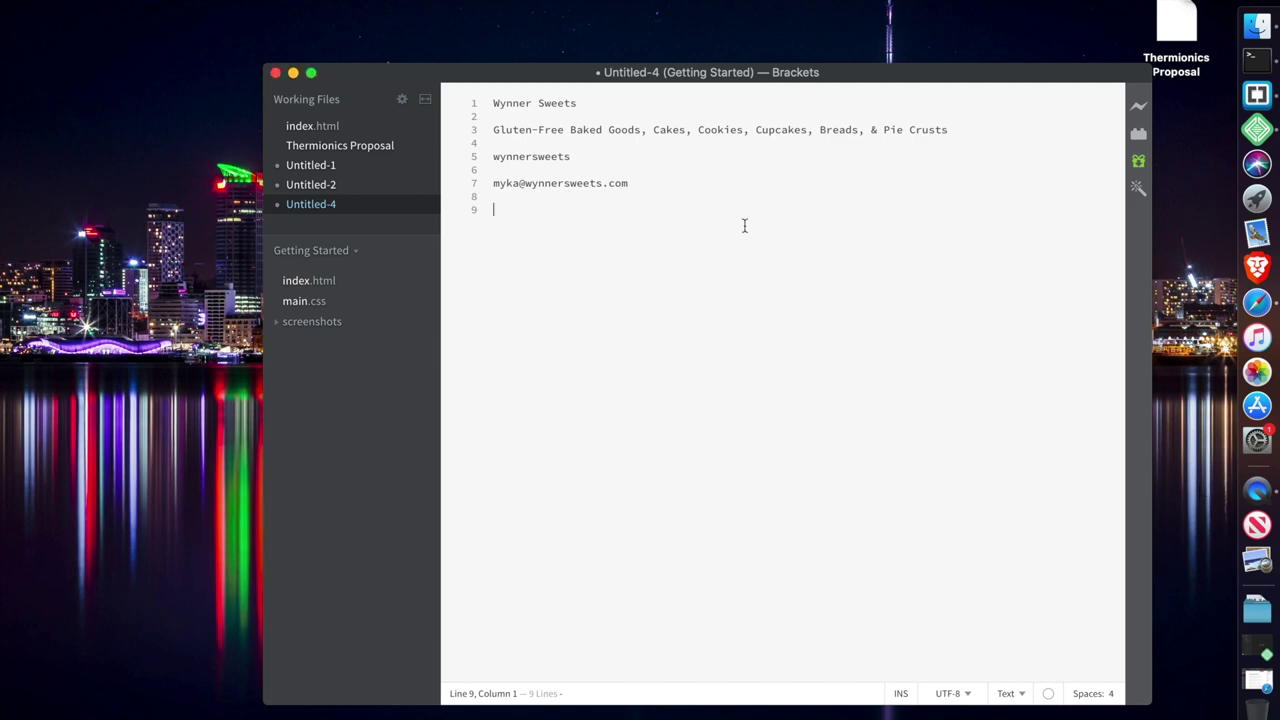
- Switch from the Wynner Sweets notes in Brackets to Safari's Namecheap Domain Name Search page
key("super+Tab")
key("super+Tab")
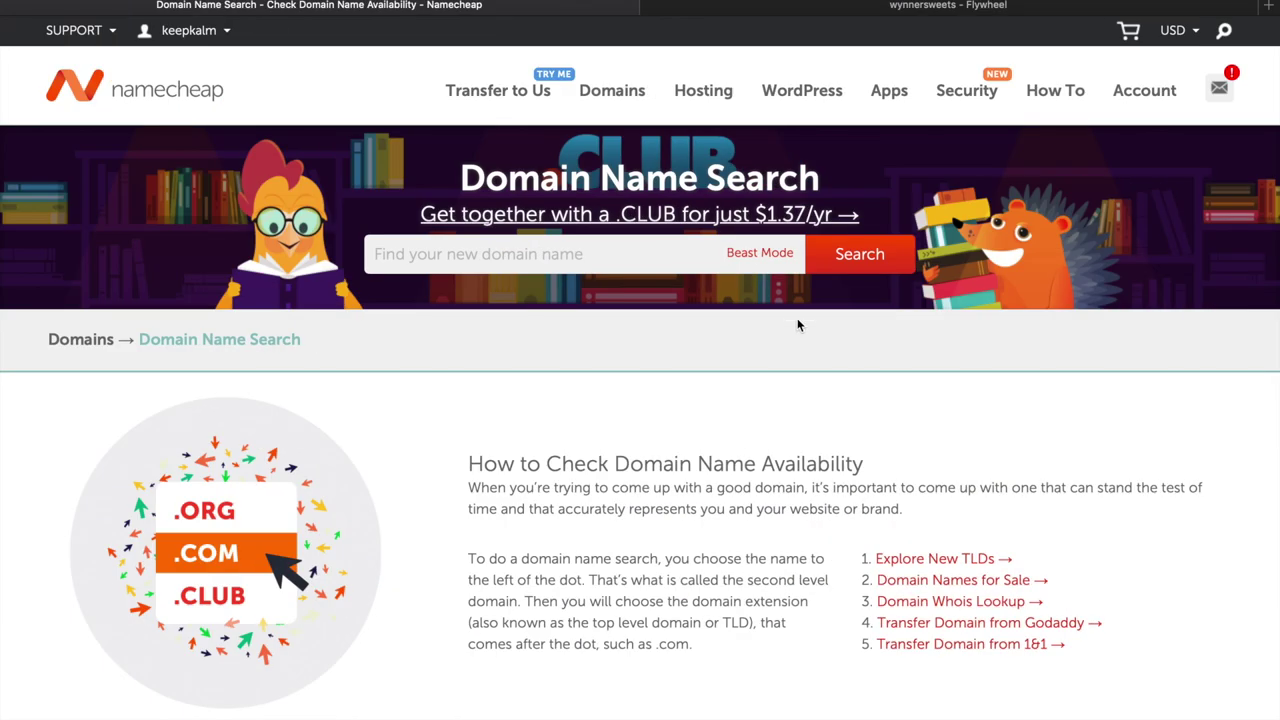
- Search wynnersweets.com in Beast Mode, add it to the cart at $8.88/yr, and close Beast Mode
left_click(651, 256)
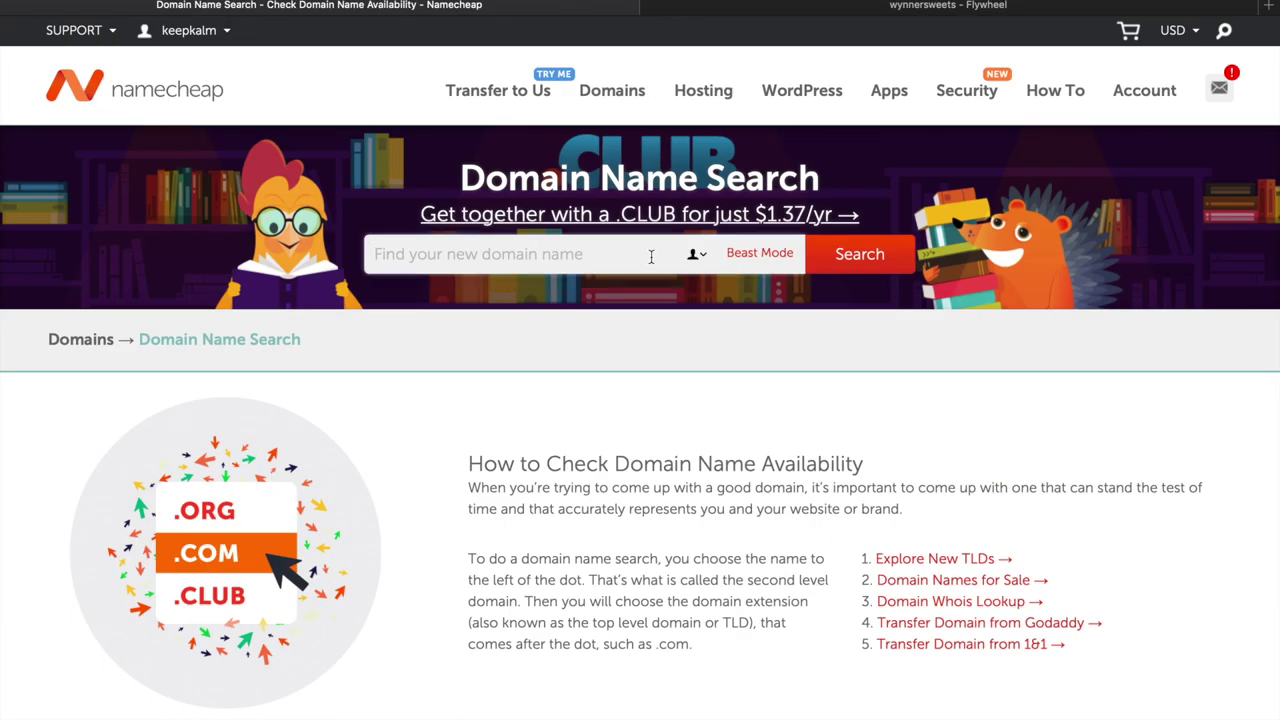
type("wynner")
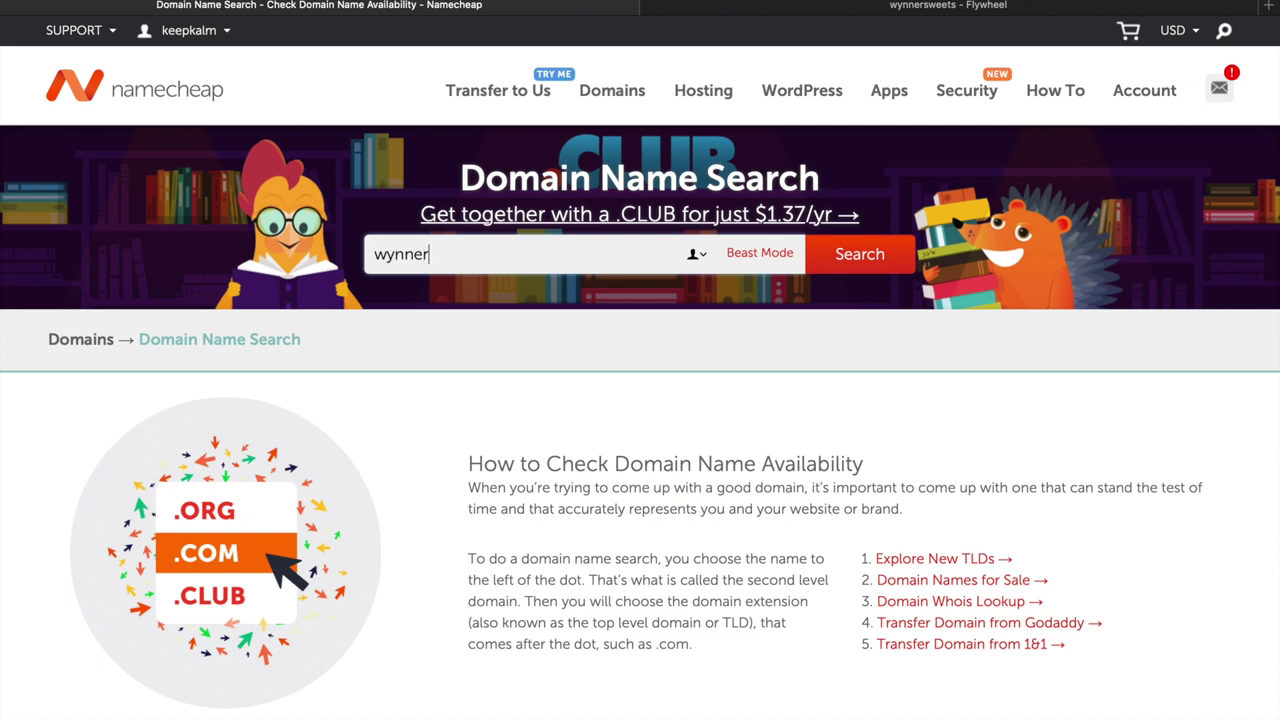
type("sweets.com")
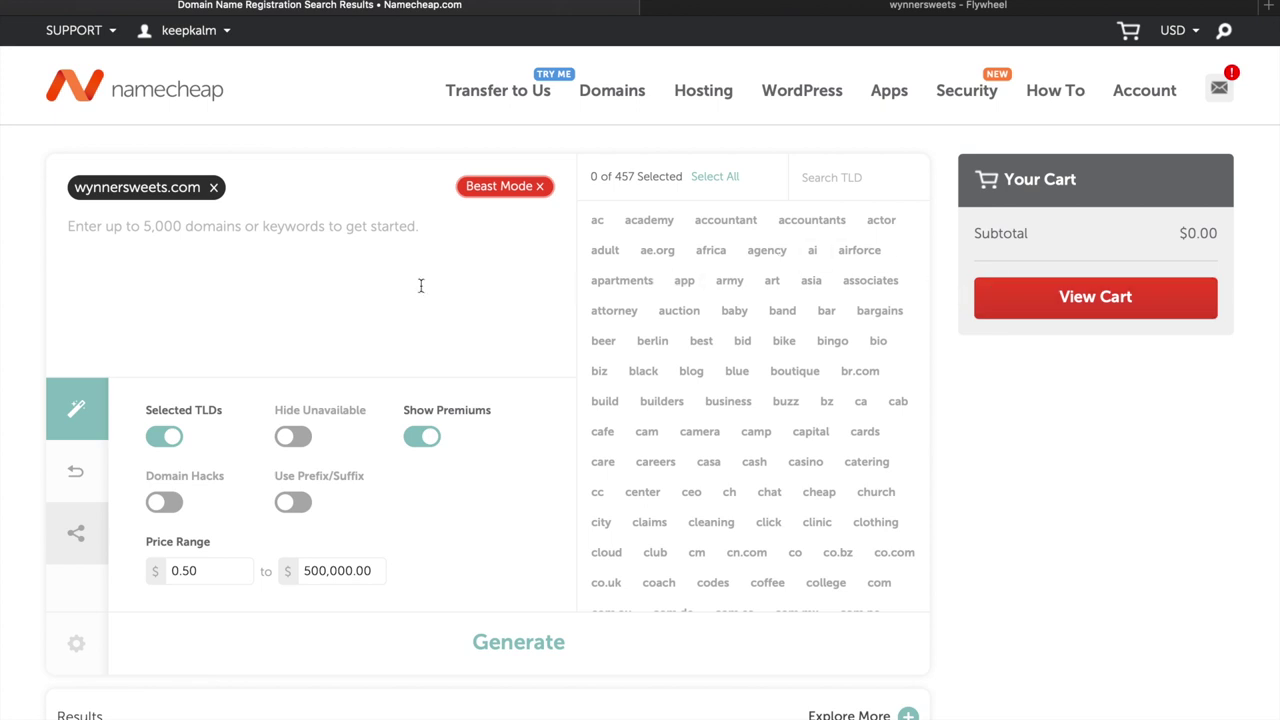
scroll(421, 286, "down", 5)
left_click(486, 367)
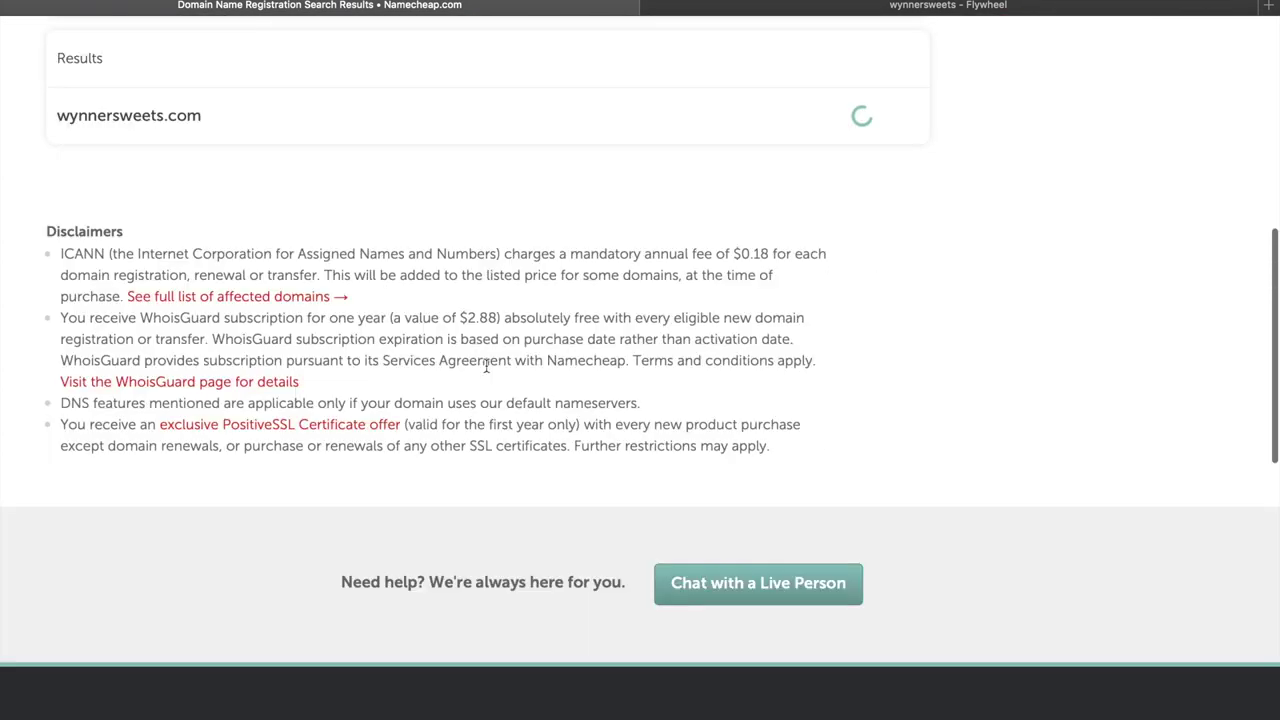
scroll(486, 365, "up", 3)
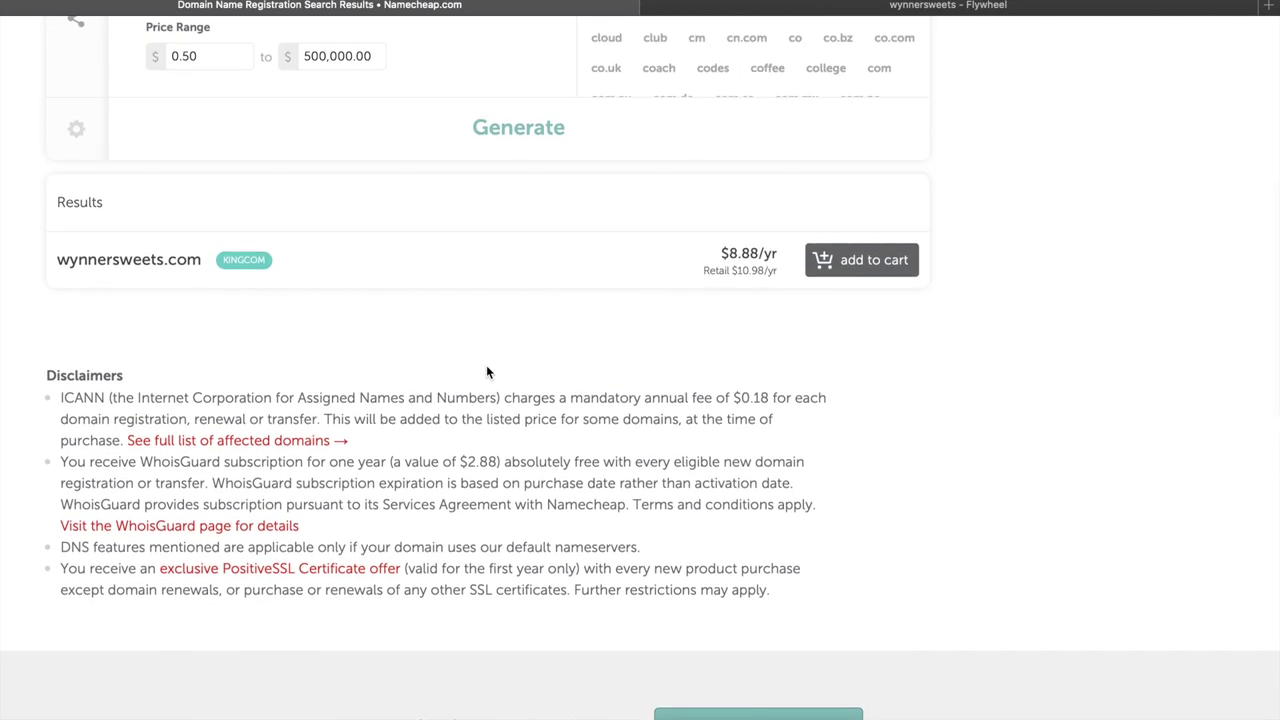
left_click(860, 260)
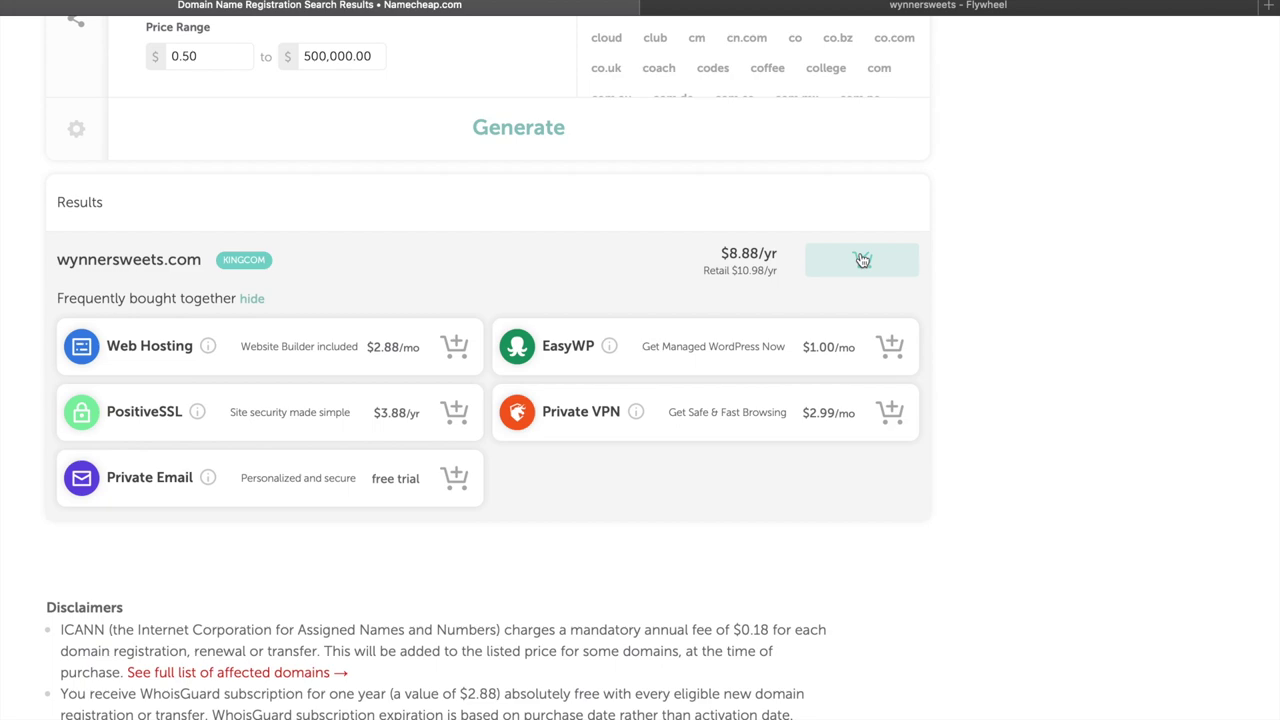
scroll(860, 262, "down", 3)
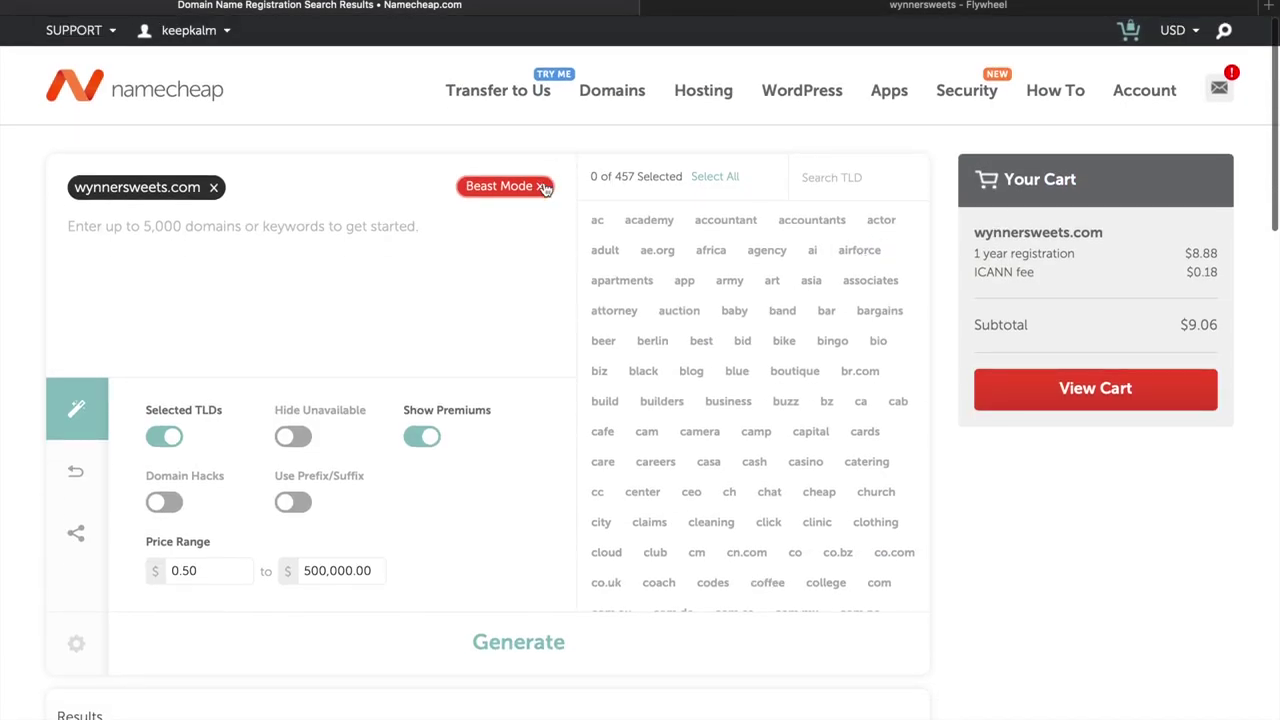
left_click(545, 189)
mouse_move(612, 95)
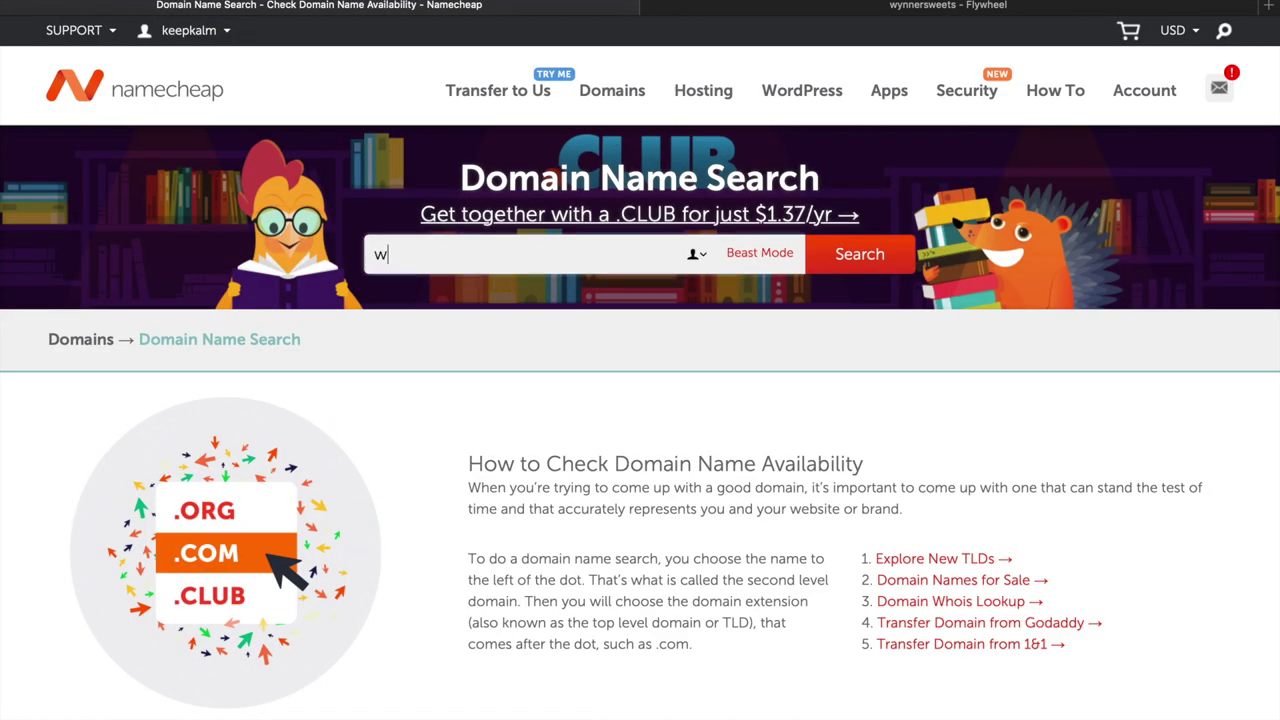
- Search wynnersweets.com again and expand the 'explore 400+ additional extensions' filters
type("ersweets.com")
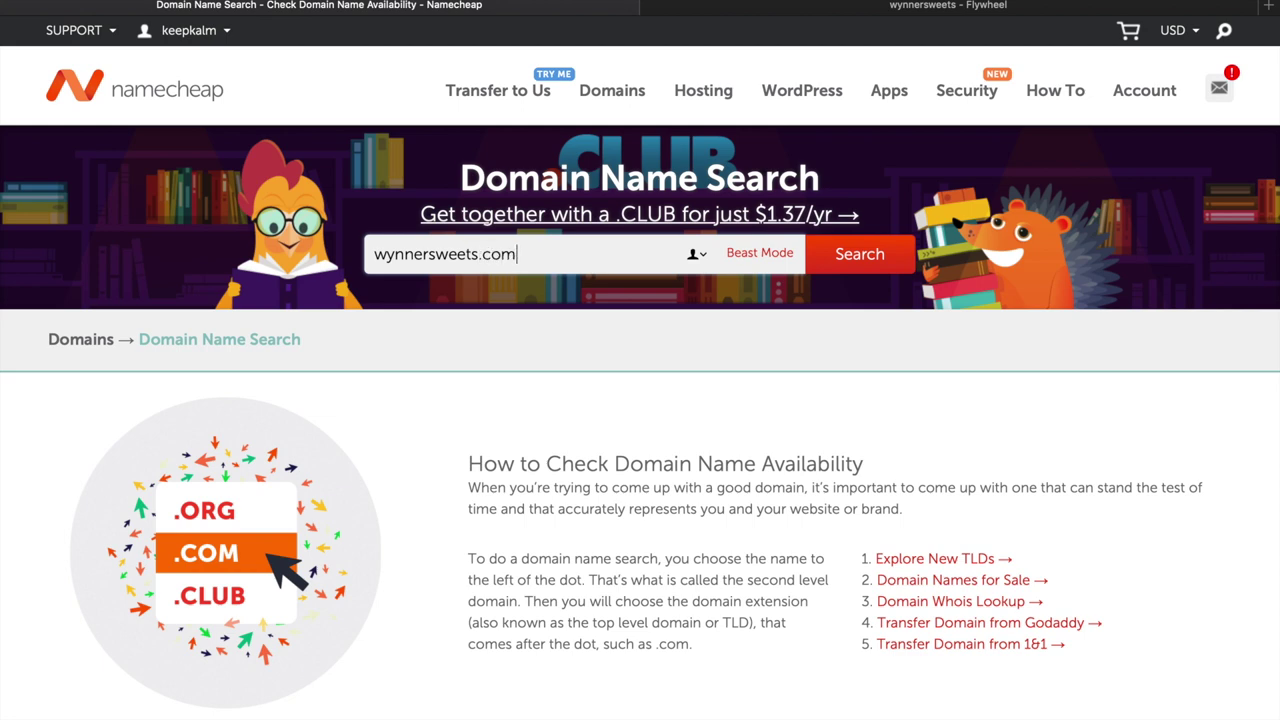
key("Return")
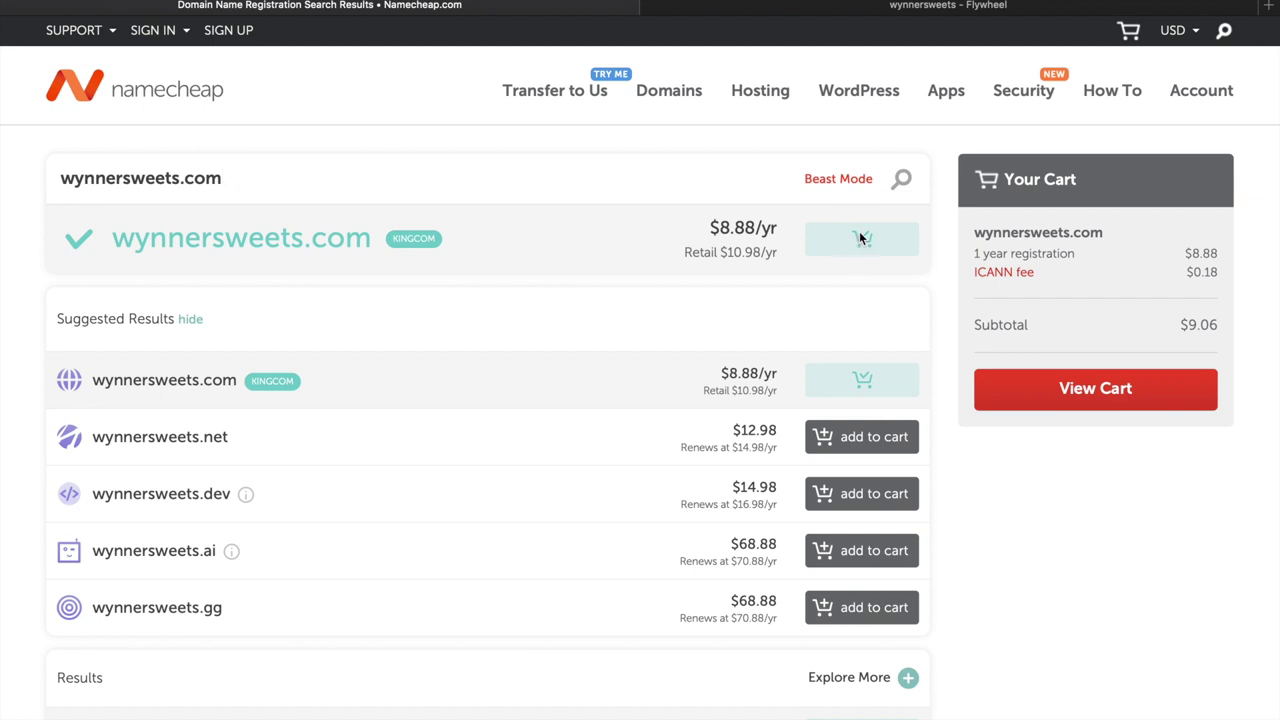
scroll(539, 308, "down", 3)
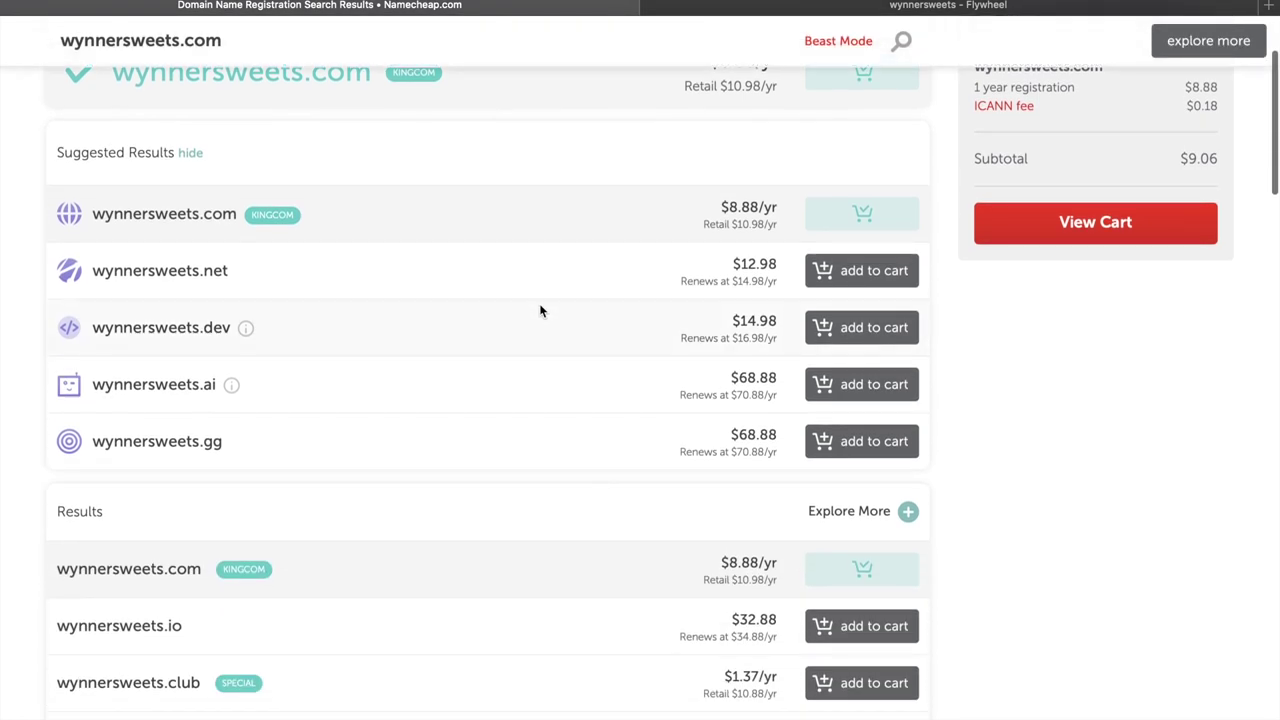
scroll(540, 310, "down", 5)
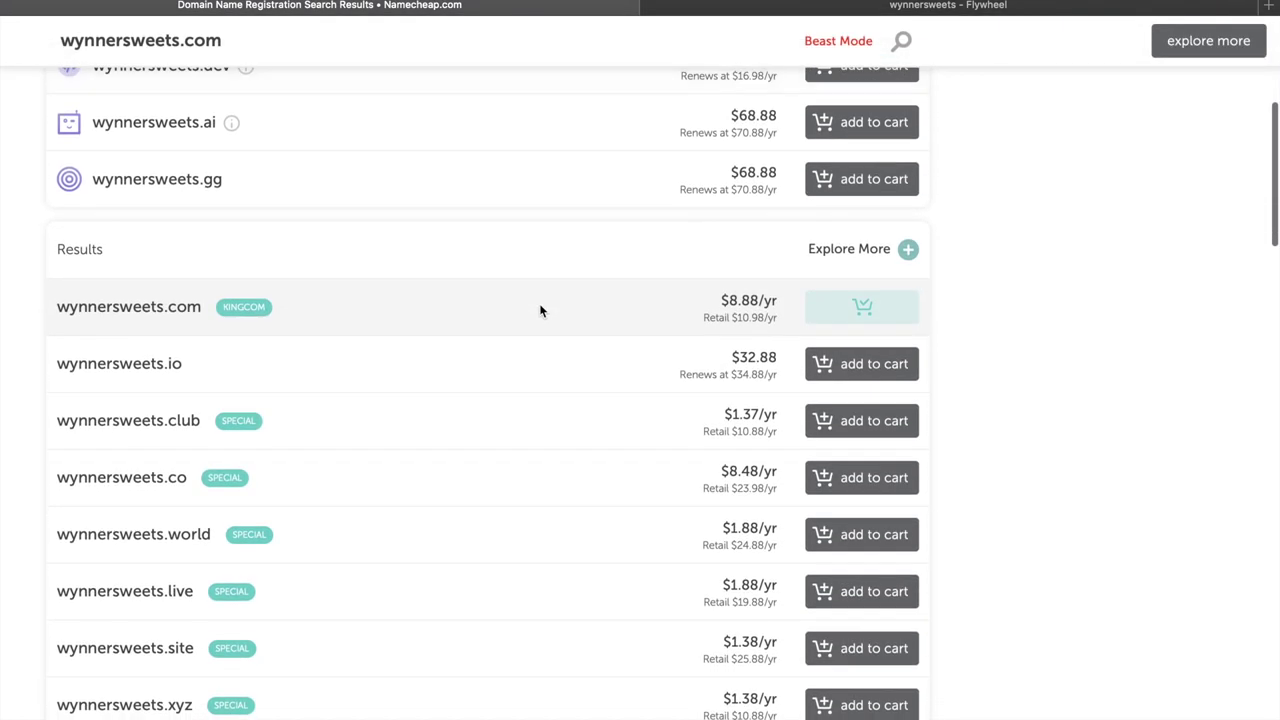
scroll(540, 311, "down", 4)
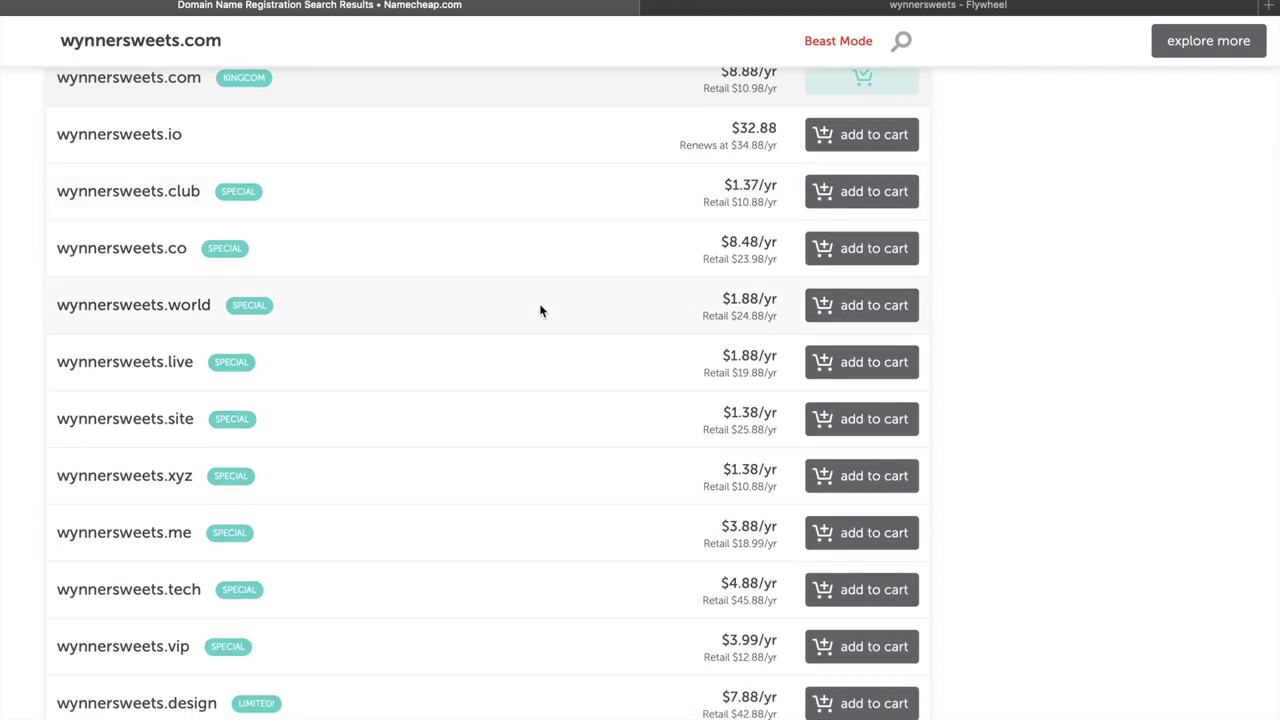
scroll(540, 311, "down", 3)
scroll(539, 310, "down", 2)
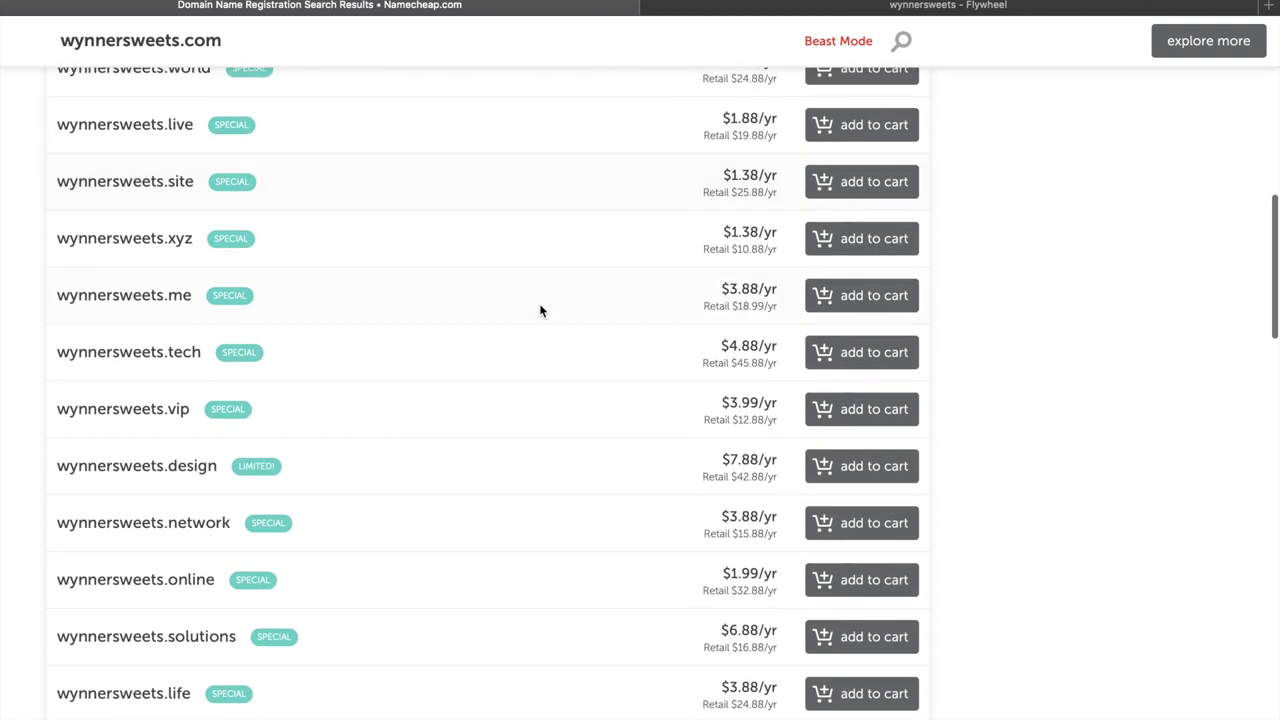
scroll(539, 310, "down", 4)
scroll(539, 310, "down", 9)
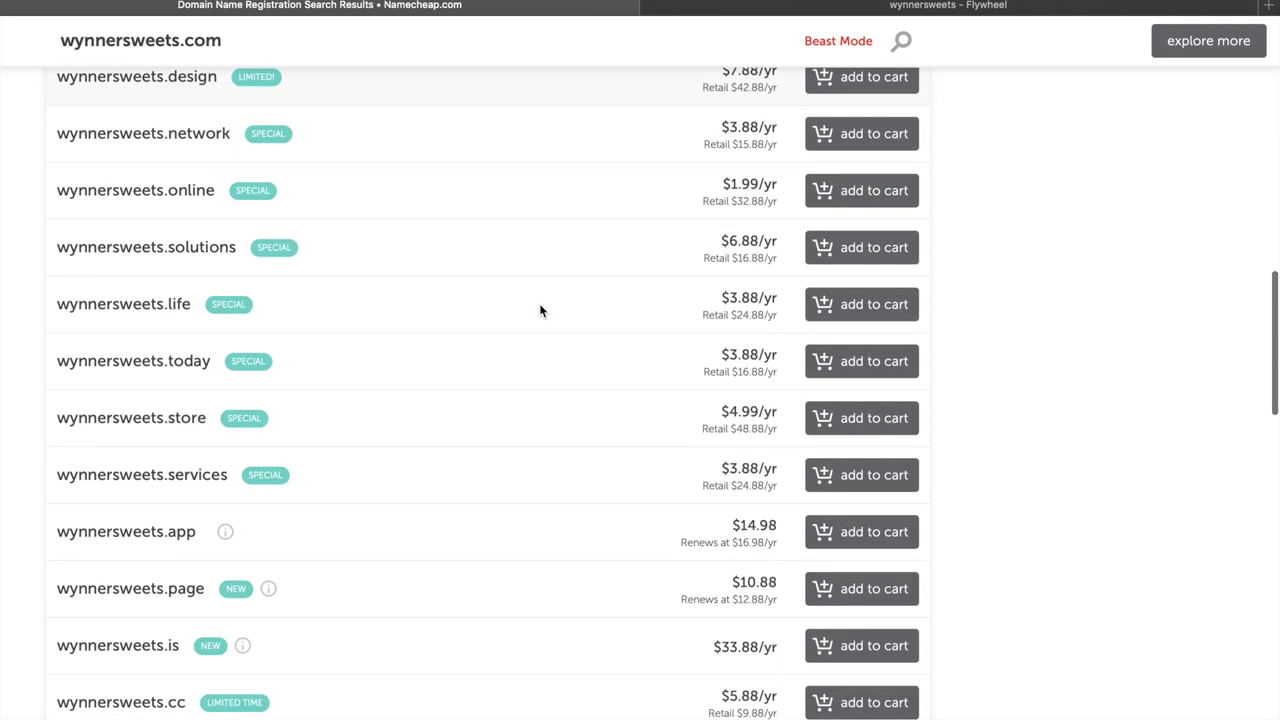
scroll(539, 311, "down", 3)
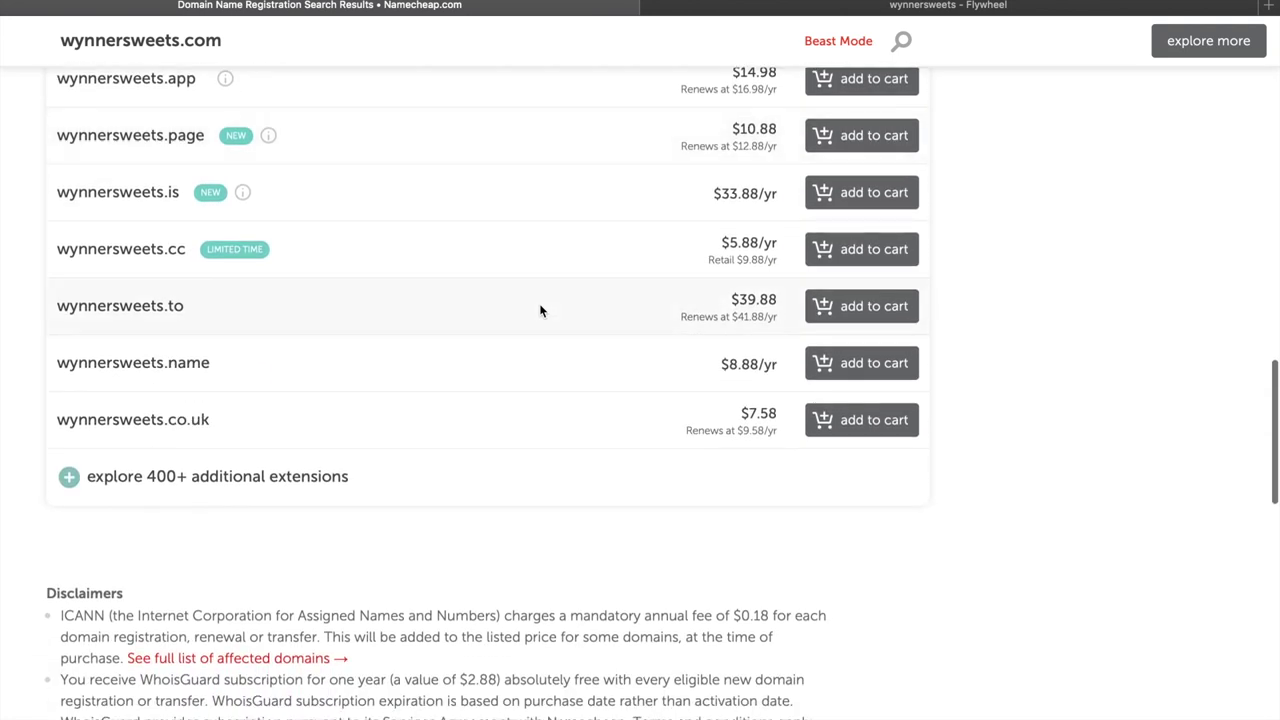
left_click(282, 478)
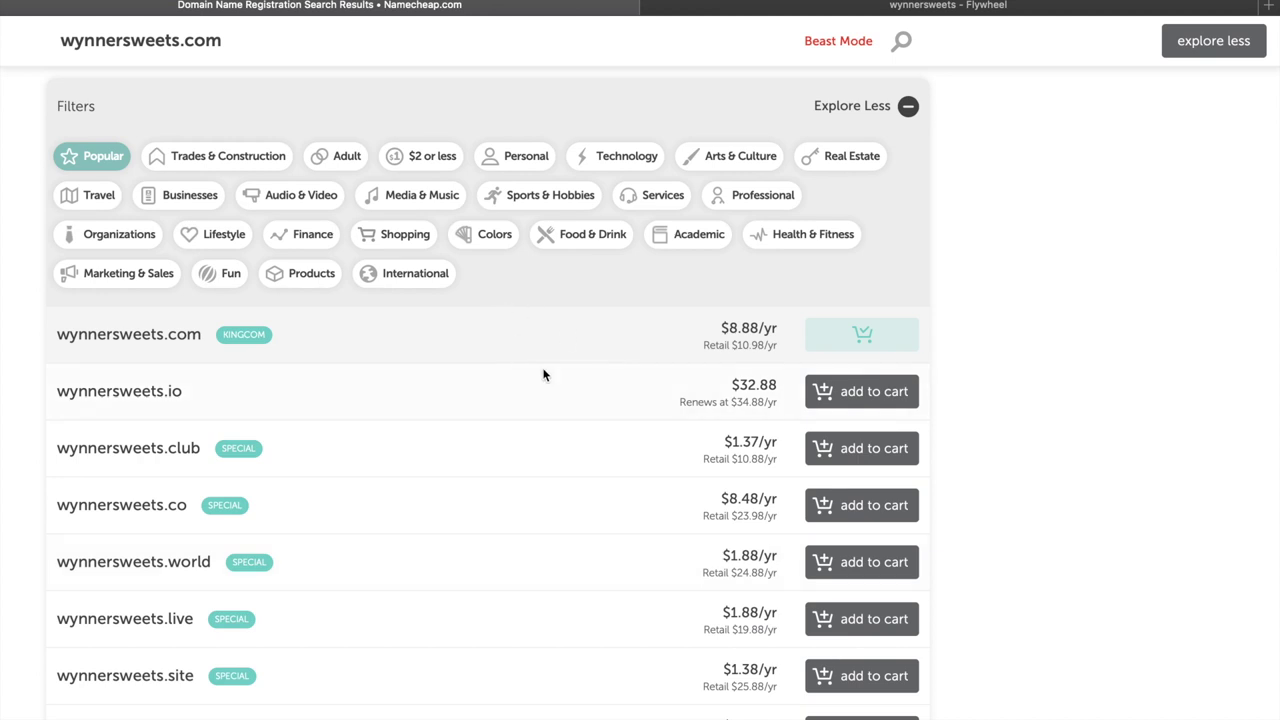
- Browse the Food & Drink and Popular extensions, then filter results to '$2 or less'
left_click(580, 240)
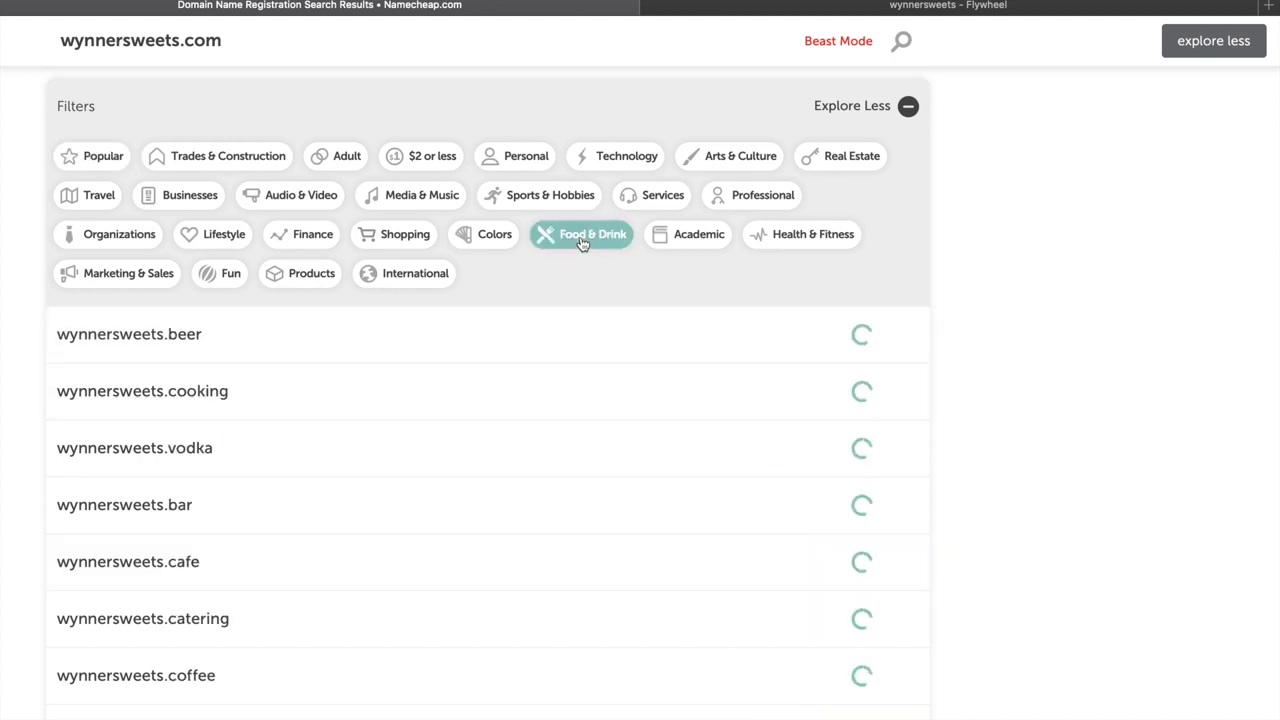
scroll(555, 549, "down", 2)
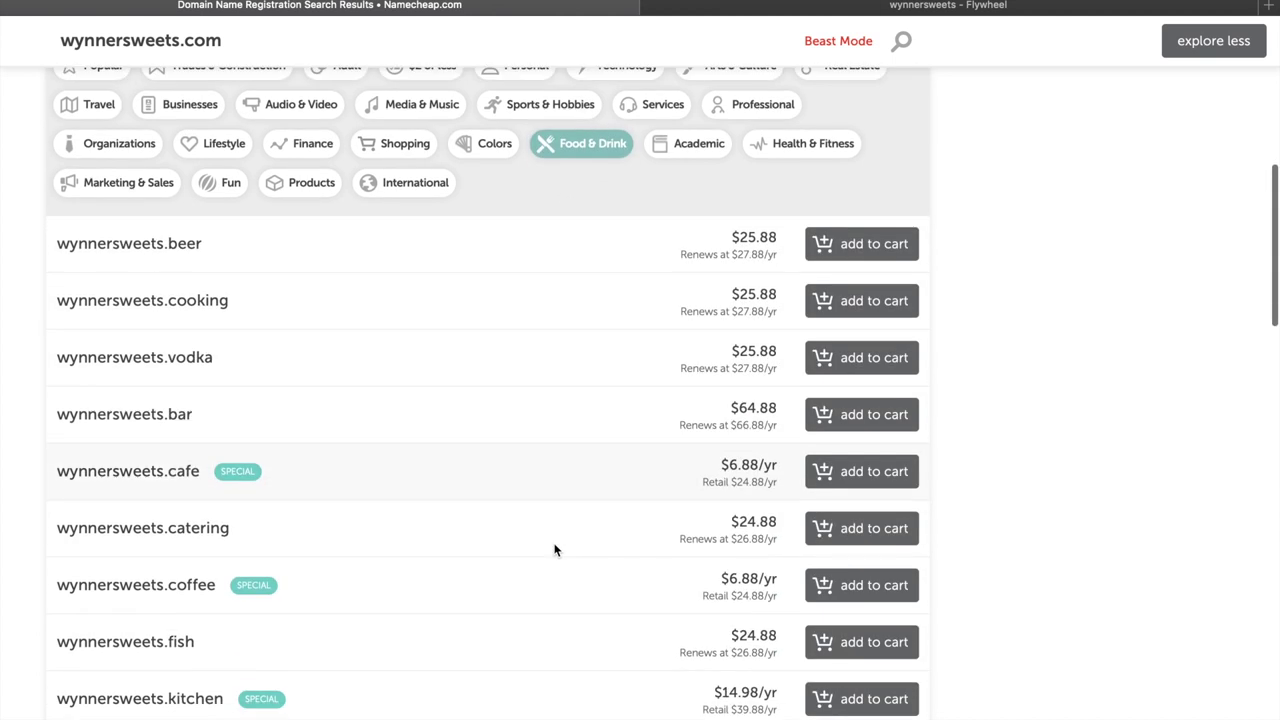
scroll(555, 549, "down", 8)
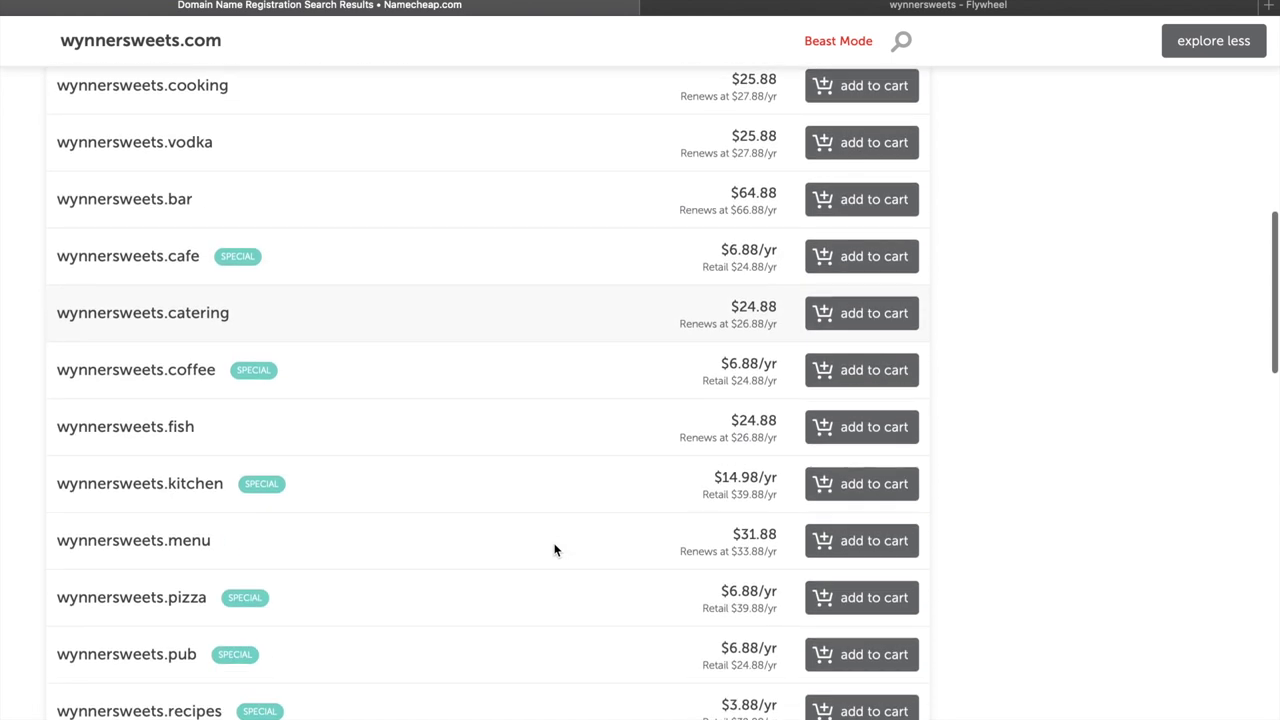
scroll(555, 549, "down", 5)
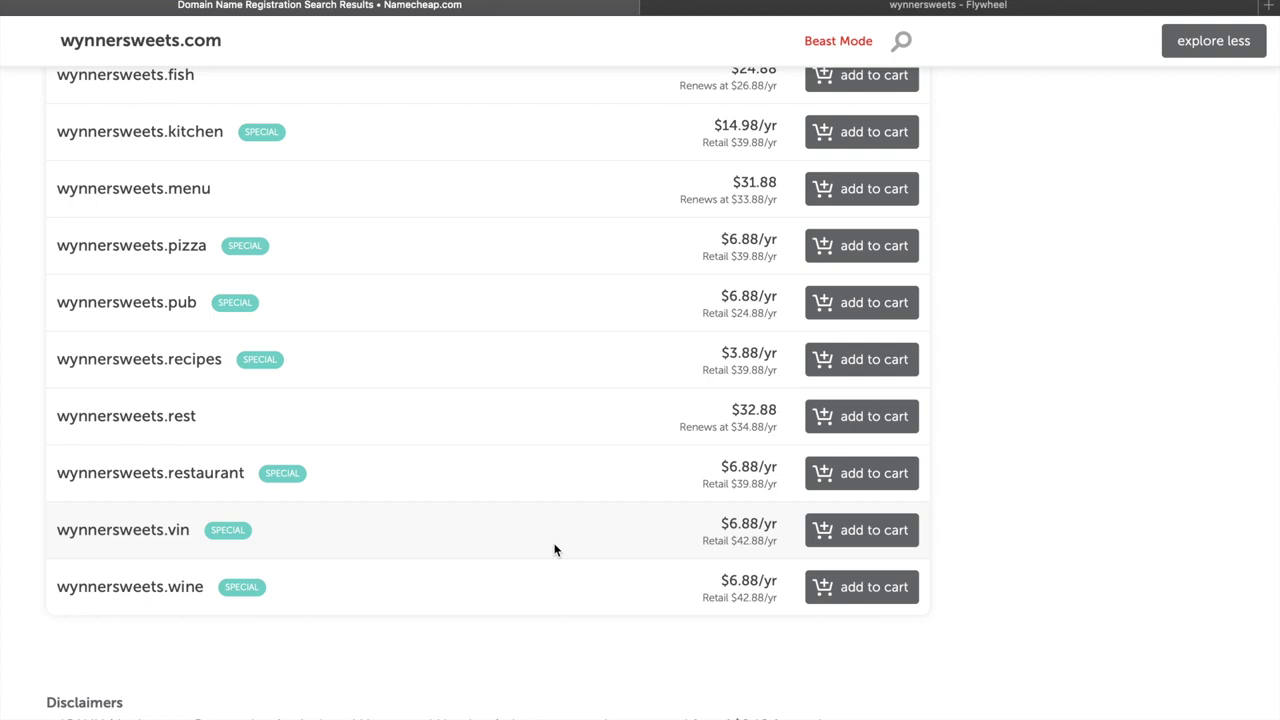
scroll(555, 549, "down", 2)
scroll(555, 549, "down", 8)
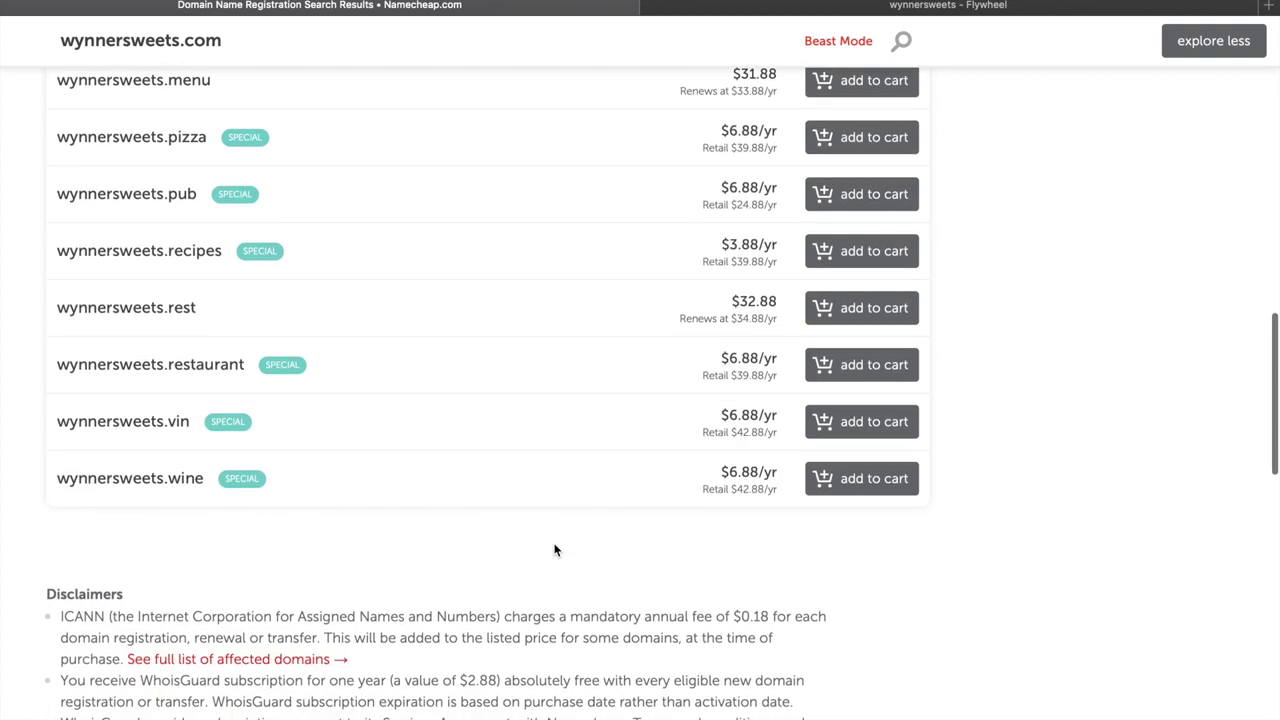
scroll(554, 545, "up", 20)
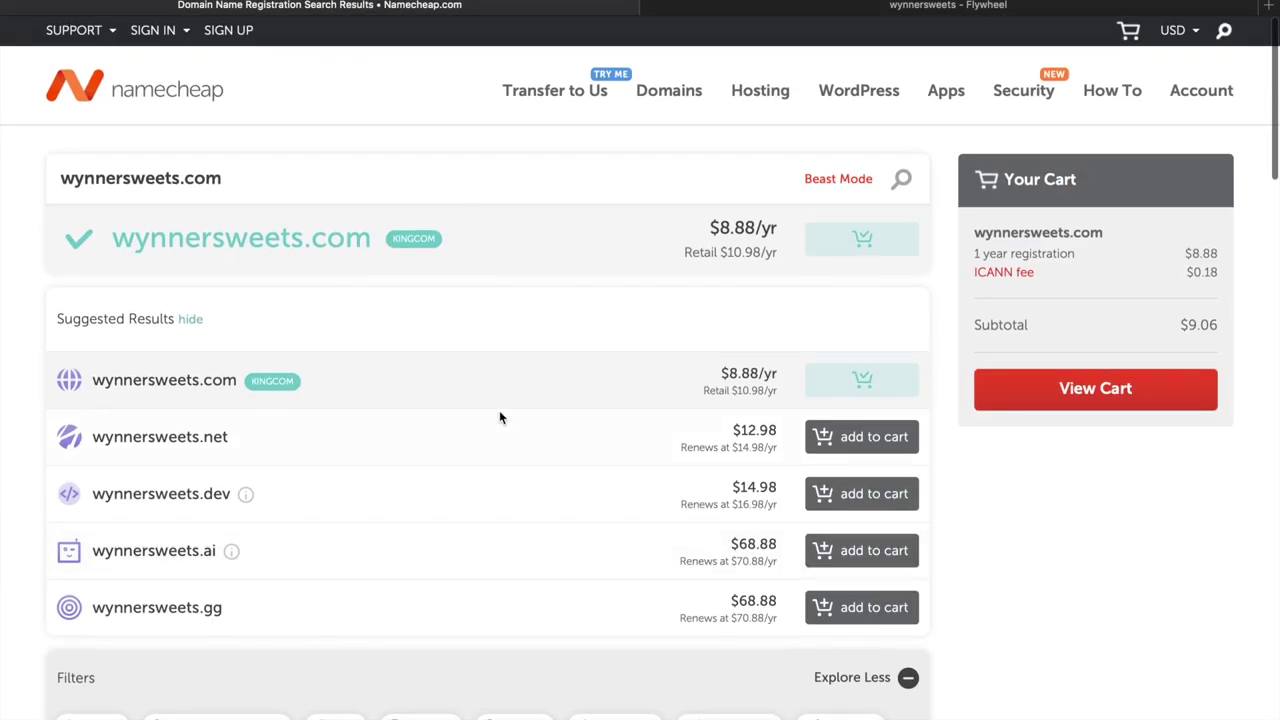
scroll(500, 417, "down", 5)
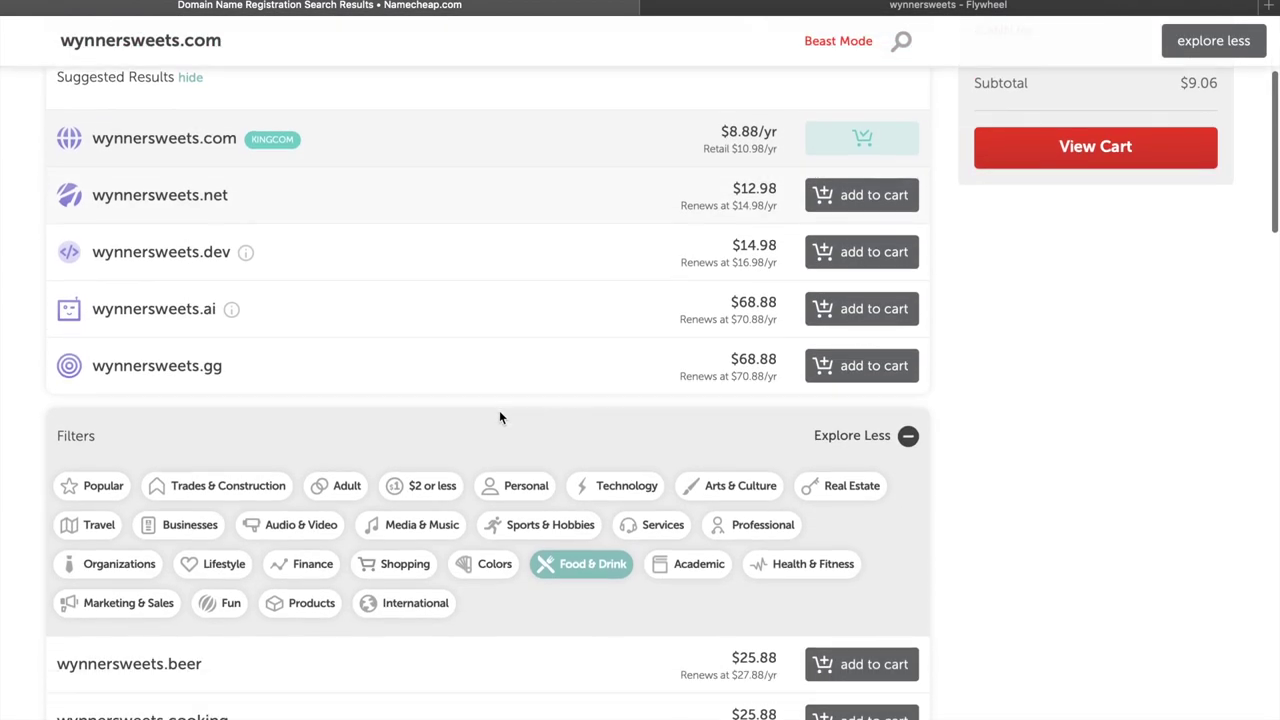
left_click(97, 487)
scroll(95, 487, "down", 6)
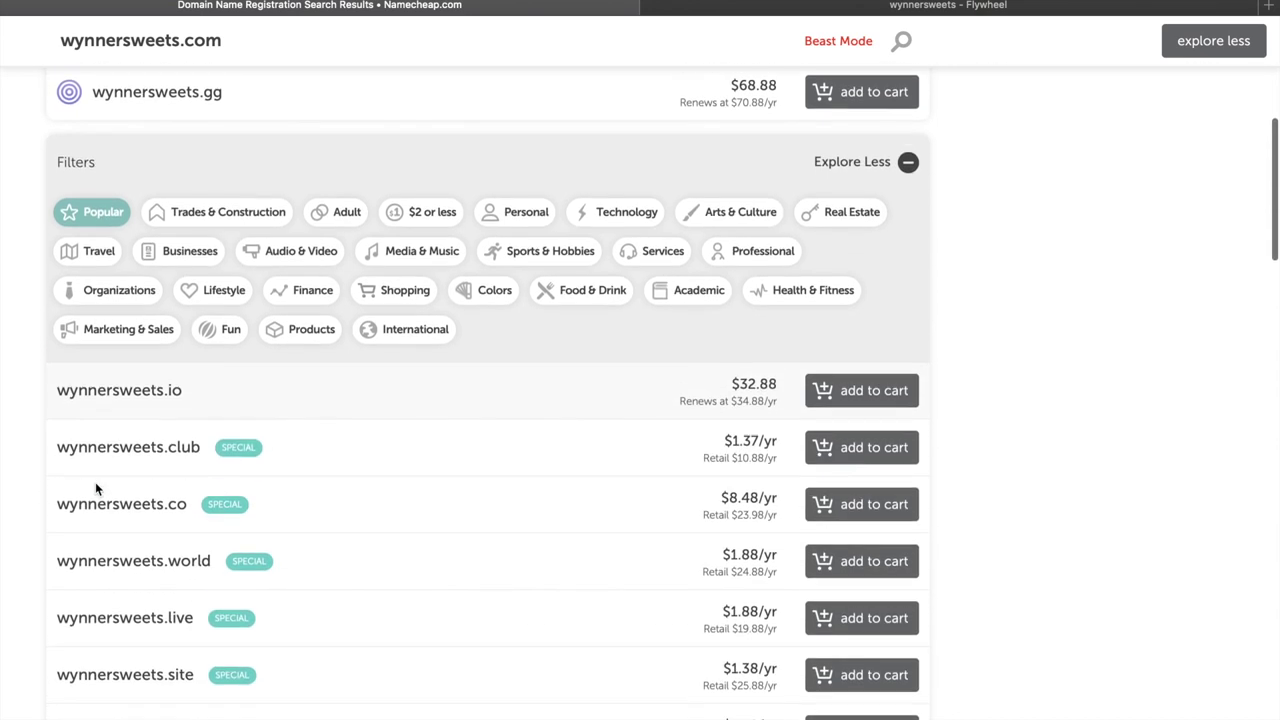
left_click(426, 190)
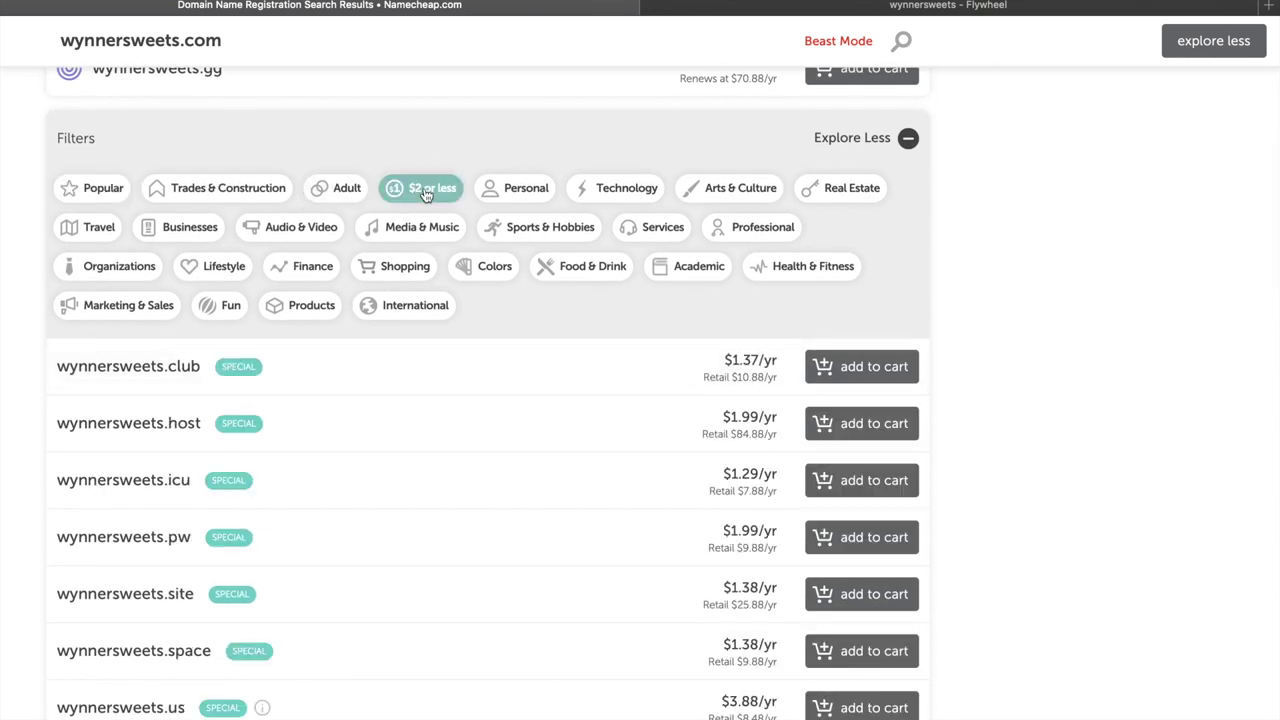
- Add wynnersweets.us ($3.88) and wynnersweets.xyz ($1.38) to the cart
scroll(510, 420, "down", 5)
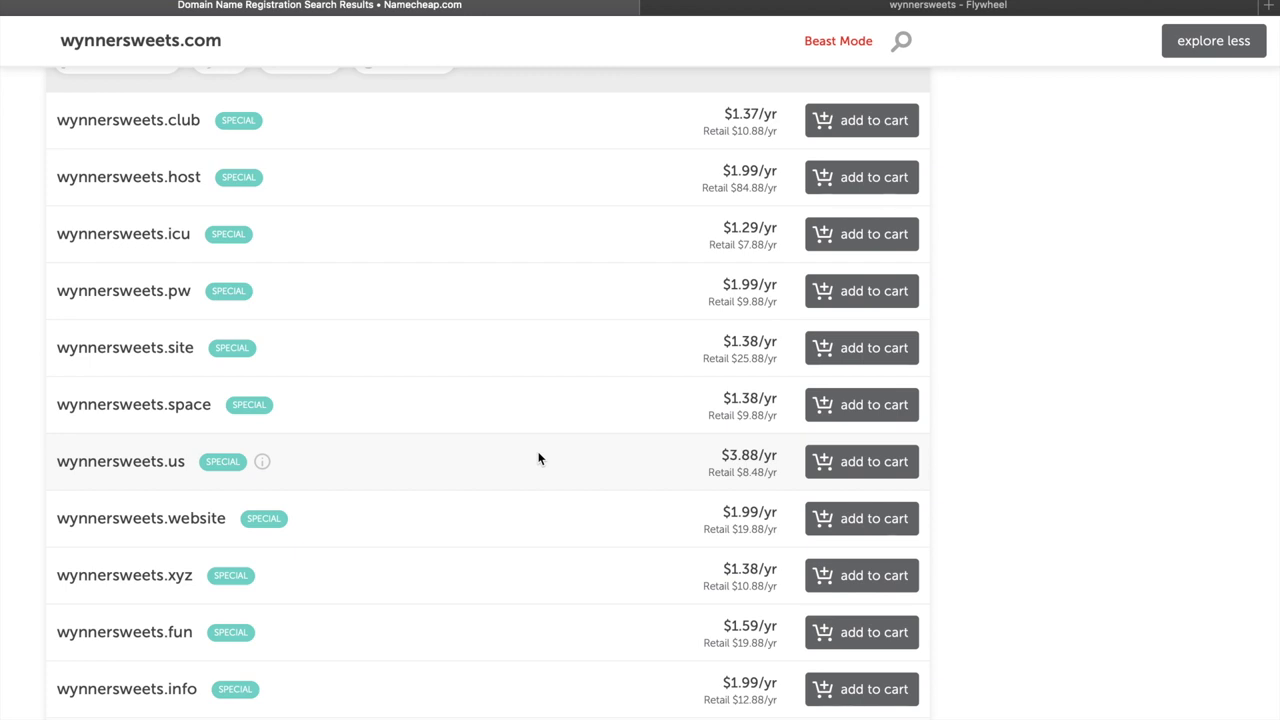
left_click(857, 476)
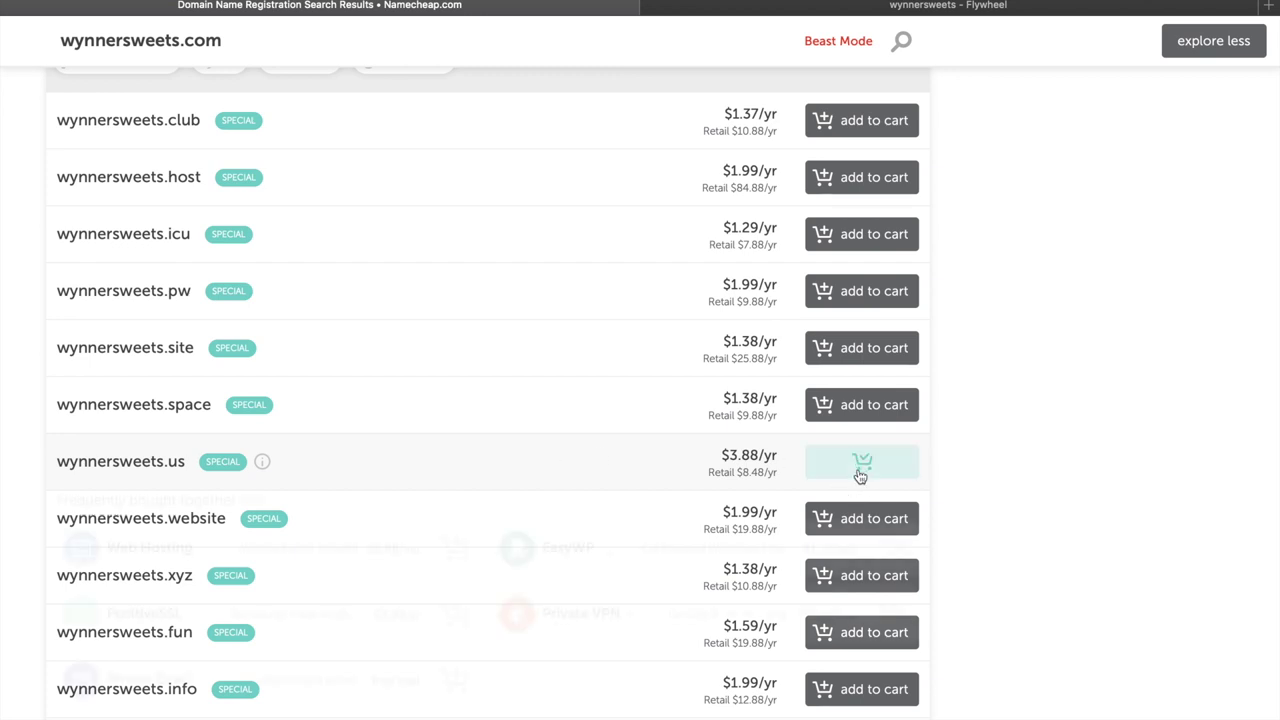
scroll(1001, 497, "down", 5)
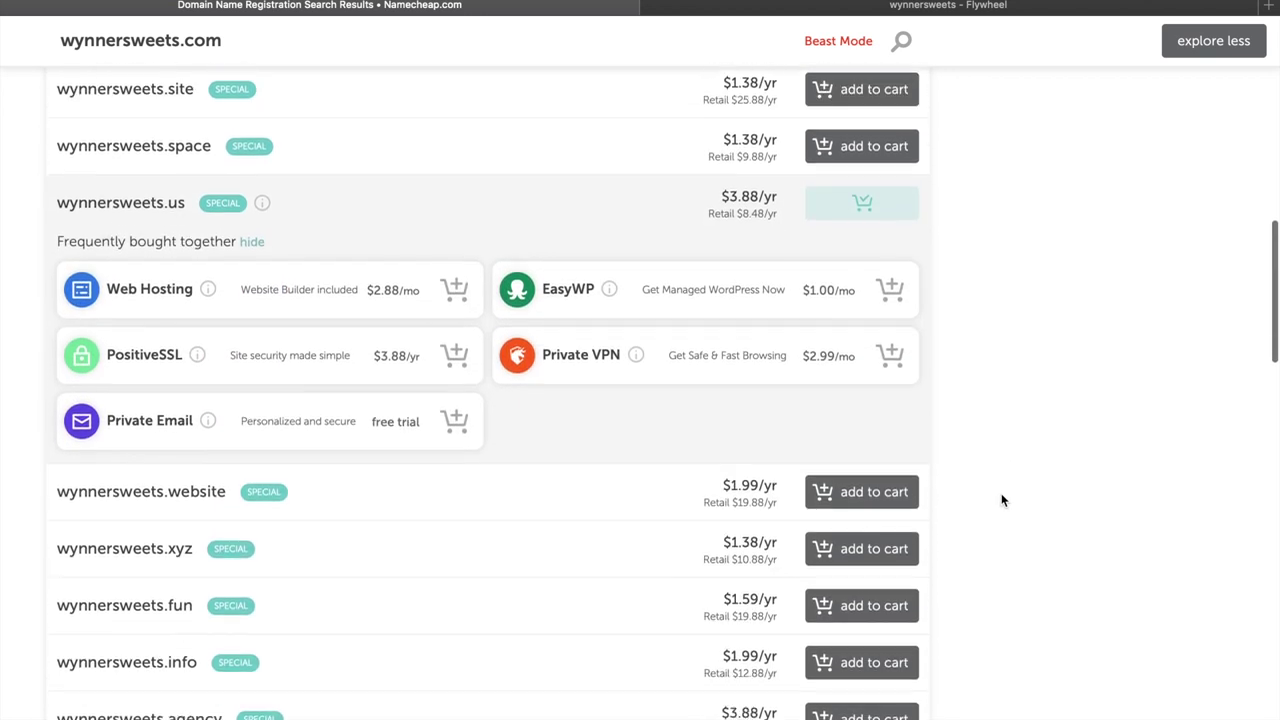
scroll(1001, 497, "down", 2)
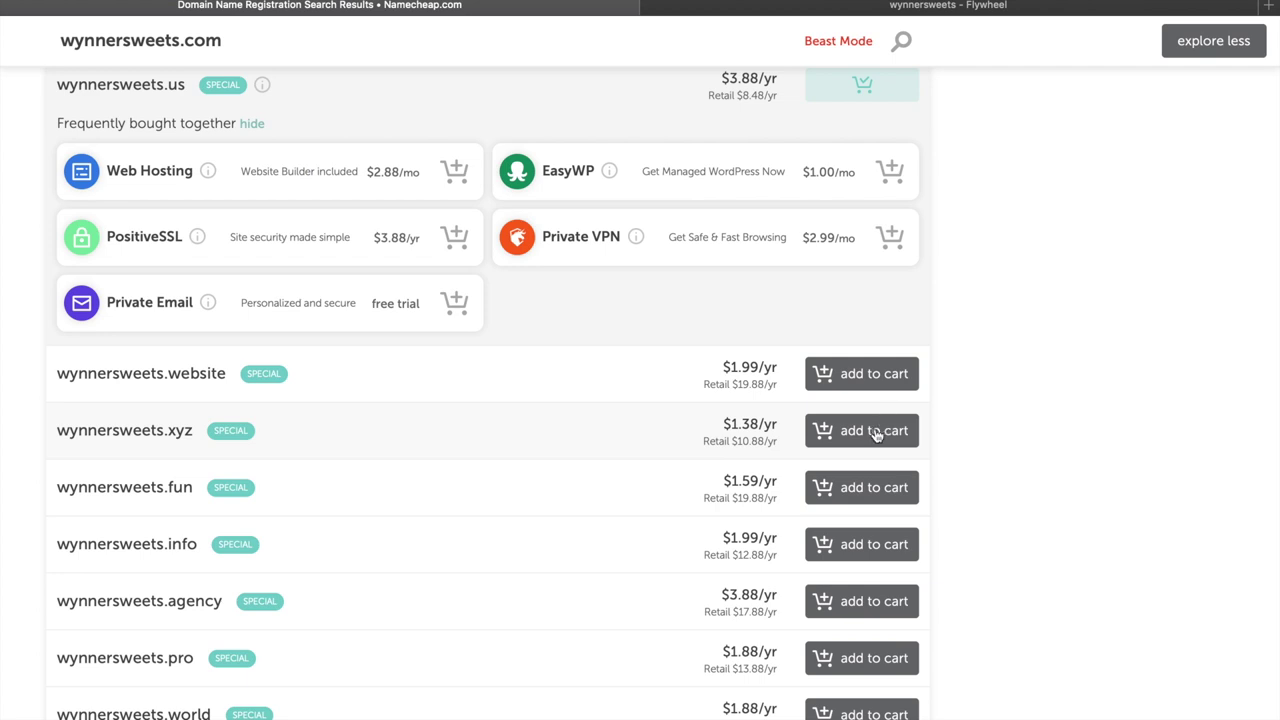
left_click(874, 432)
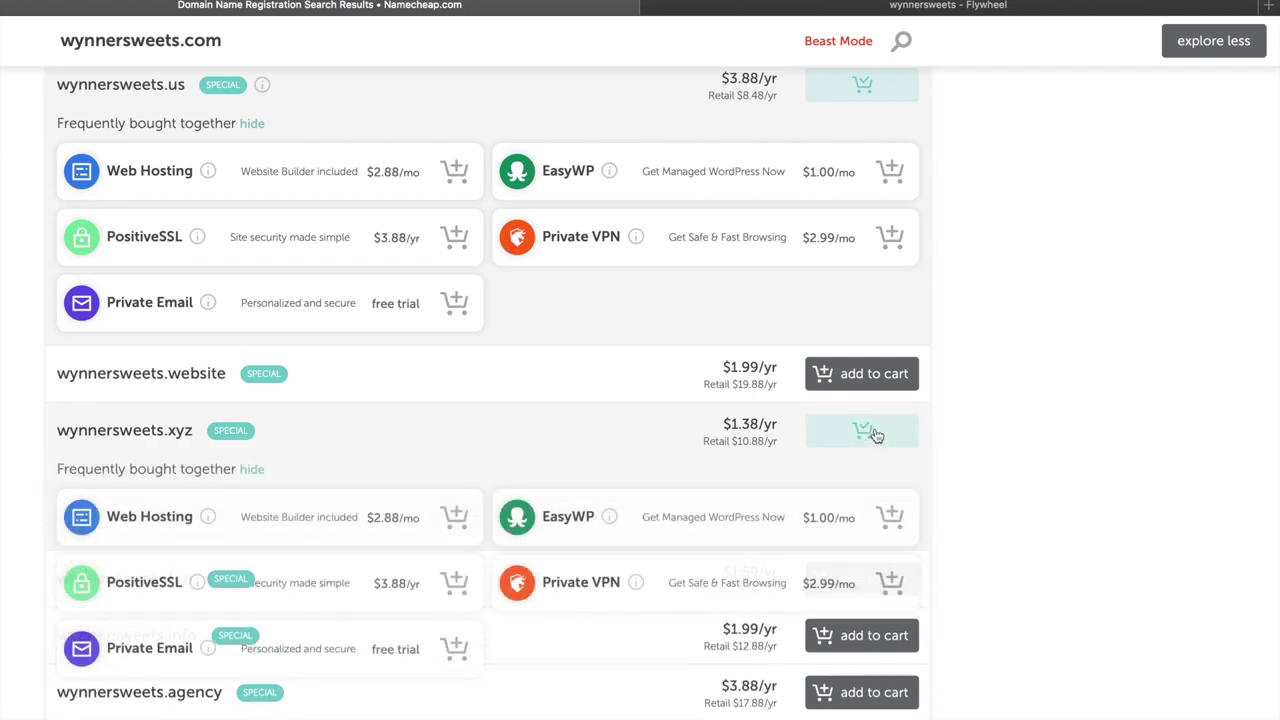
- Review the cart holding the three wynnersweets domains at a $14.50 subtotal
scroll(1004, 463, "down", 4)
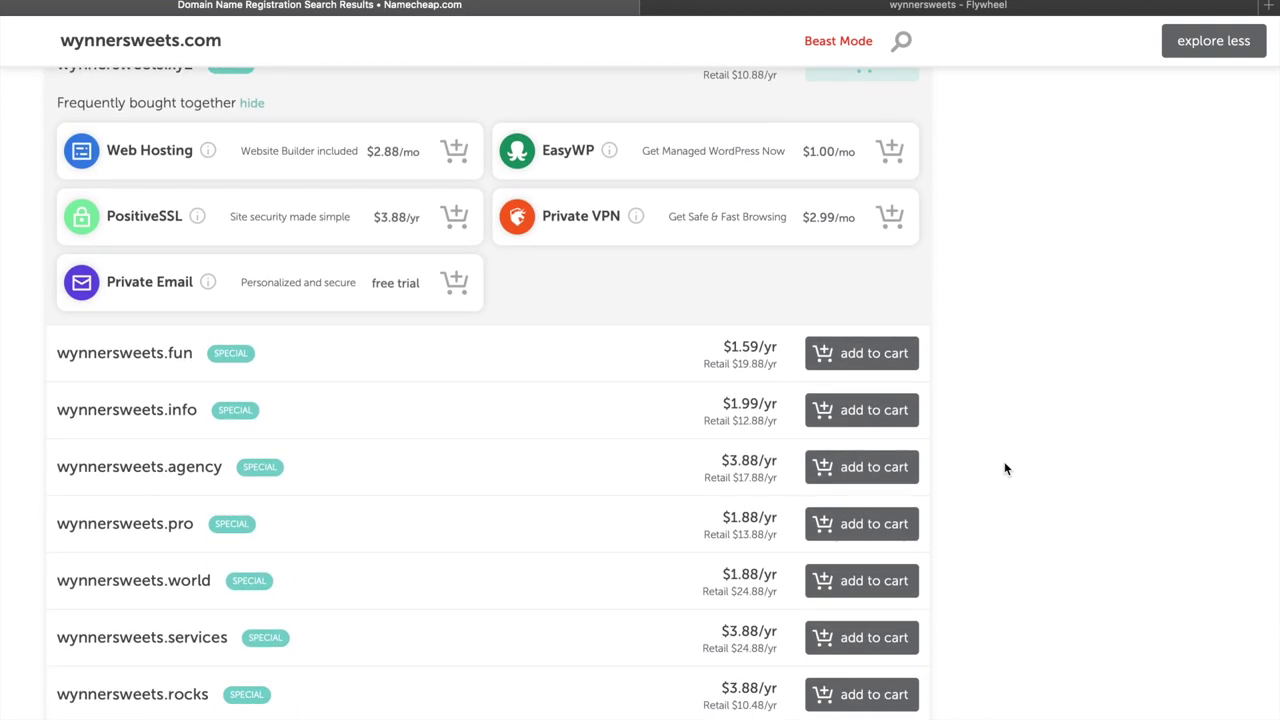
scroll(1005, 468, "down", 5)
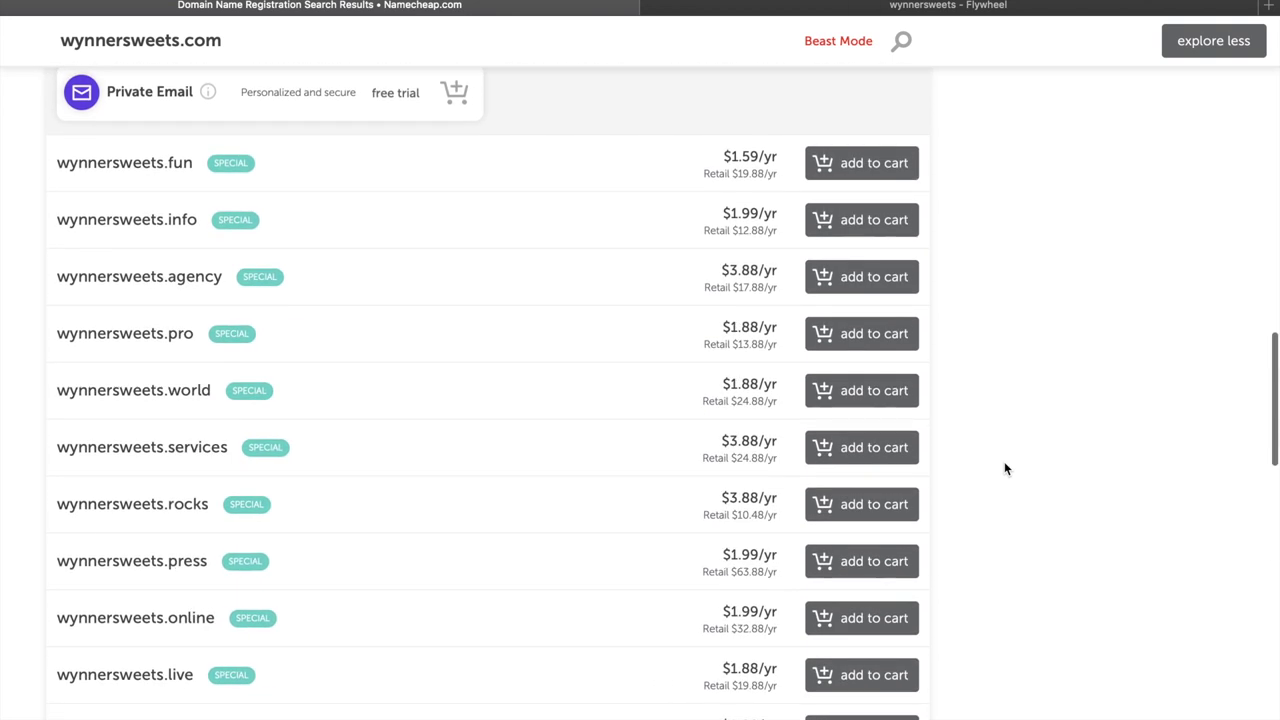
scroll(1006, 468, "down", 1)
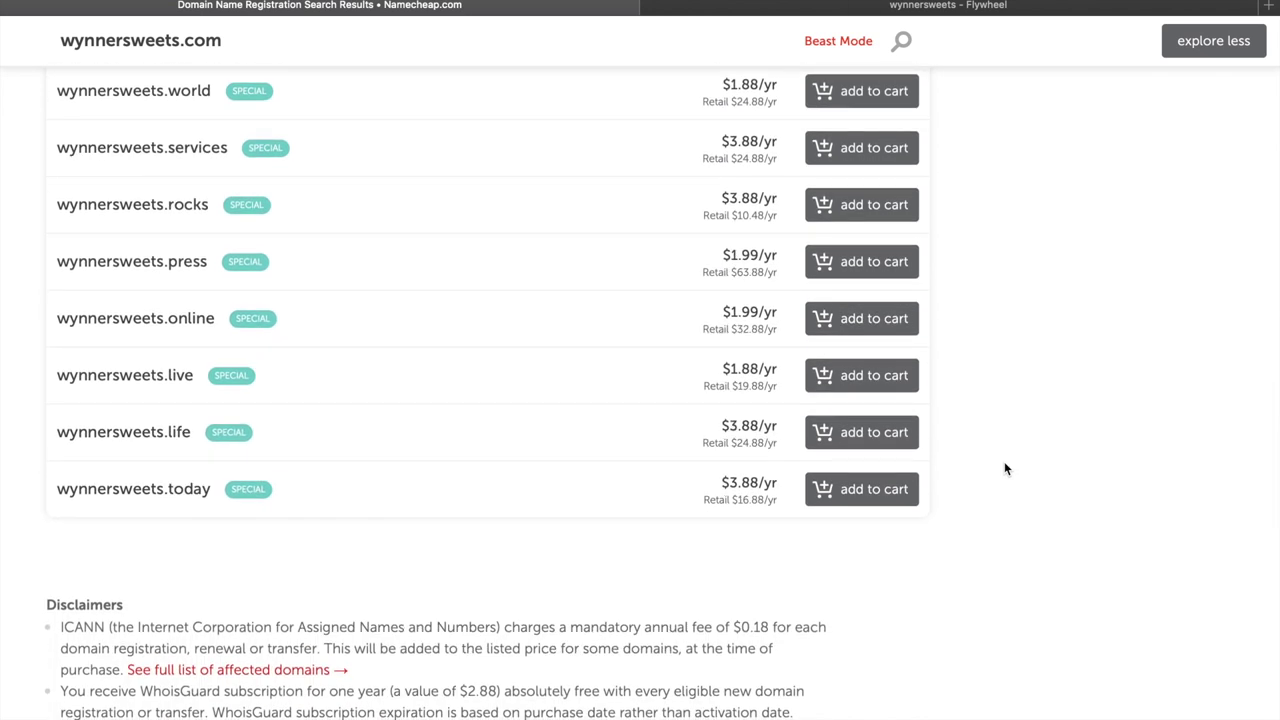
scroll(1005, 468, "up", 2)
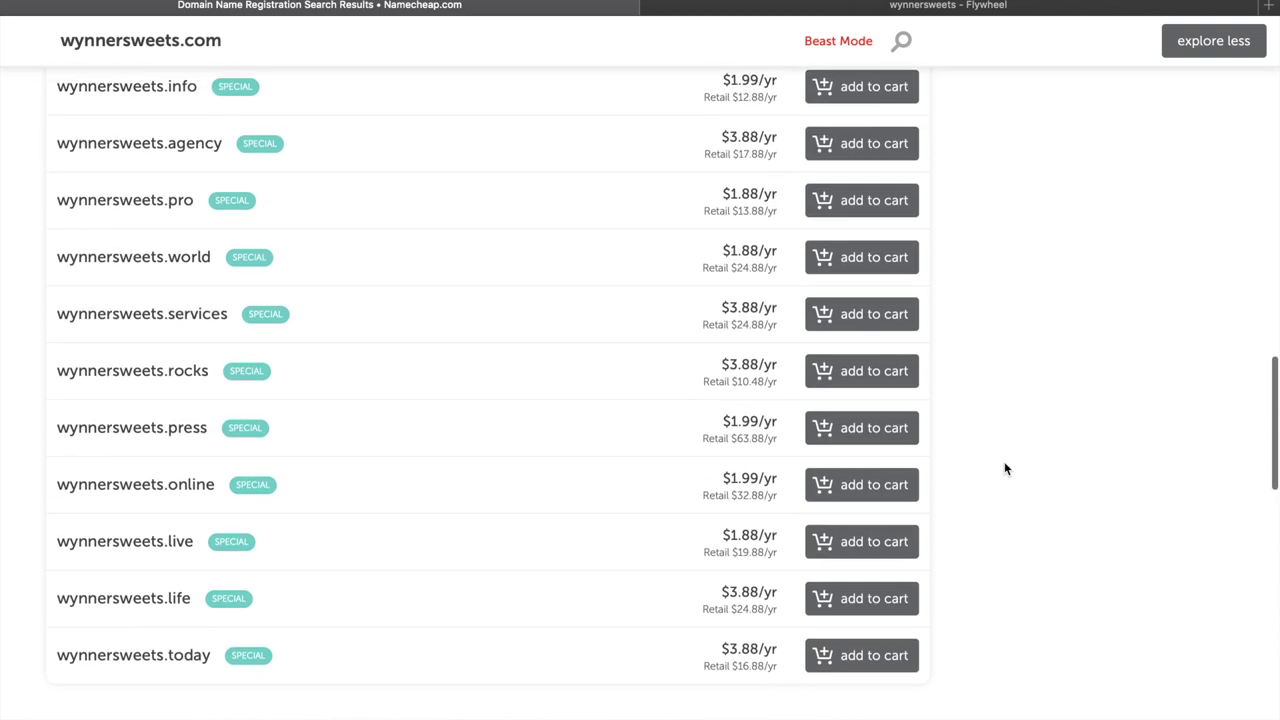
scroll(988, 410, "up", 2)
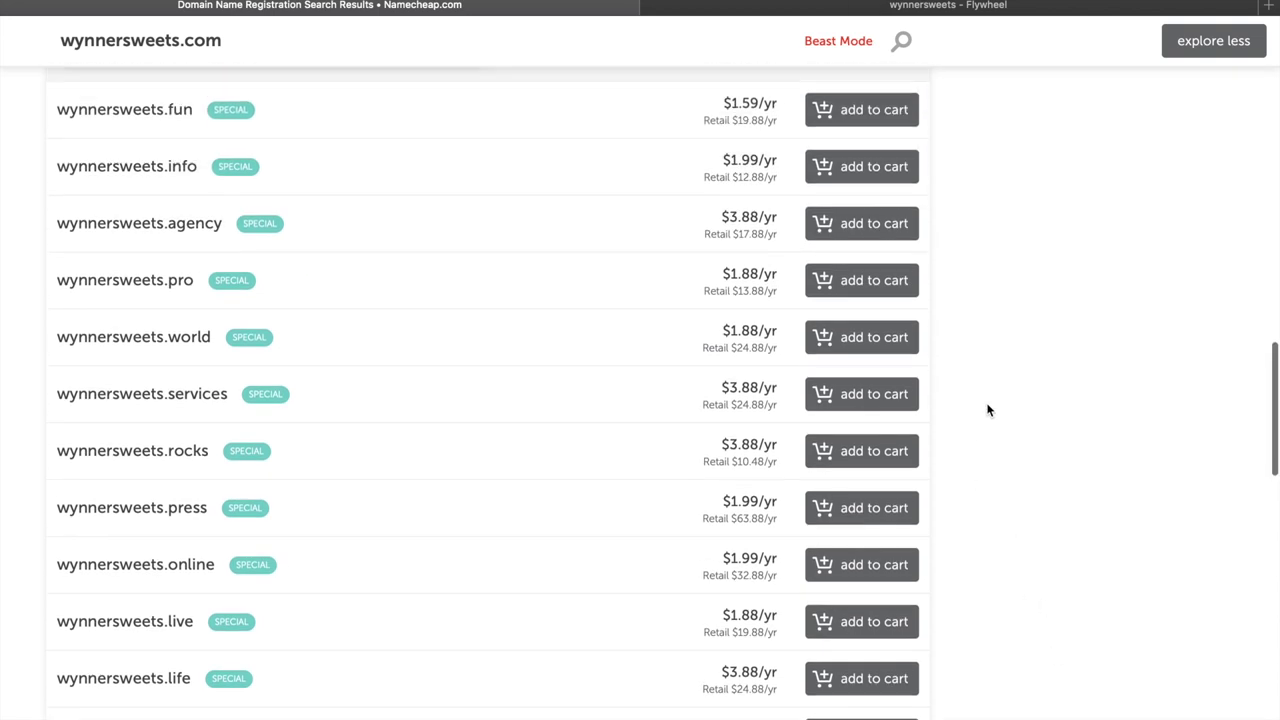
scroll(988, 410, "up", 6)
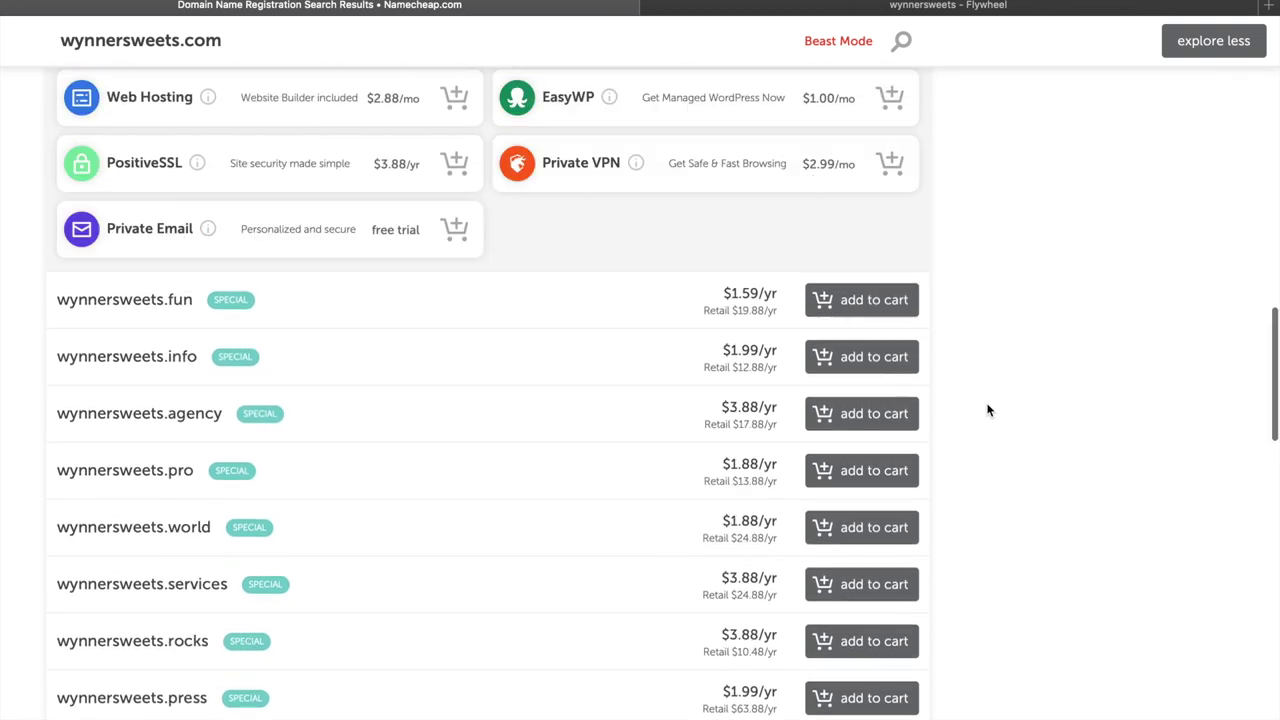
scroll(988, 410, "up", 15)
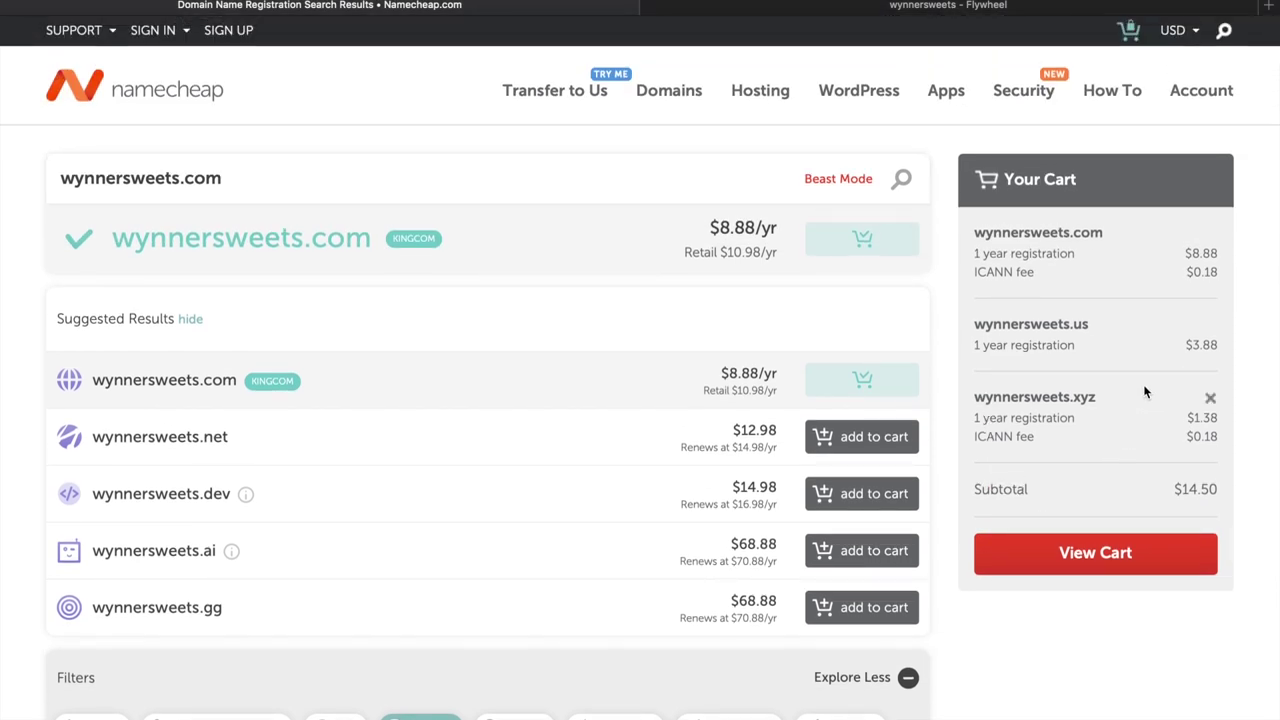
scroll(1145, 390, "up", 1)
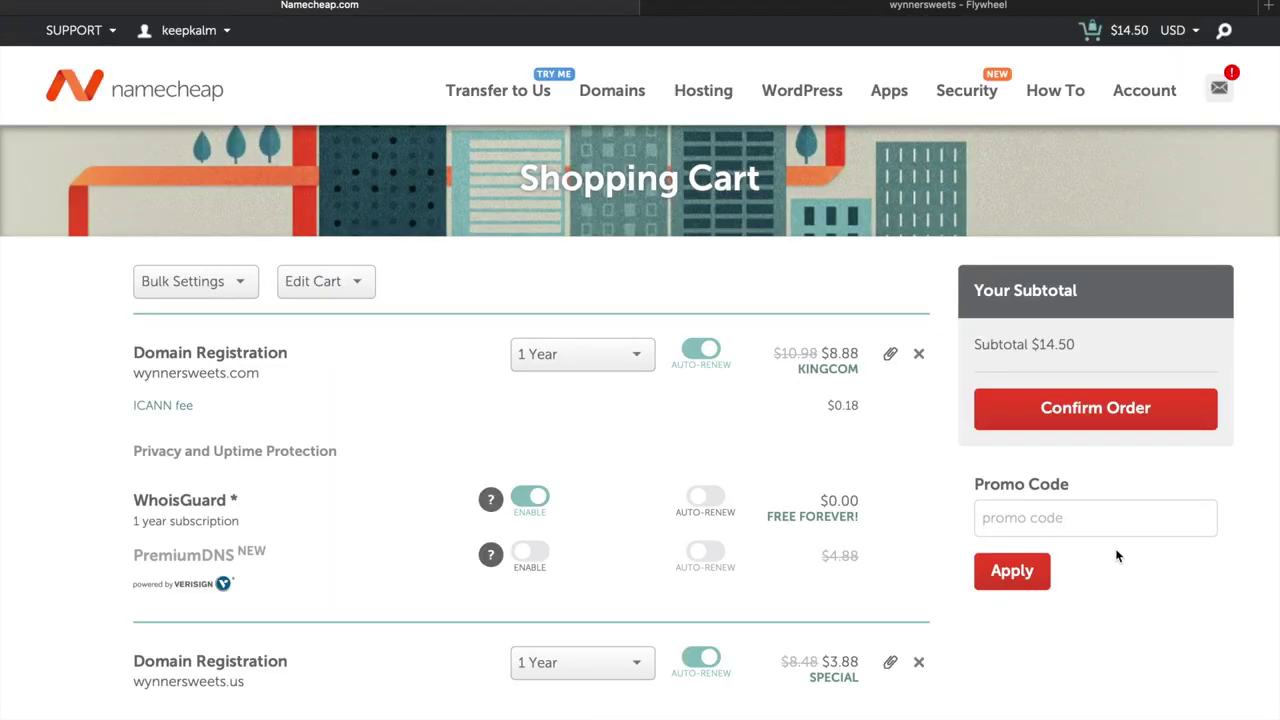
- Switch off WhoisGuard privacy for wynnersweets.com, leaving it on for wynnersweets.xyz
scroll(1117, 556, "down", 3)
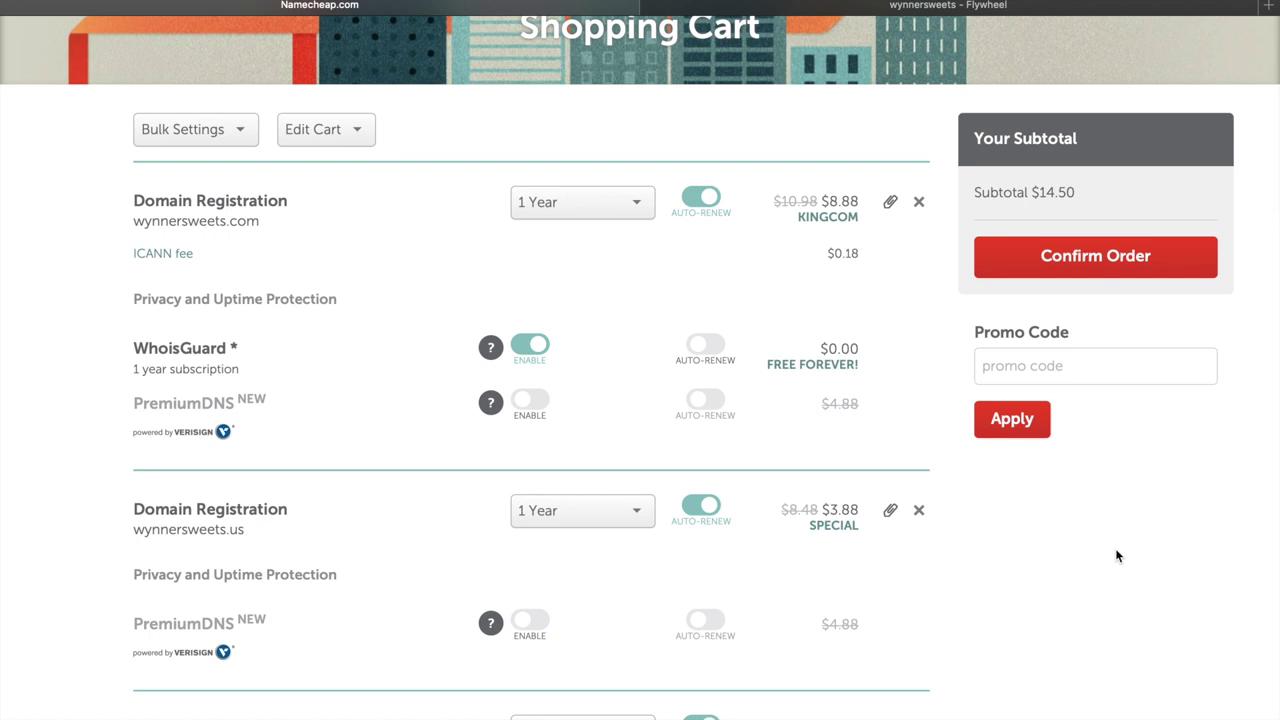
scroll(1115, 548, "down", 2)
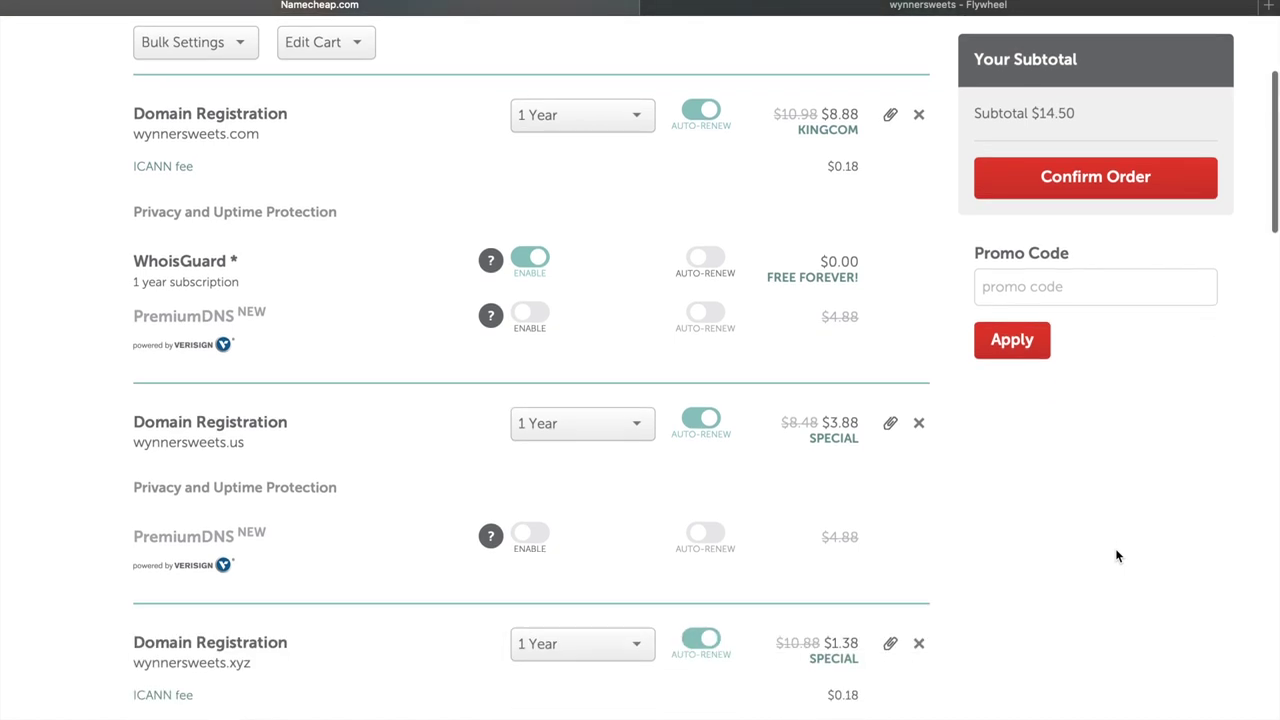
left_click(528, 260)
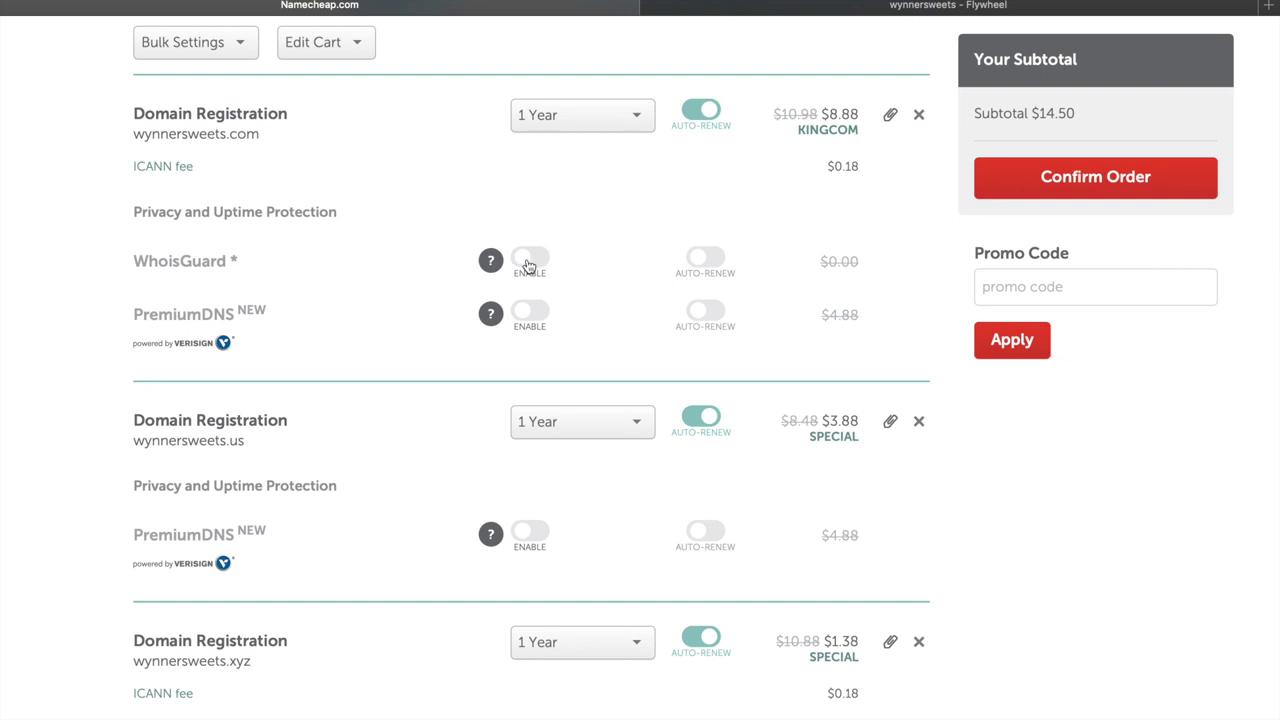
scroll(528, 265, "down", 13)
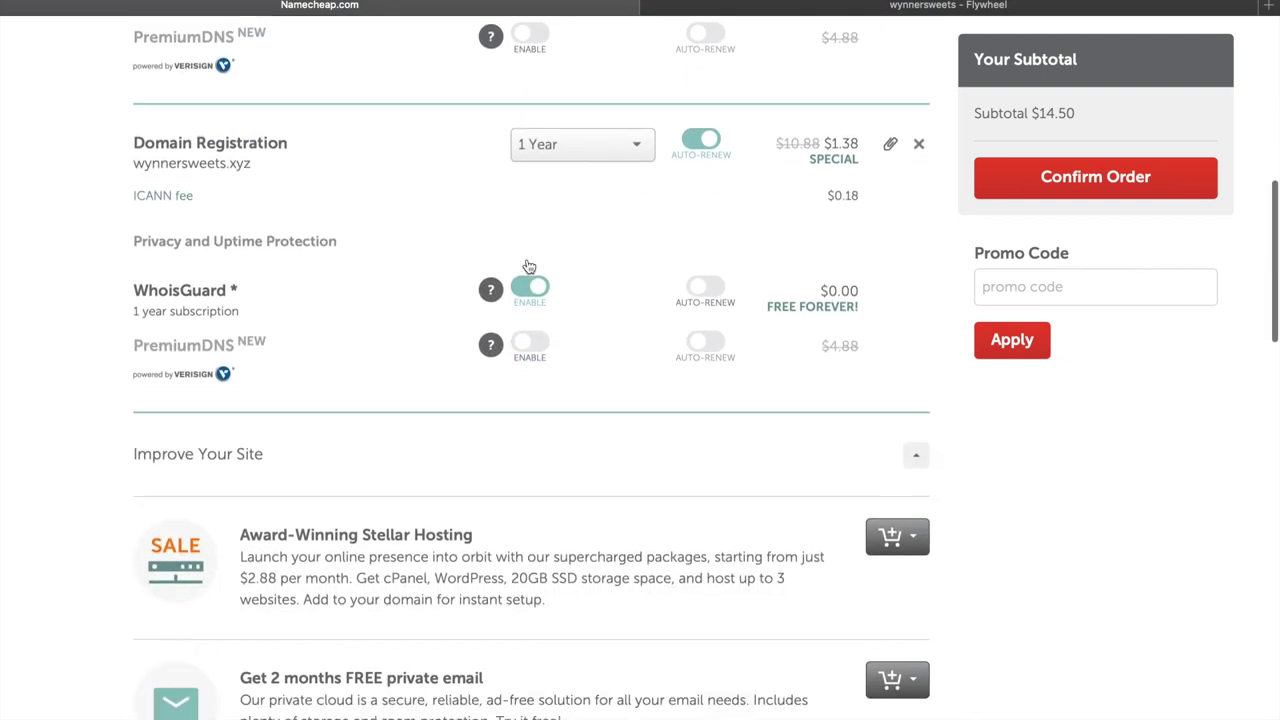
scroll(529, 267, "down", 2)
- Confirm the $14.50 order and choose PayPal checkout, scrolling to the Terms and Agreements
scroll(527, 259, "down", 15)
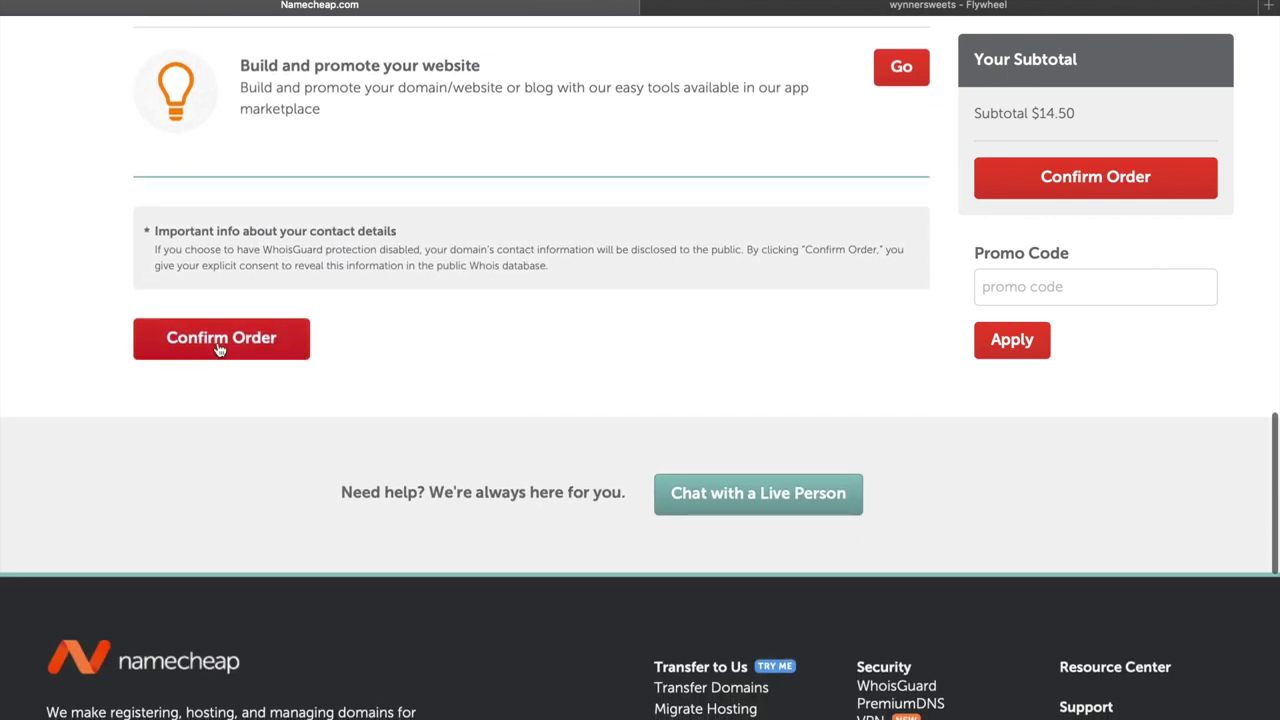
left_click(182, 342)
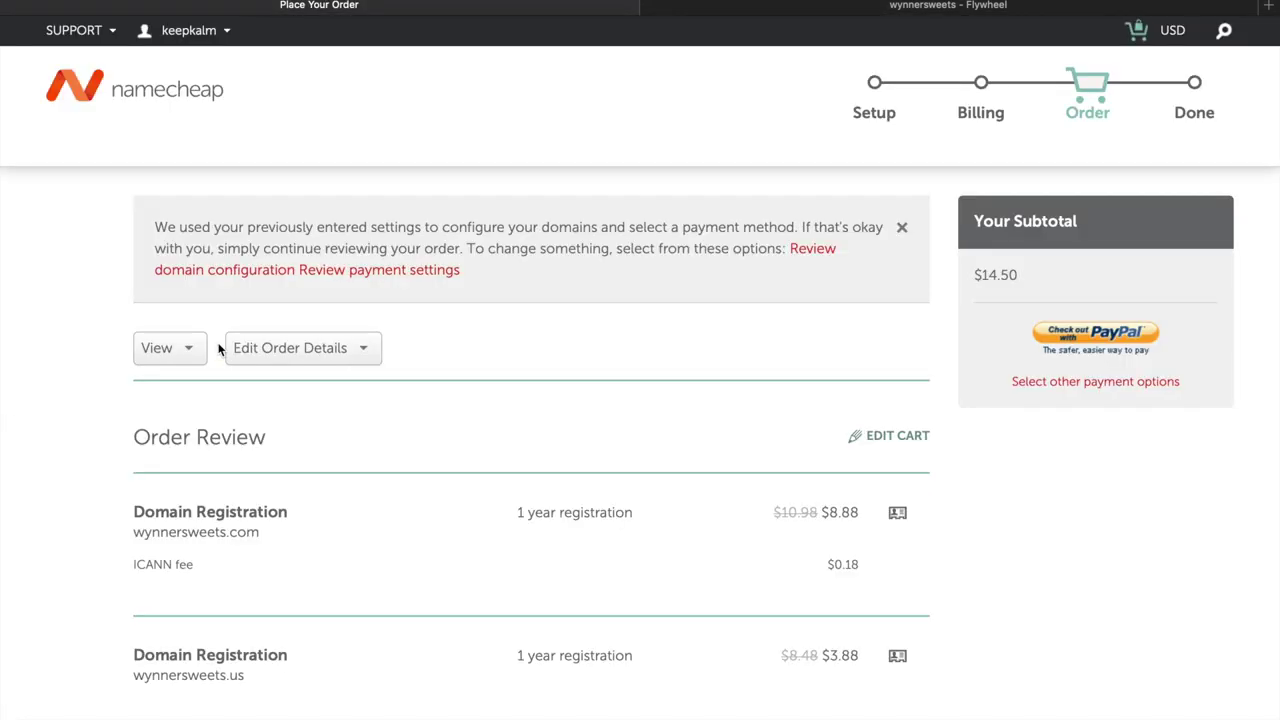
left_click(1098, 338)
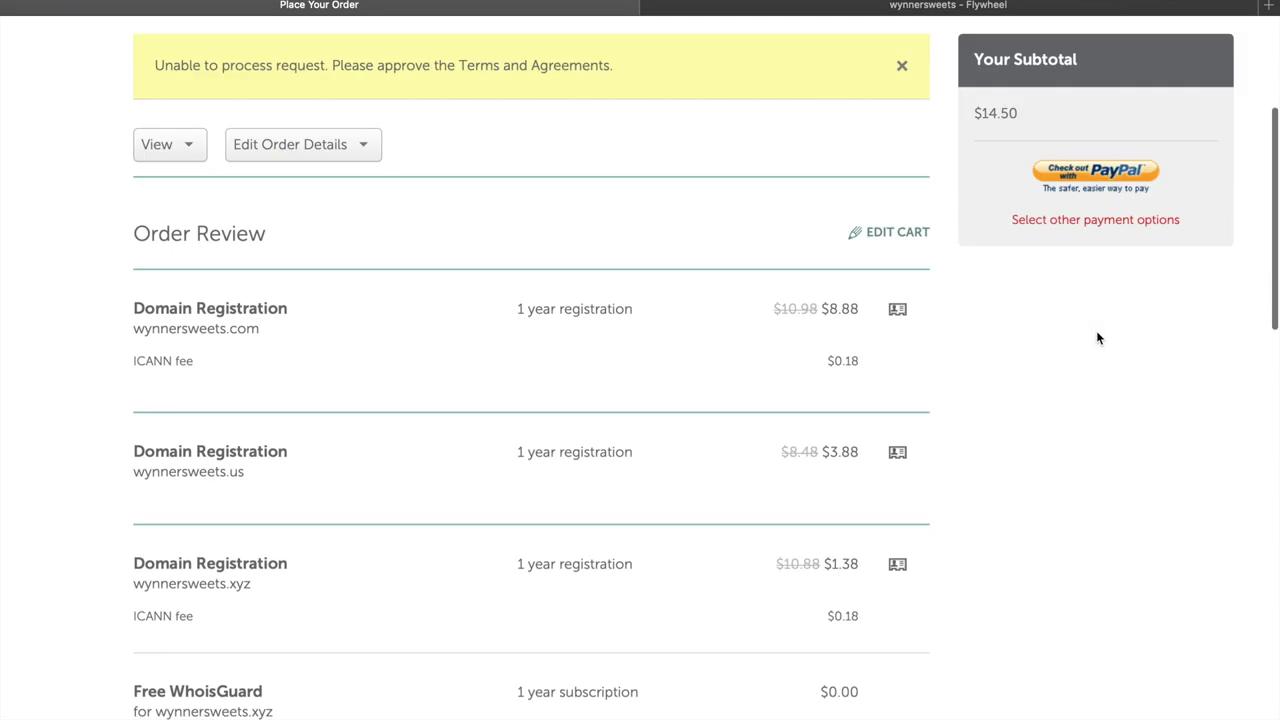
scroll(835, 338, "down", 8)
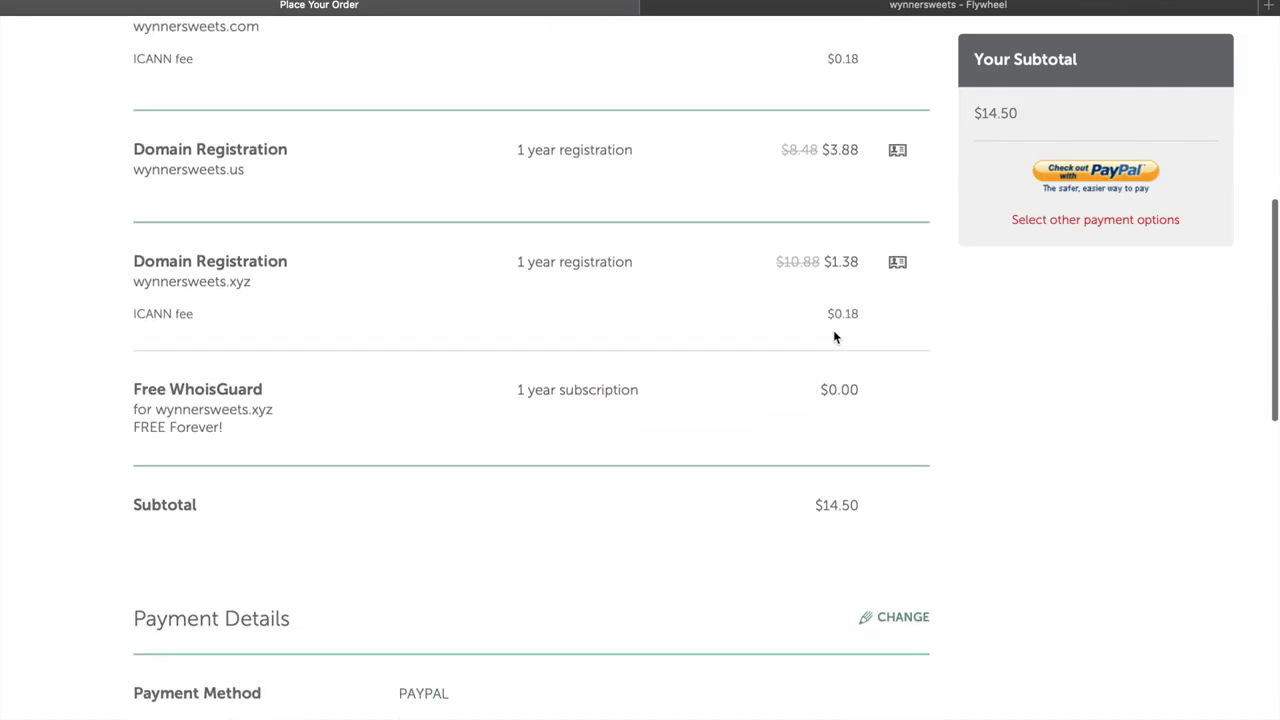
scroll(835, 338, "down", 4)
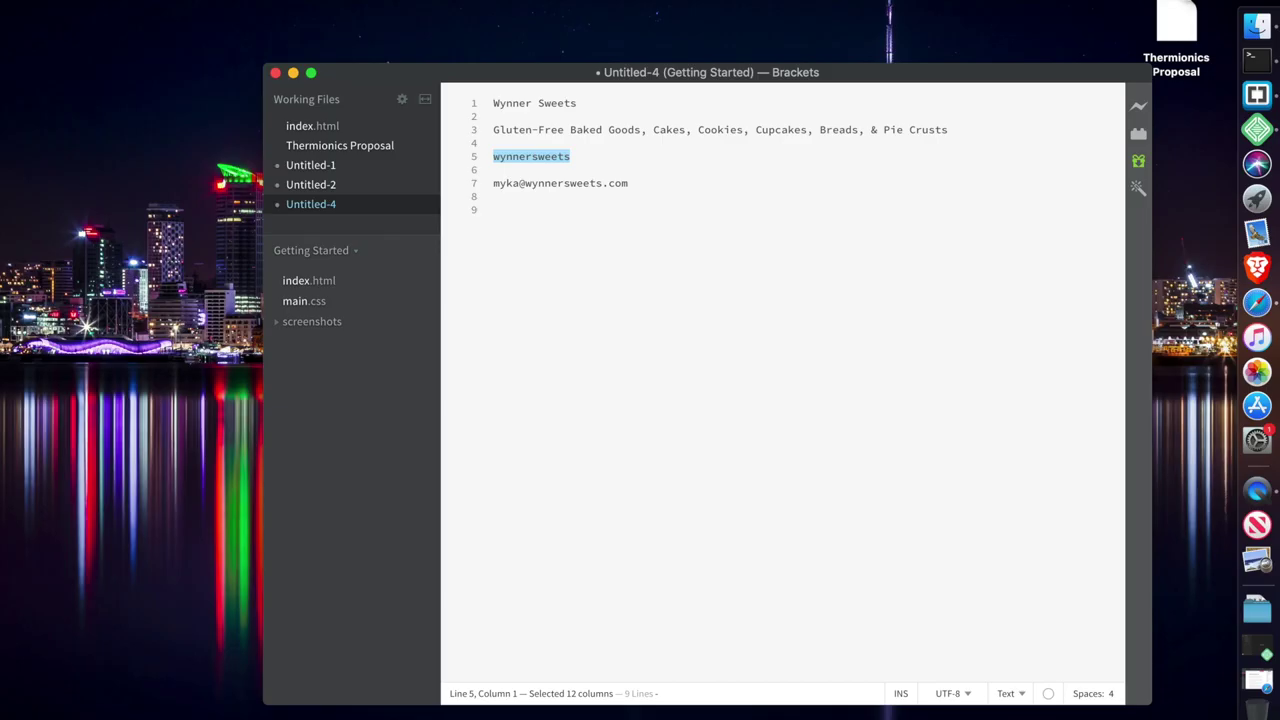
- Add wynnersweets.com and wynnersweets.us lines below wynnersweets in the Untitled-4 notes
key("Right")
key("Return")
key("Return")
type("wynnersweets")
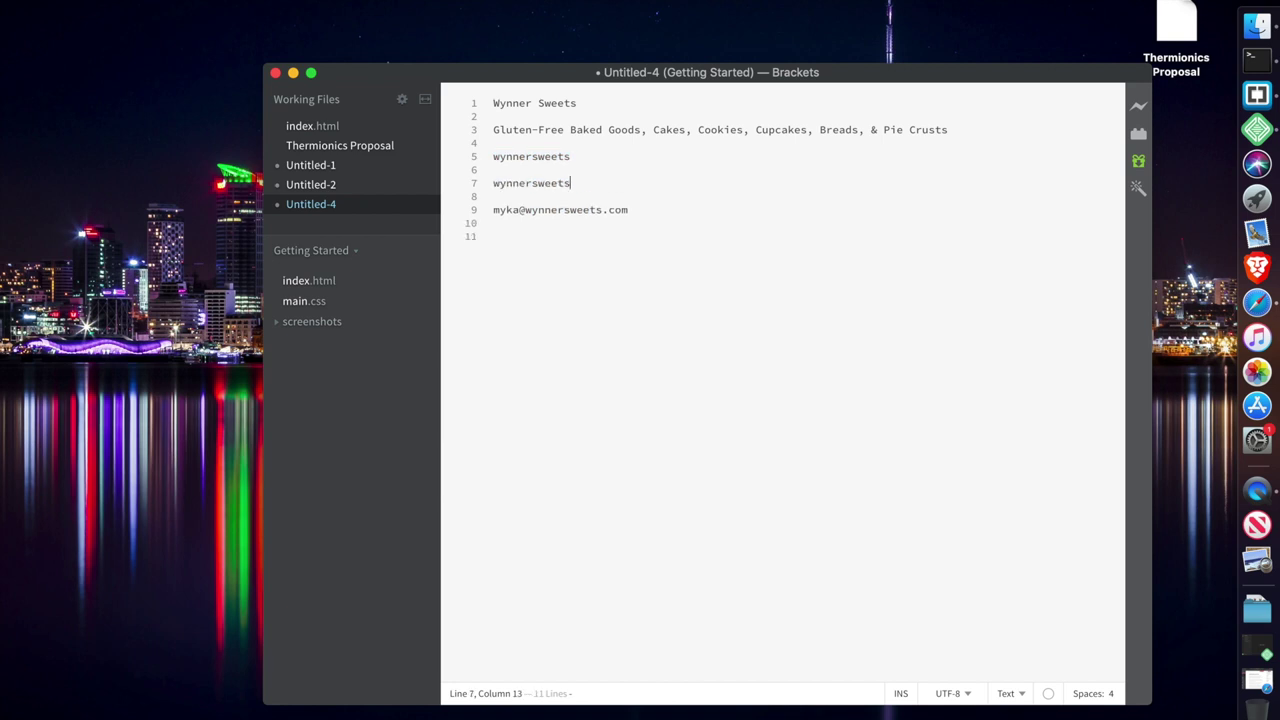
type(".com")
key("Return")
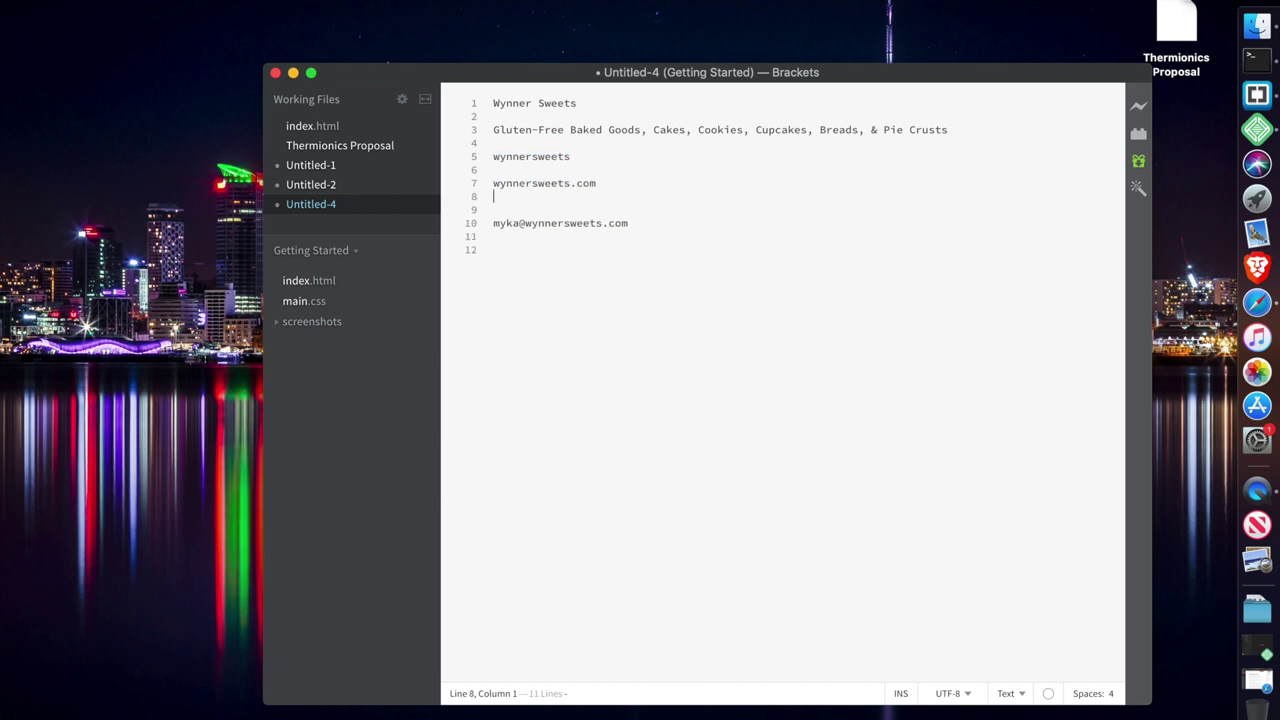
key("Return")
type("wynnersweets")
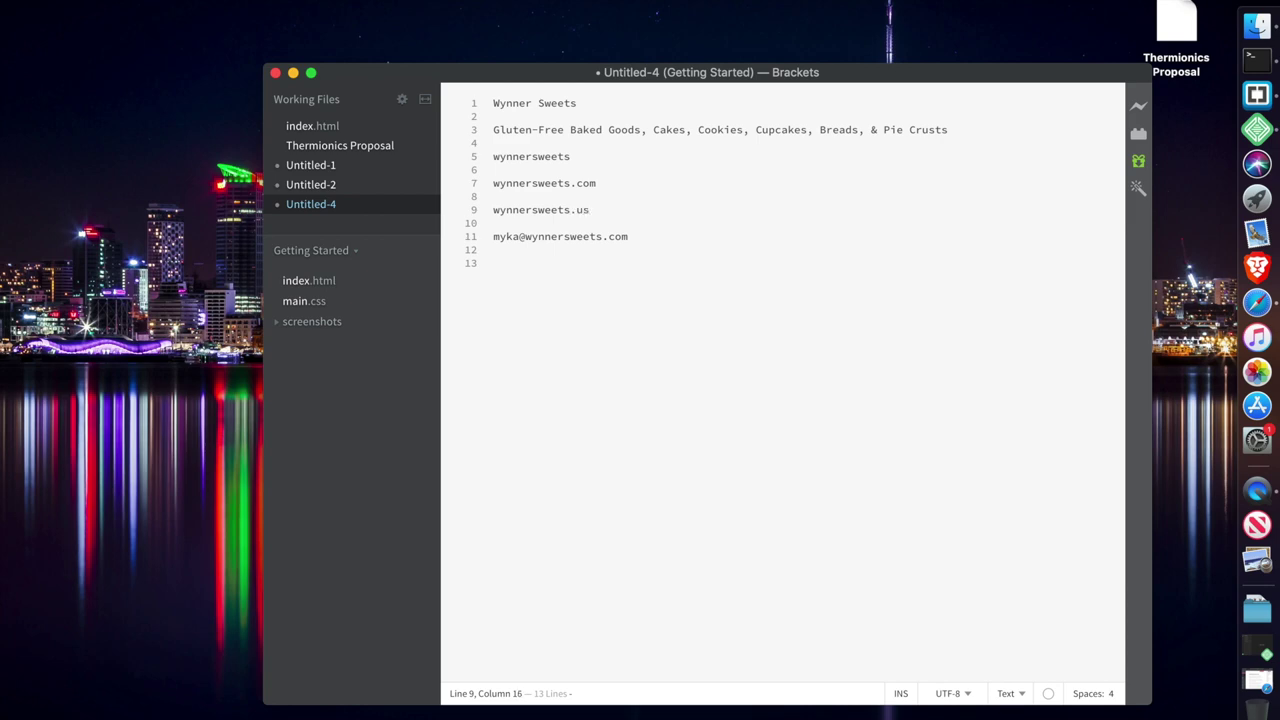
type(".us")
key("Return")
key("Return")
- Check the completed $14.50 Namecheap order in Safari
key("super+Tab")
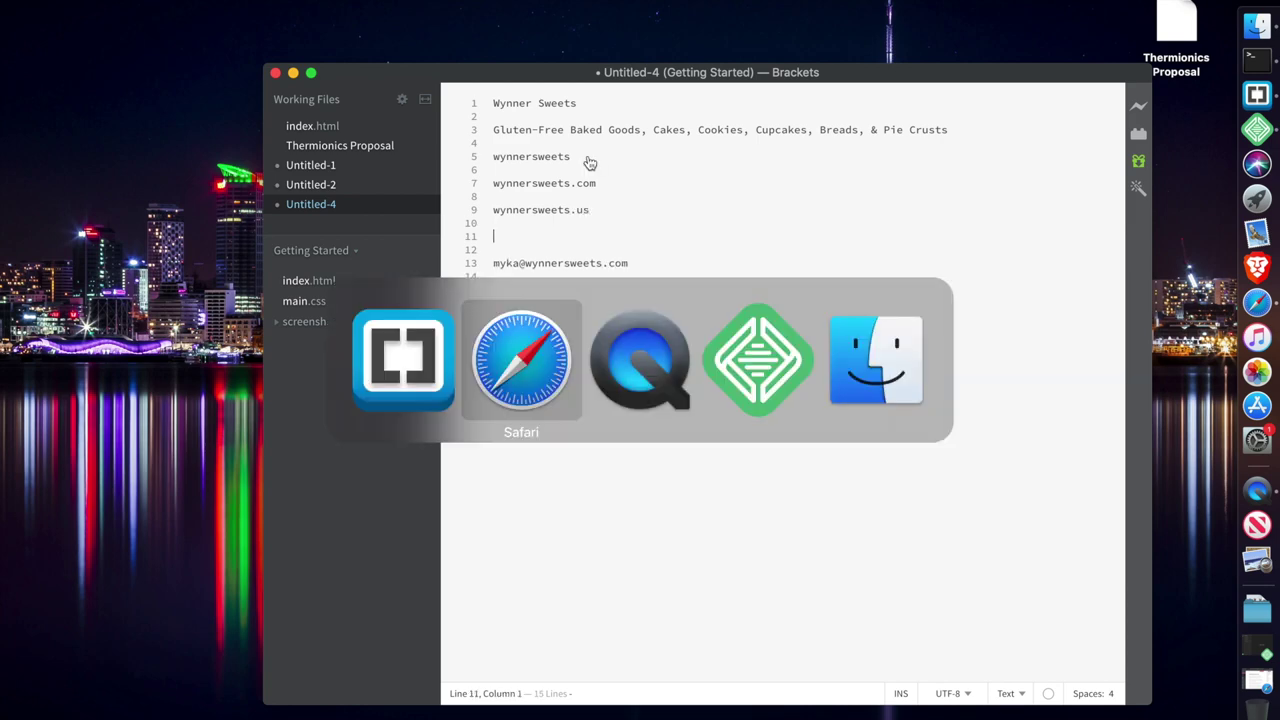
scroll(560, 433, "down", 4)
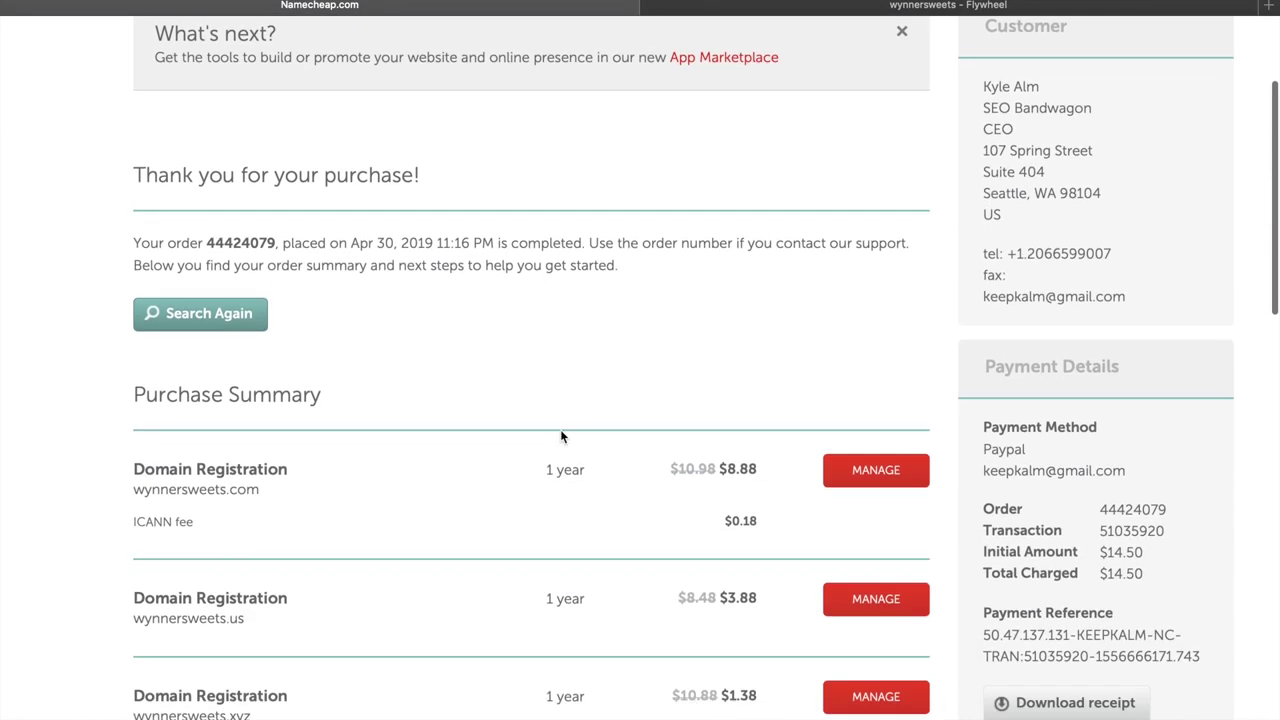
scroll(560, 436, "down", 5)
key("super+Tab")
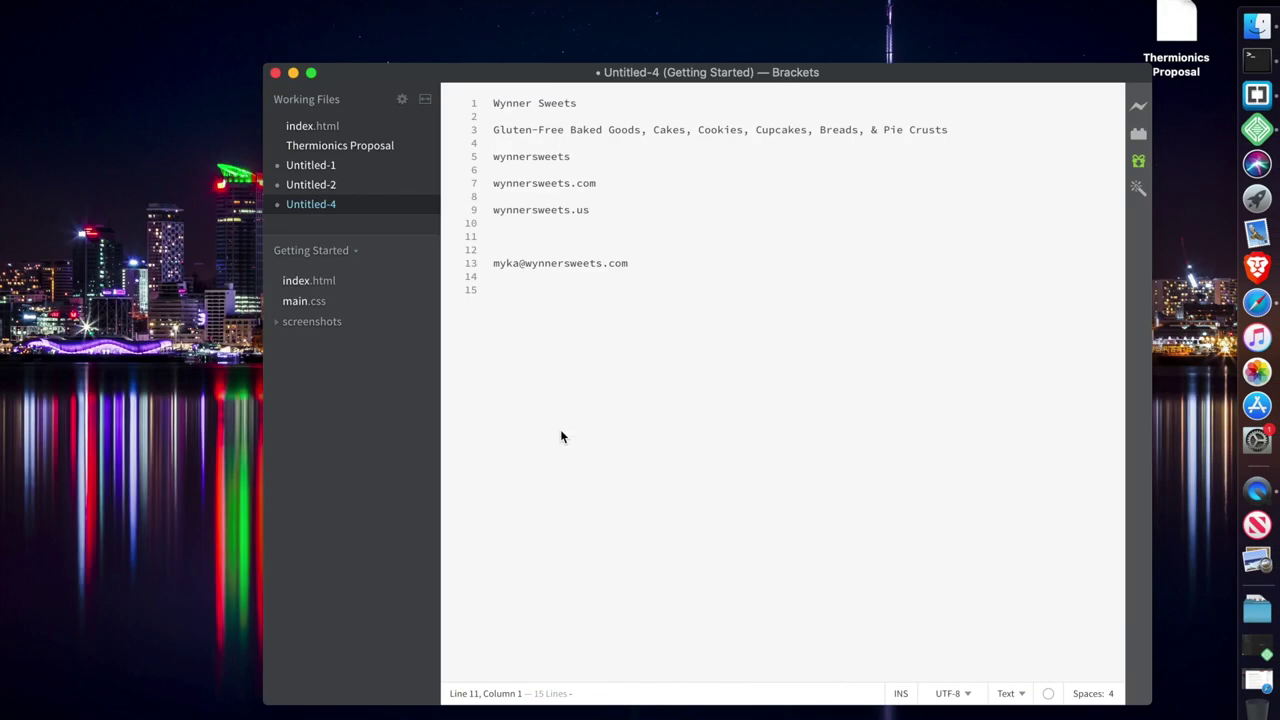
- Add a wynnersweets.xyz line to the notes
type("wynnersweets")
type(".xyz")
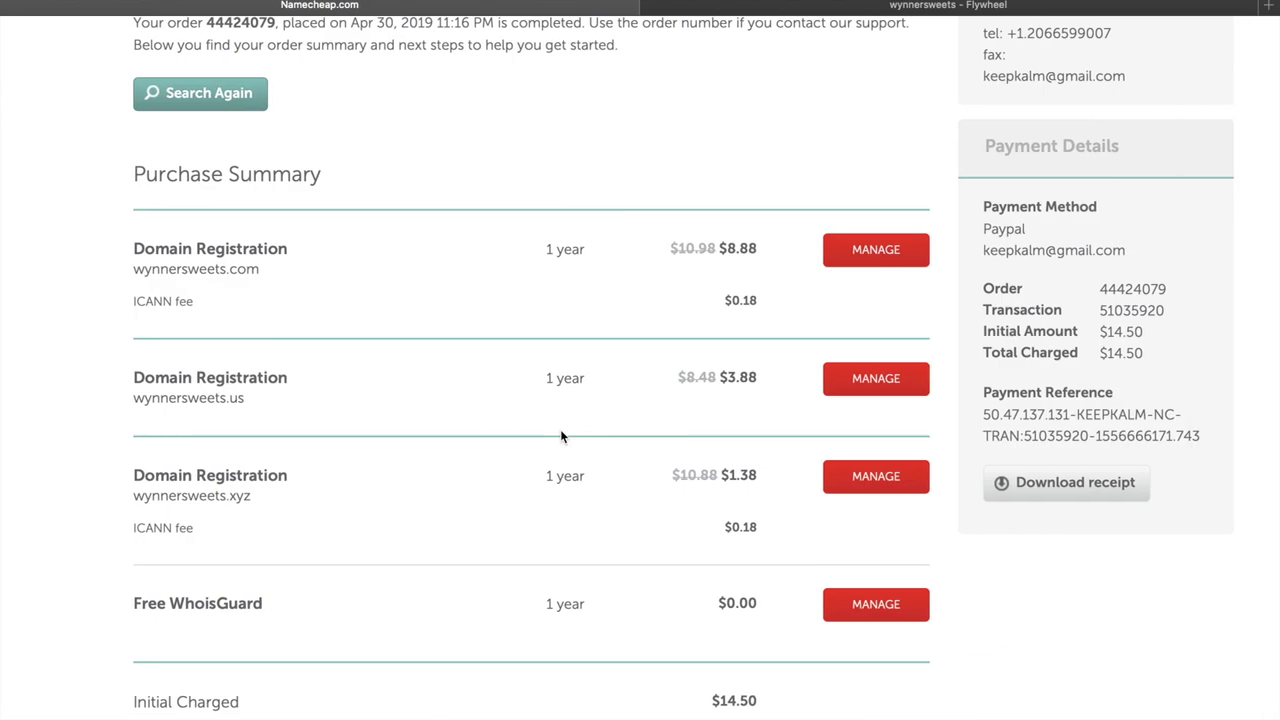
scroll(560, 434, "down", 3)
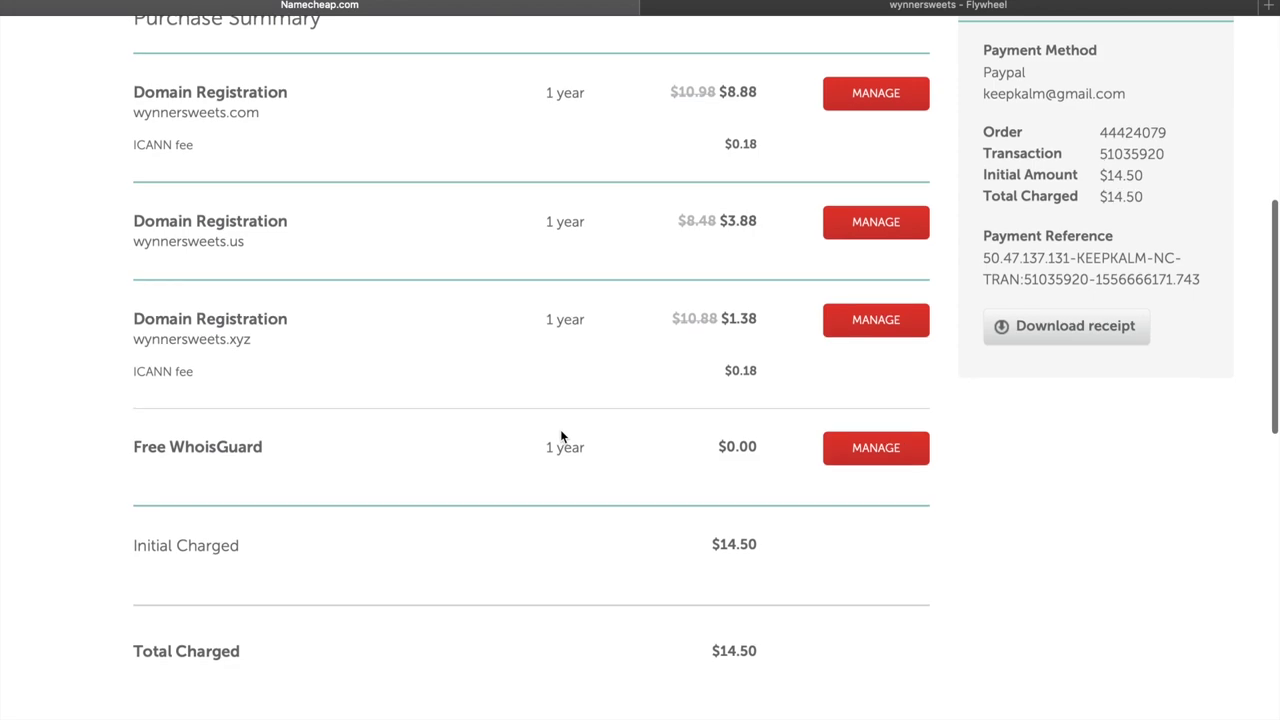
scroll(561, 436, "down", 5)
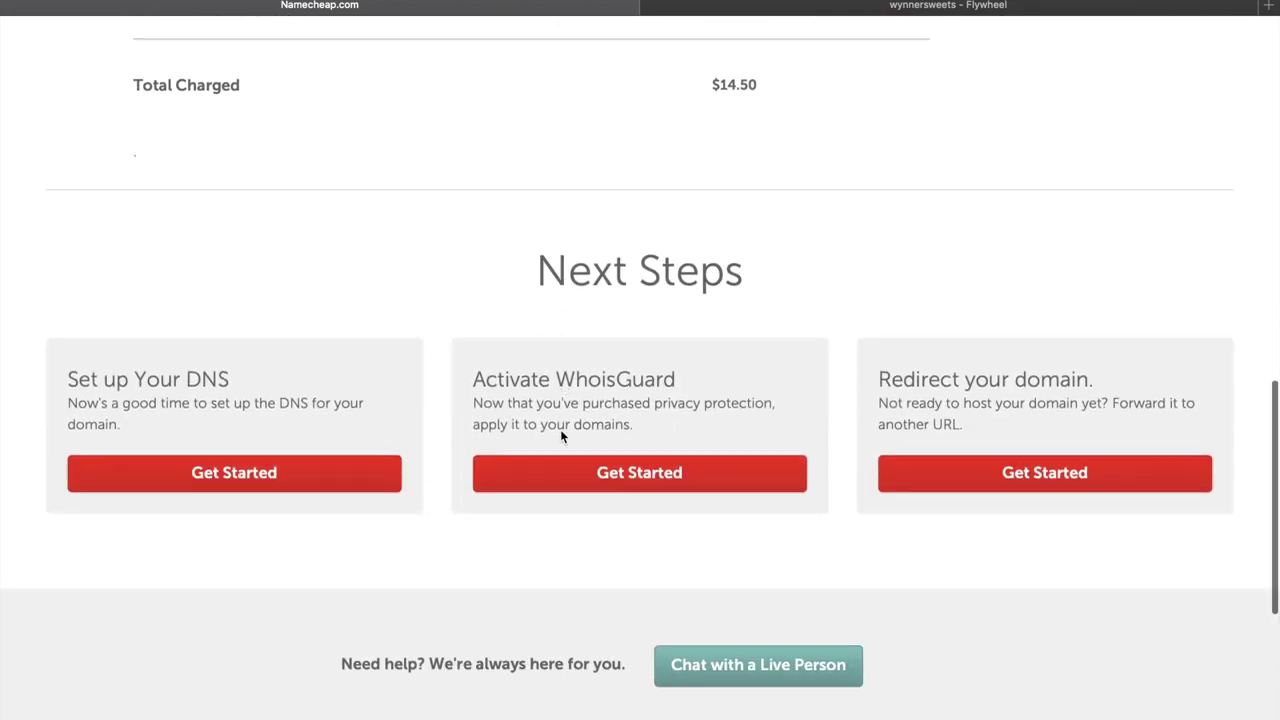
scroll(560, 429, "down", 3)
scroll(560, 429, "up", 15)
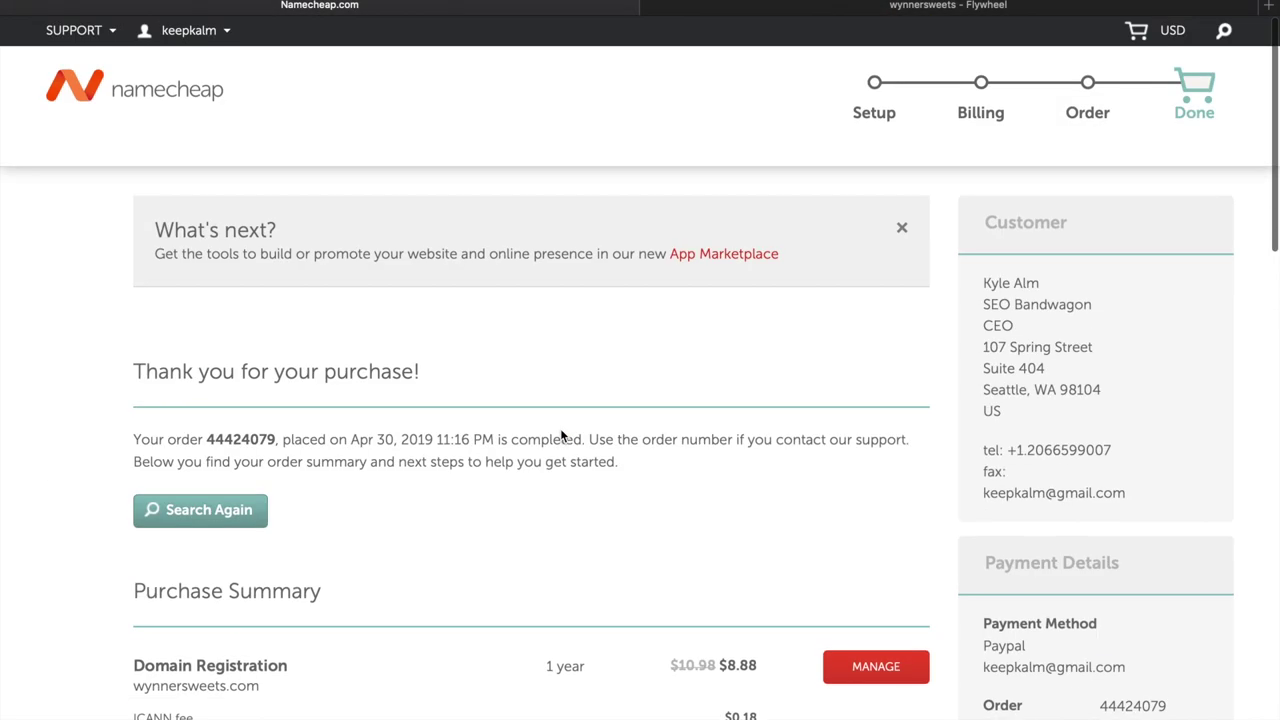
left_click(828, 9)
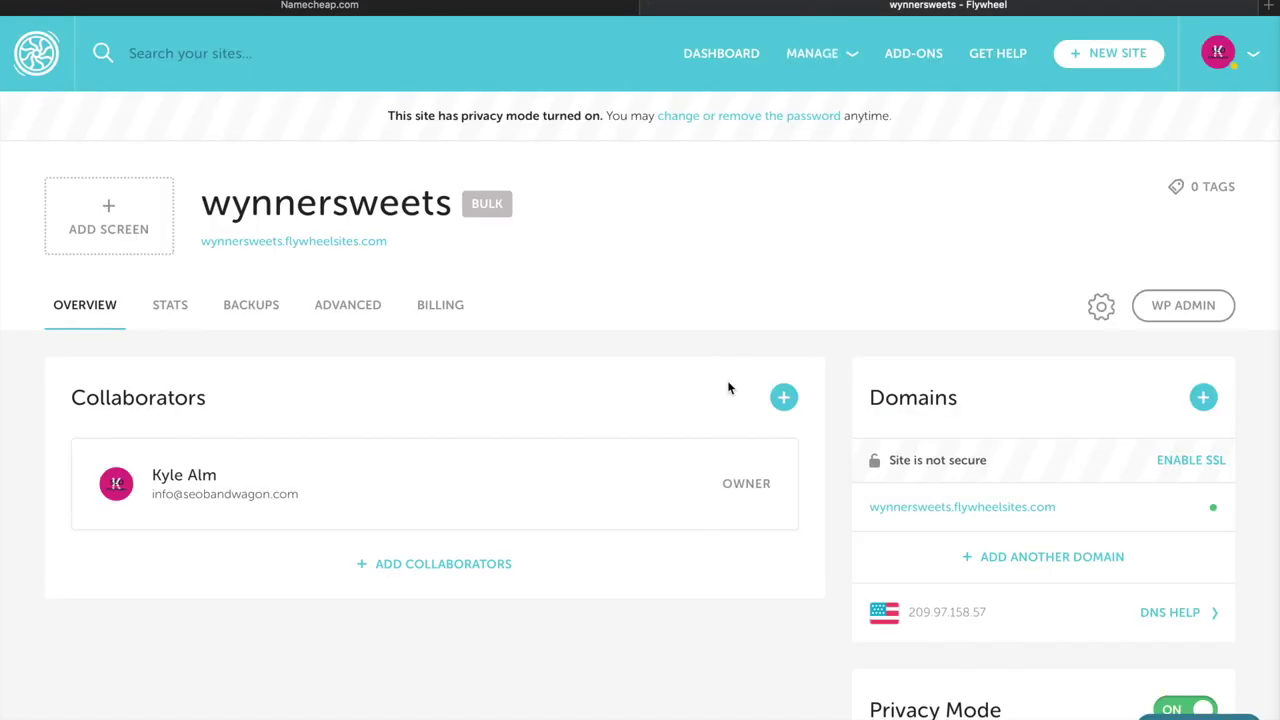
- Add wynnersweets.com, copied from the notes, as the site's primary domain on Flywheel
left_click(993, 558)
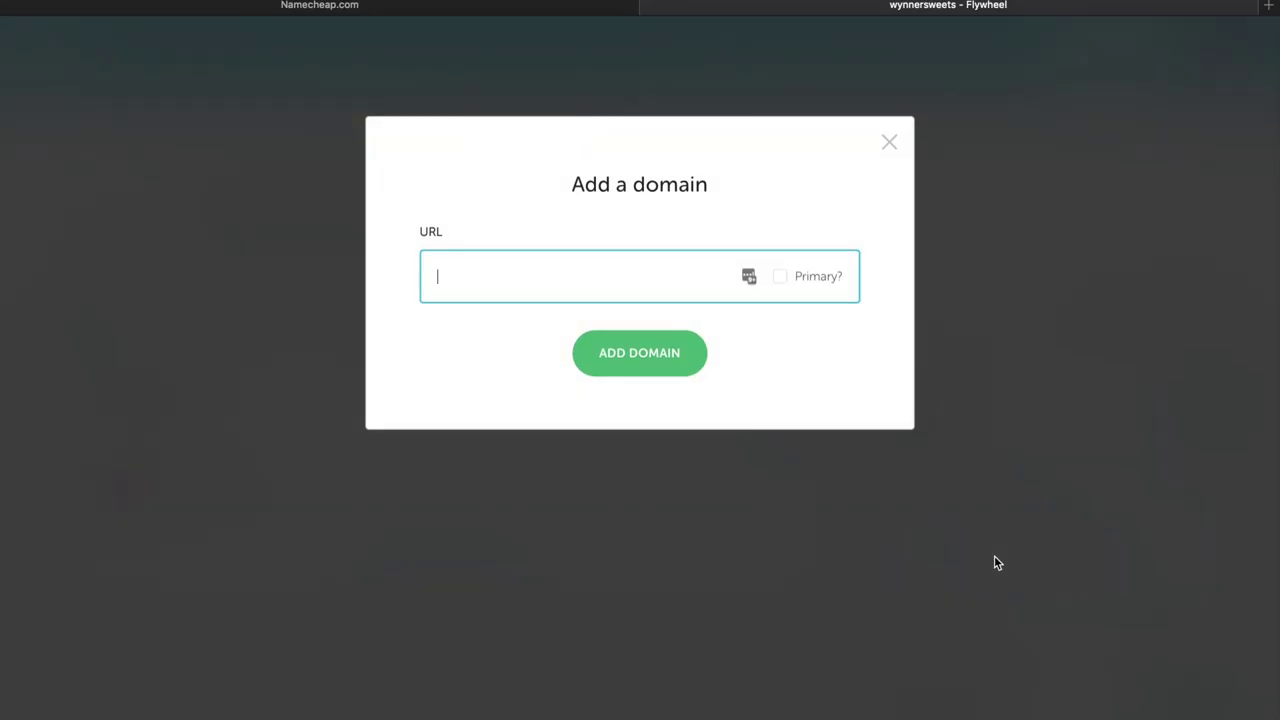
key("super+Tab")
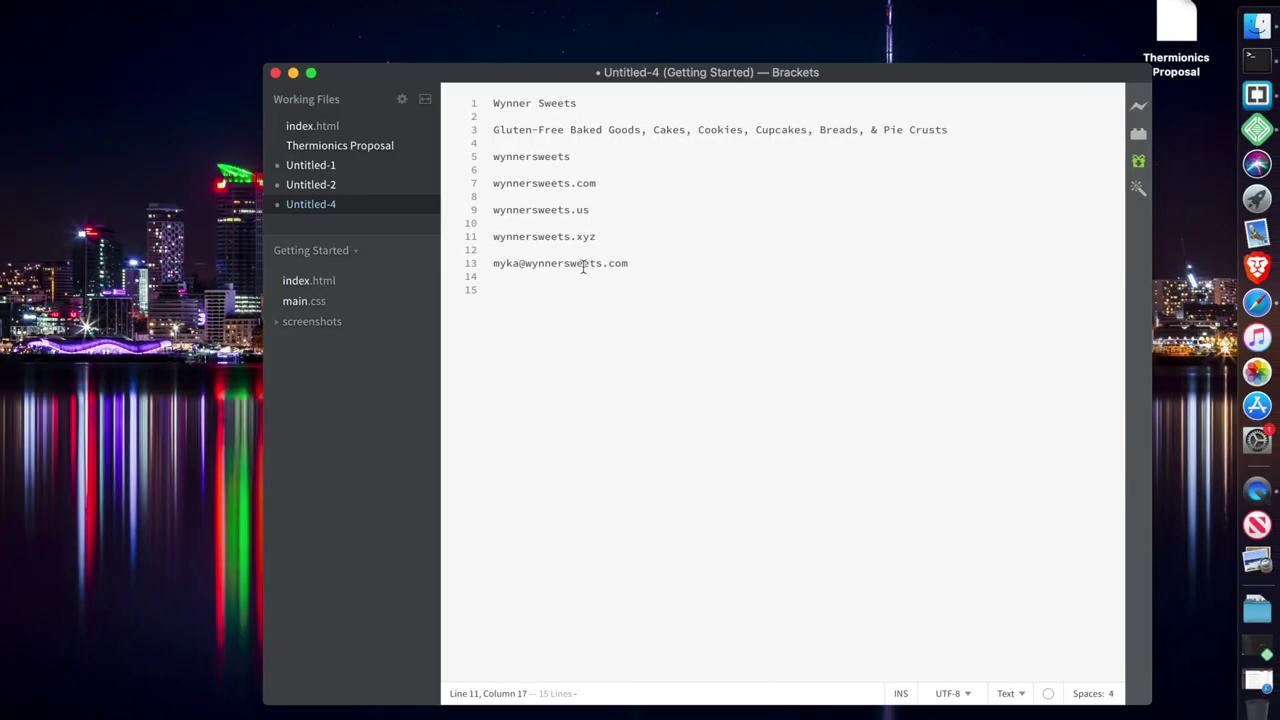
left_click(618, 181)
key("super+shift+Left")
key("super+c")
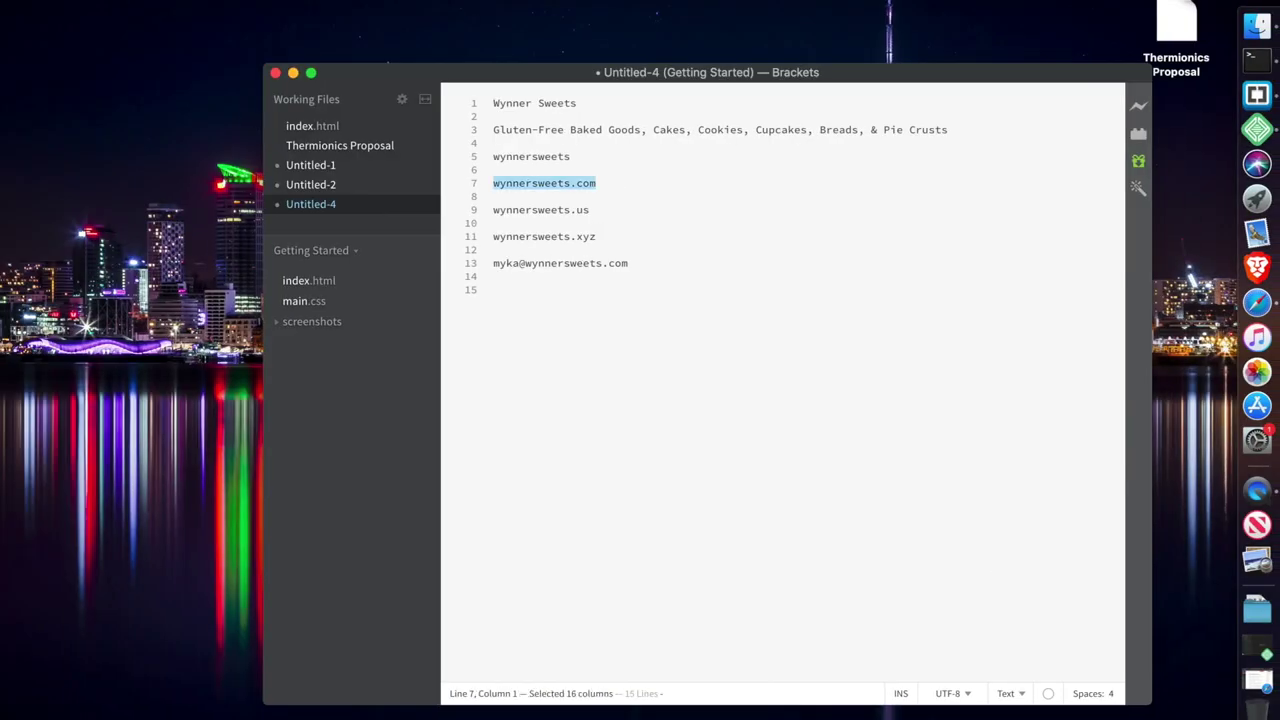
key("super+Tab")
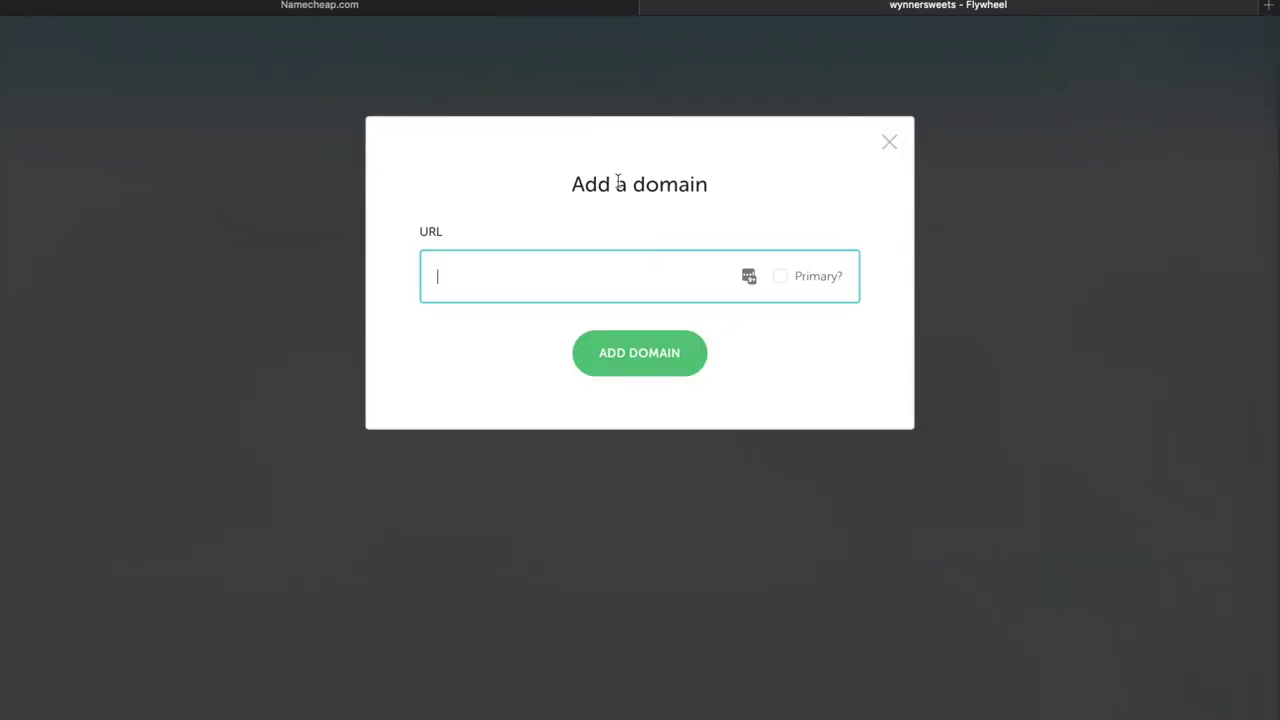
key("super+v")
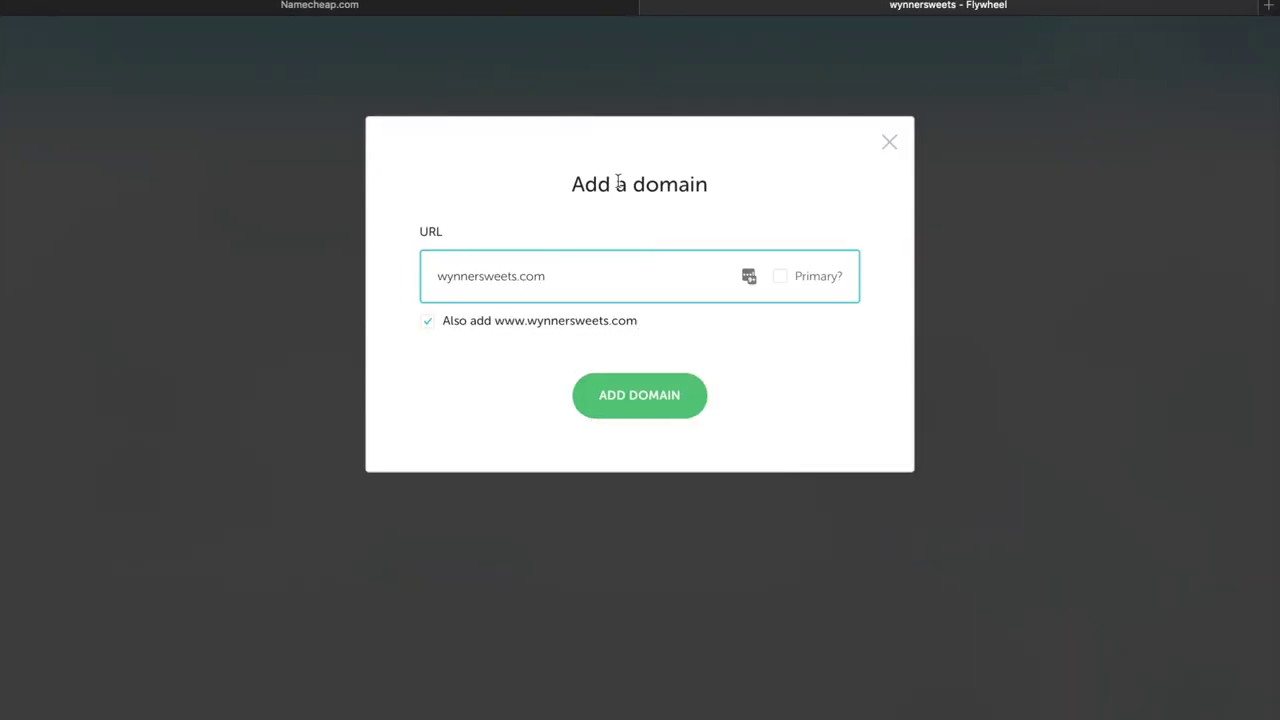
left_click(783, 277)
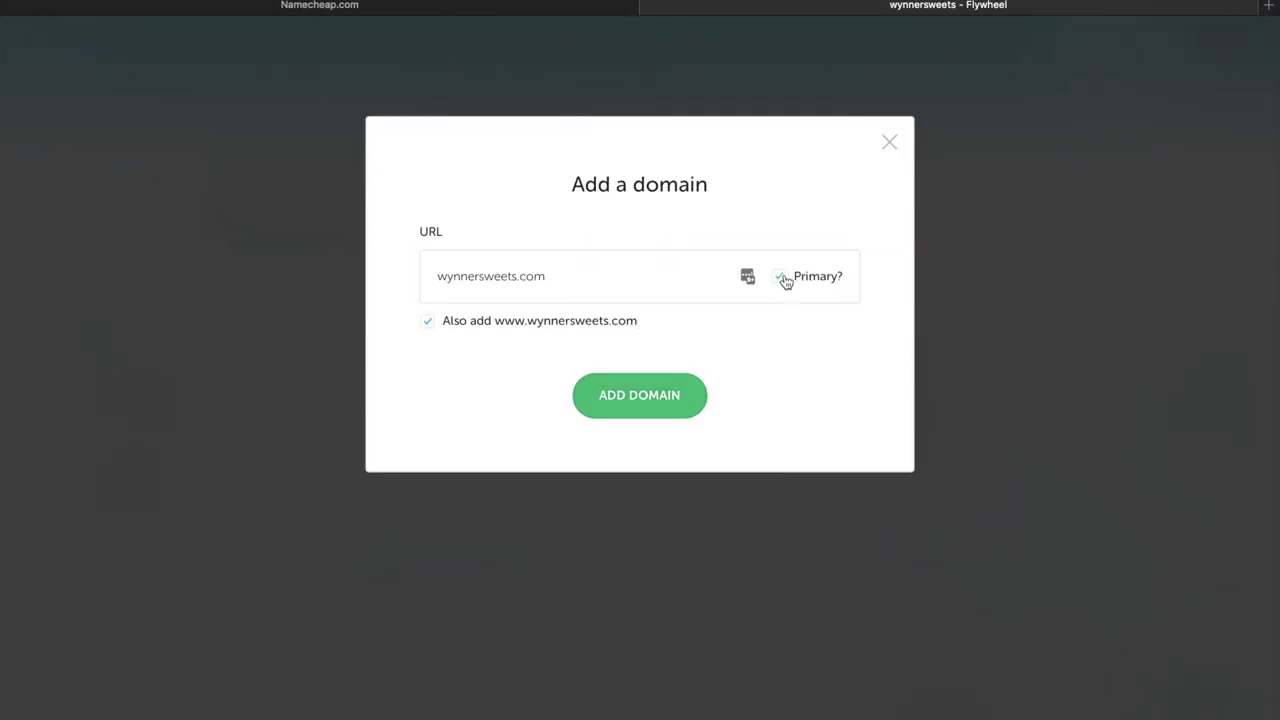
left_click(654, 402)
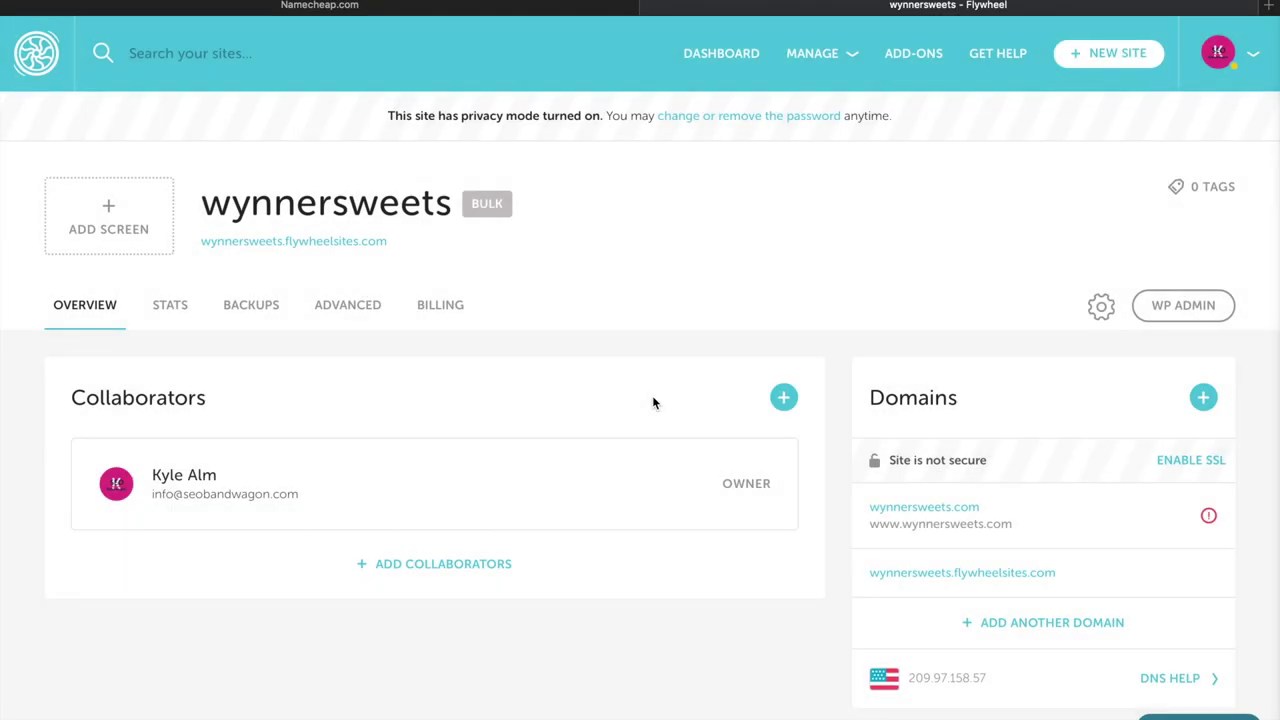
- Select the site's IP address 209.97.158.57 for use in DNS
scroll(860, 366, "down", 2)
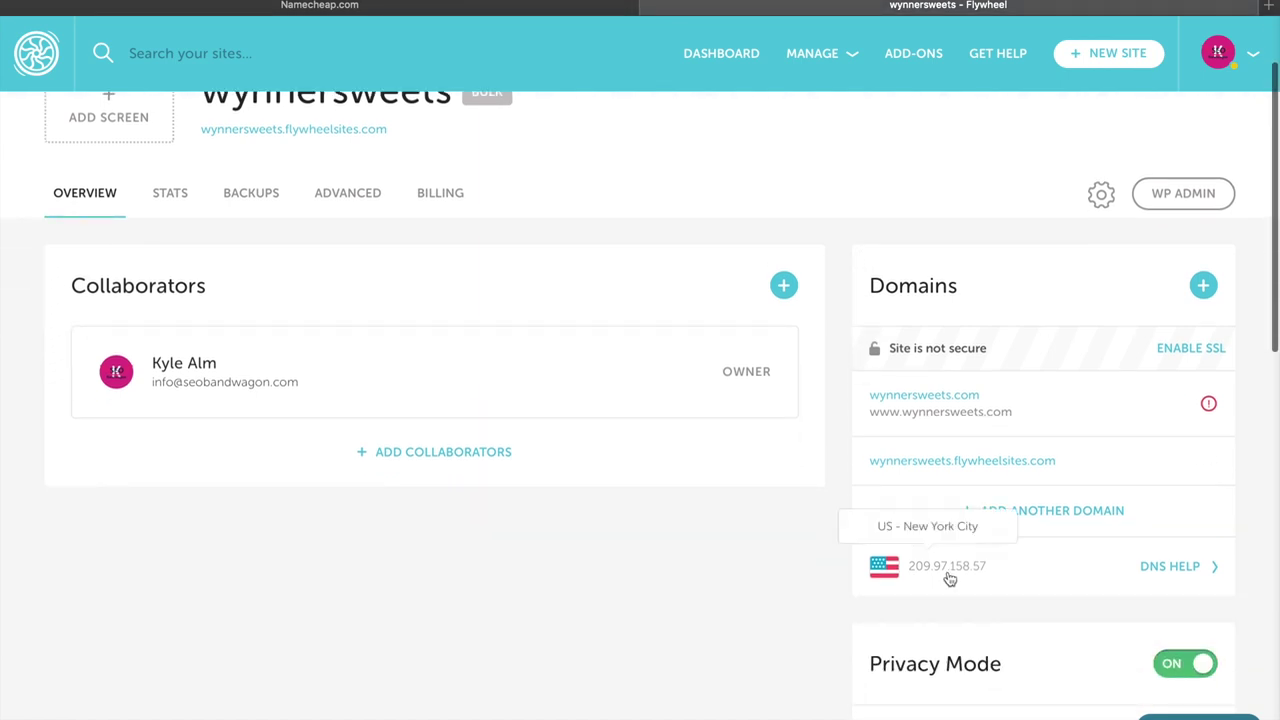
left_click(952, 572)
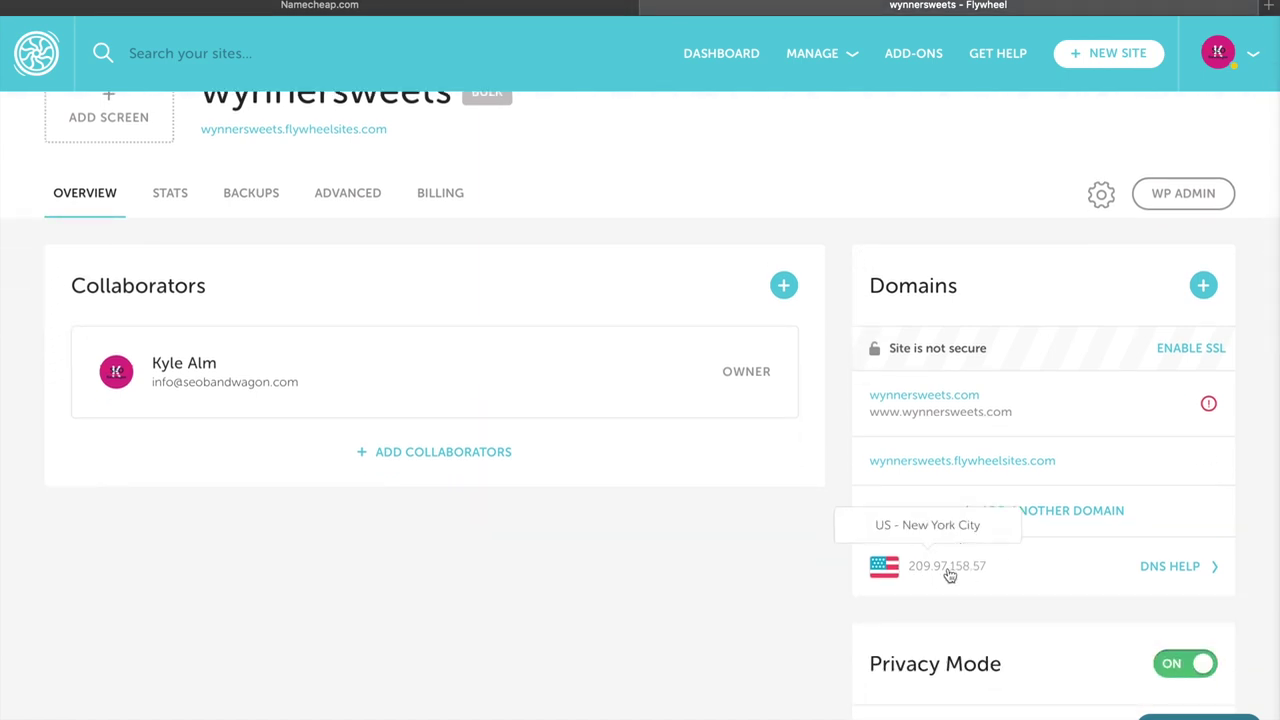
left_click(949, 575)
left_click_drag(914, 566, 985, 562)
key("super+c")
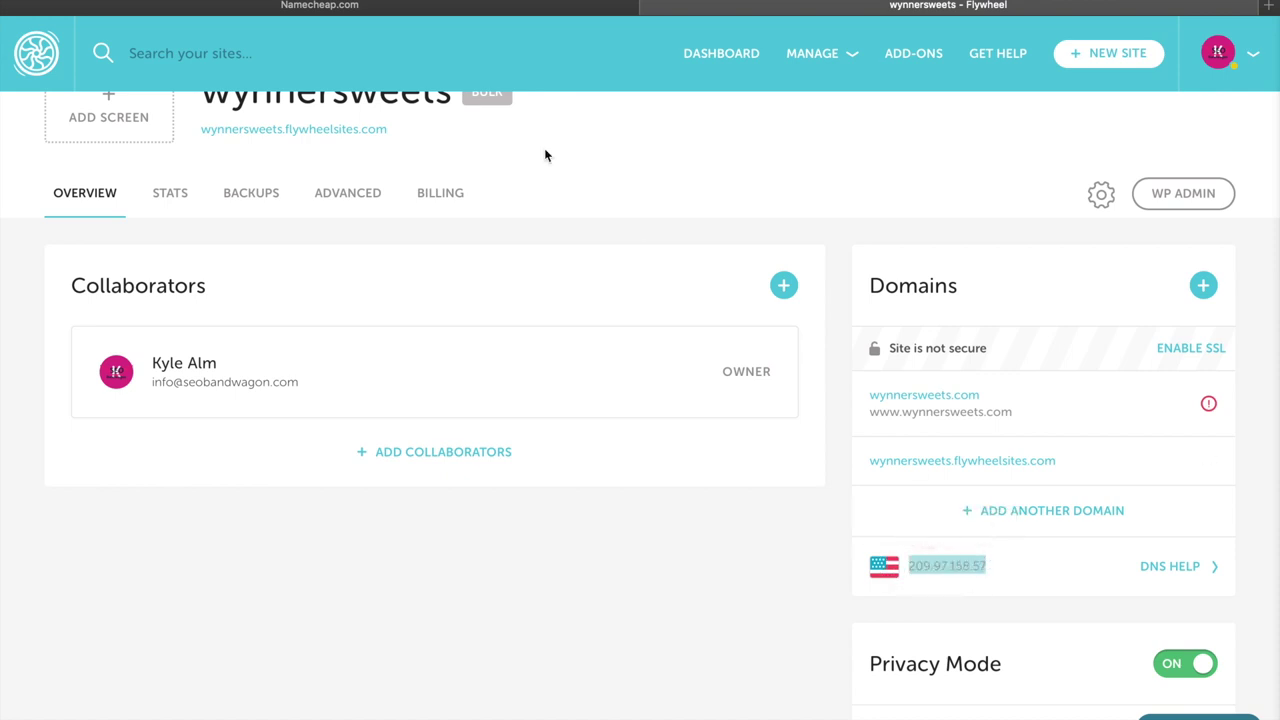
left_click(457, 10)
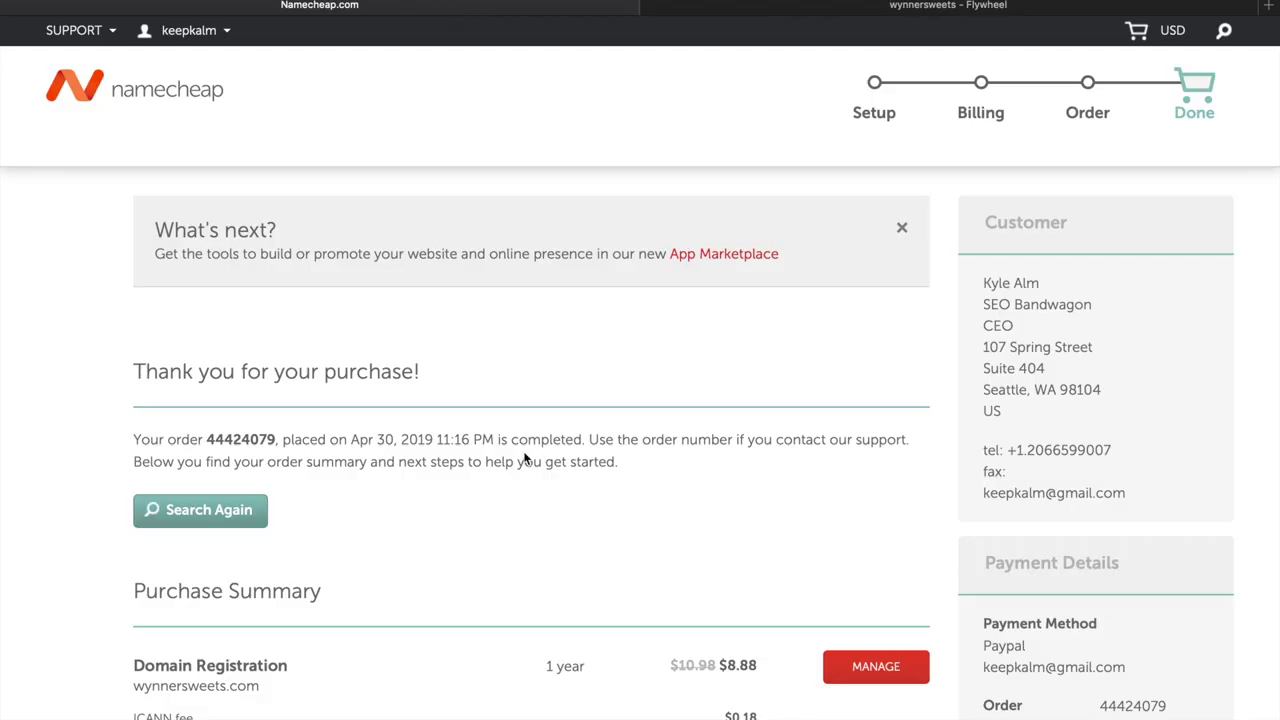
- Open wynnersweets.com's Advanced DNS host records from the order page via the Domain List
scroll(524, 458, "down", 3)
scroll(524, 458, "down", 3)
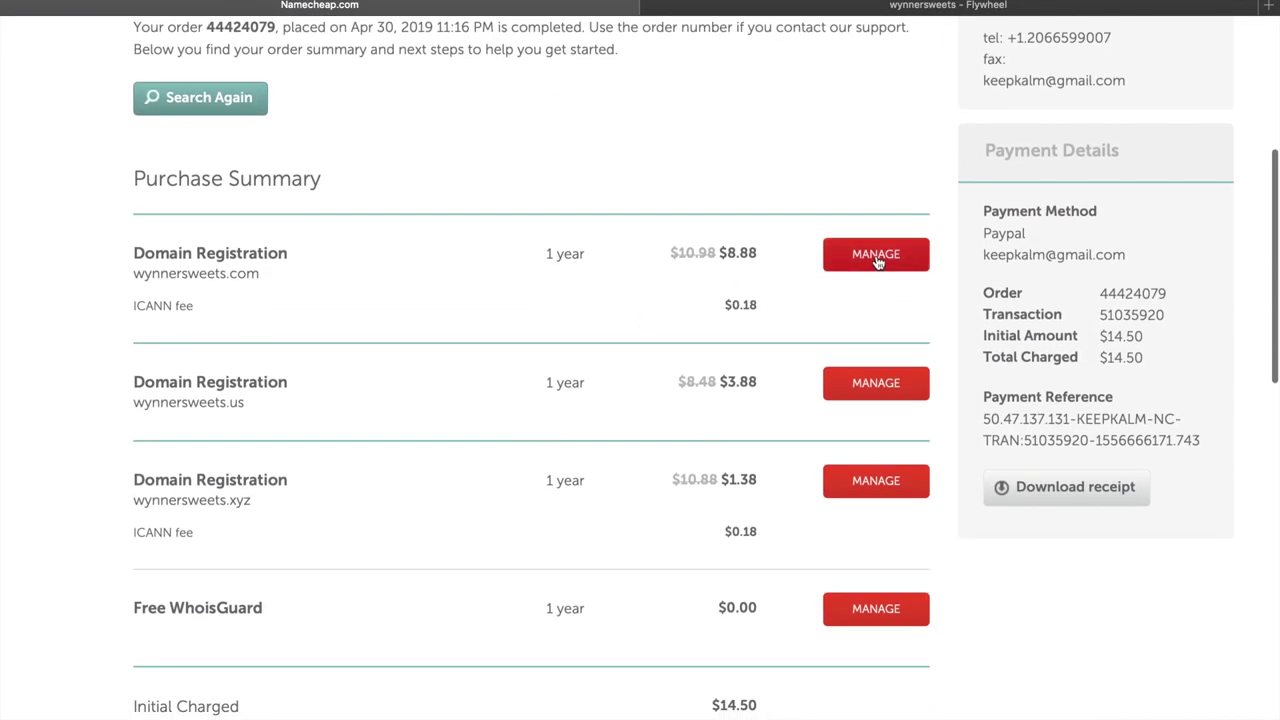
left_click(877, 258)
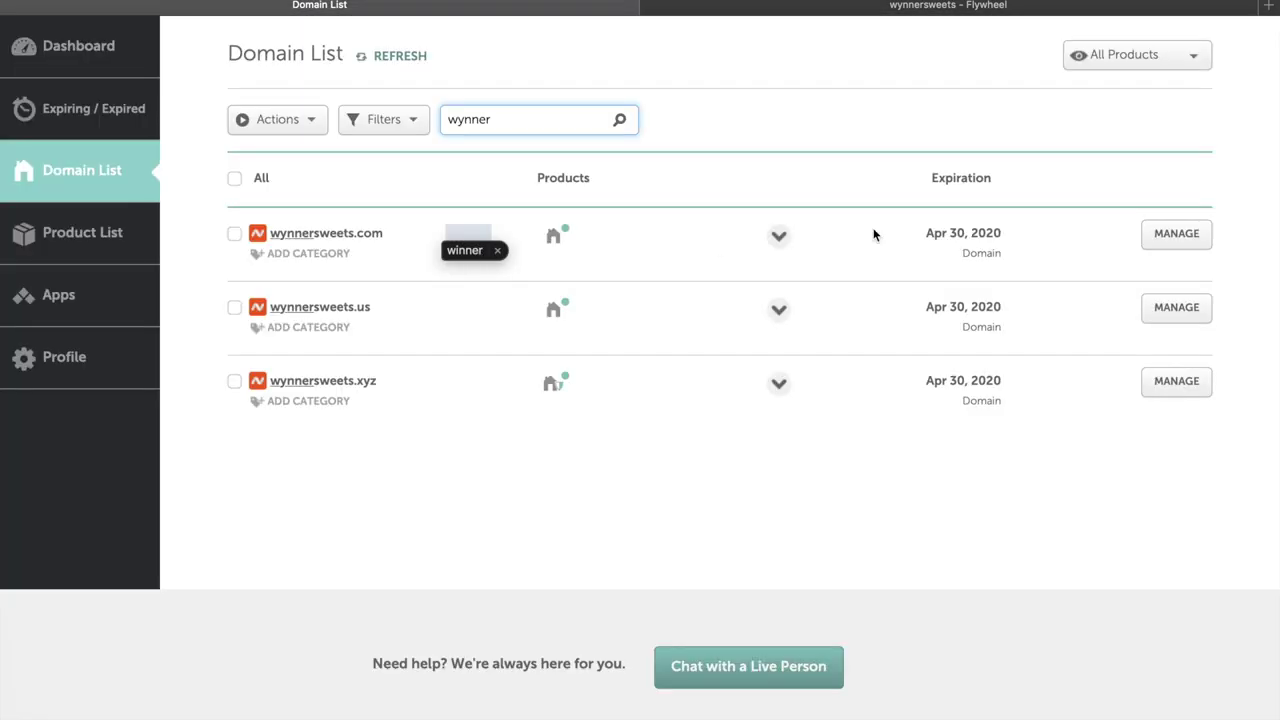
left_click(1170, 236)
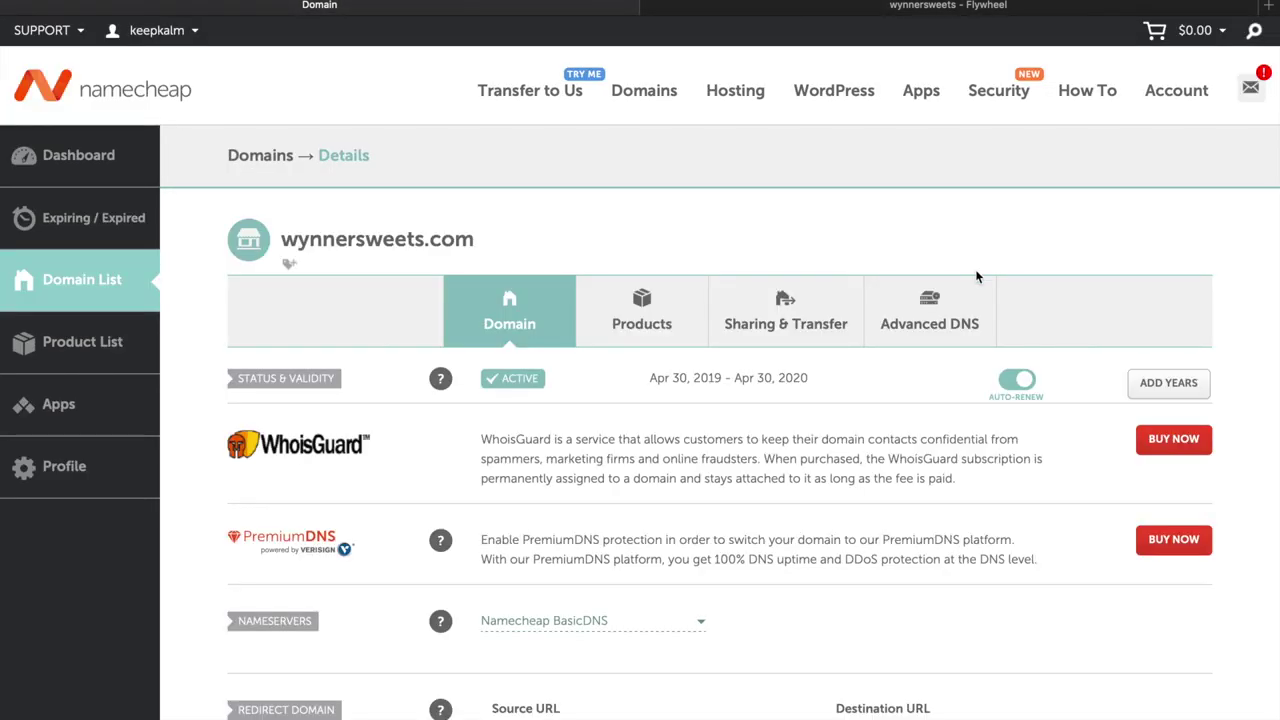
left_click(937, 305)
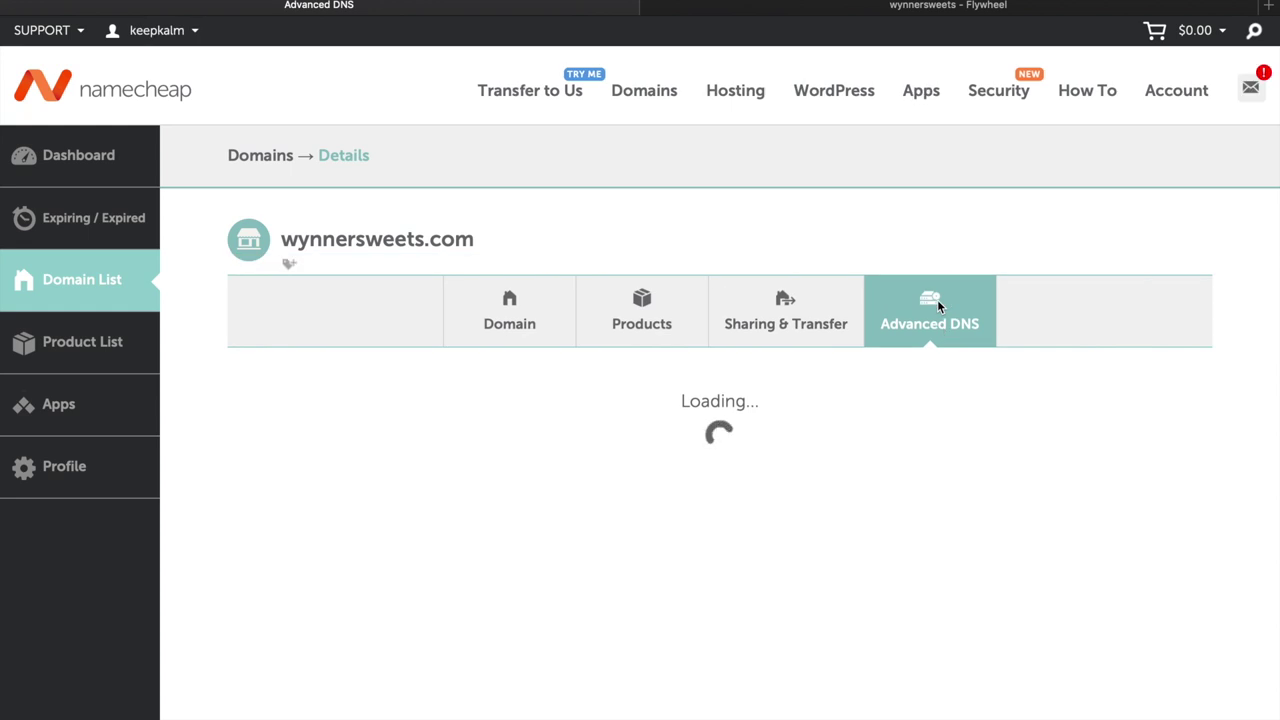
scroll(937, 303, "down", 3)
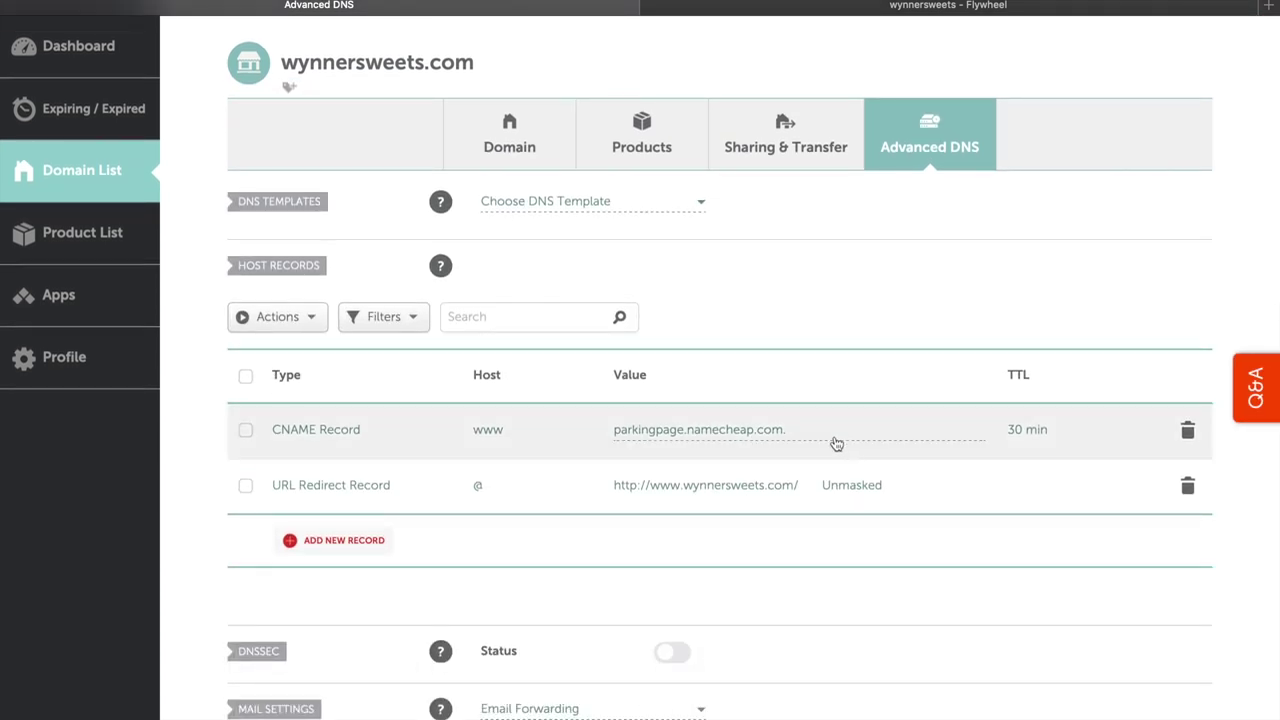
- Change wynnersweets.com's CNAME row to an A record @ → 209.97.158.57 with 1 min TTL and save
left_click(371, 432)
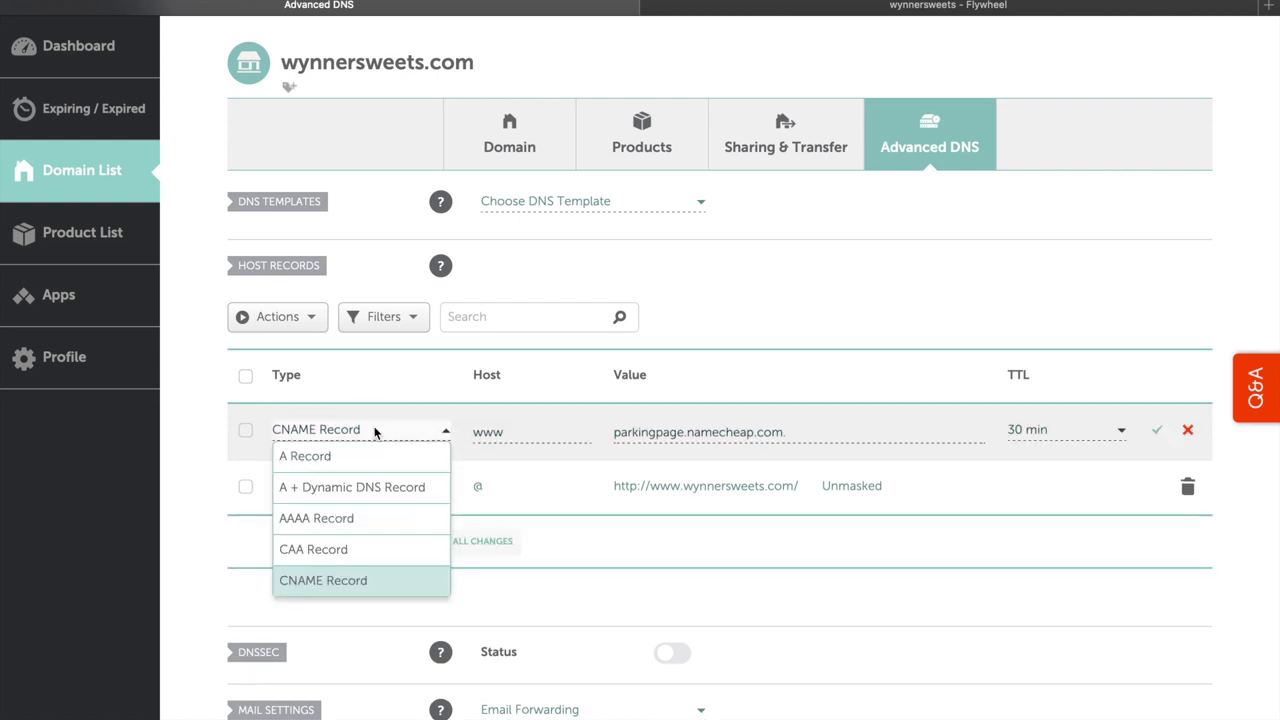
left_click(347, 458)
left_click(526, 428)
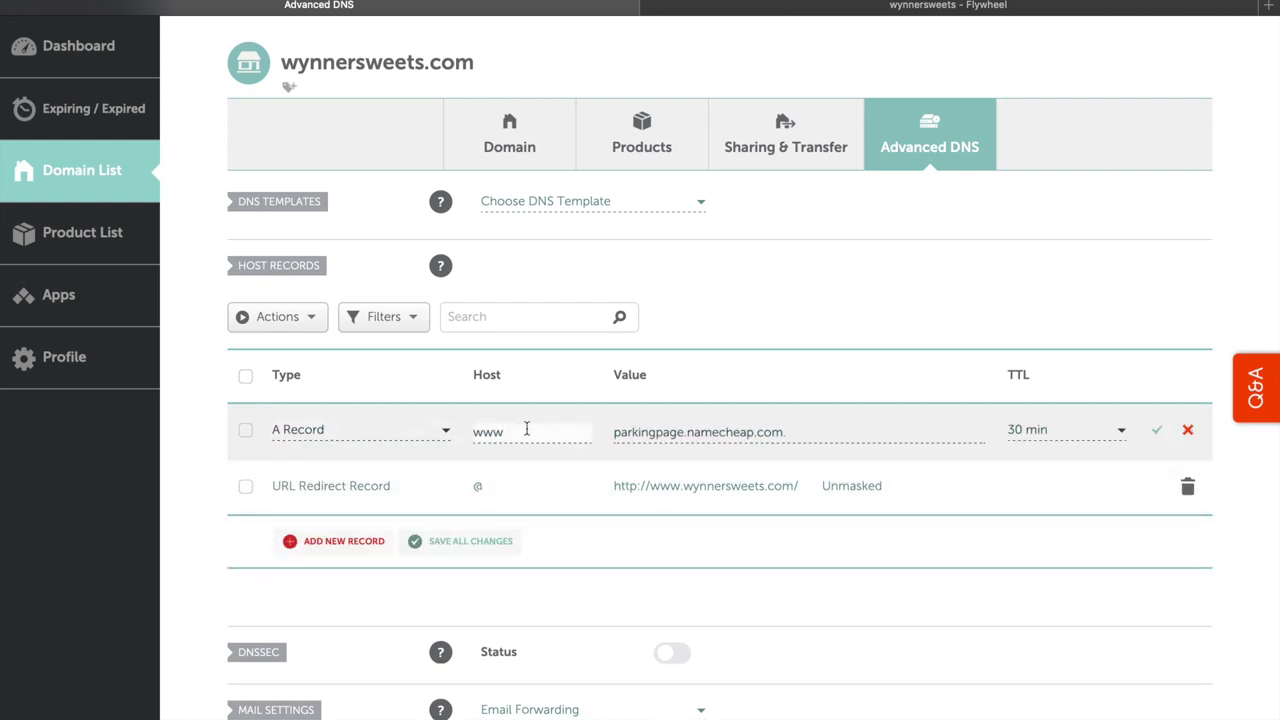
key("BackSpace")
key("BackSpace")
key("BackSpace")
type("@")
key("Tab")
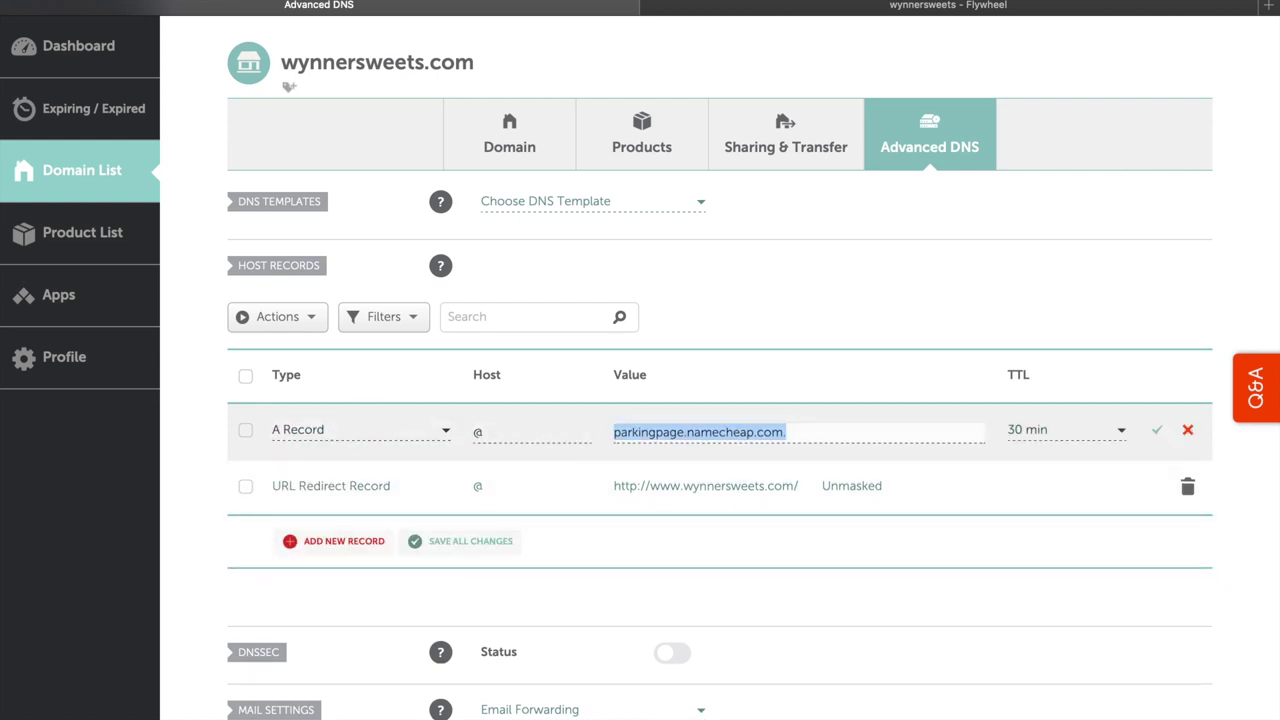
key("super+v")
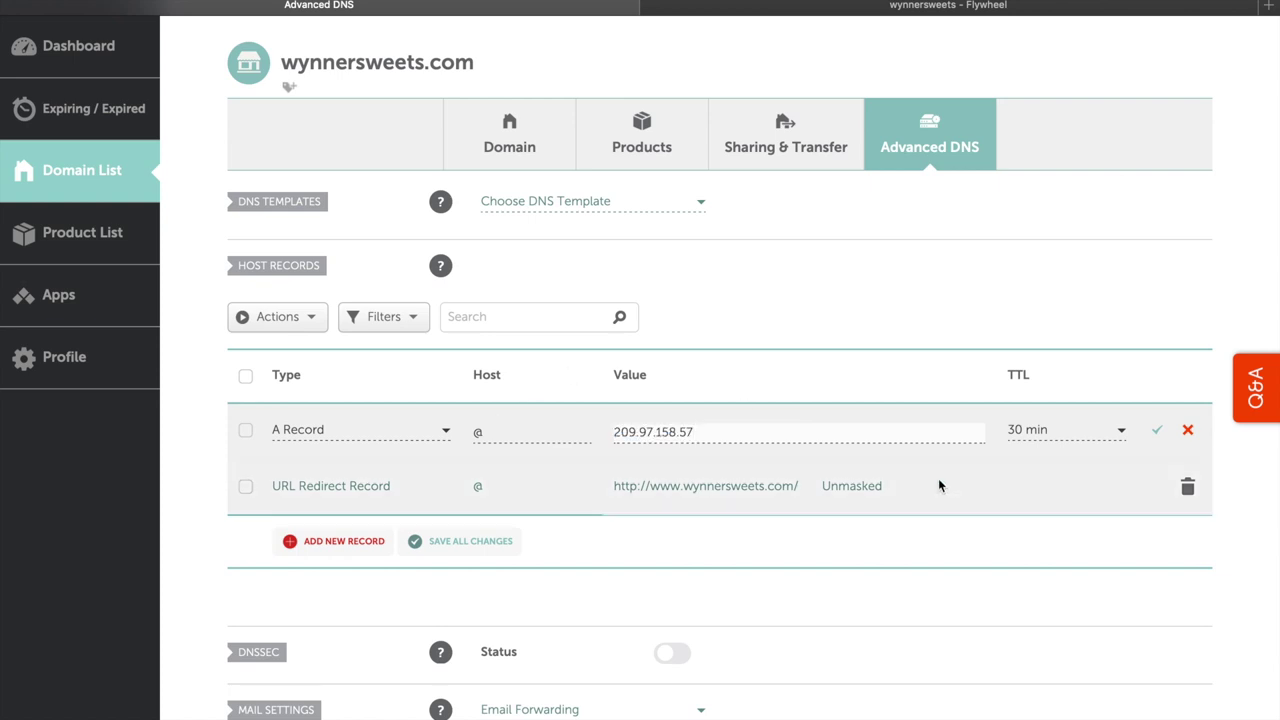
left_click(1094, 432)
scroll(1070, 520, "down", 3)
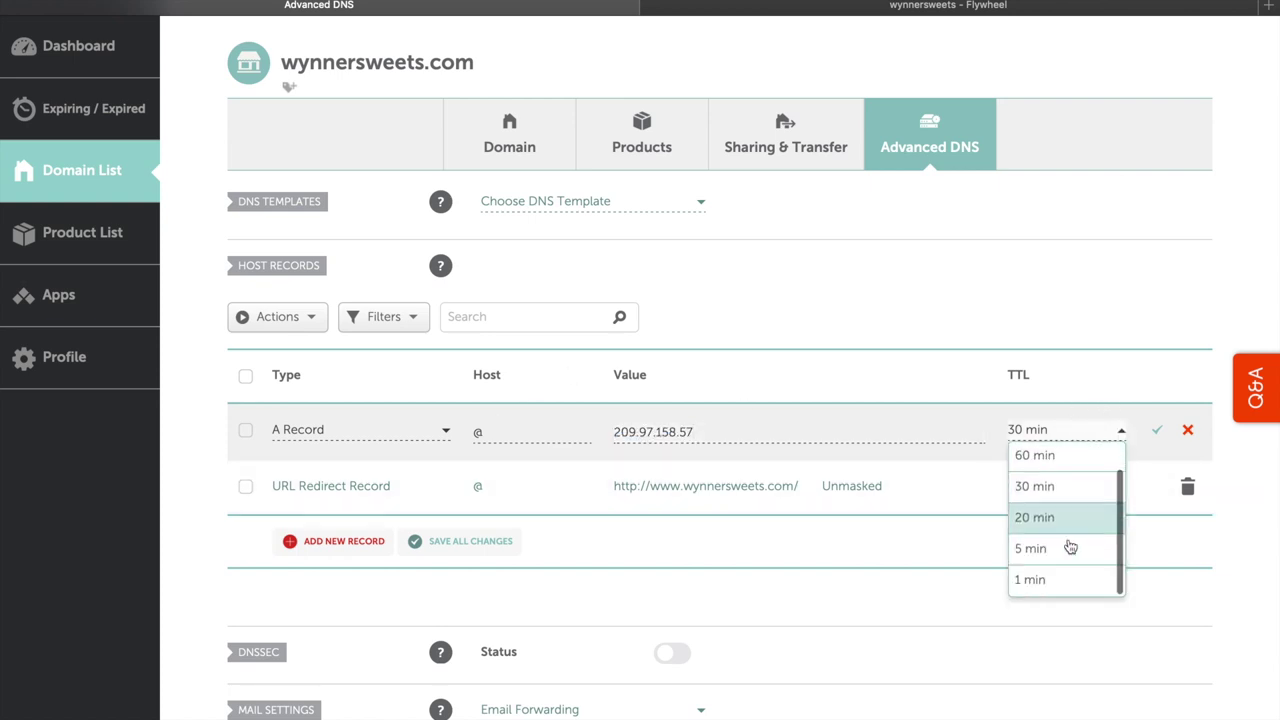
left_click(1041, 527)
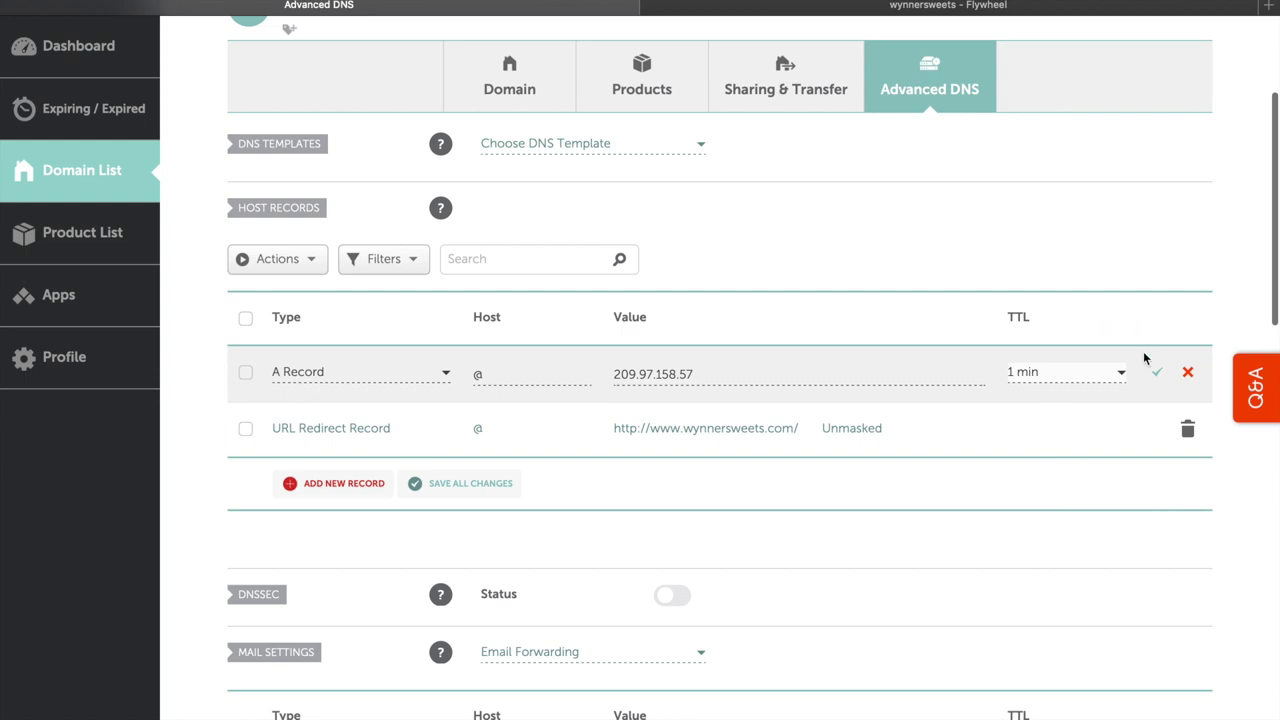
left_click(1156, 372)
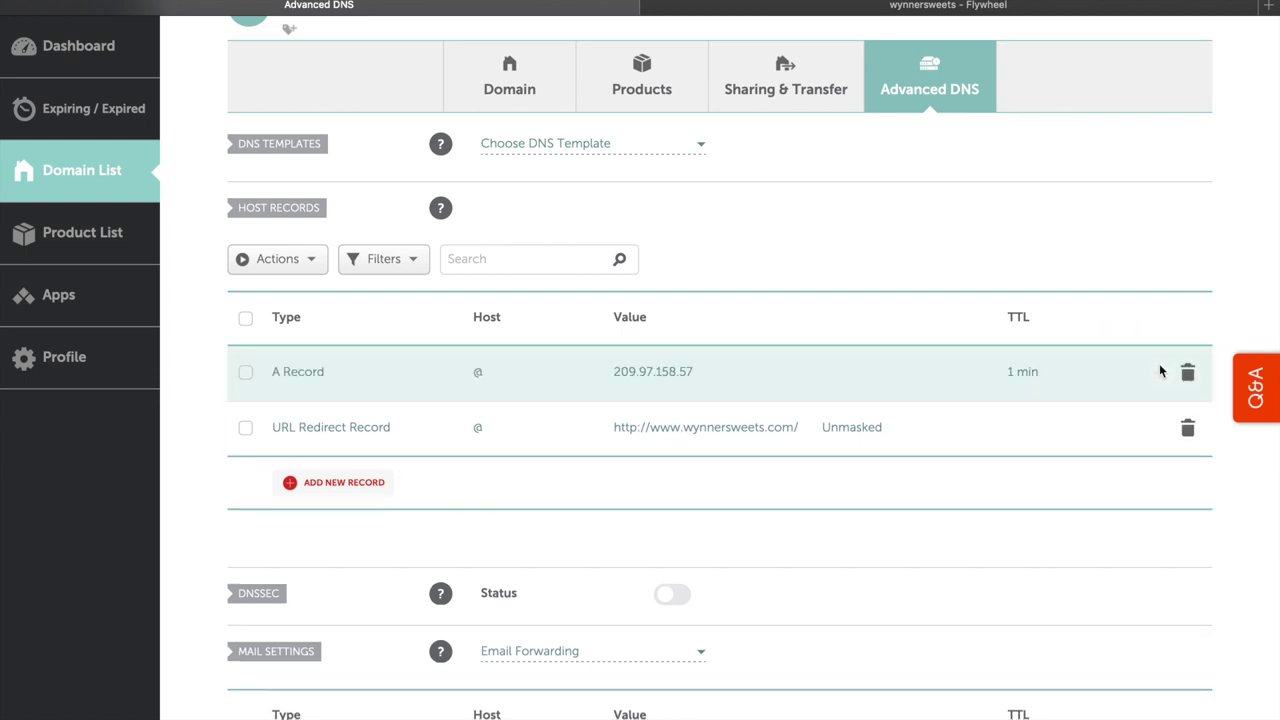
- Delete the URL Redirect Record and open wynnersweets.us's DNS records
left_click(247, 430)
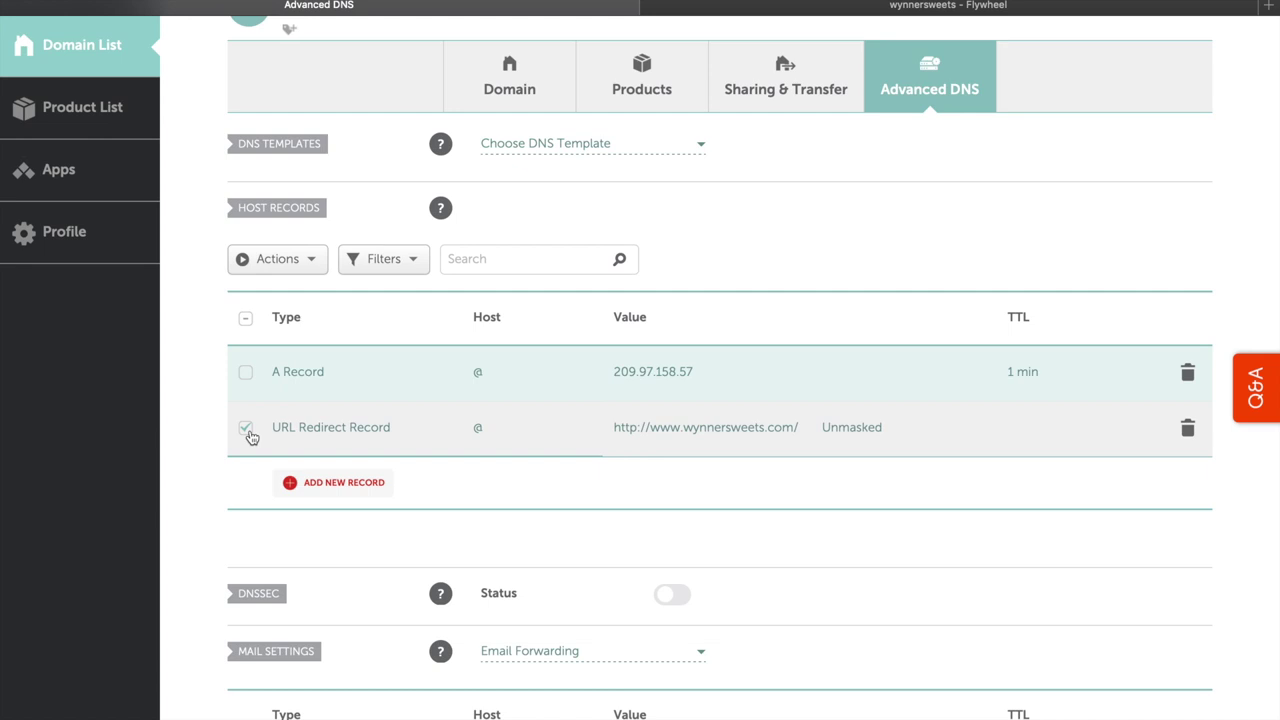
left_click(1188, 430)
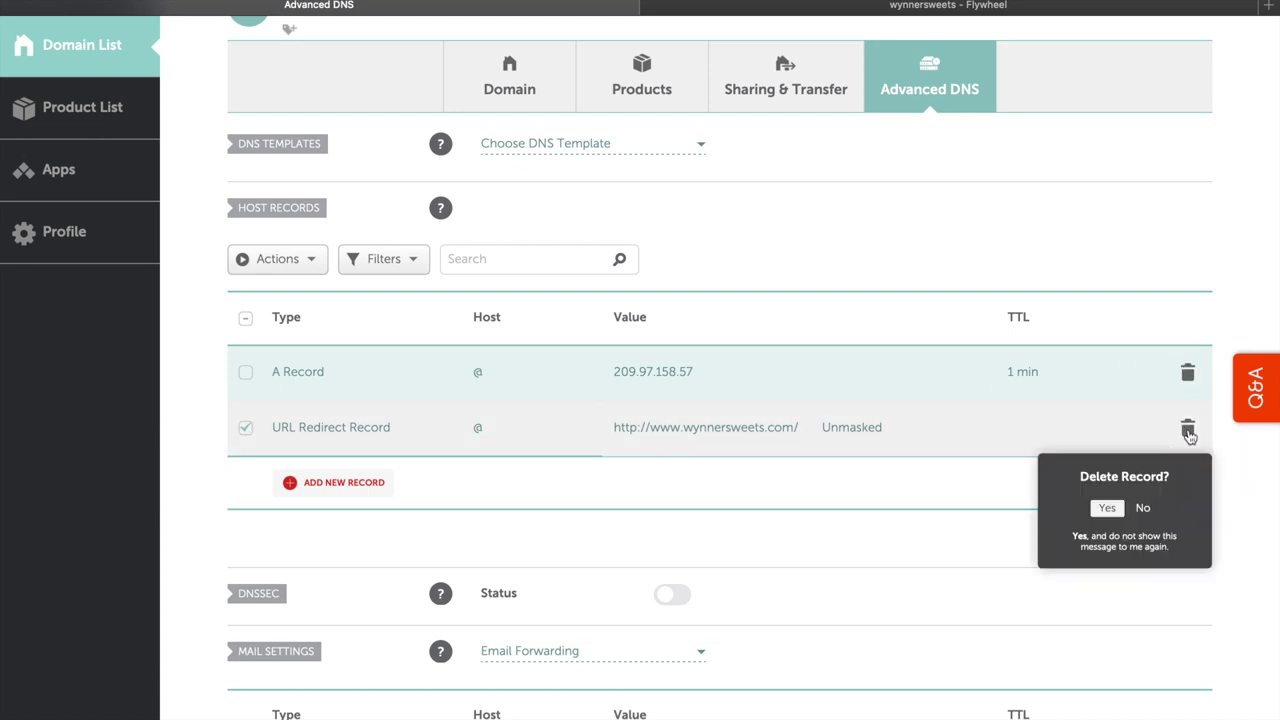
left_click(1107, 508)
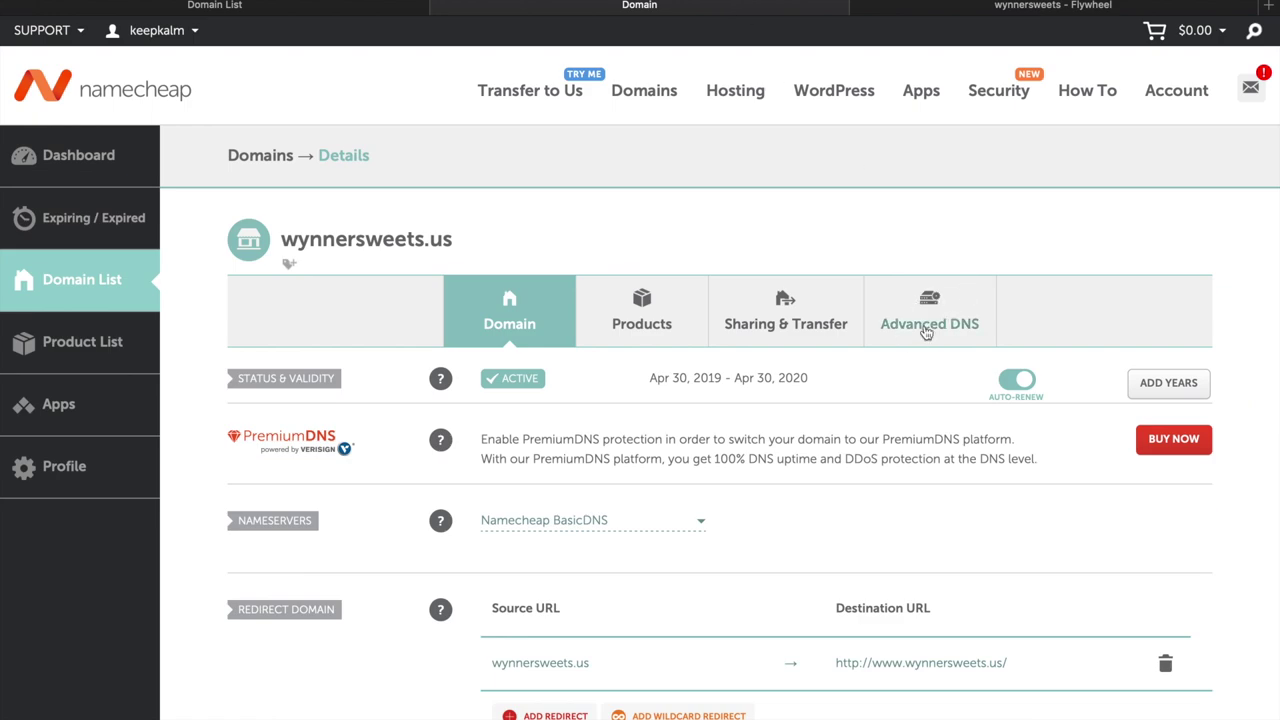
left_click(927, 330)
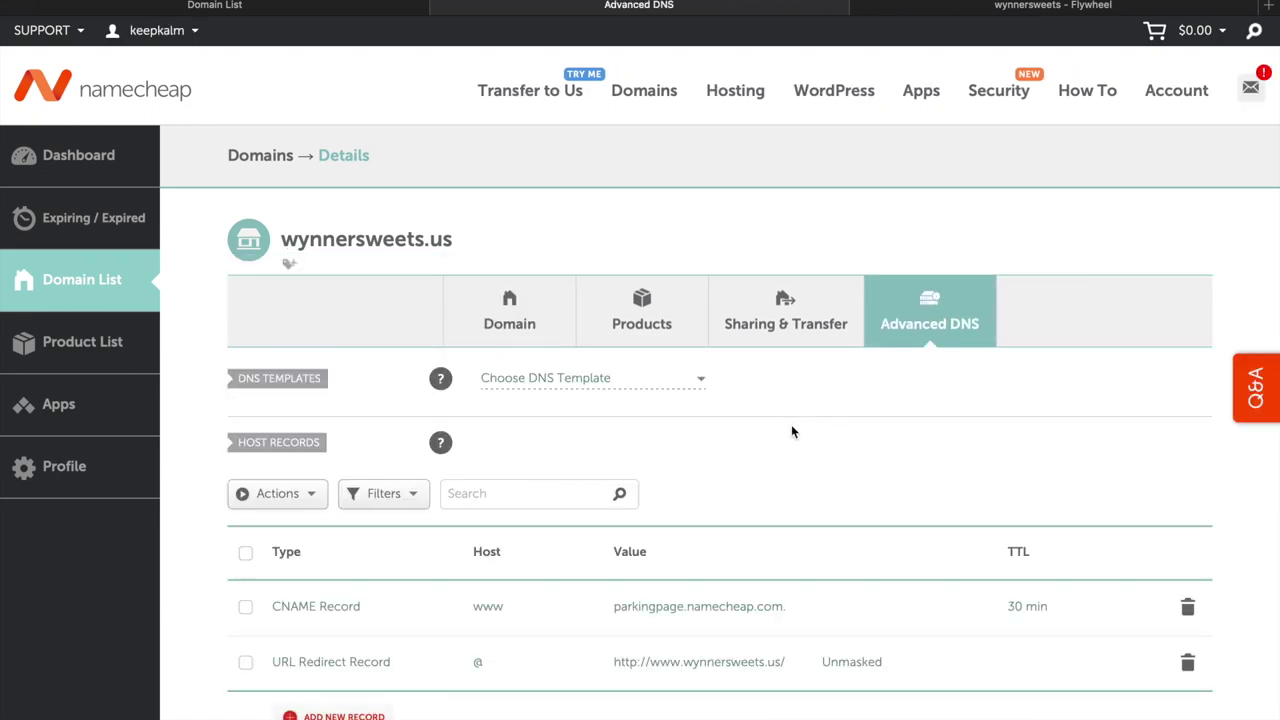
left_click(985, 8)
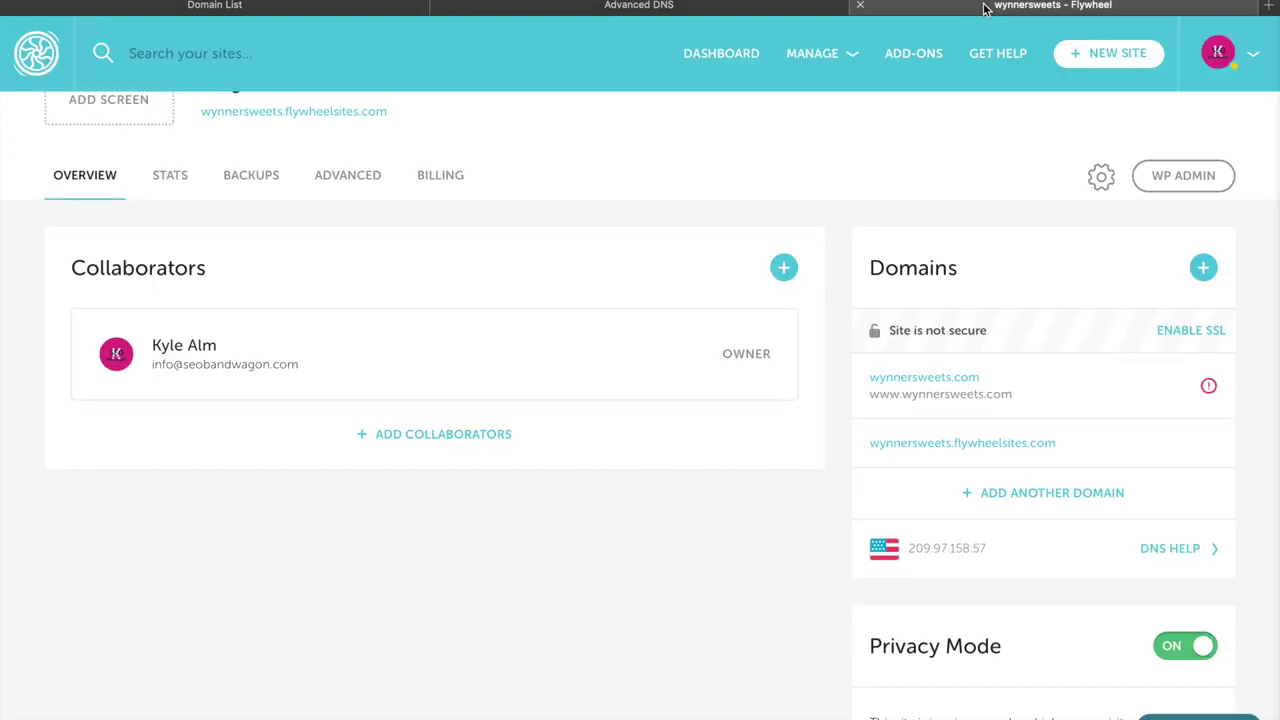
- Add wynnersweets.us and wynnersweets.xyz as extra domains on the Flywheel wynnersweets site
left_click(1032, 495)
type("wyn")
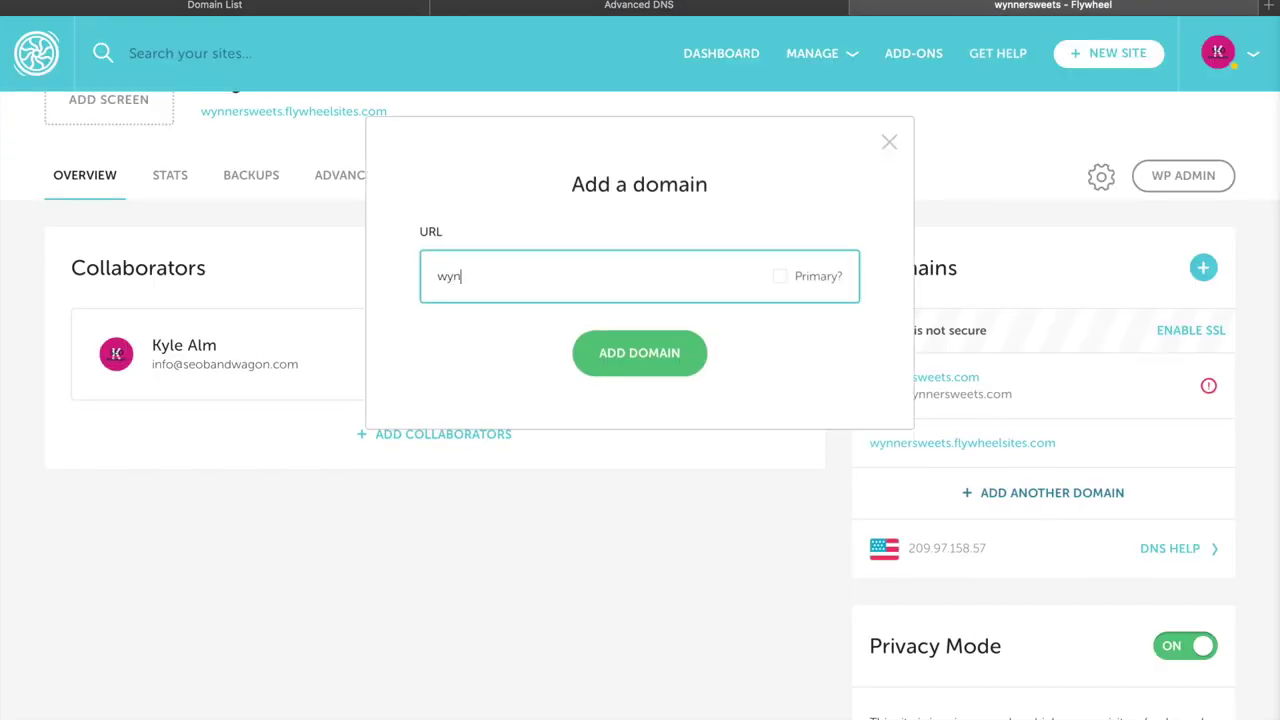
type("nersweets.us")
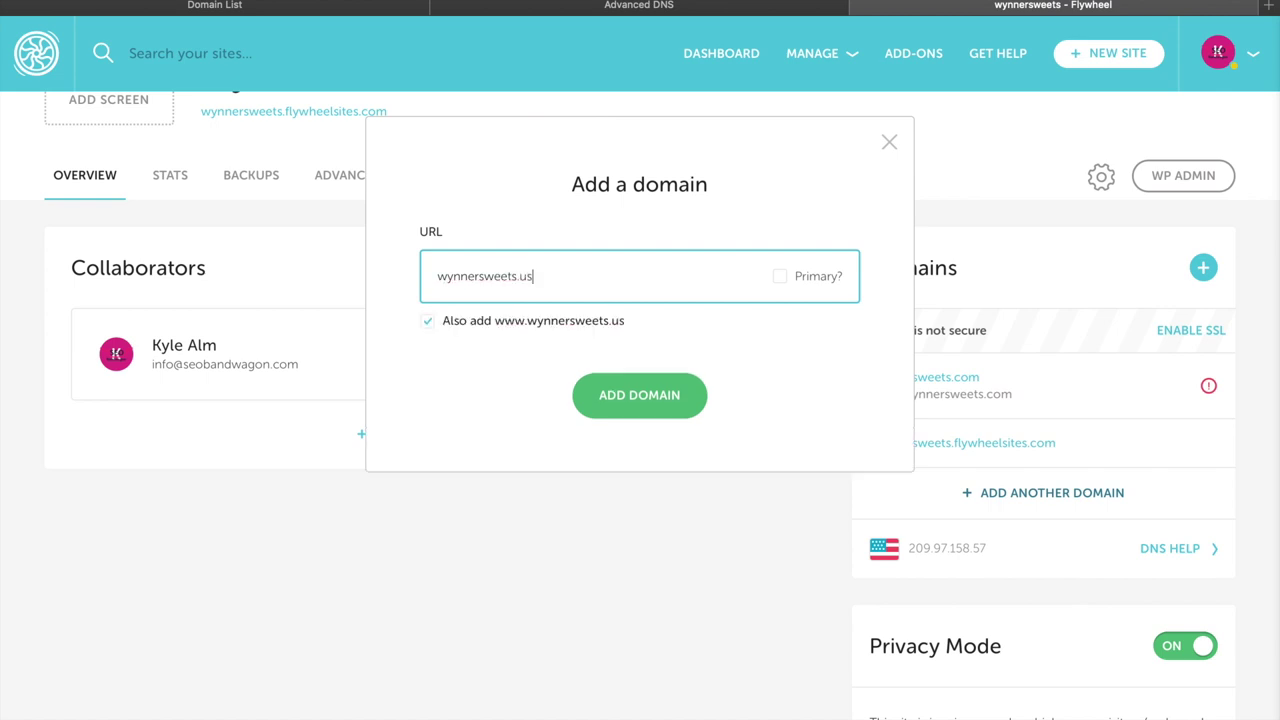
left_click(646, 397)
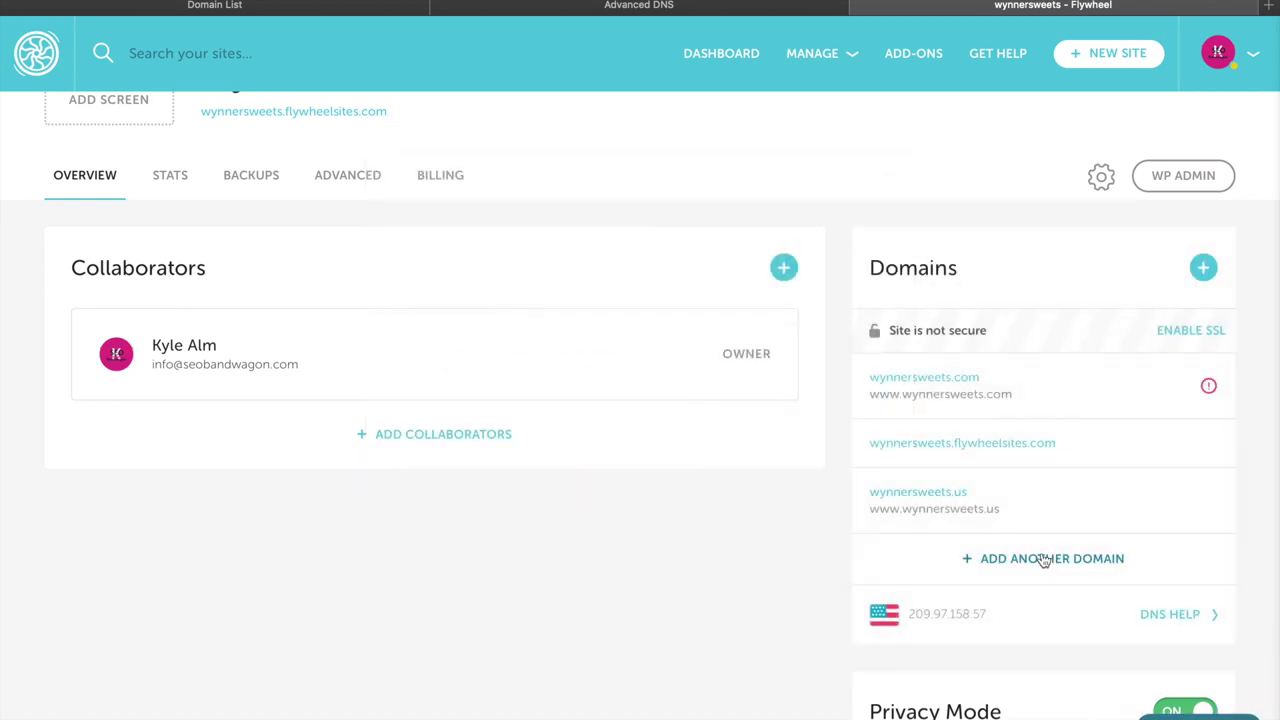
left_click(1041, 559)
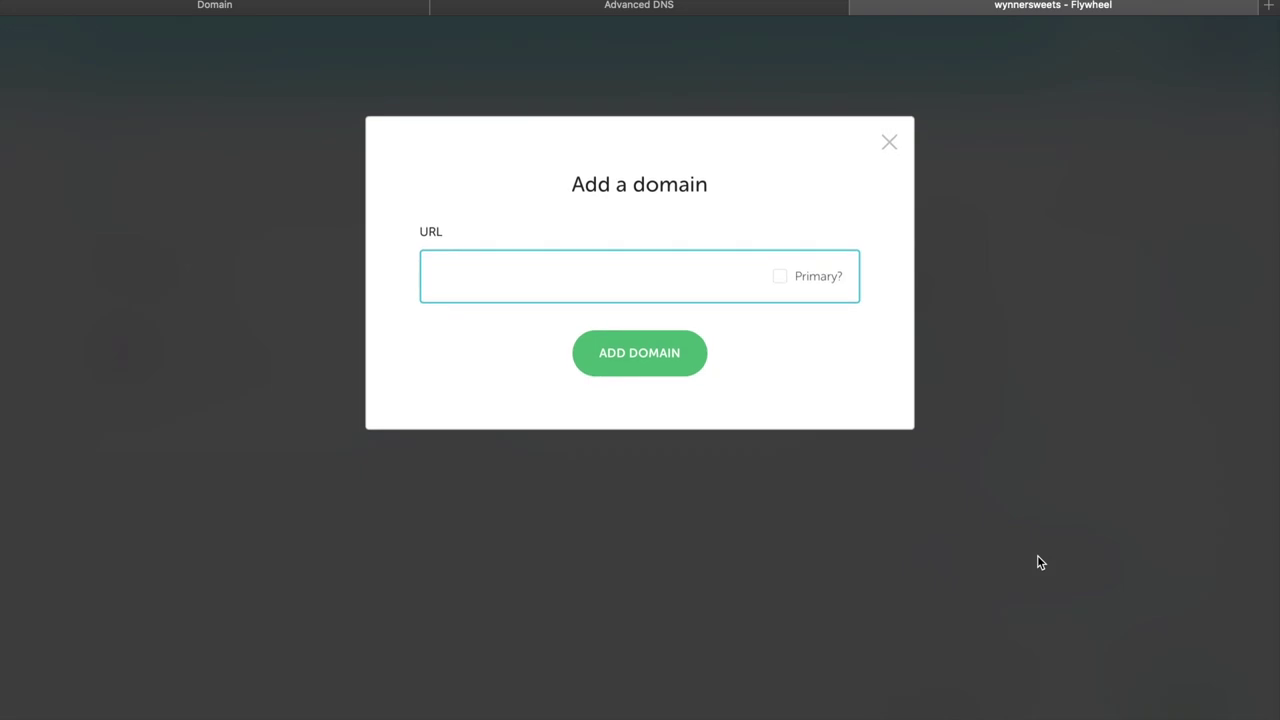
type("wynnersweets.xyz")
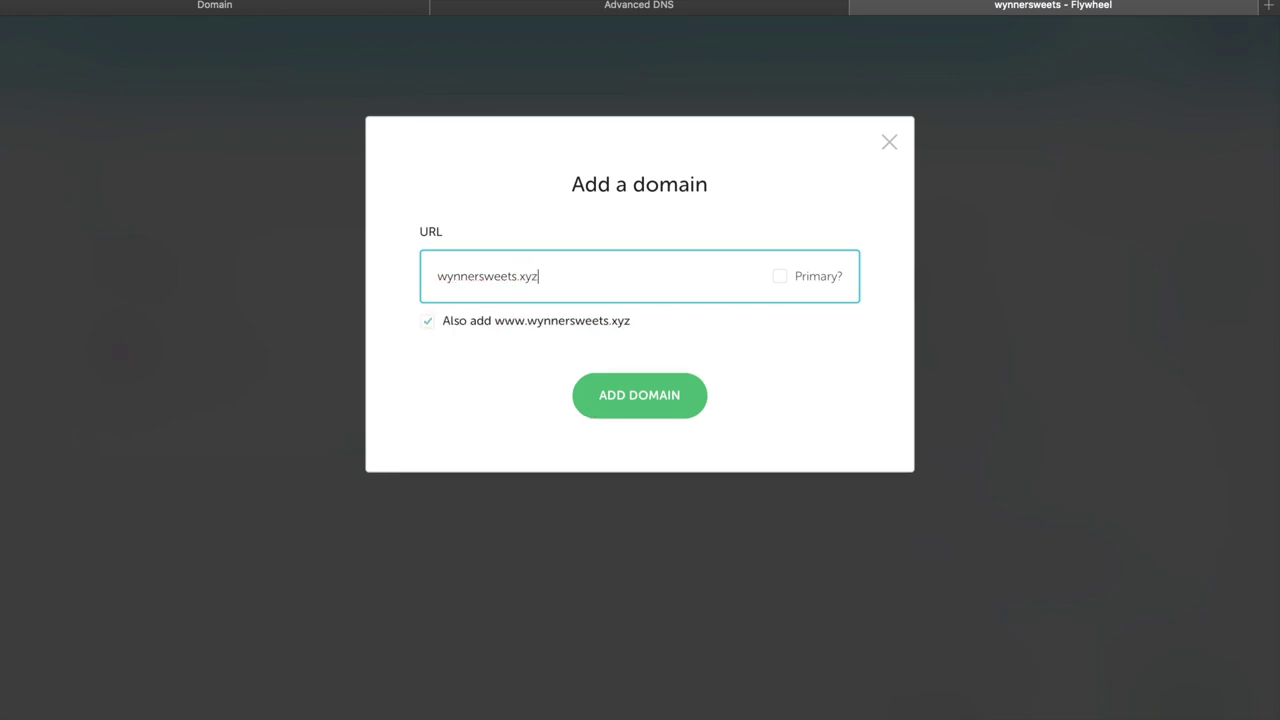
left_click(640, 396)
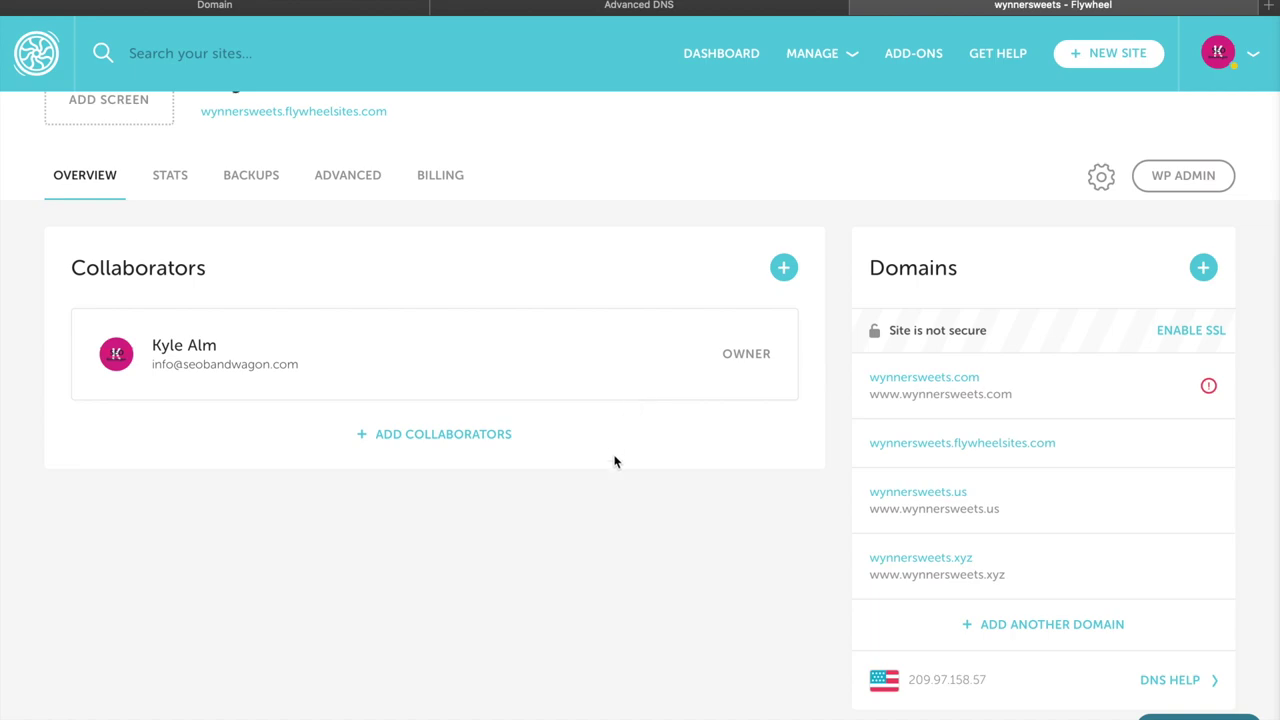
left_click(640, 6)
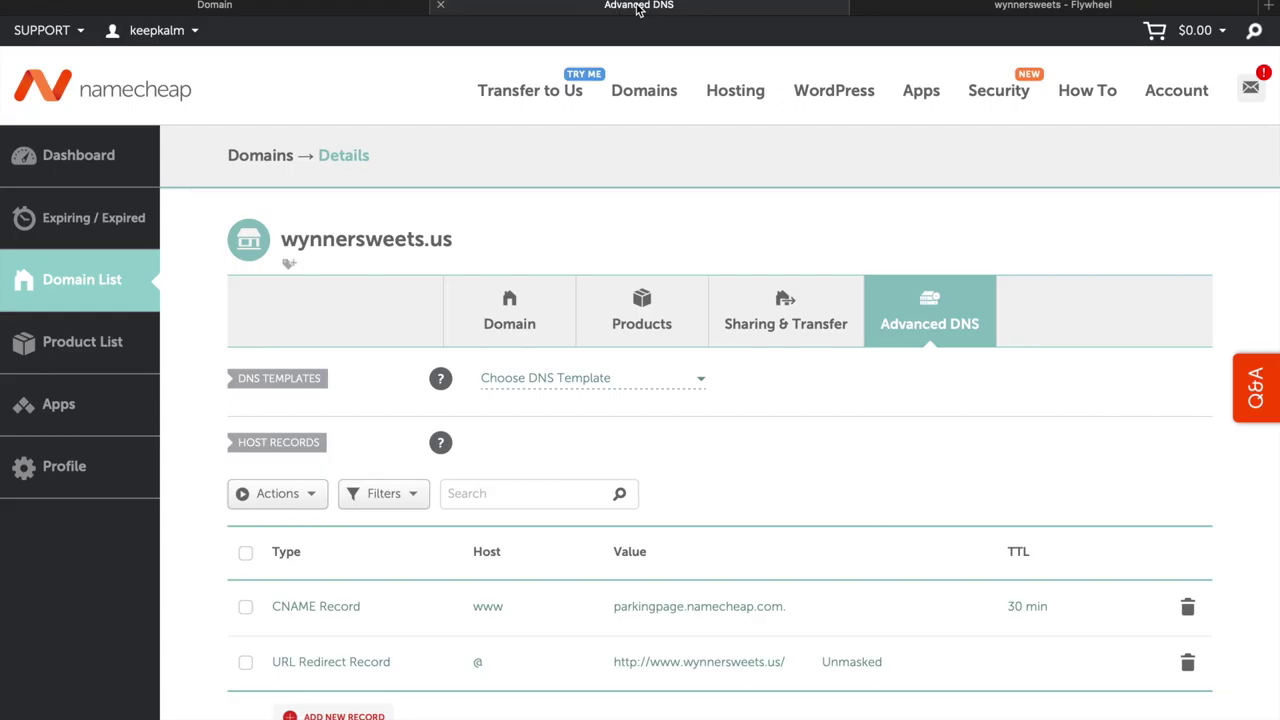
- Change wynnersweets.us's www CNAME to an A record @ → 209.97.158.57, TTL 1 min, and save
left_click(408, 608)
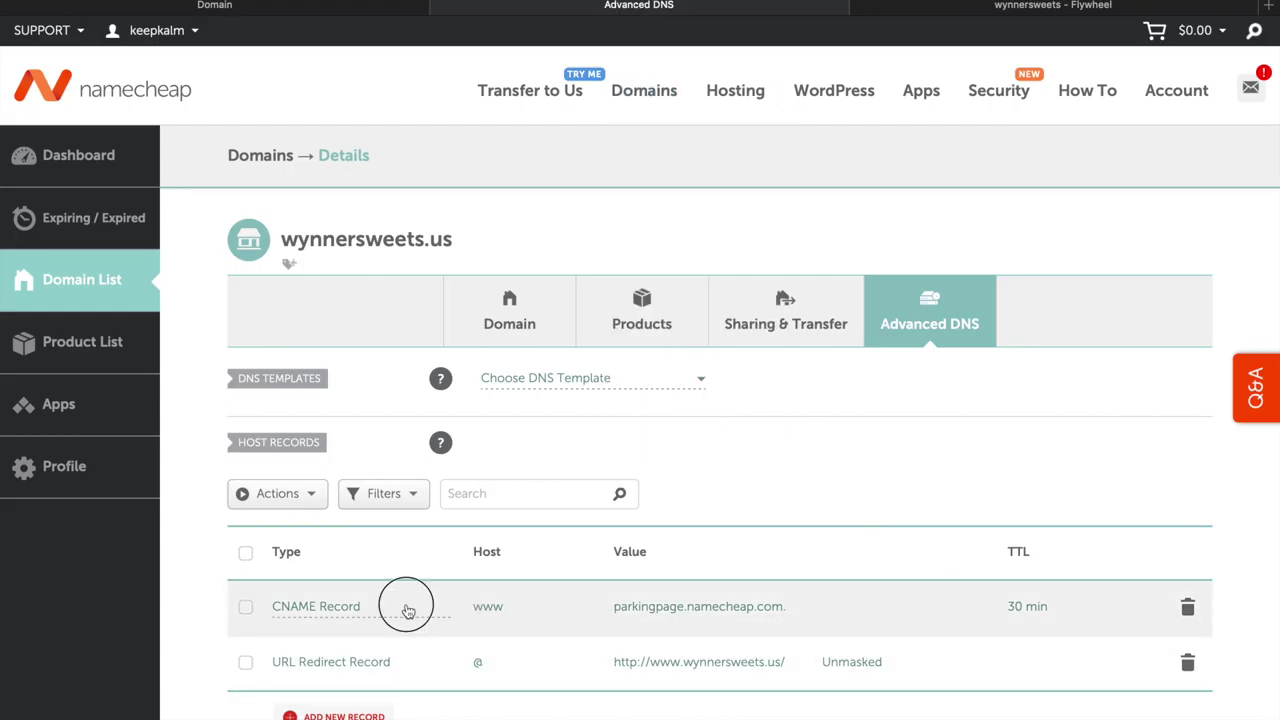
left_click(357, 455)
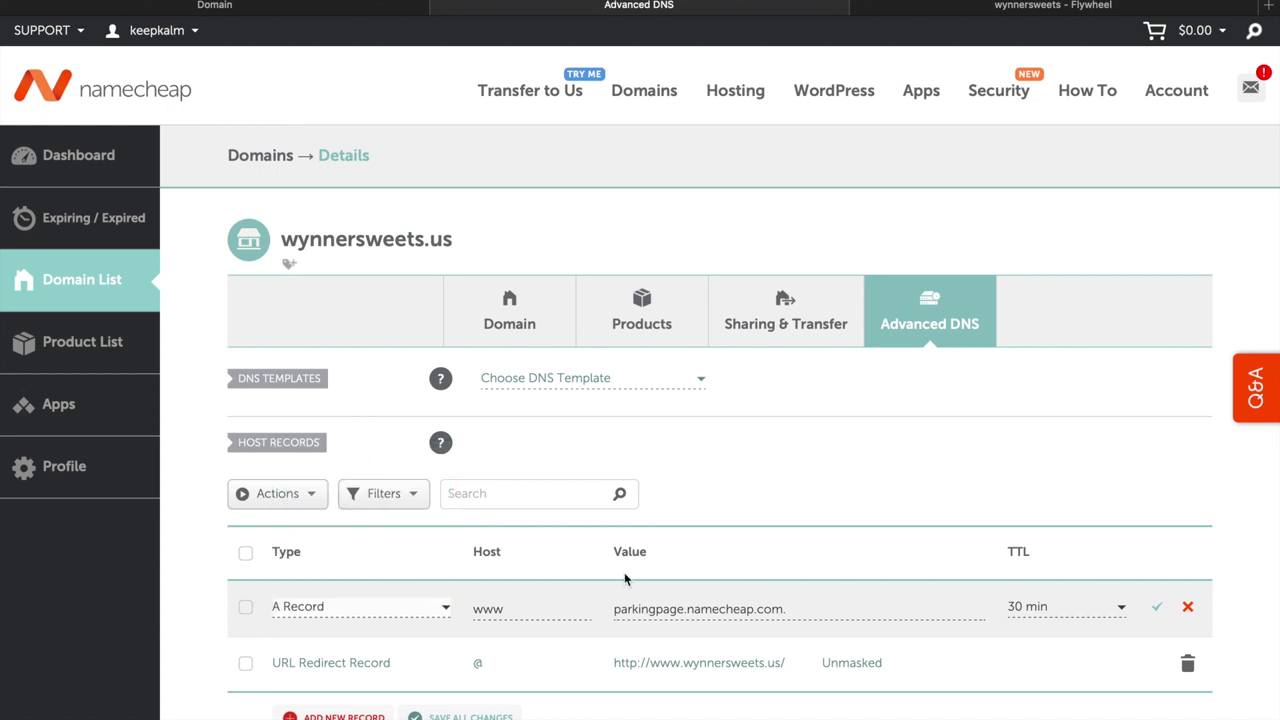
key("Tab")
type("@")
key("Tab")
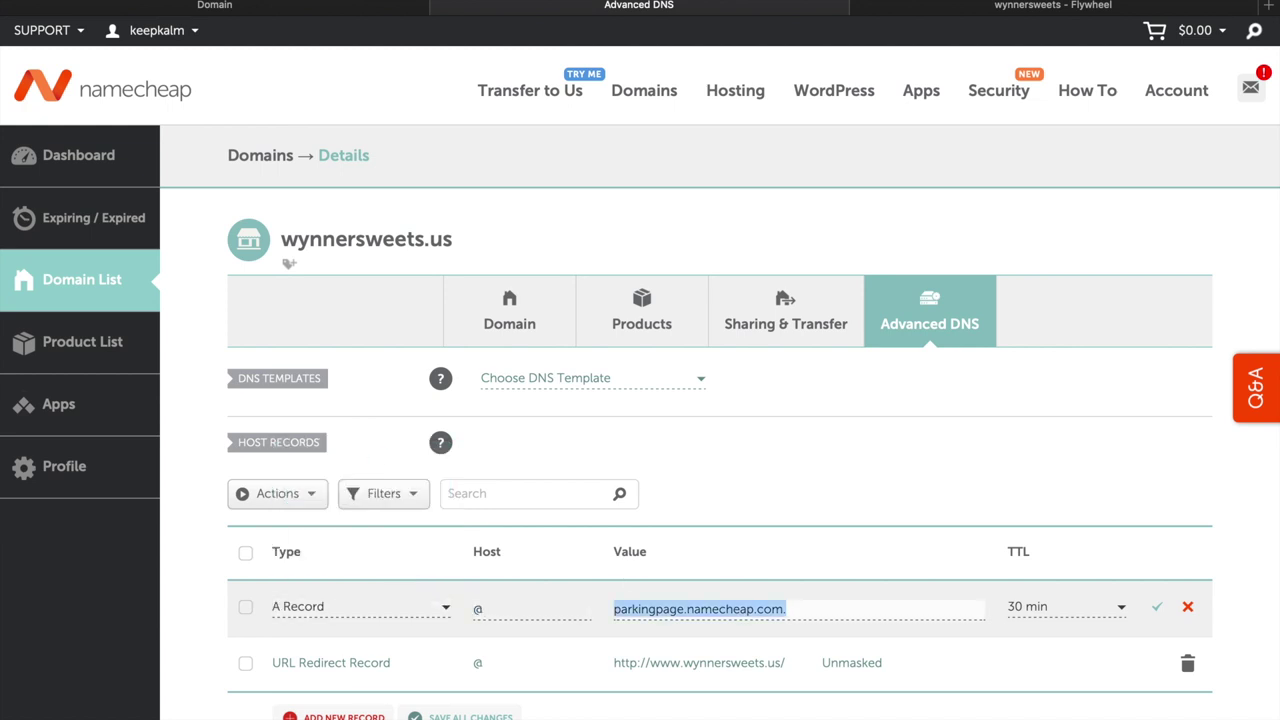
type("209.97.158.57")
key("Tab")
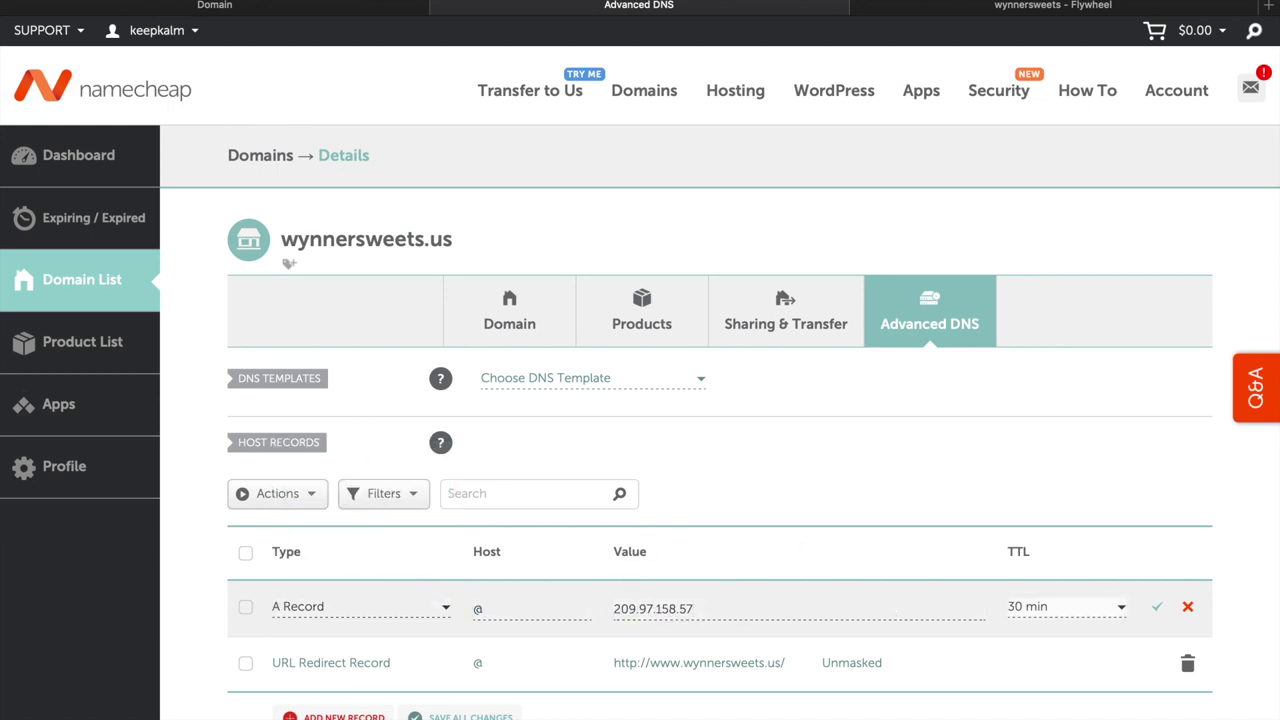
key("Down")
key("Down")
key("Down")
key("Down")
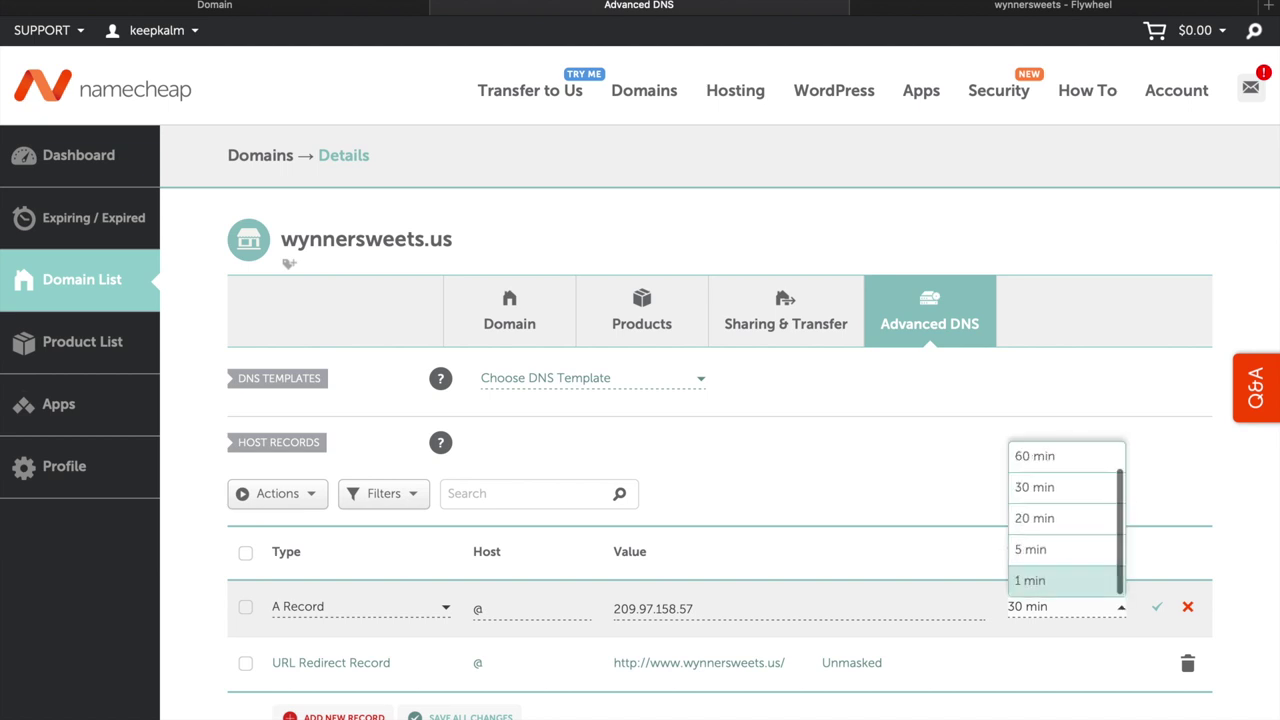
key("Return")
scroll(925, 450, "down", 5)
scroll(1011, 506, "up", 4)
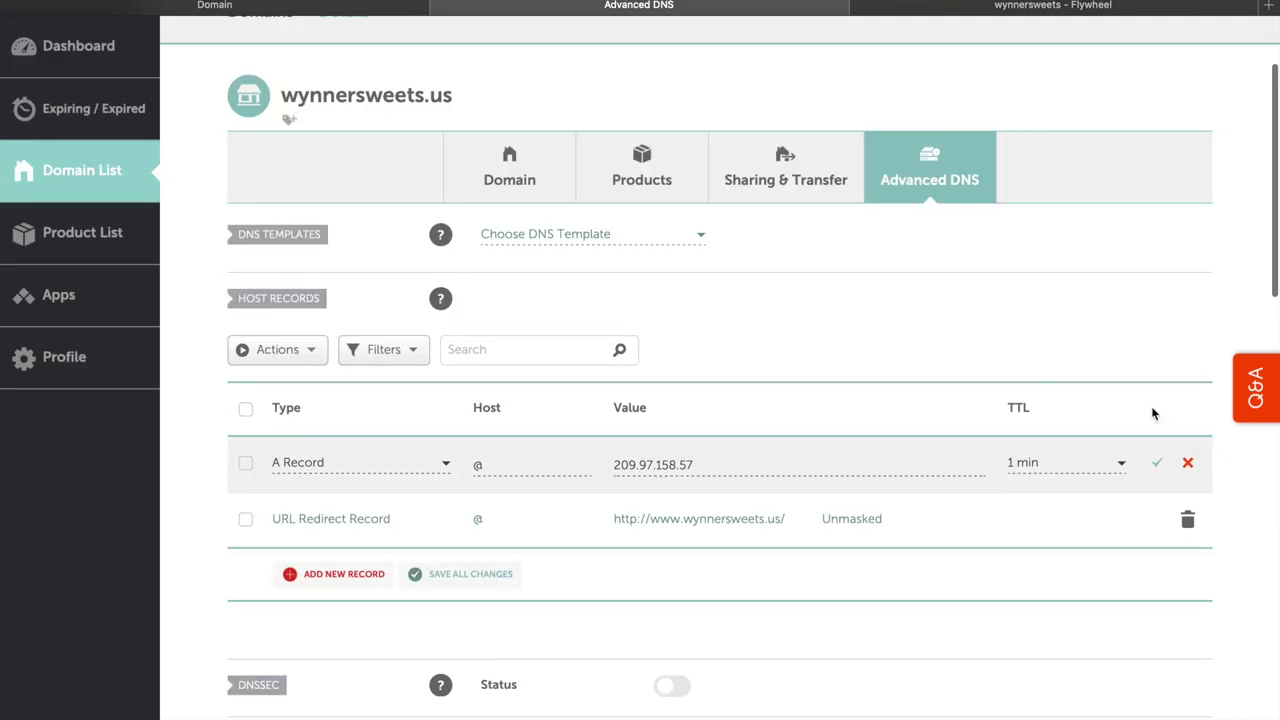
left_click(1156, 462)
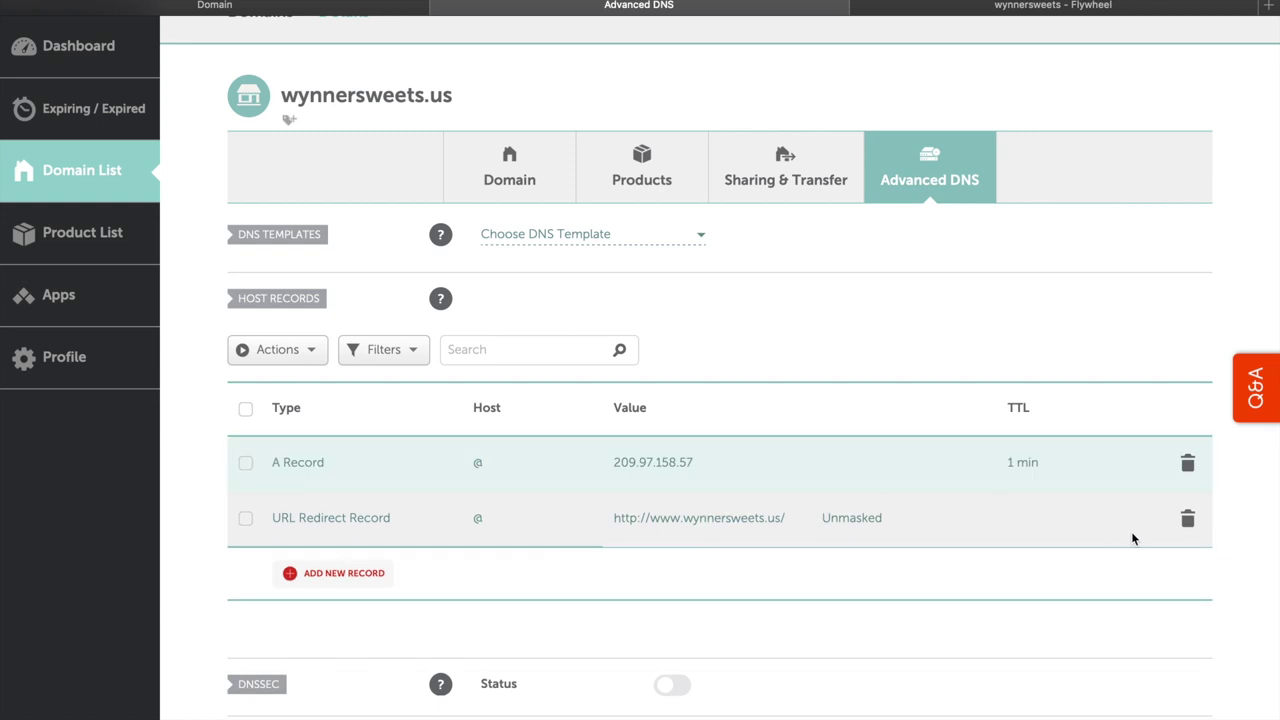
- Delete the URL Redirect Record and go to the wynnersweets.xyz domain page
left_click(1188, 518)
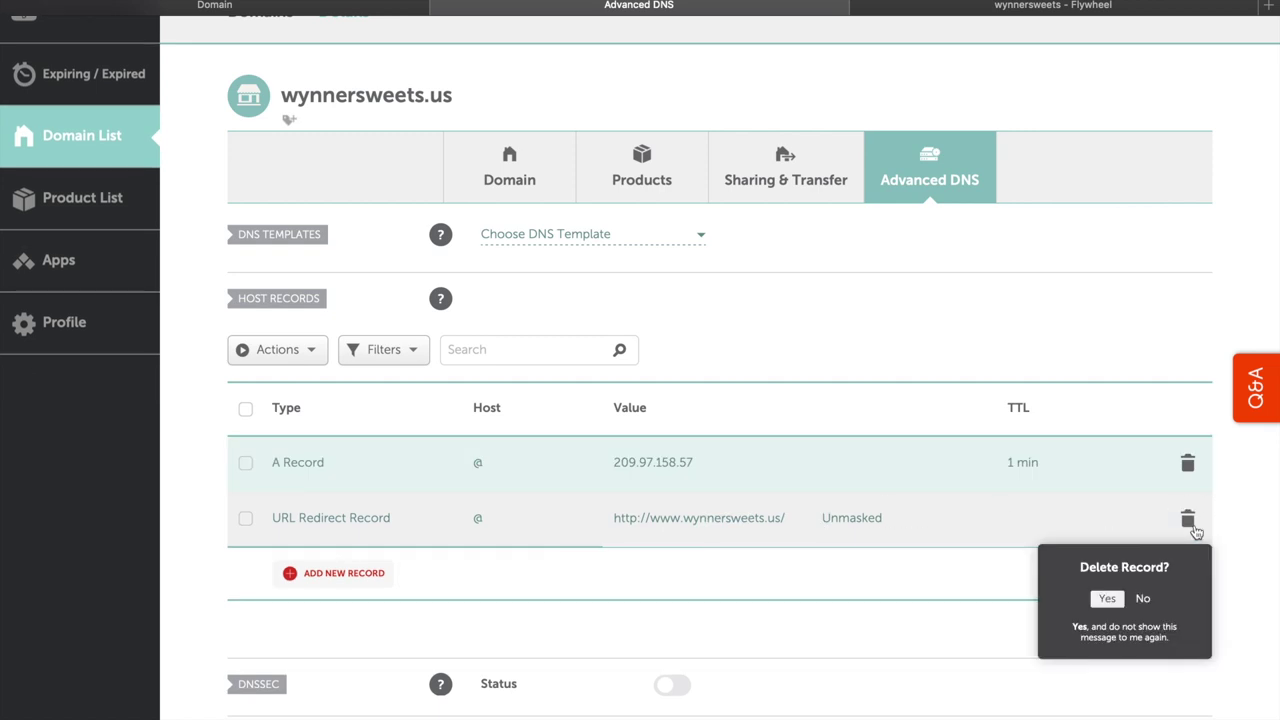
left_click(1108, 600)
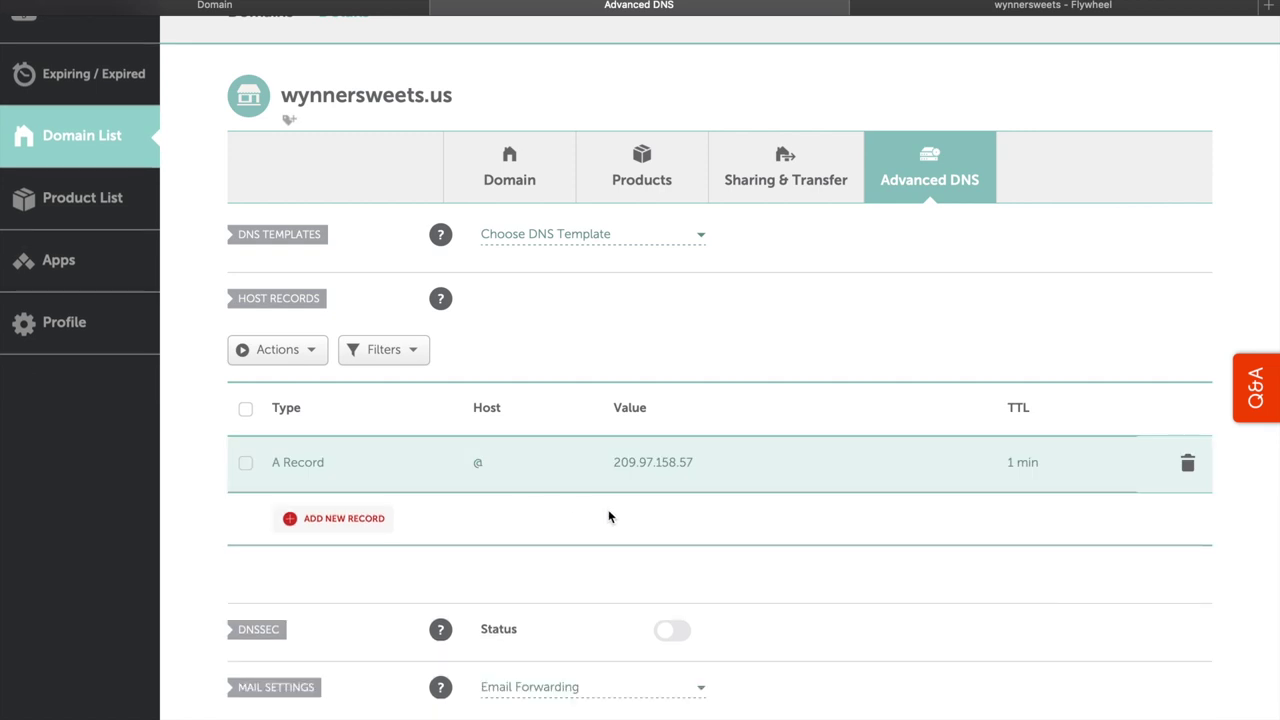
scroll(608, 509, "up", 3)
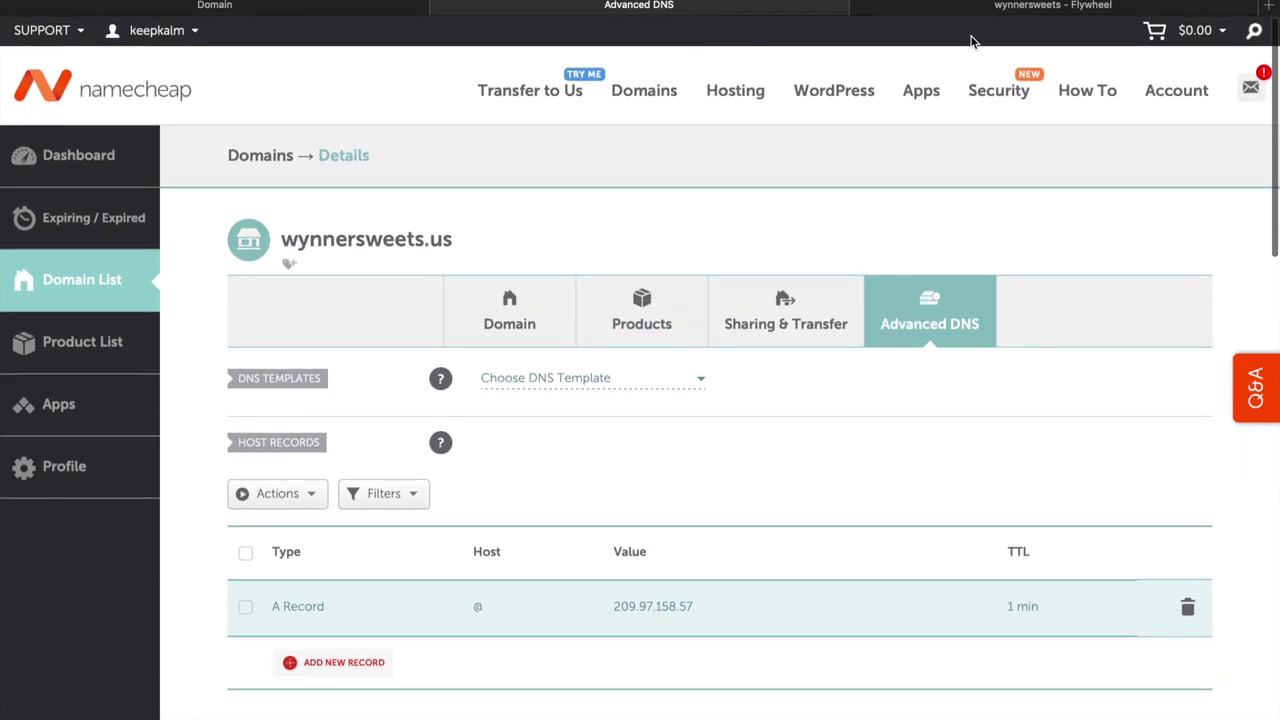
left_click(345, 8)
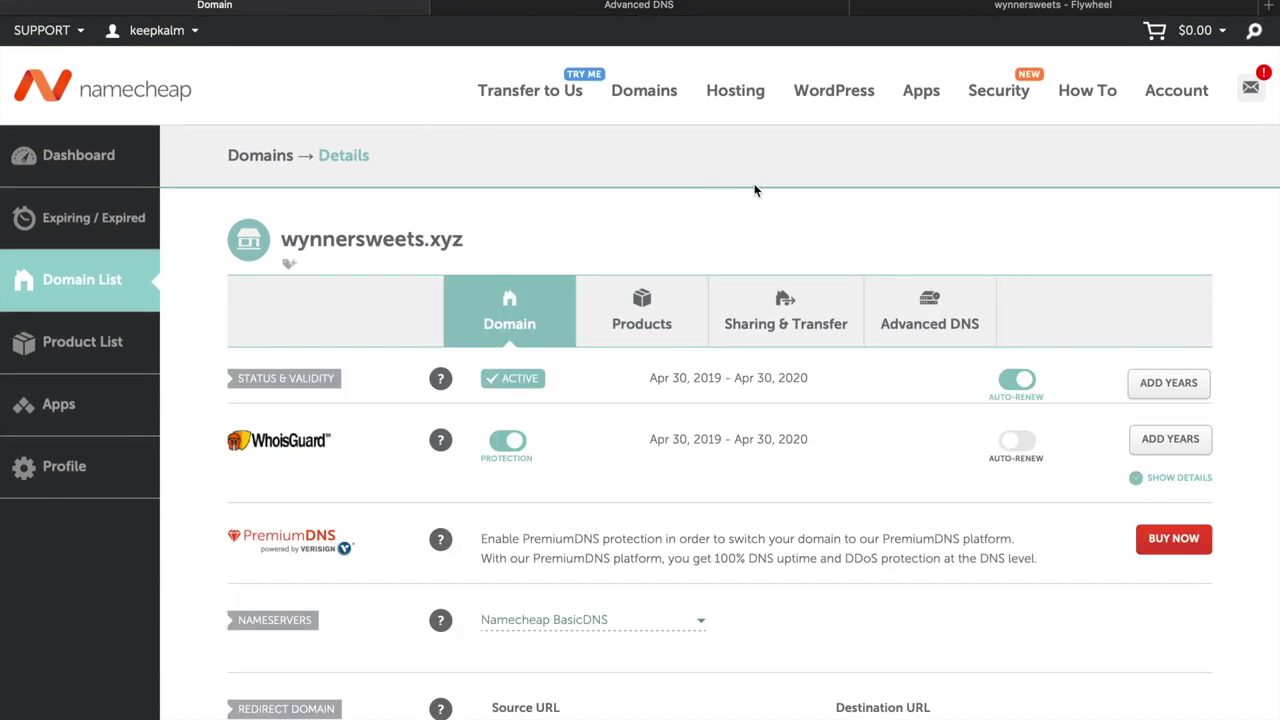
- Change wynnersweets.xyz's www CNAME to an A record @ → 209.97.158.57 with 1 min TTL
left_click(914, 300)
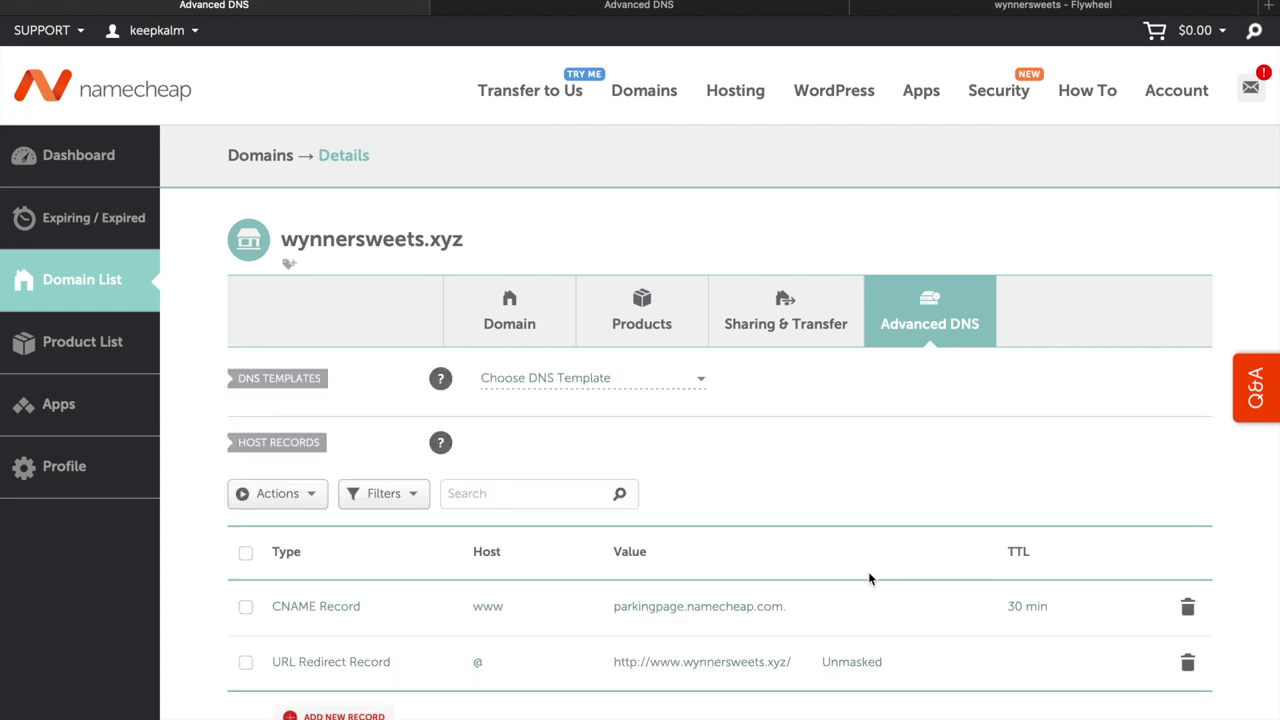
left_click(385, 607)
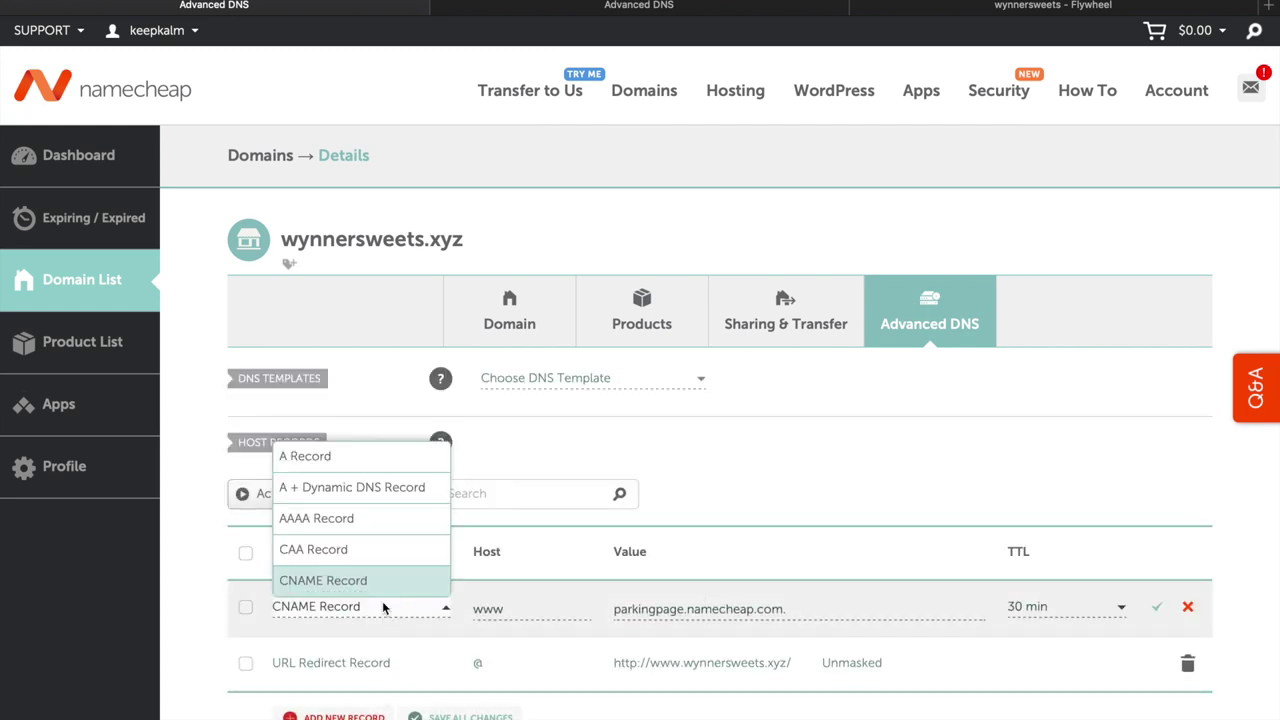
left_click(357, 457)
double_click(499, 606)
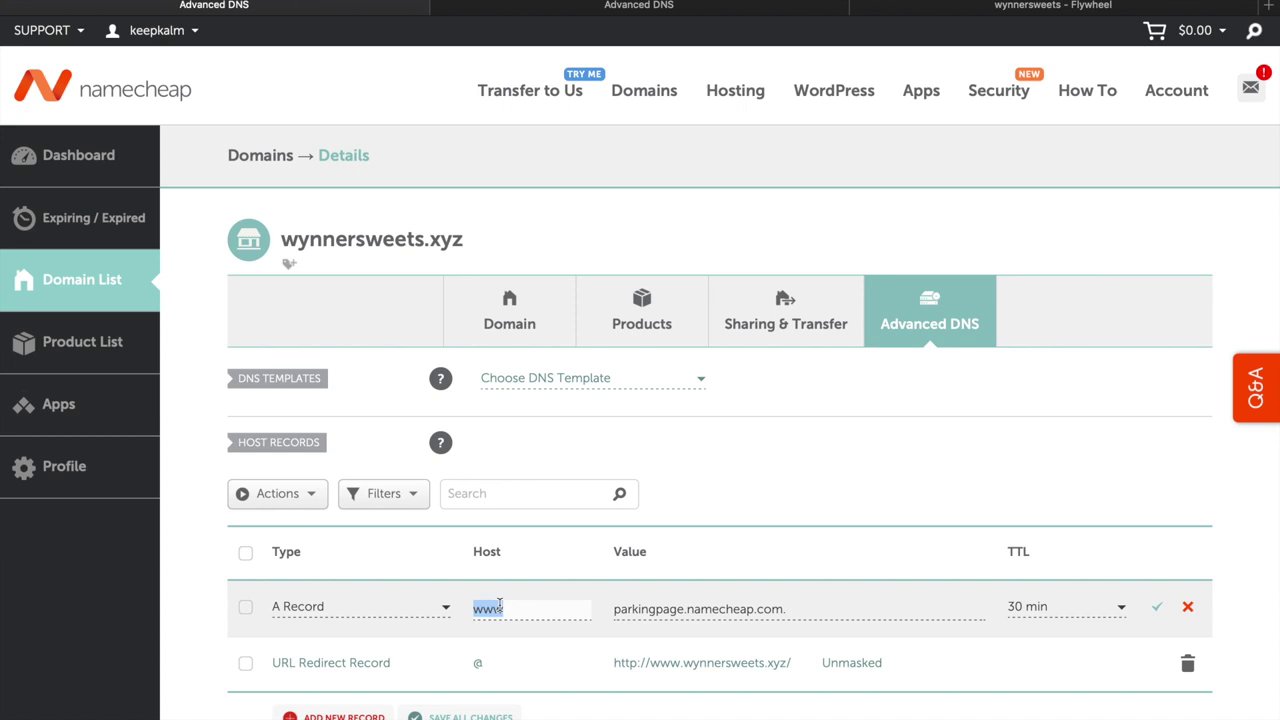
type("@")
key("Tab")
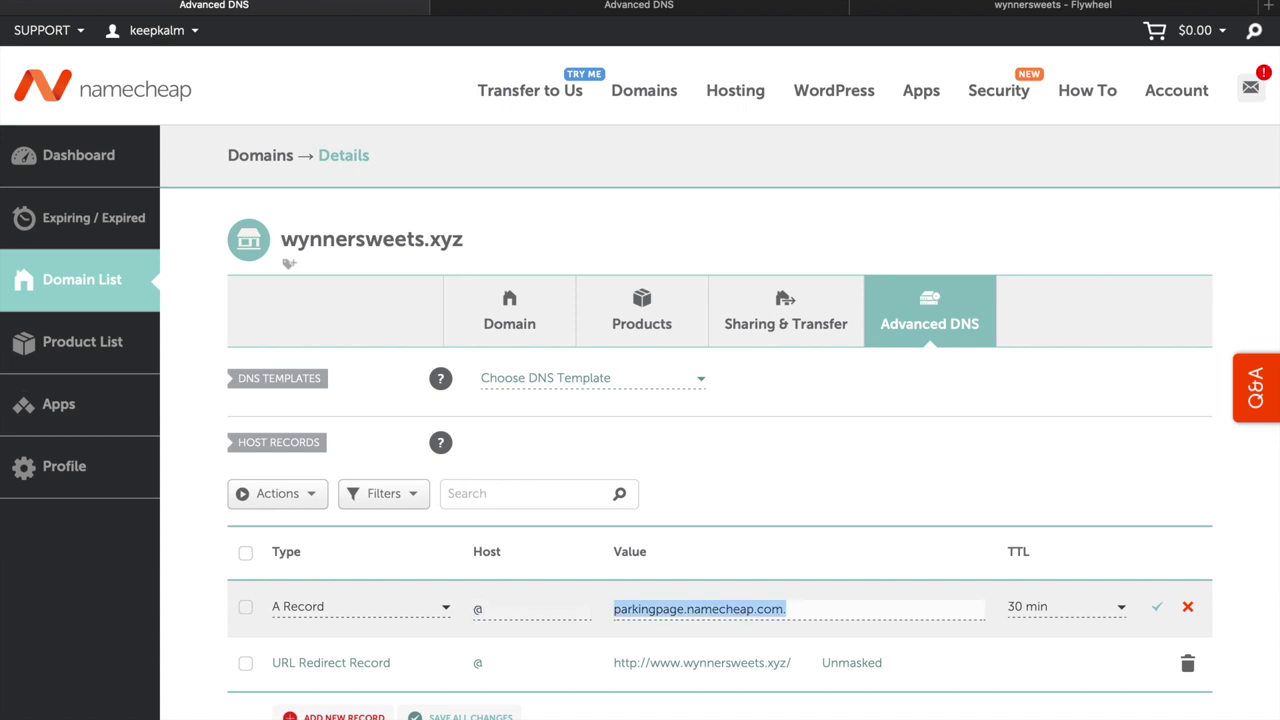
type("209.97.158.57")
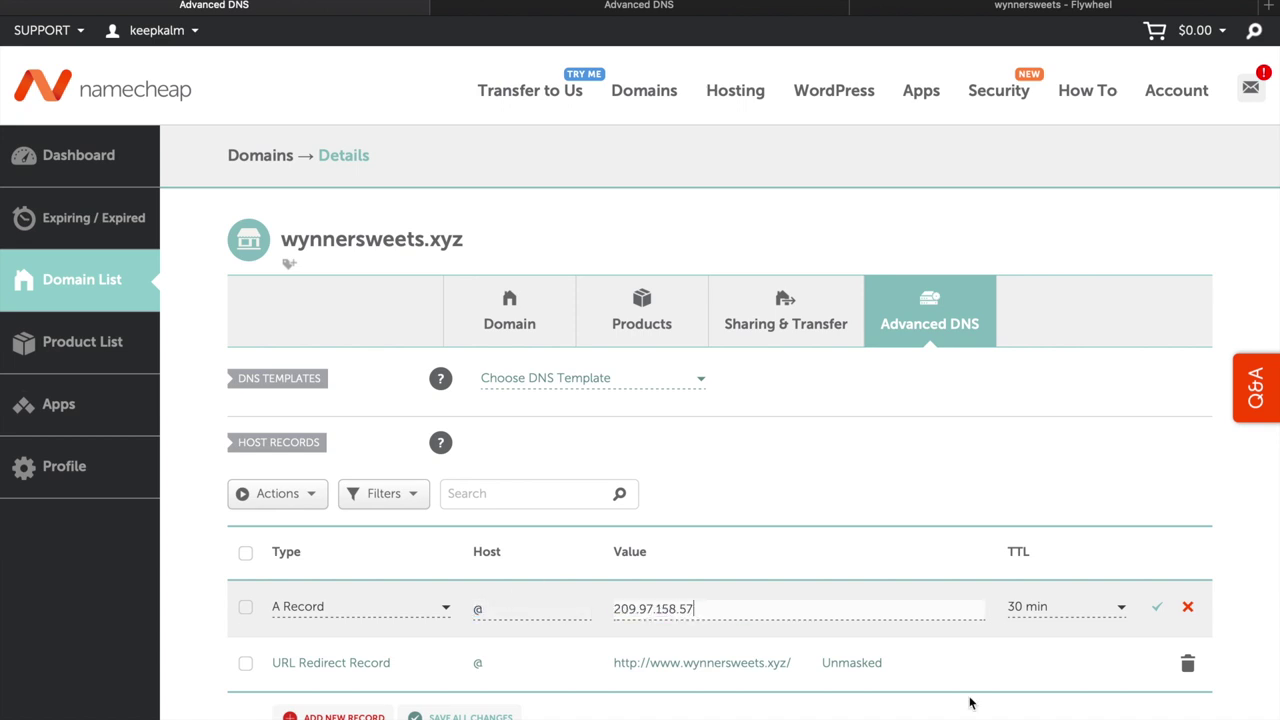
left_click(1075, 607)
scroll(1068, 563, "down", 1)
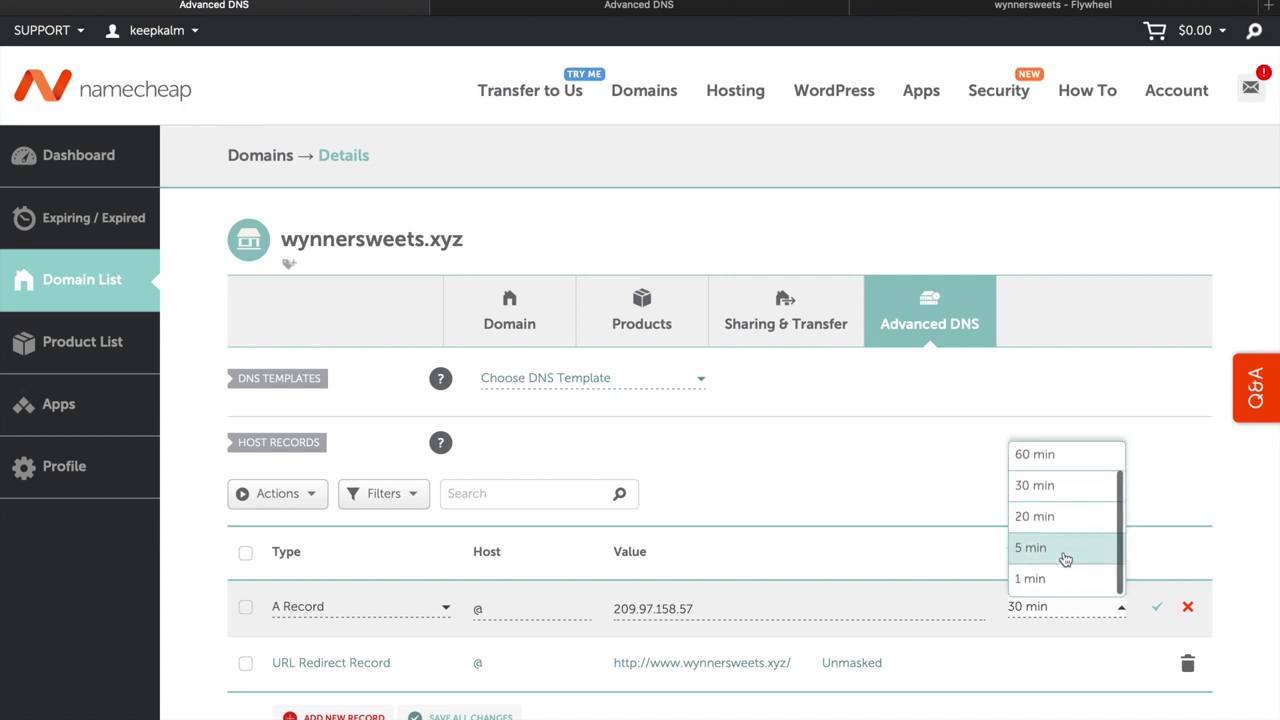
left_click(1063, 580)
left_click(1155, 608)
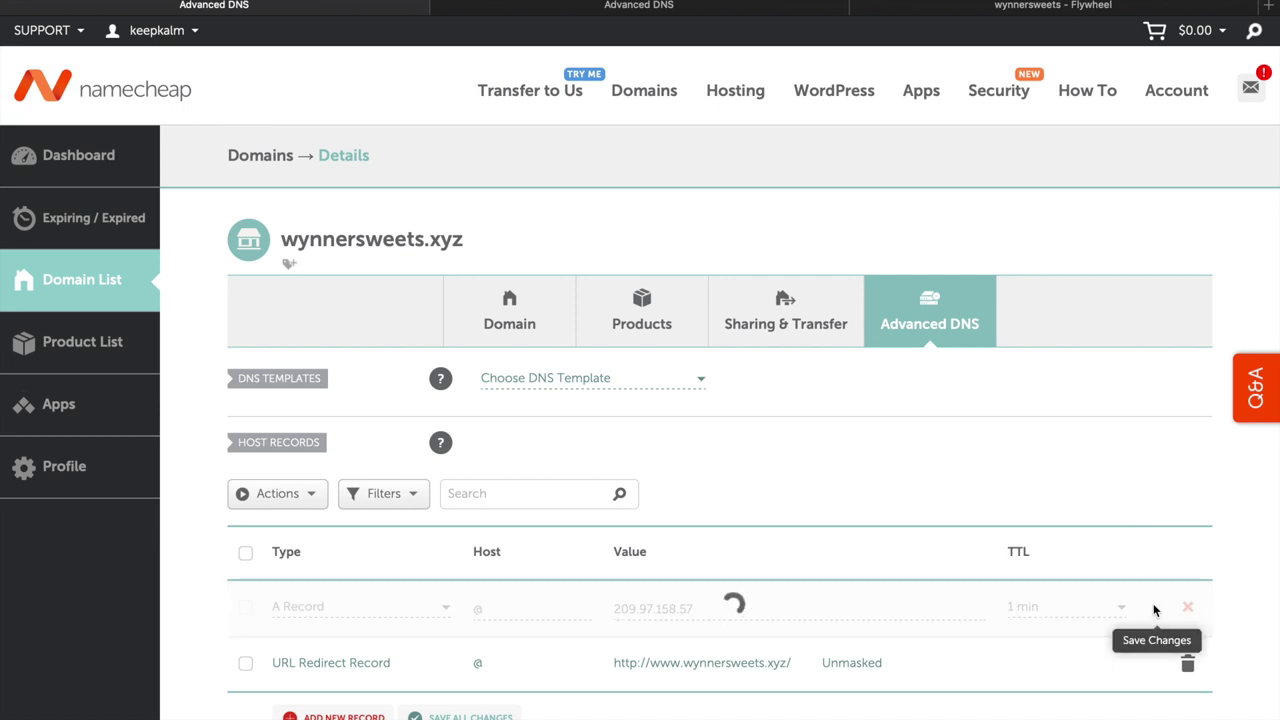
- Delete wynnersweets.xyz's URL Redirect Record
scroll(1046, 523, "down", 3)
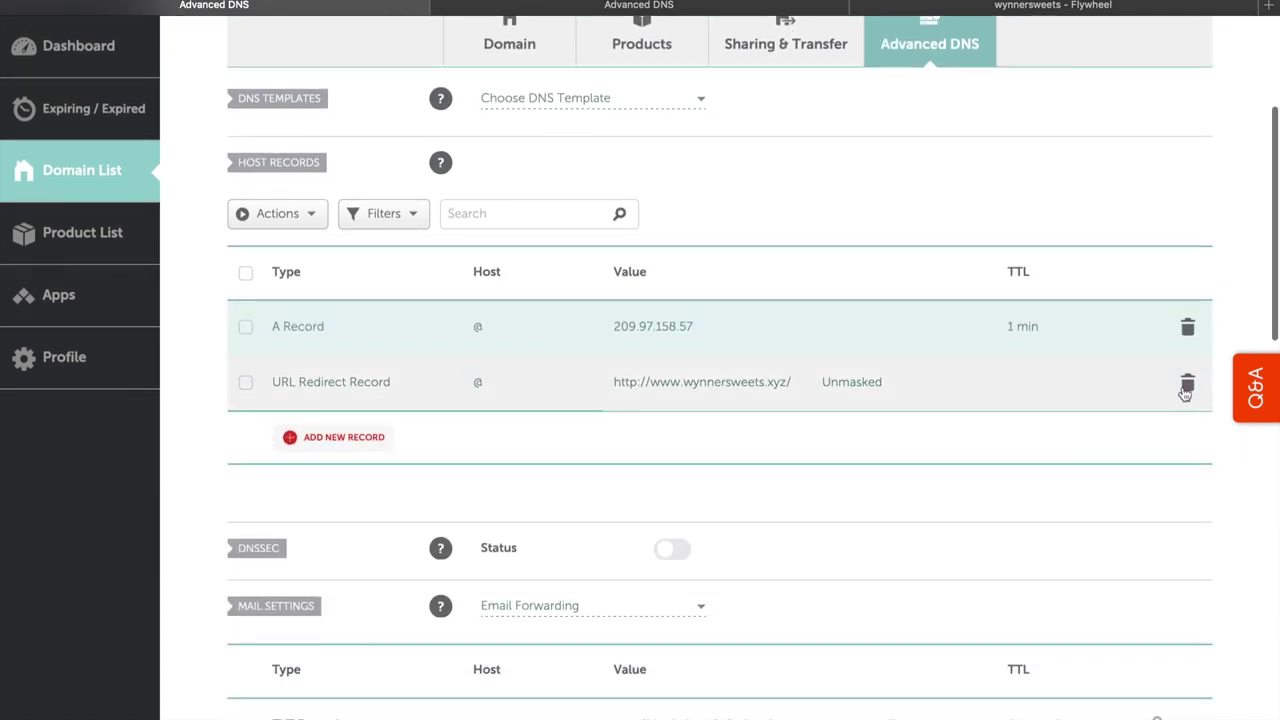
left_click(1188, 386)
left_click(1107, 465)
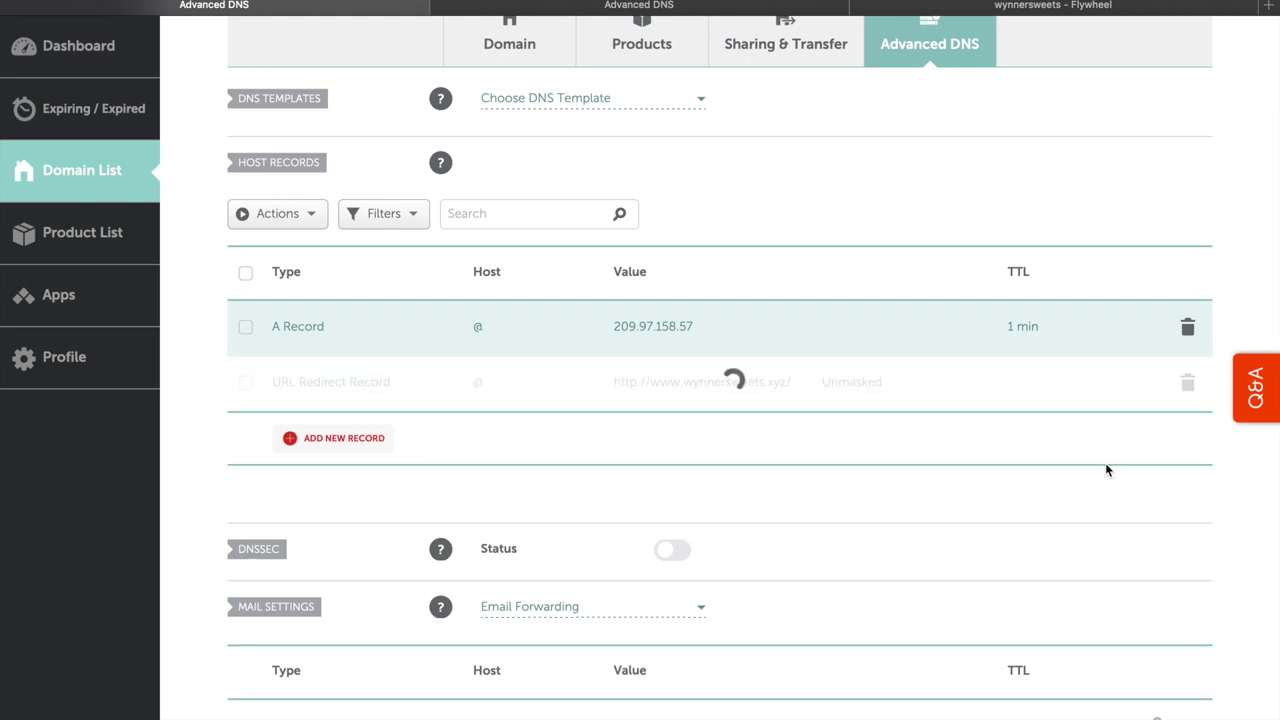
scroll(812, 336, "up", 3)
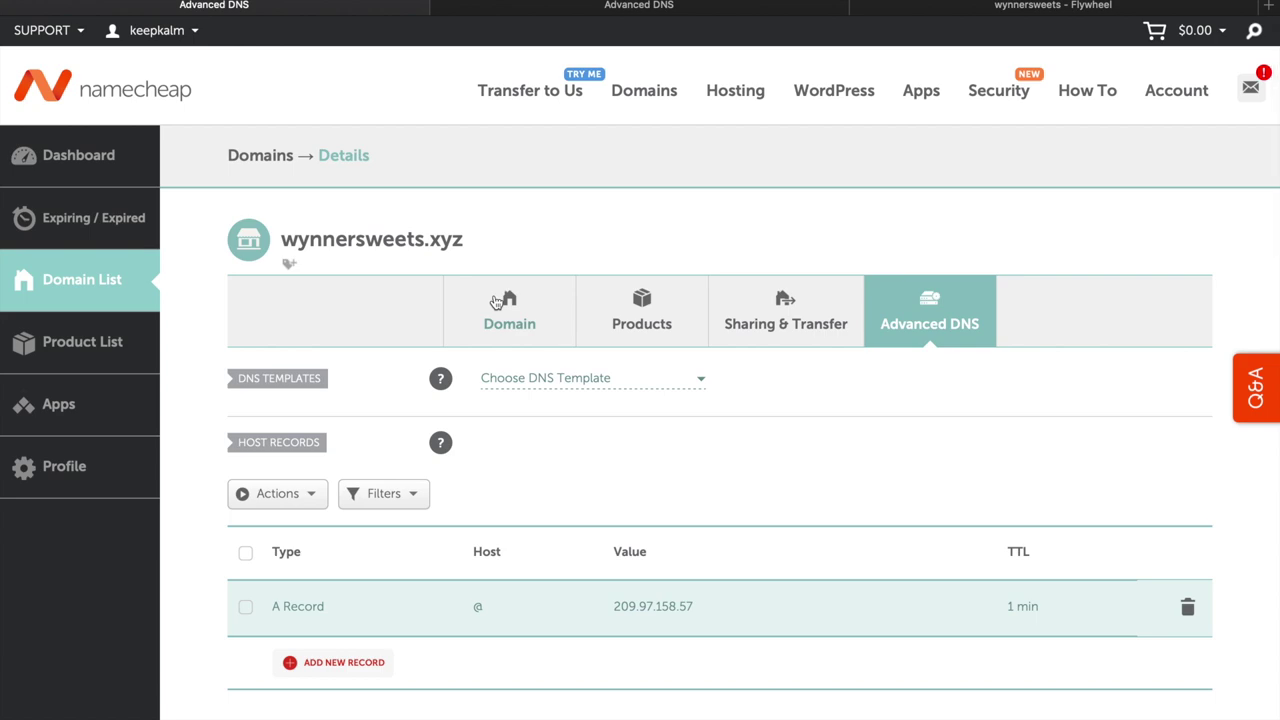
- Fill the SSL form with city Bothell, state Washington, organization Wynner Sweets Bakery and the contact email
left_click(577, 5)
left_click(1053, 5)
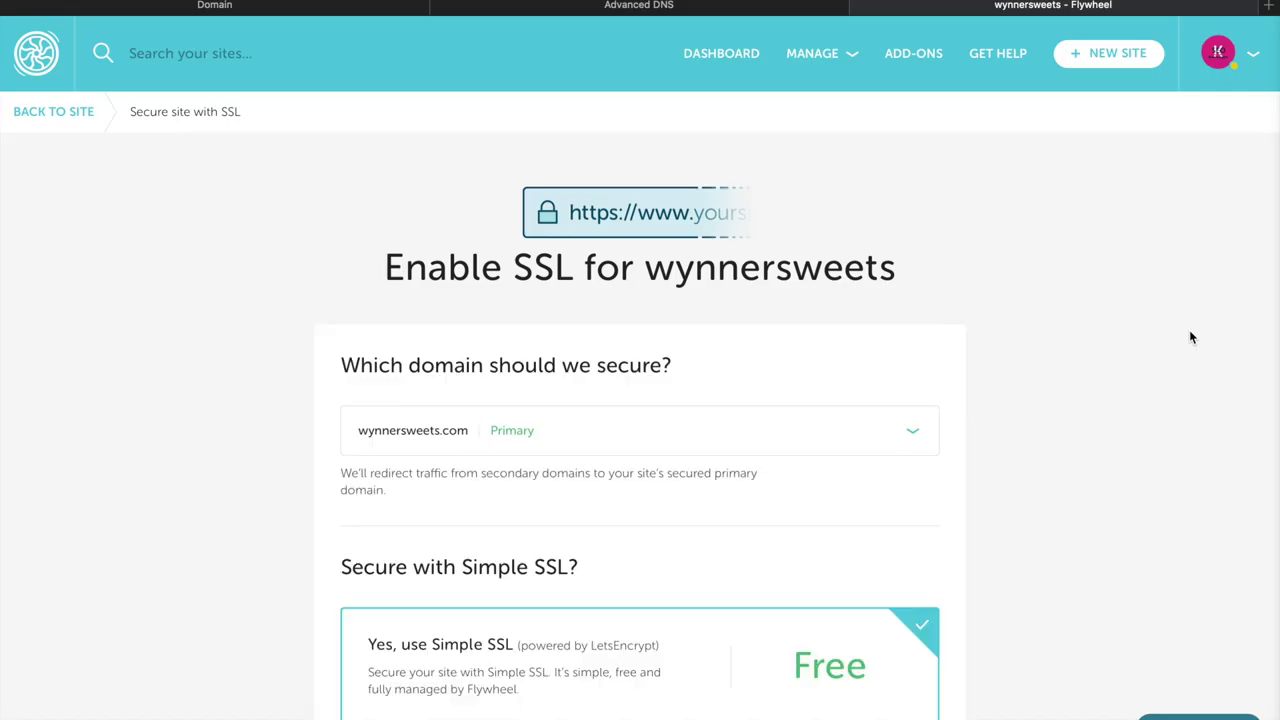
scroll(1015, 348, "down", 10)
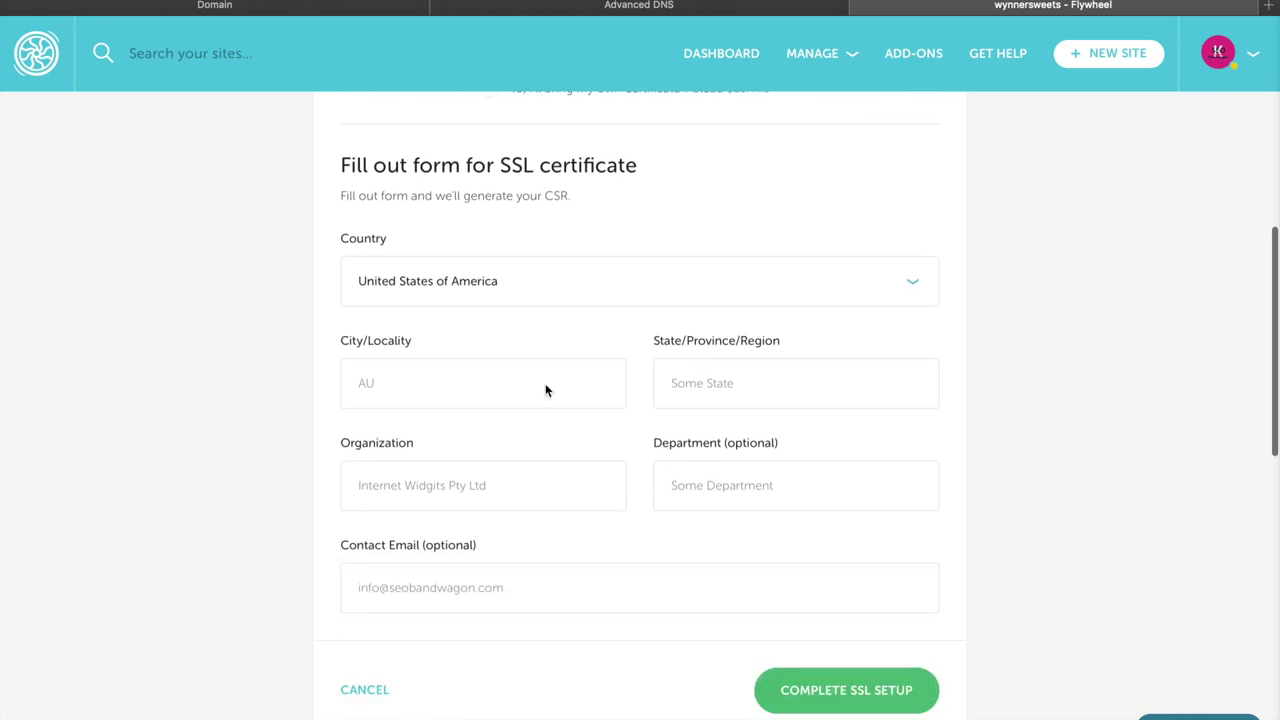
left_click(433, 397)
type("Bo")
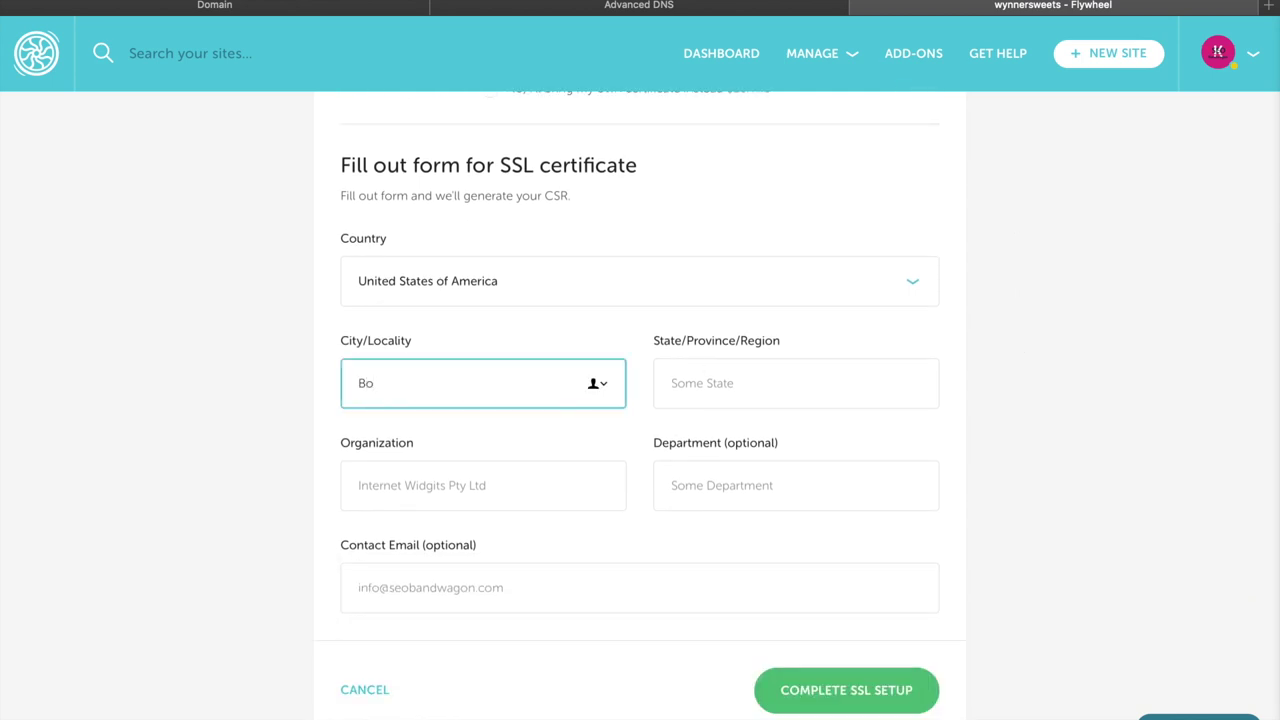
type("thell")
key("Tab")
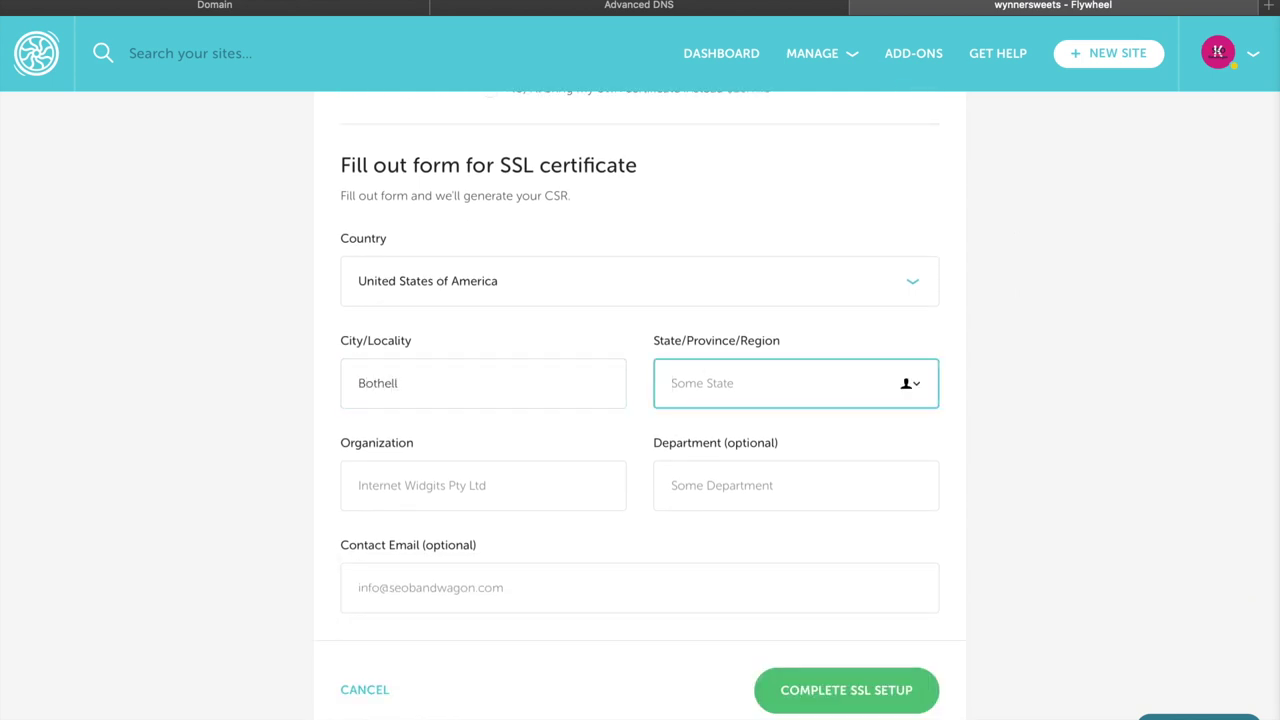
type("Washington")
key("Tab")
type("W")
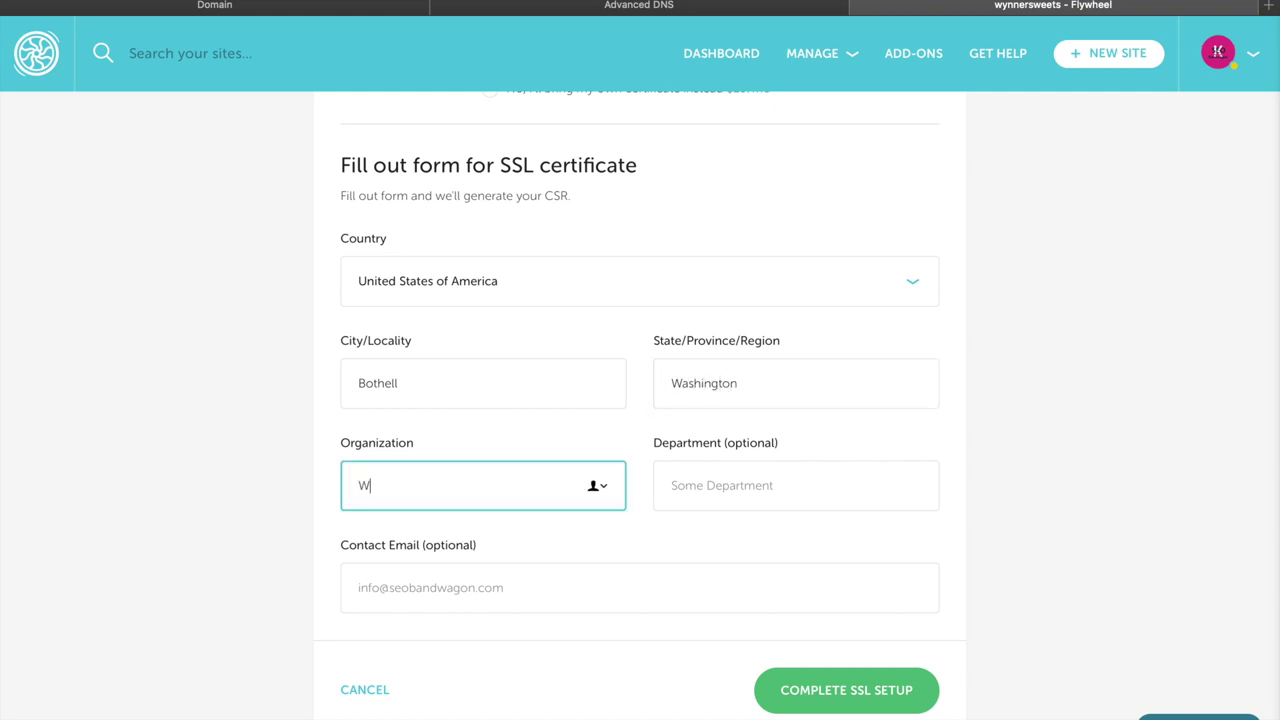
type("ynner Sweets Bakery")
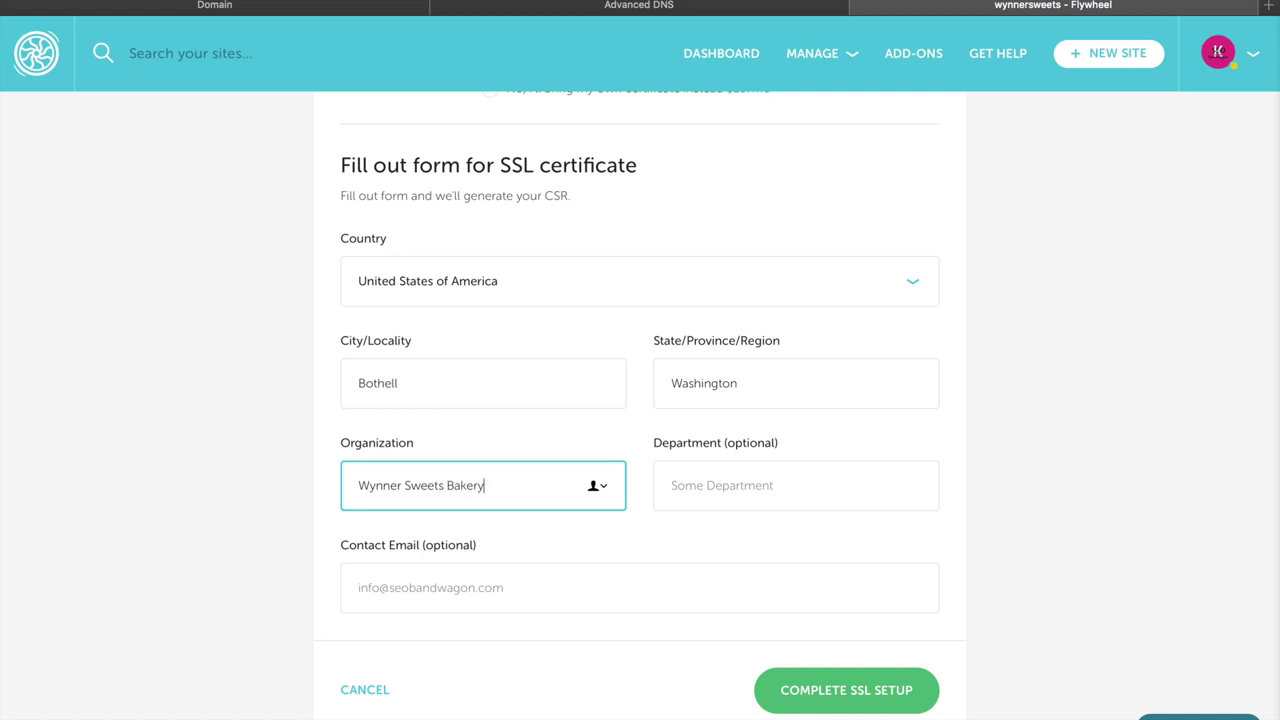
key("Tab")
key("Tab")
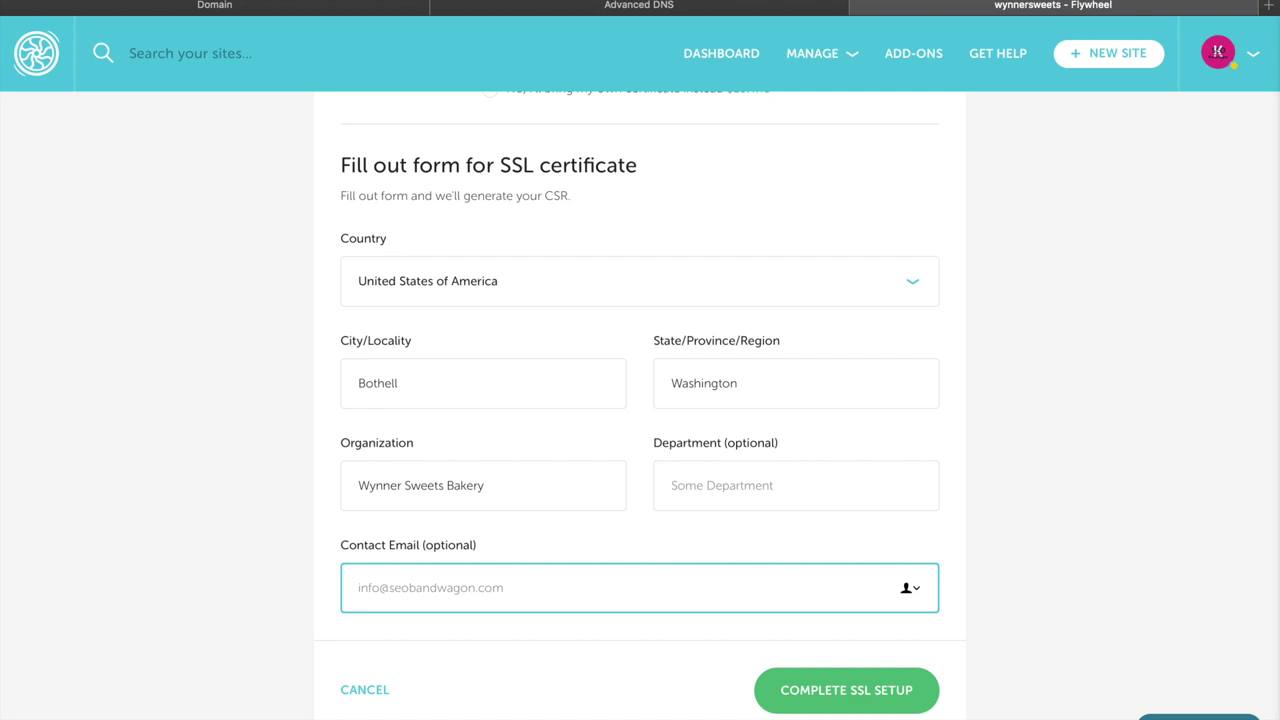
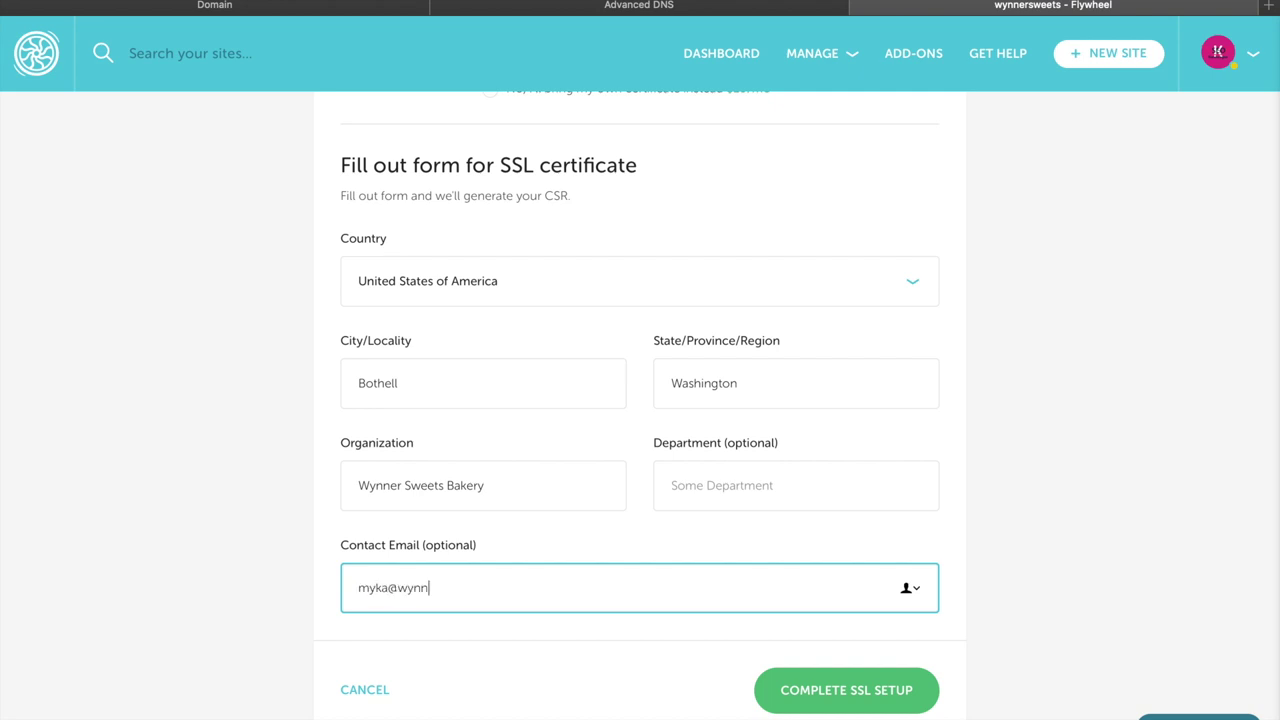
scroll(1018, 550, "down", 3)
- Submit the SSL form, switch Privacy Mode off, and retry the domain validation
left_click(834, 540)
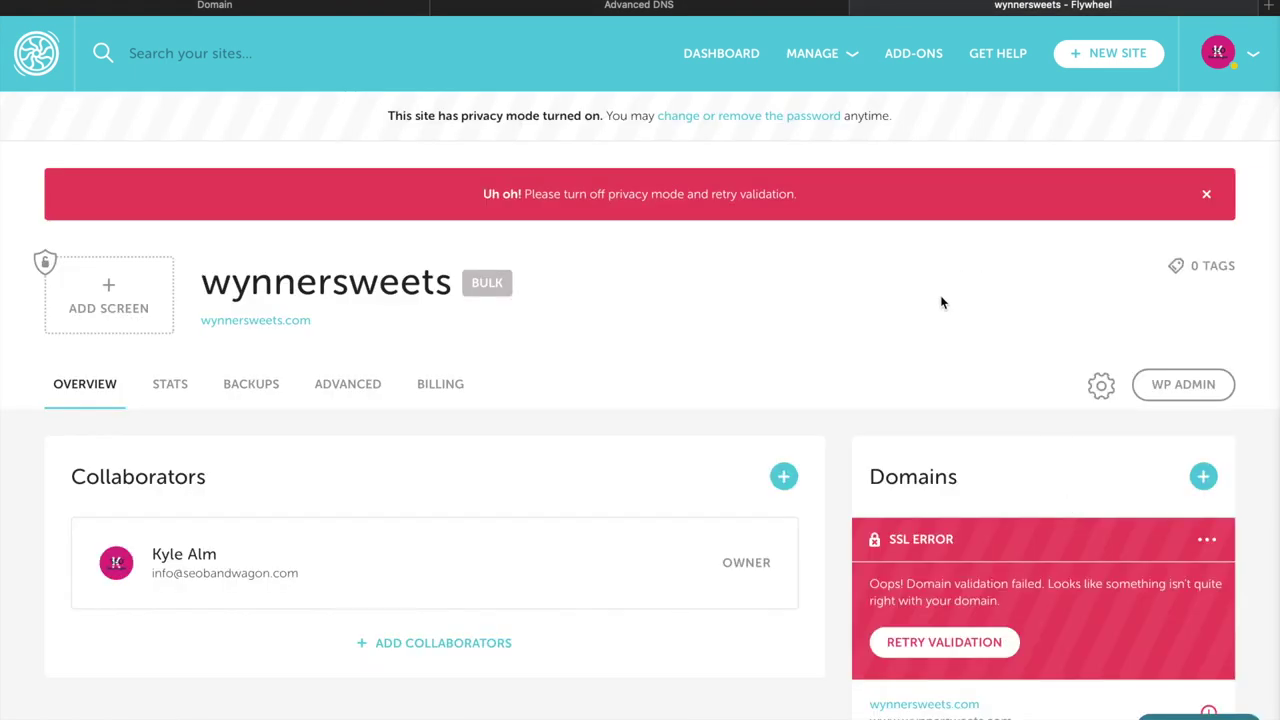
scroll(940, 302, "down", 10)
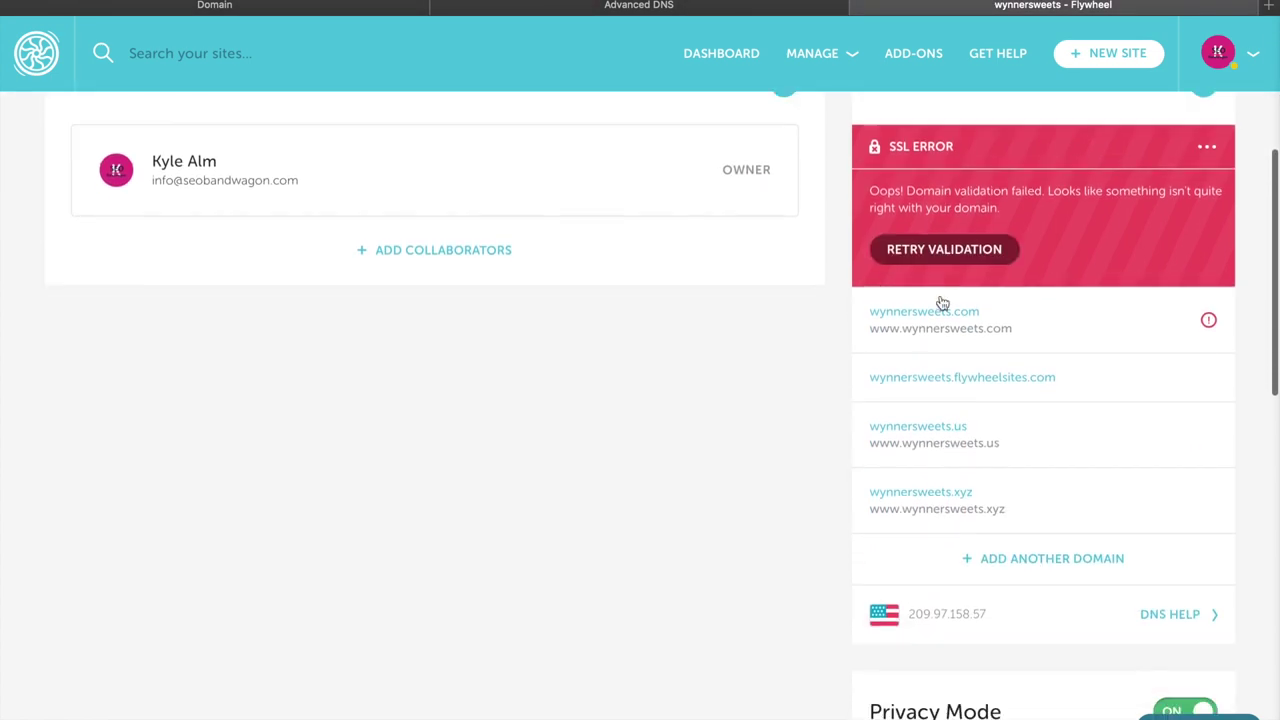
left_click(1190, 408)
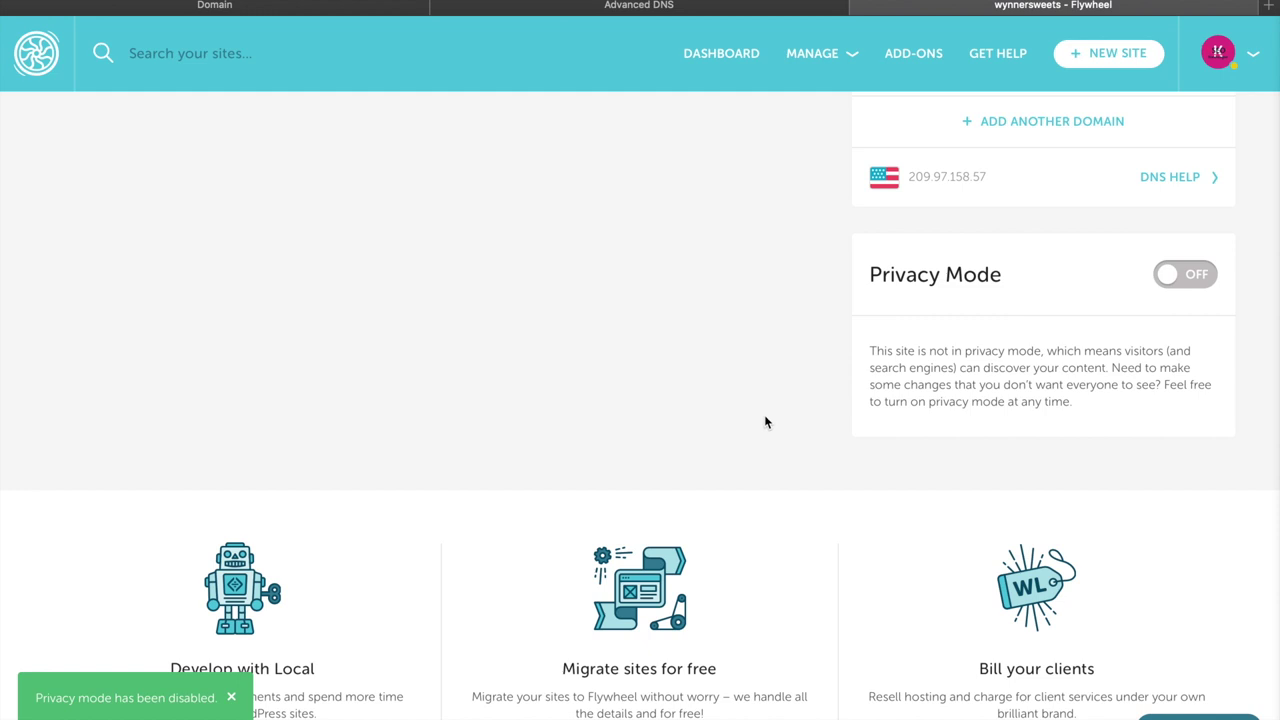
scroll(766, 420, "up", 10)
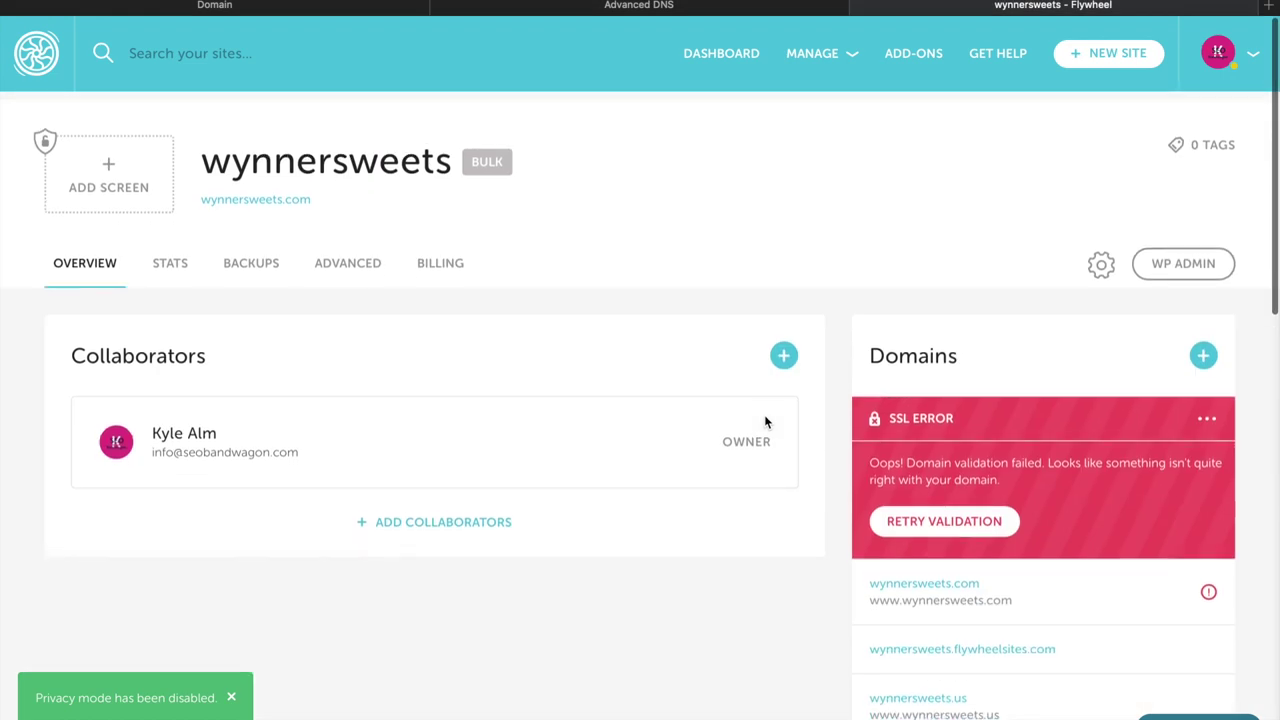
left_click(944, 513)
scroll(870, 318, "down", 3)
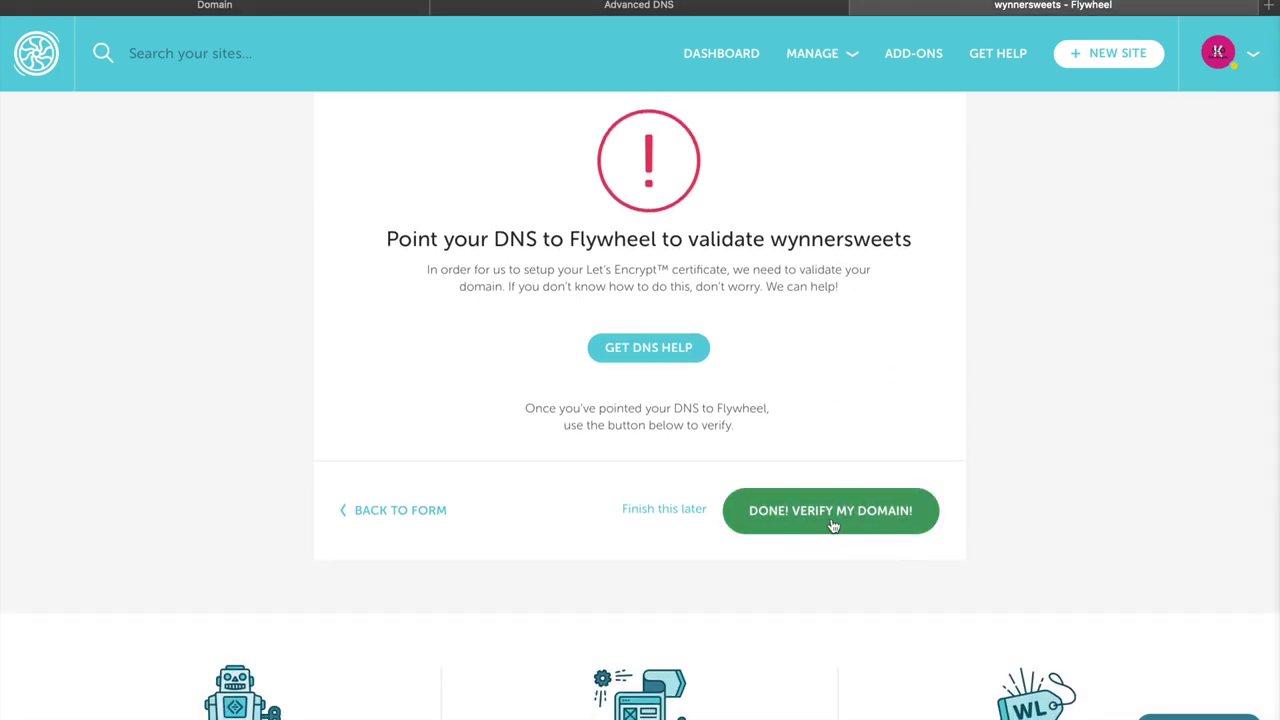
key("super+t")
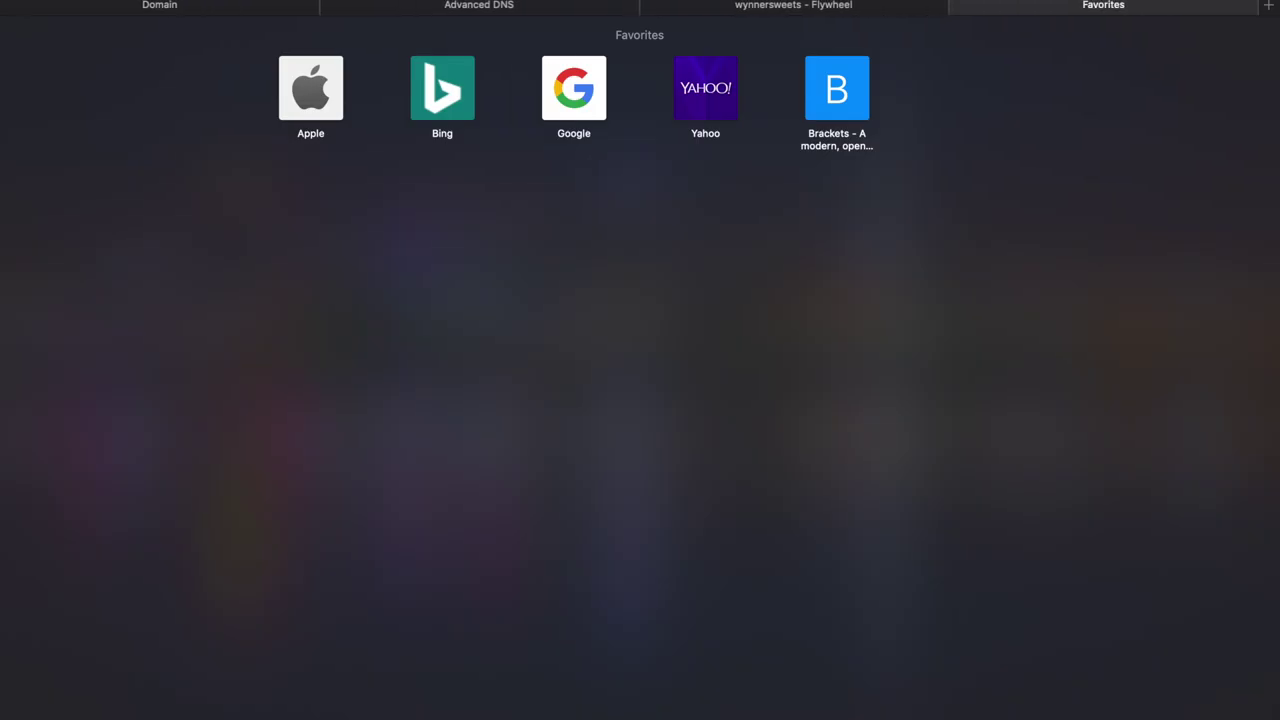
- Confirm on whatsmydns.net that wynnersweets.com resolves to 209.97.158.57, then verify the domain in Flywheel
type("whtsm")
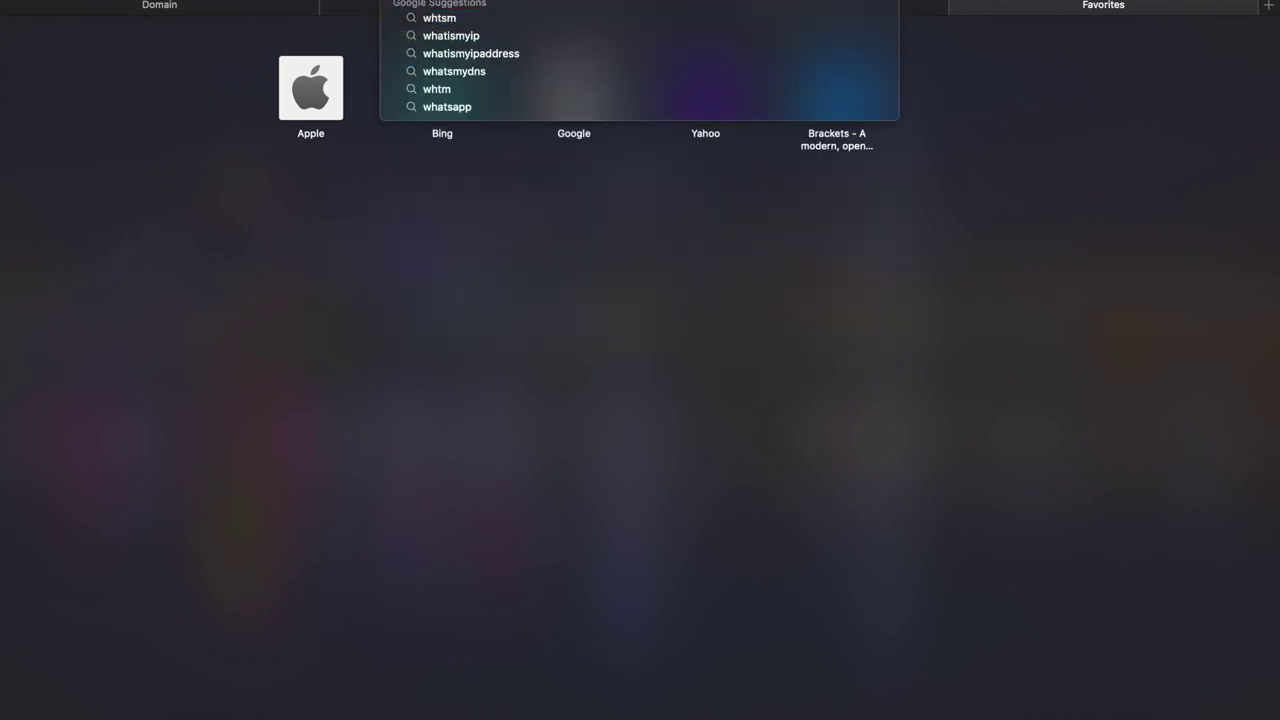
key("BackSpace")
key("BackSpace")
key("BackSpace")
type("atsmydns")
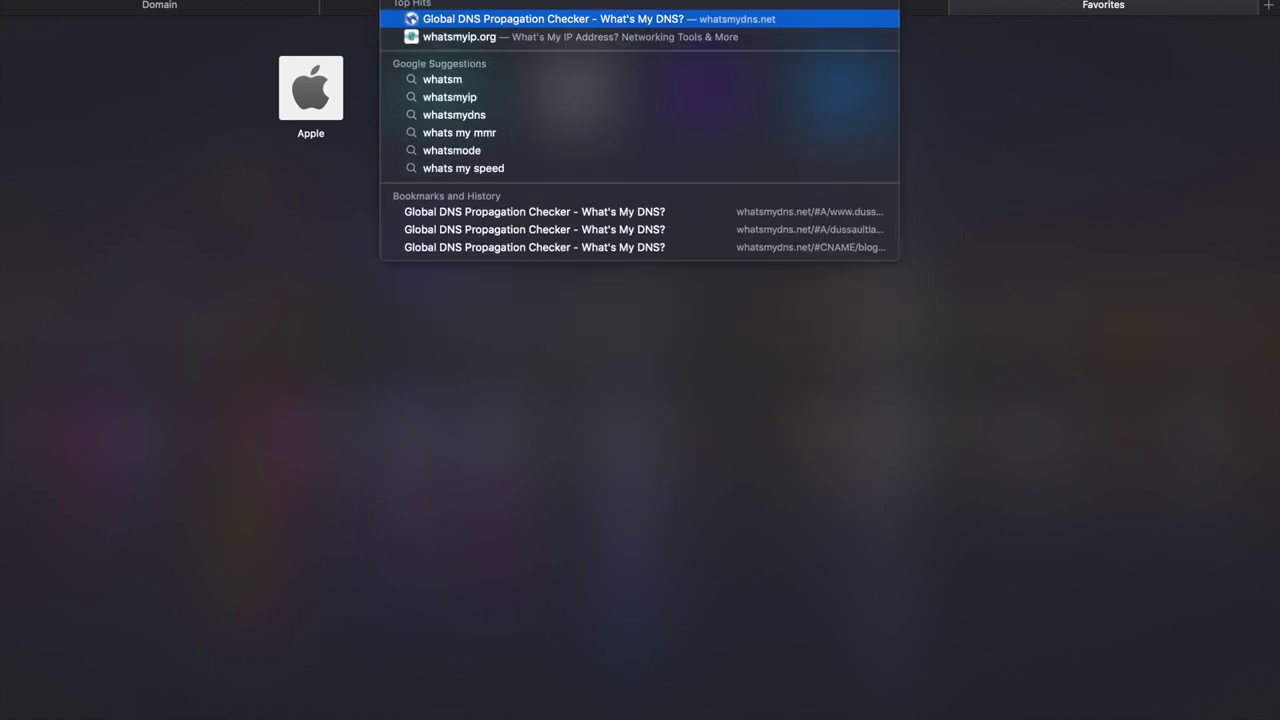
key("Return")
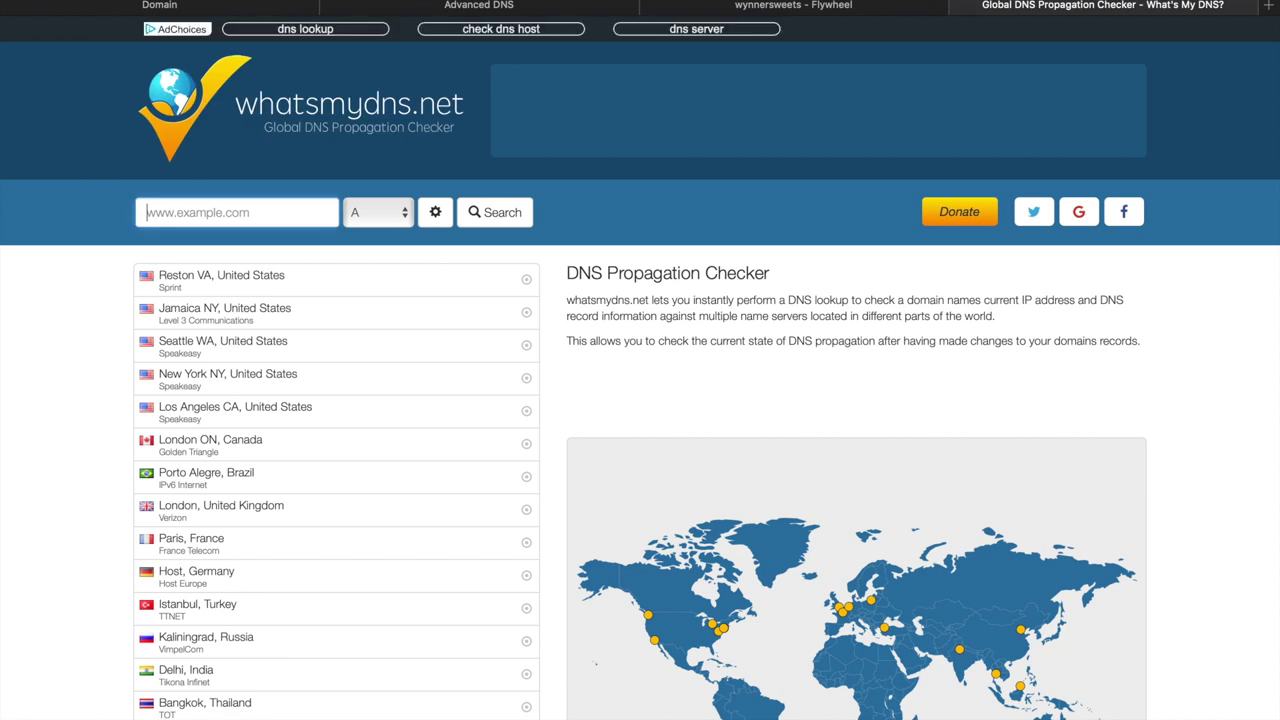
type("wy")
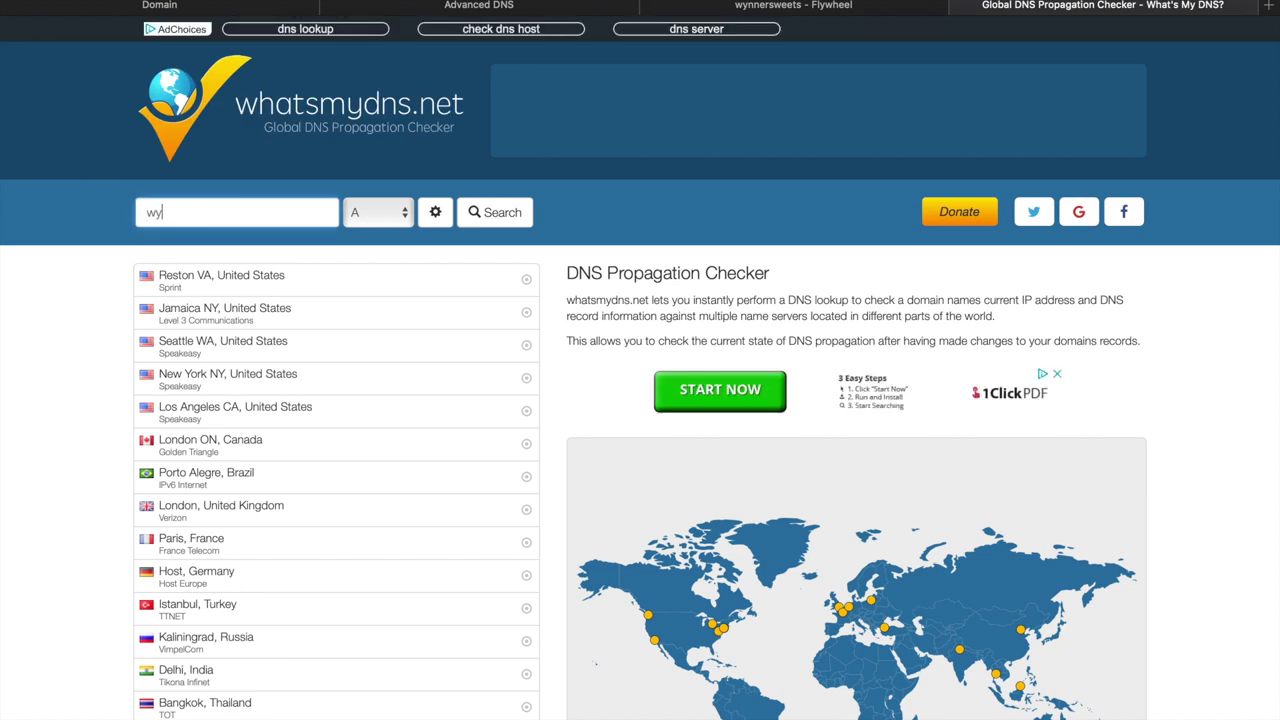
type("nnersweets.com")
key("Return")
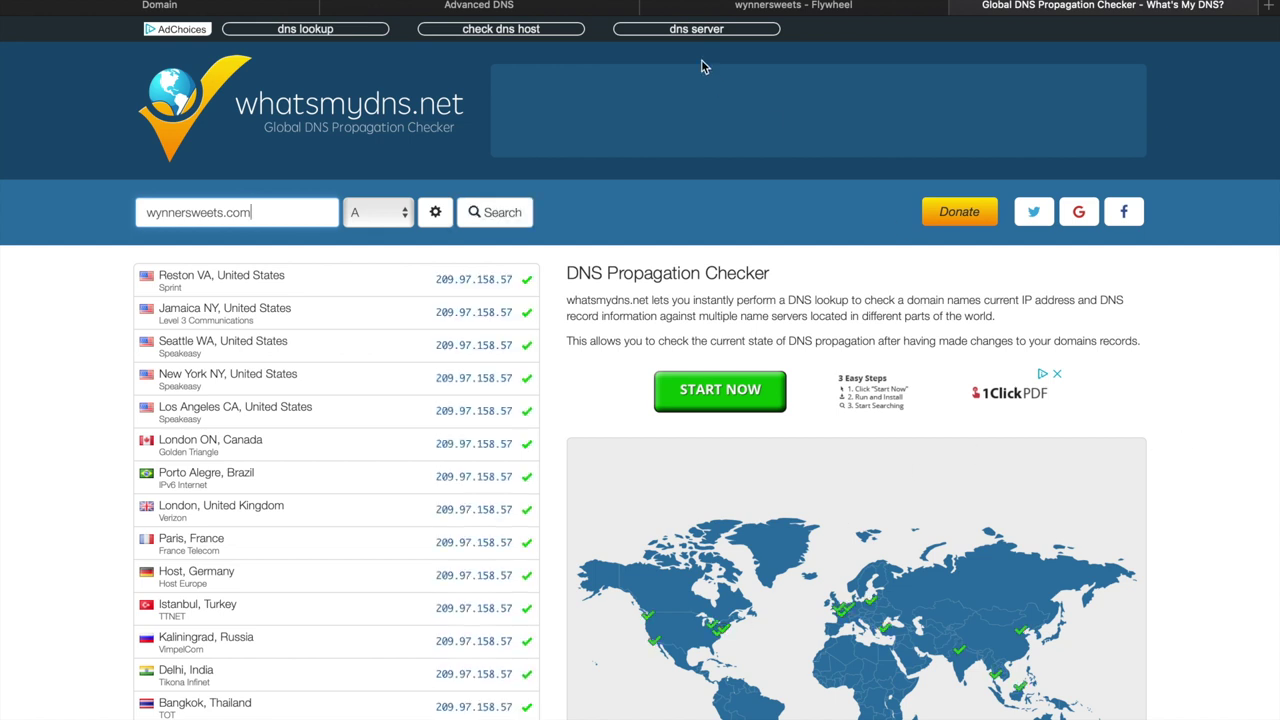
key("super+w")
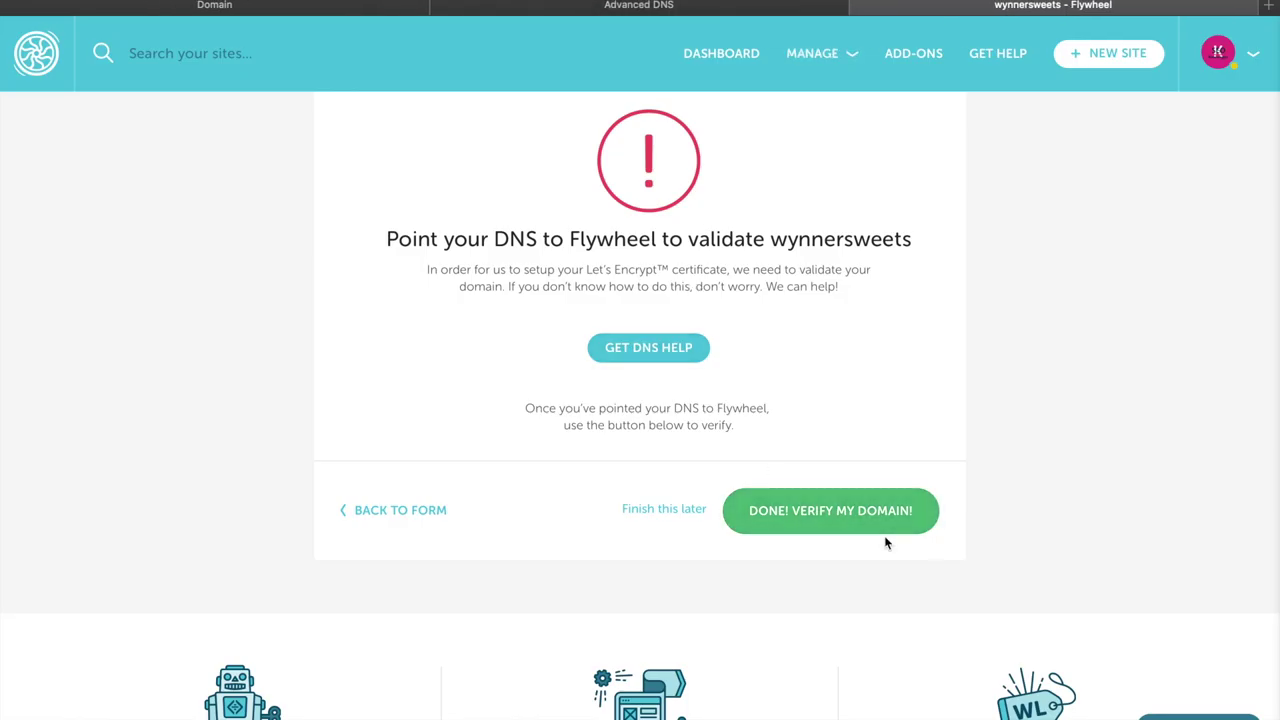
left_click(852, 505)
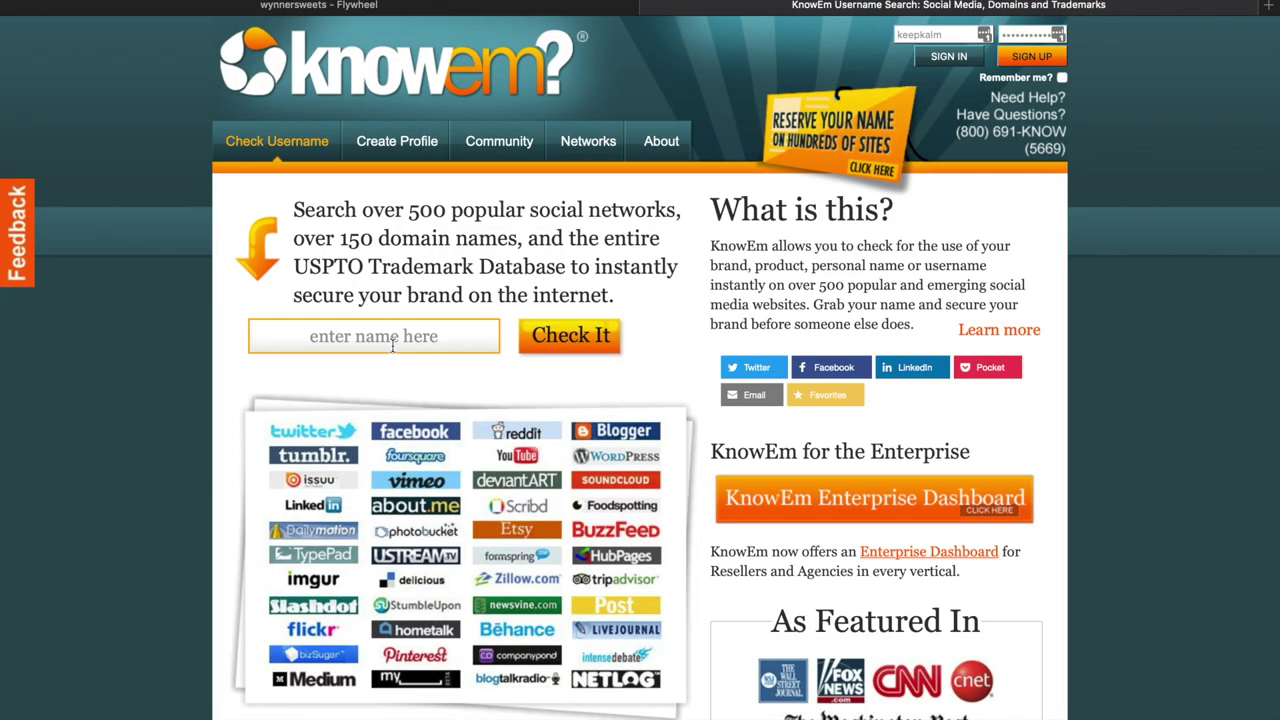
left_click(374, 336)
- Check the wynnersweets username on KnowEm and follow Twitter's Available link to sign up
type("w")
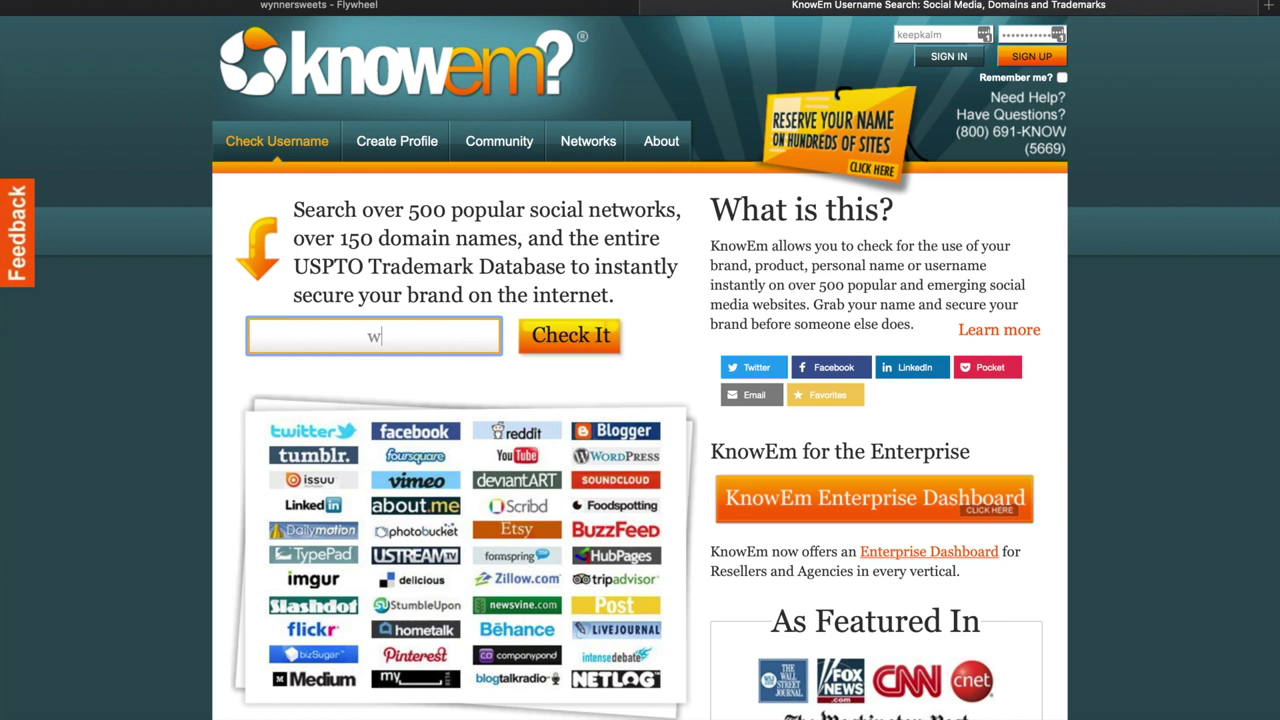
type("ynnersweets")
left_click(583, 341)
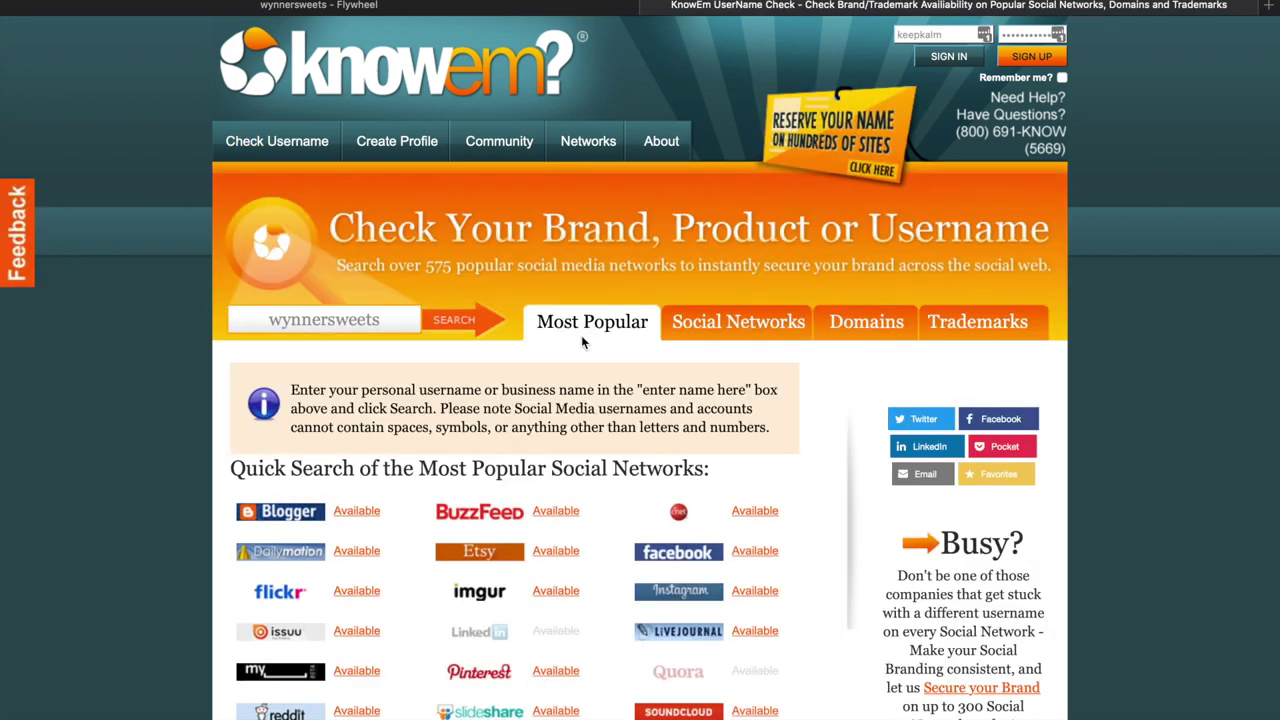
scroll(581, 341, "down", 3)
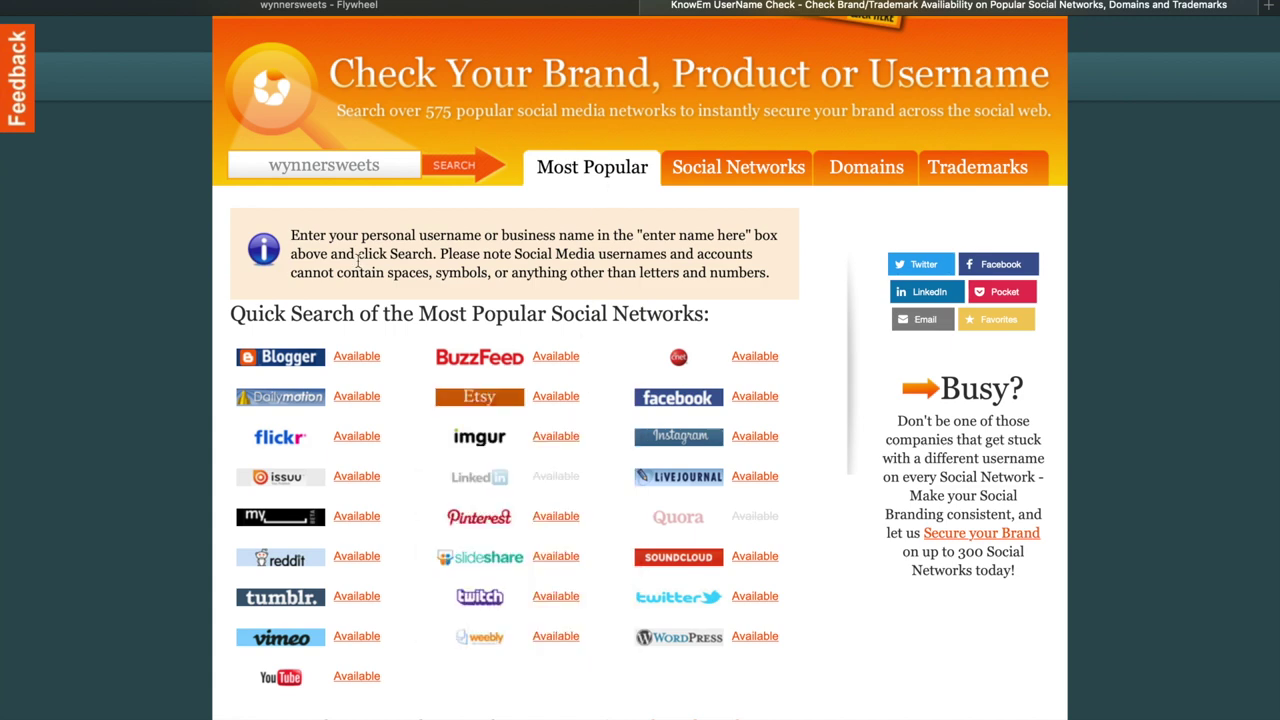
left_click(756, 600)
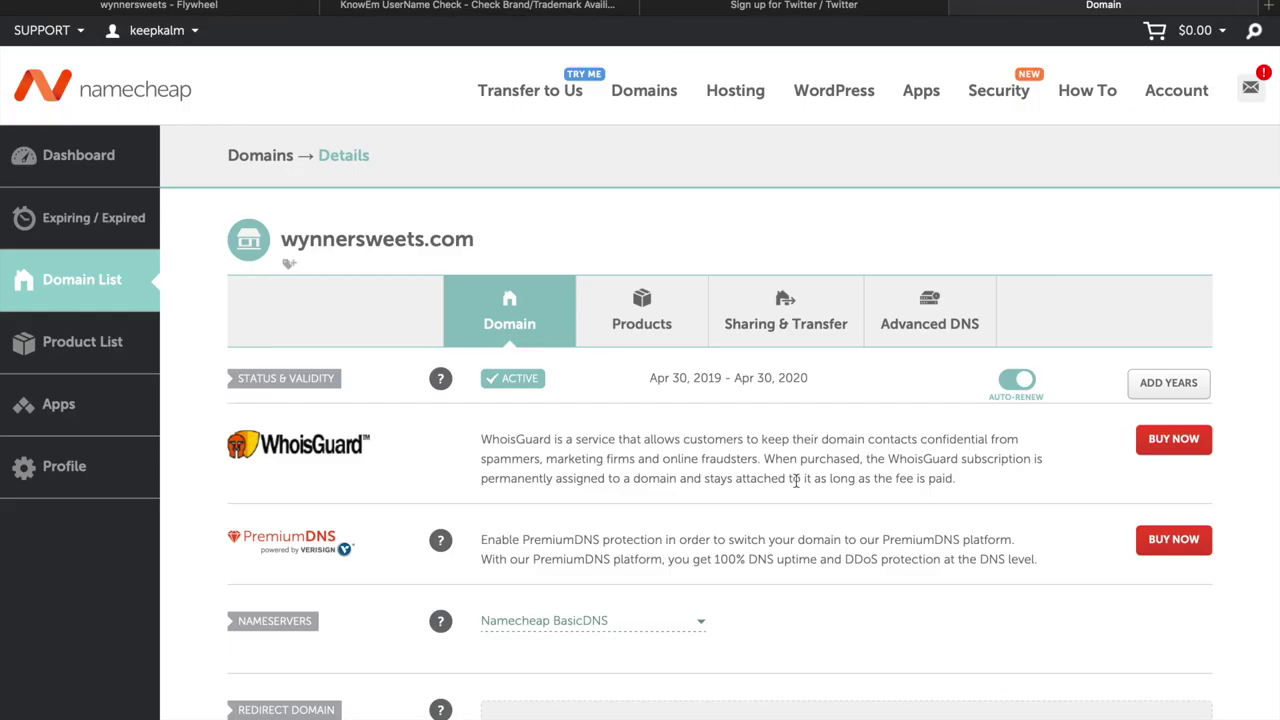
- Add a new email forwarder and paste the business email address into its alias field
scroll(796, 480, "down", 4)
scroll(796, 487, "down", 6)
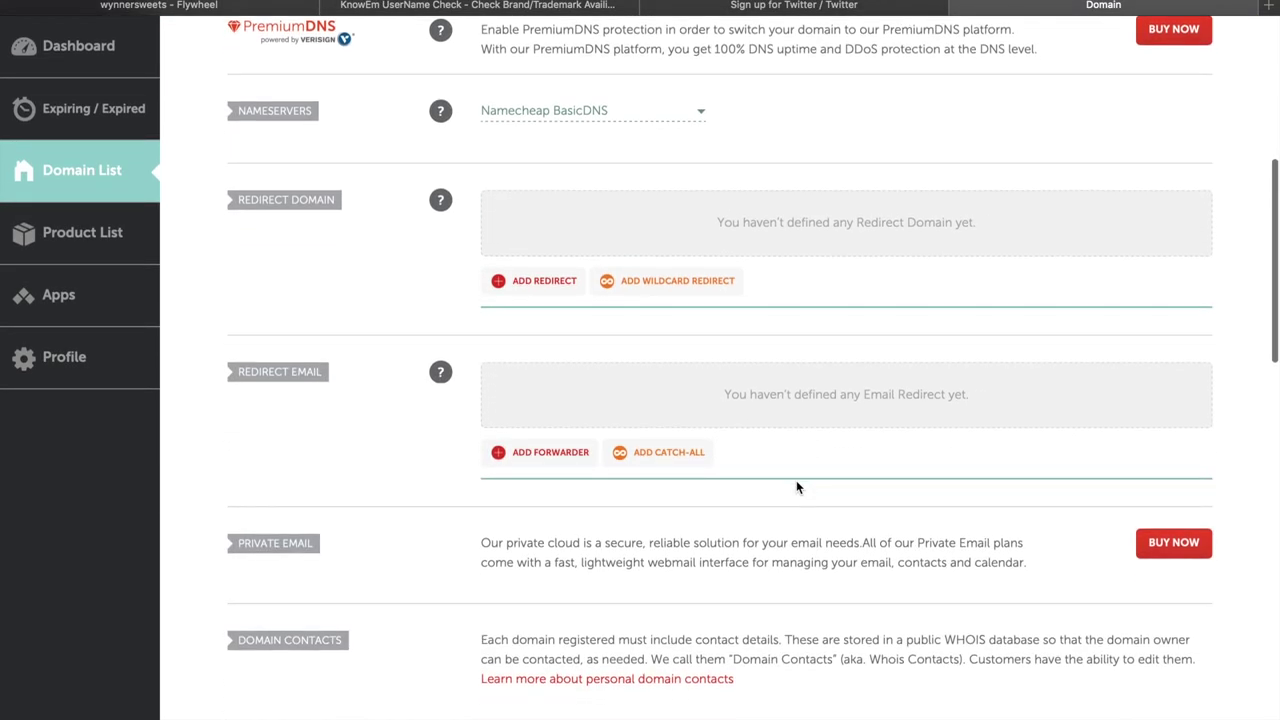
left_click(549, 453)
left_click(570, 430)
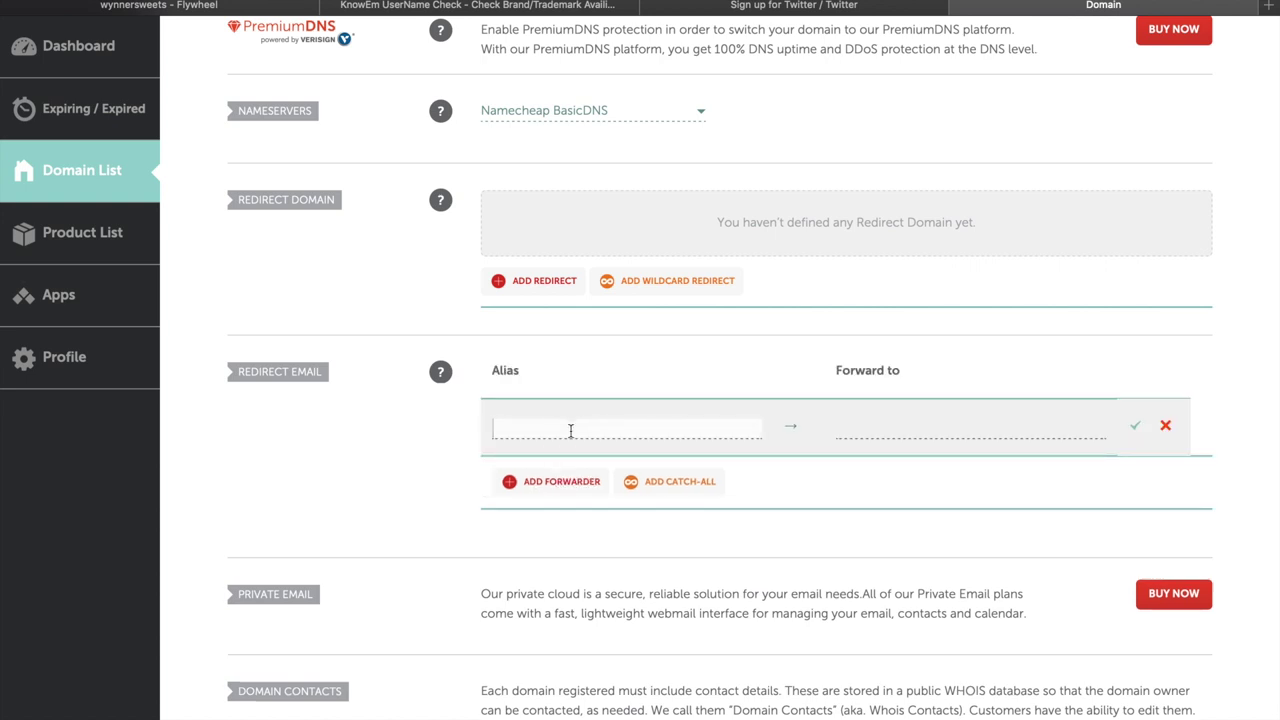
key("super+v")
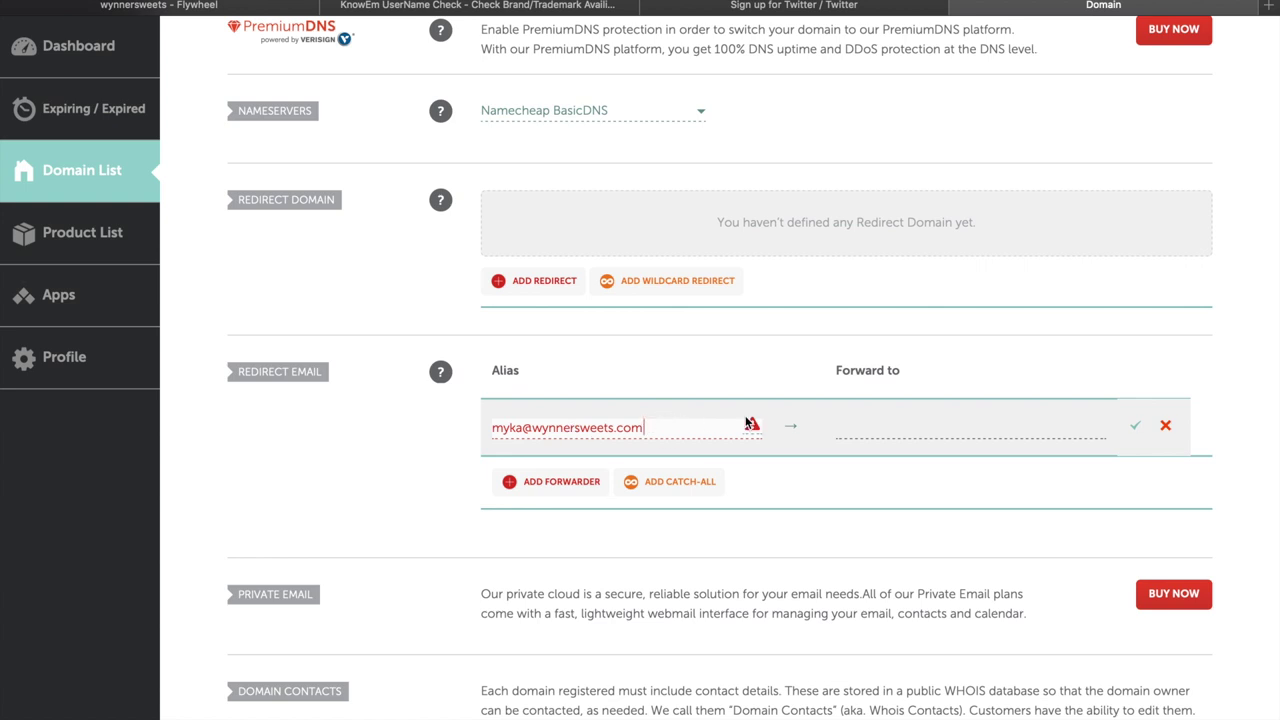
mouse_move(754, 428)
mouse_move(443, 374)
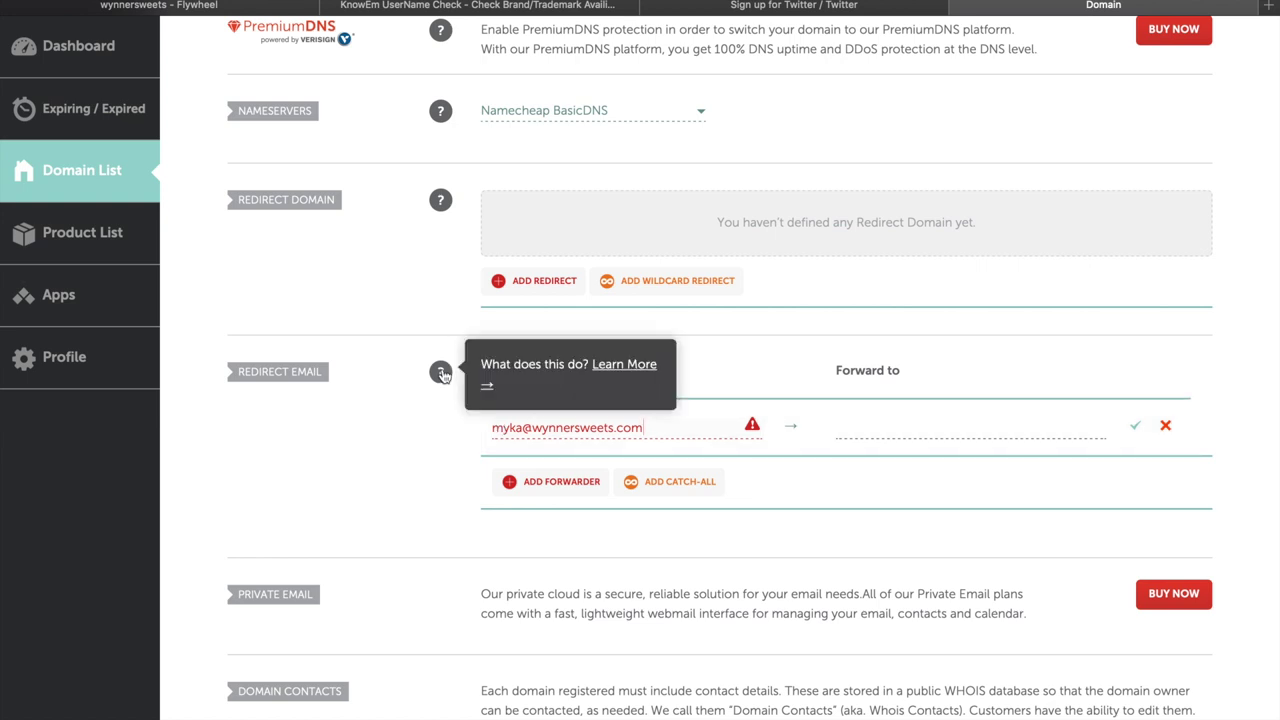
scroll(443, 374, "up", 5)
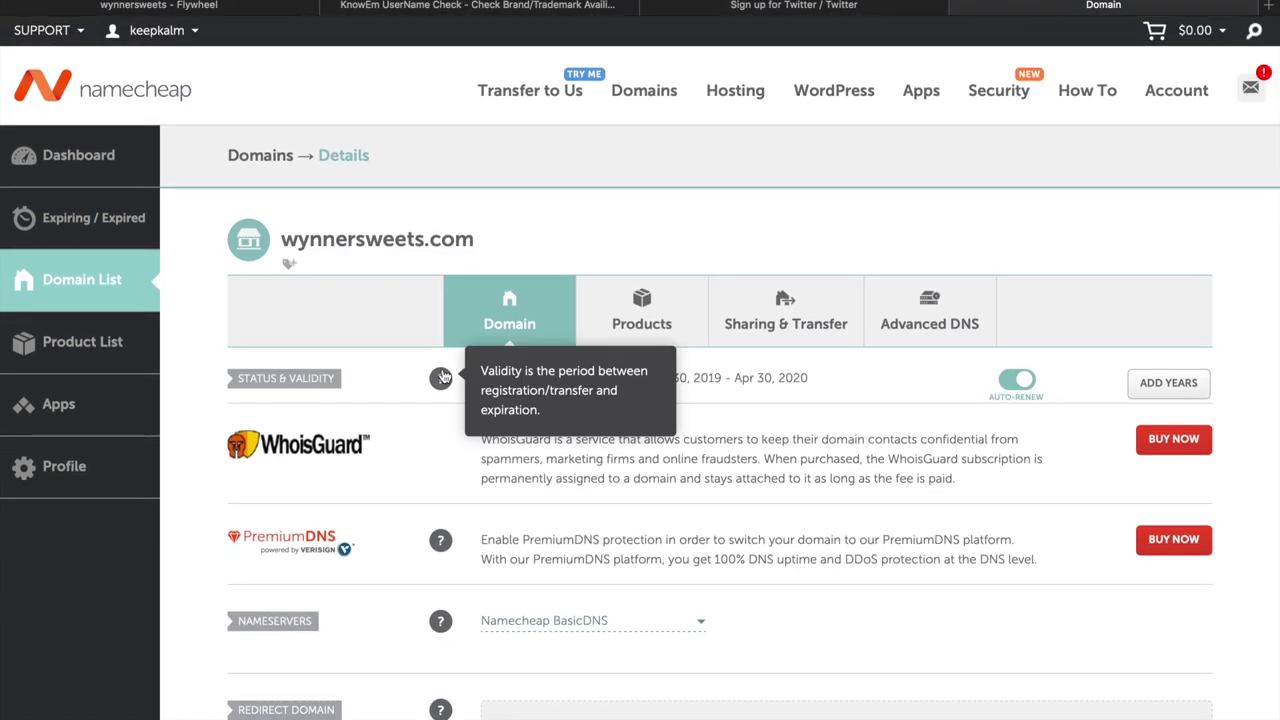
- Trim the domain off the alias and start entering the forwarding destination address
double_click(340, 240)
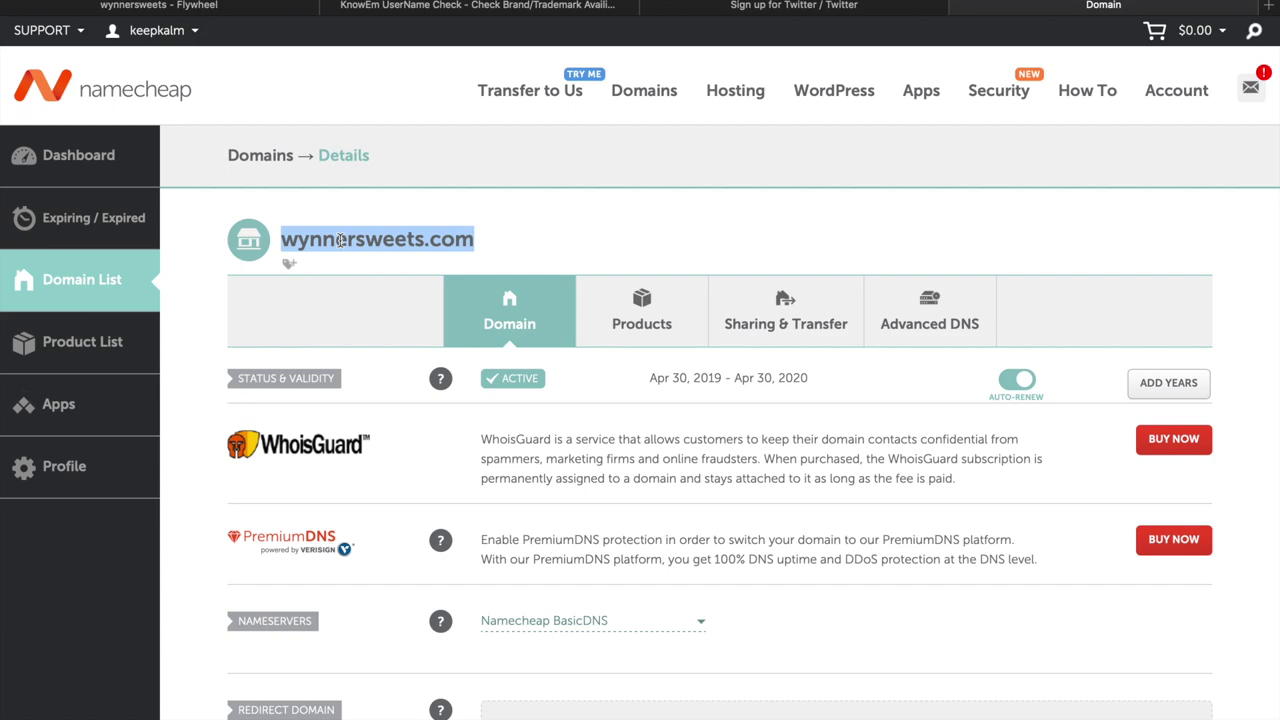
scroll(488, 514, "down", 10)
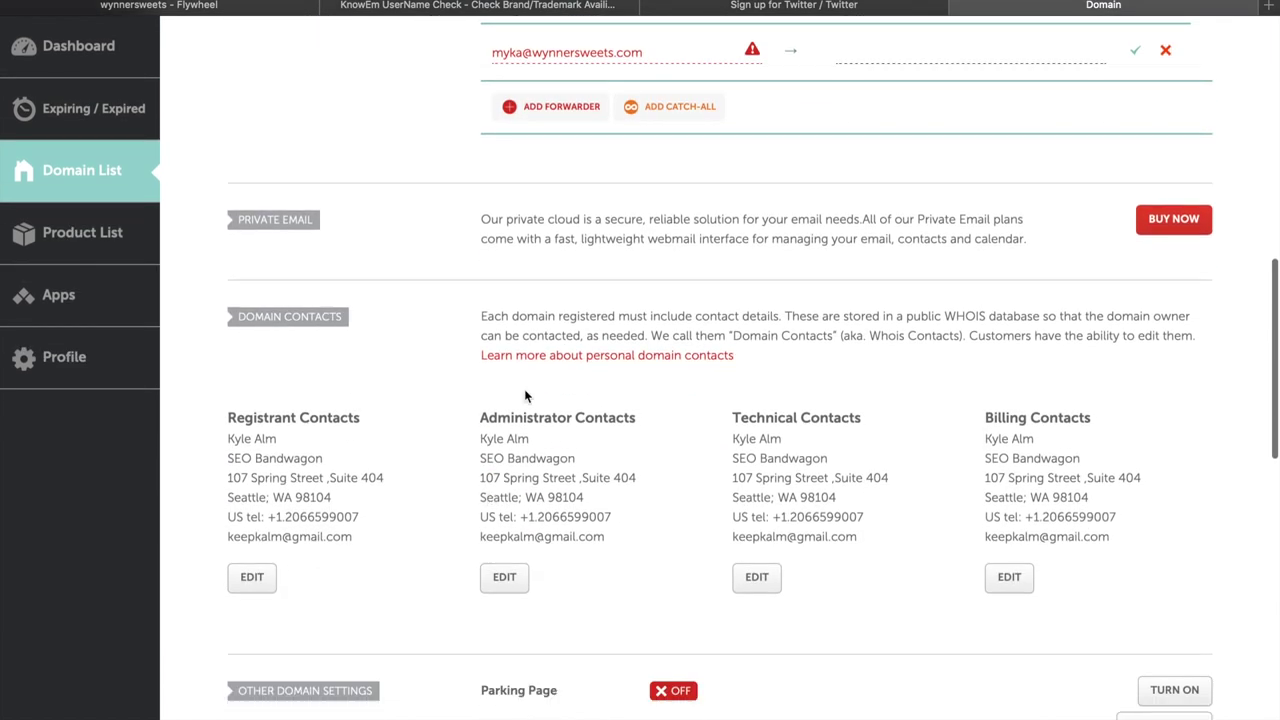
scroll(562, 386, "up", 1)
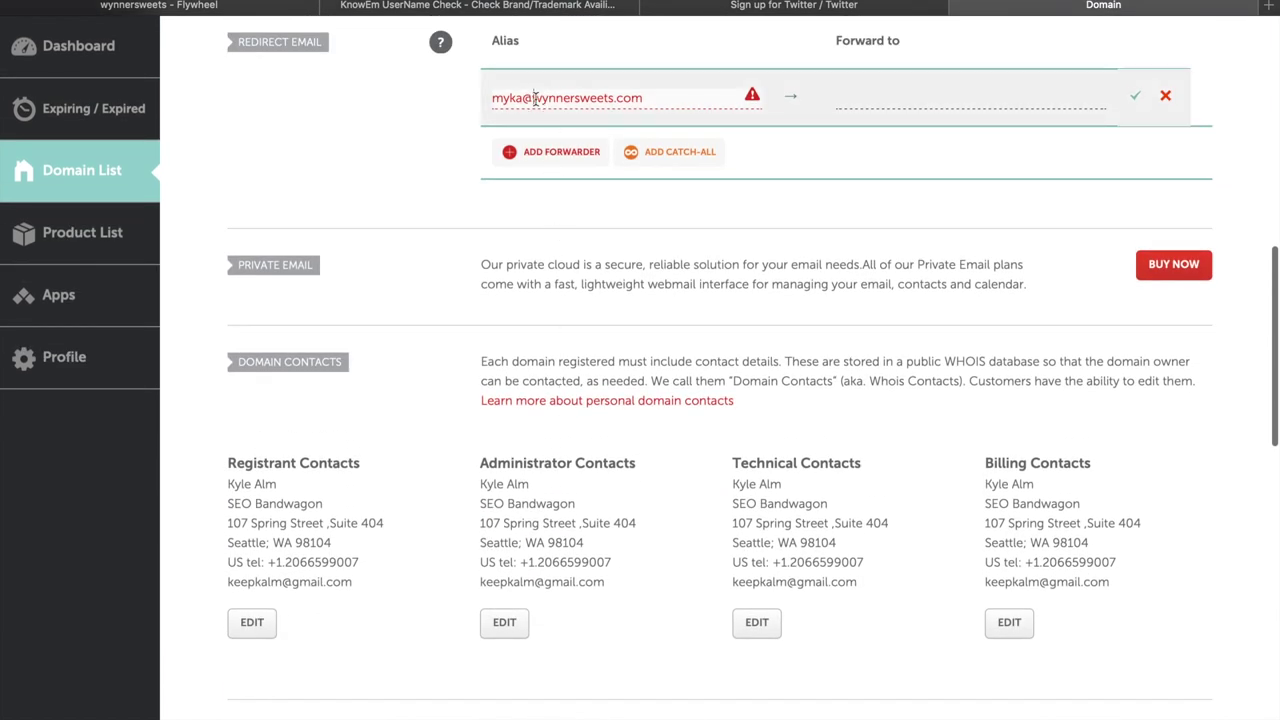
key("BackSpace")
key("BackSpace")
key("BackSpace")
key("BackSpace")
key("BackSpace")
key("BackSpace")
key("BackSpace")
key("BackSpace")
key("BackSpace")
key("BackSpace")
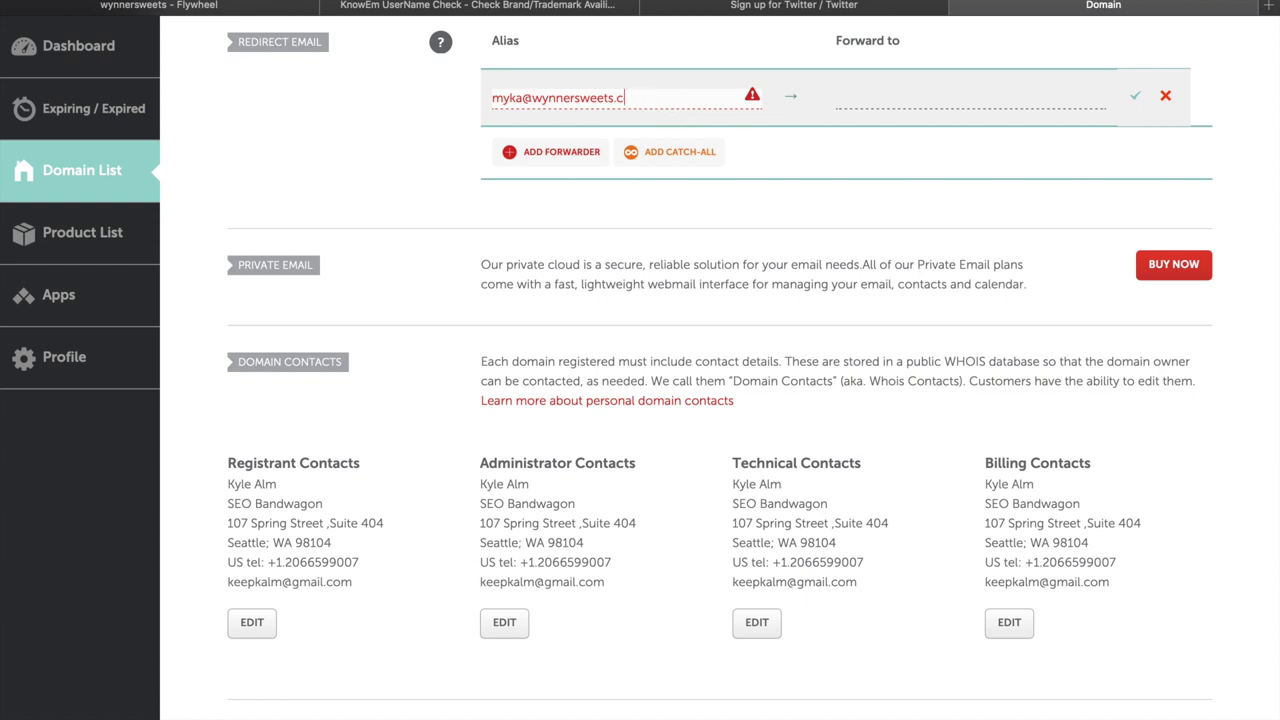
key("BackSpace")
key("BackSpace")
key("BackSpace")
key("BackSpace")
key("BackSpace")
key("BackSpace")
key("BackSpace")
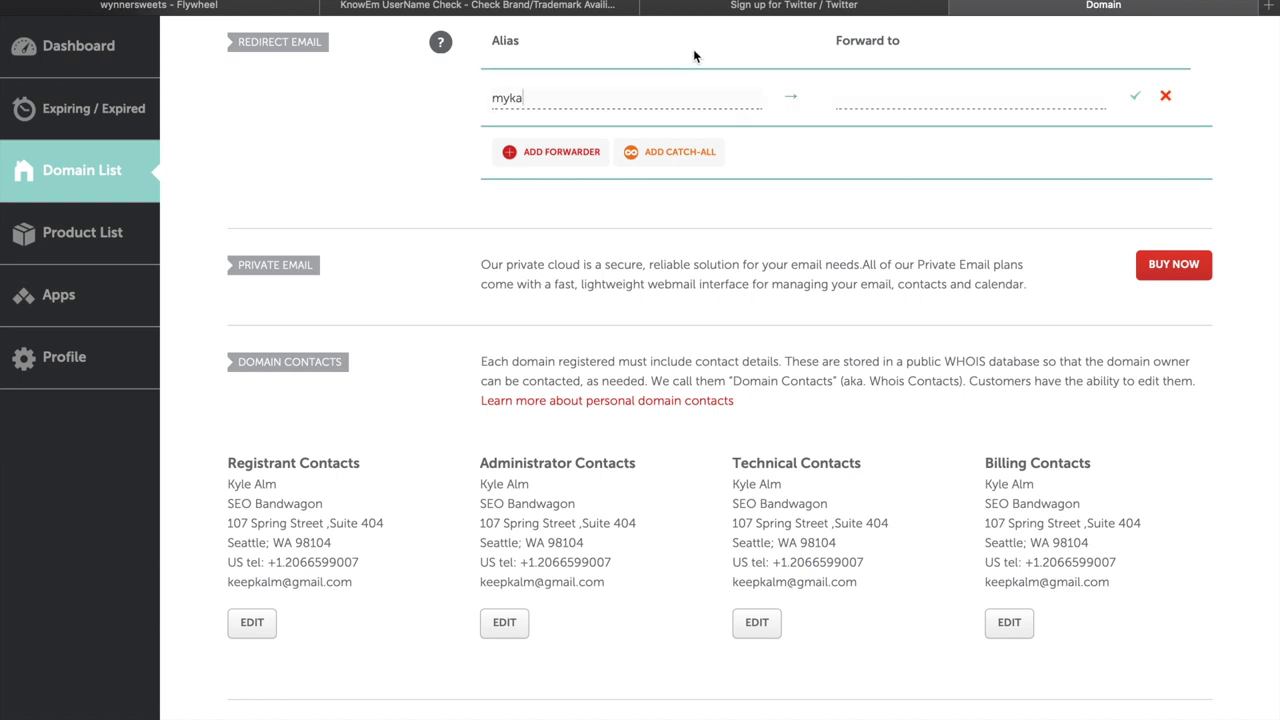
left_click(867, 97)
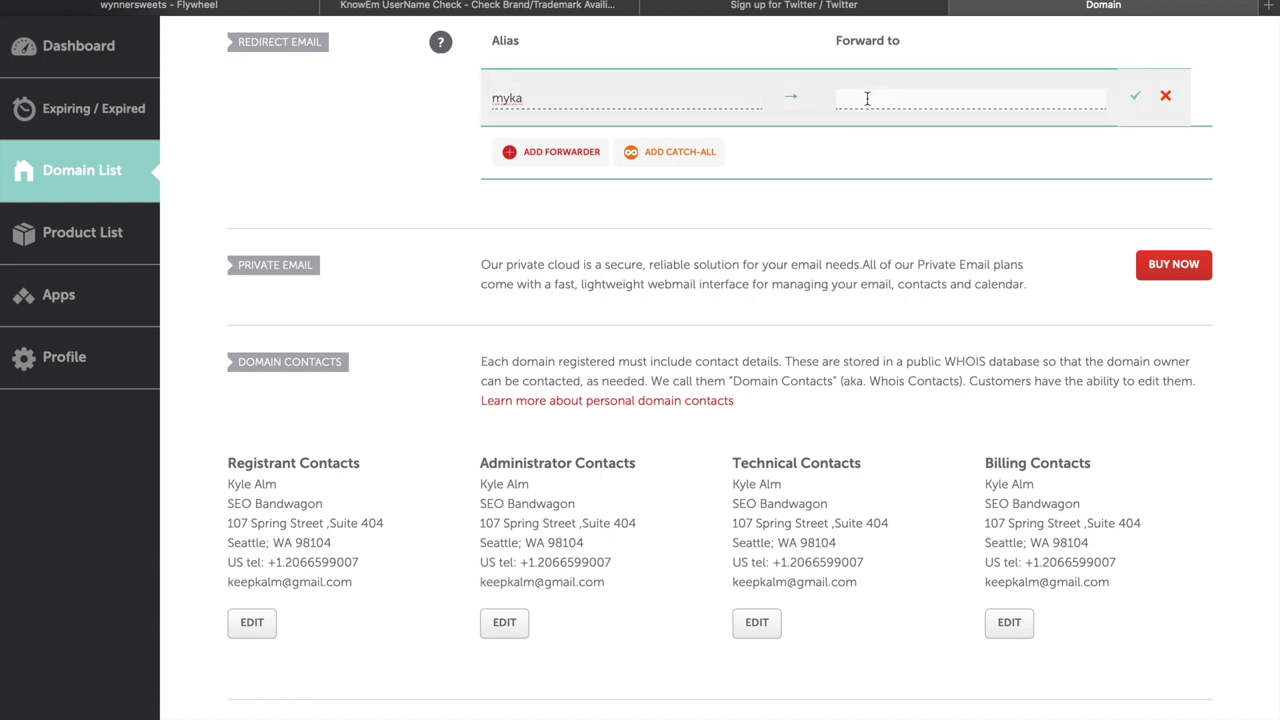
type("myka")
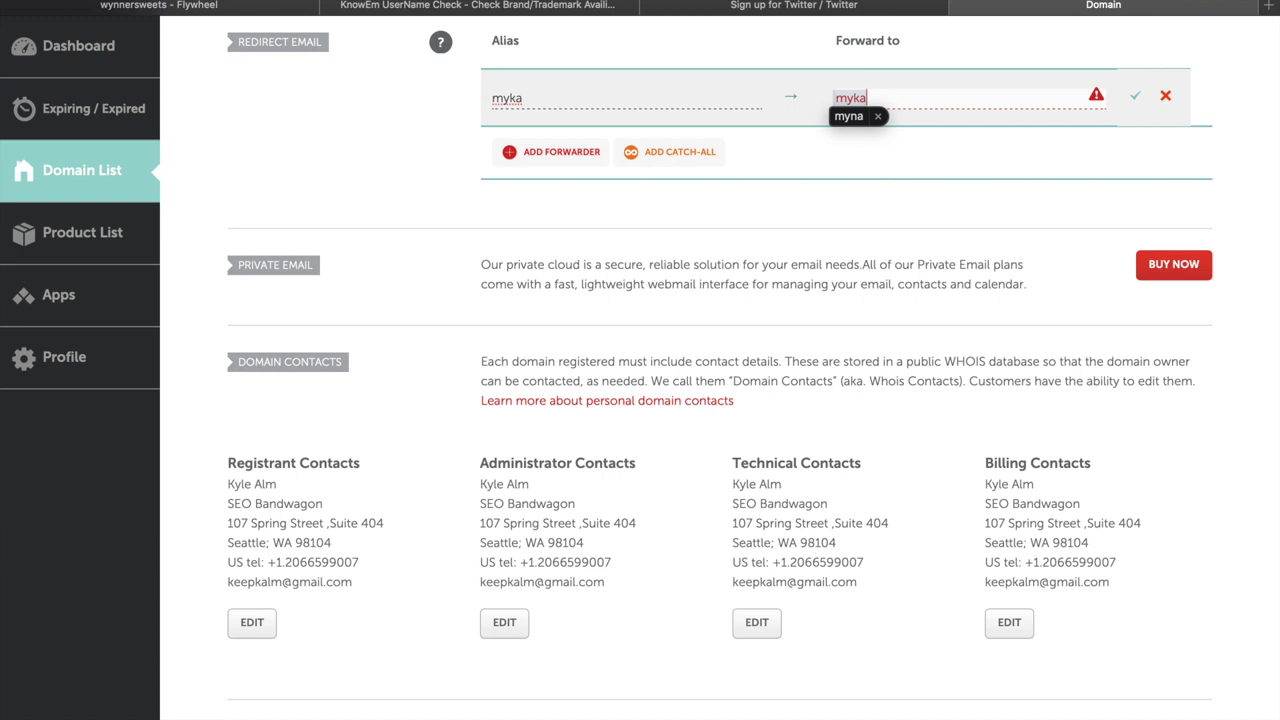
type(".pat")
key("BackSpace")
key("BackSpace")
key("BackSpace")
key("BackSpace")
key("BackSpace")
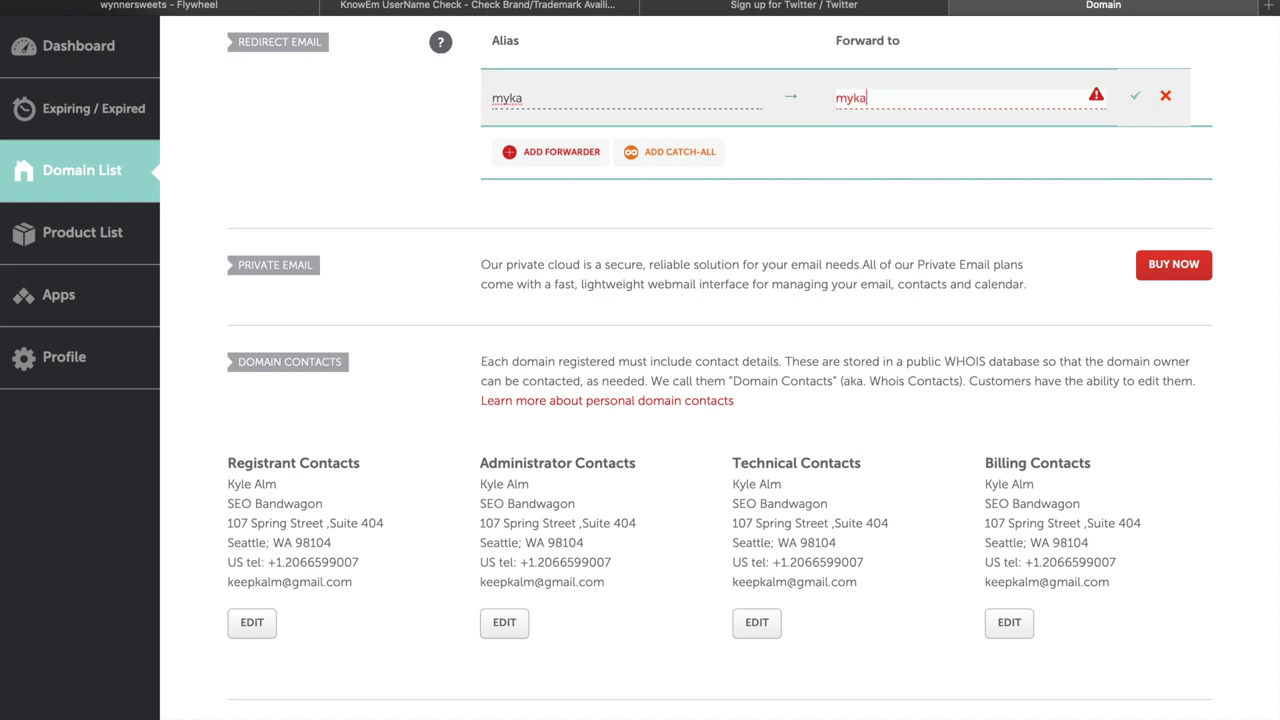
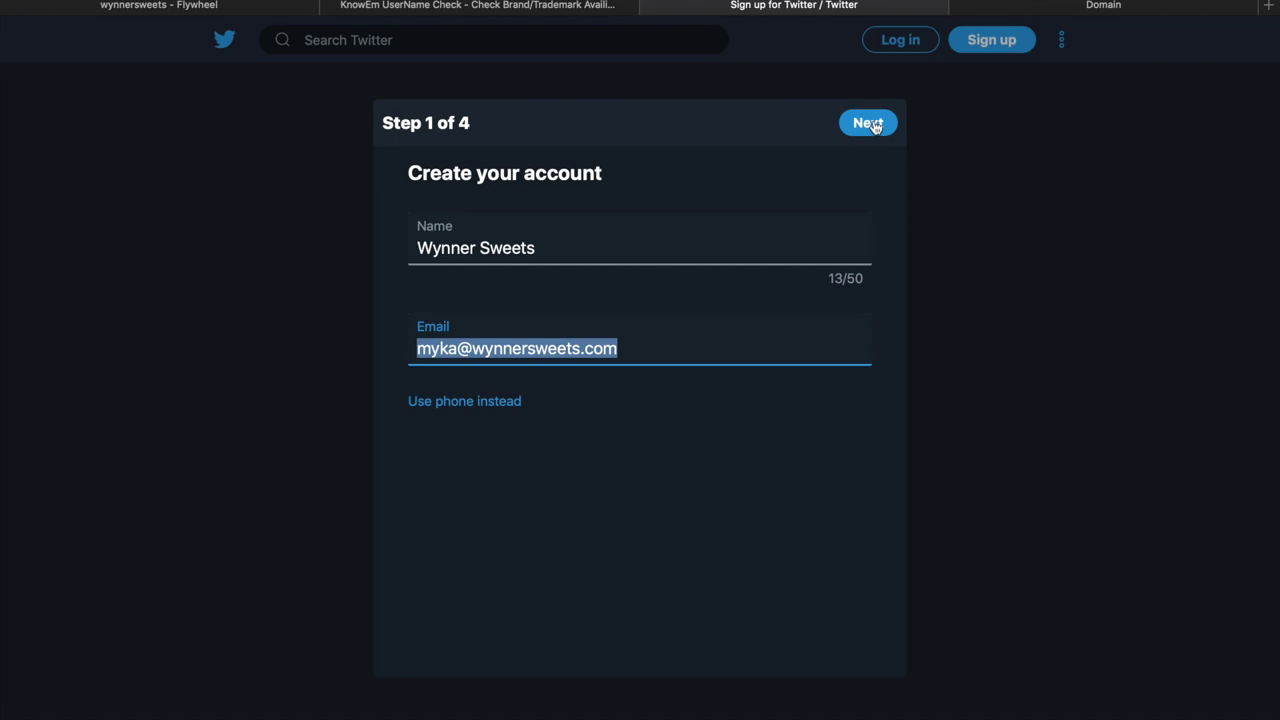
- Submit the Wynner Sweets Twitter sign-up to the verification-code step, then return to KnowEm's results
left_click(868, 124)
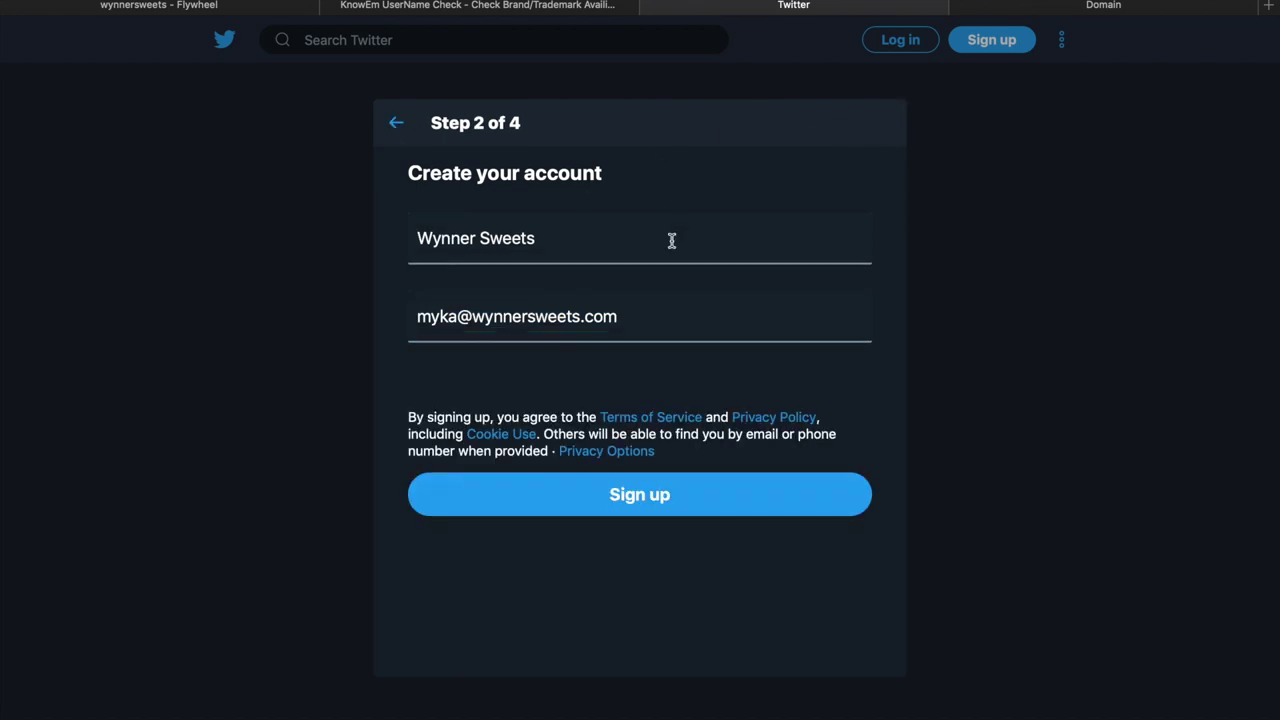
left_click(631, 506)
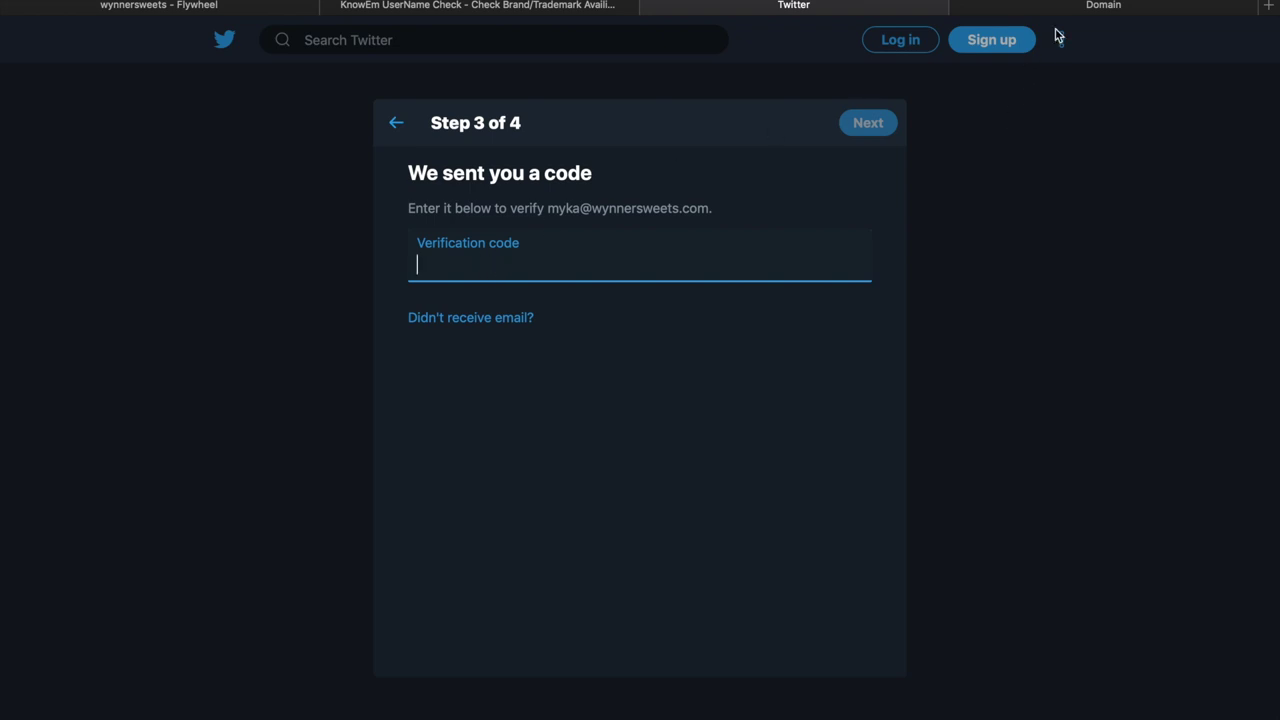
left_click(1110, 6)
left_click(826, 5)
left_click(553, 5)
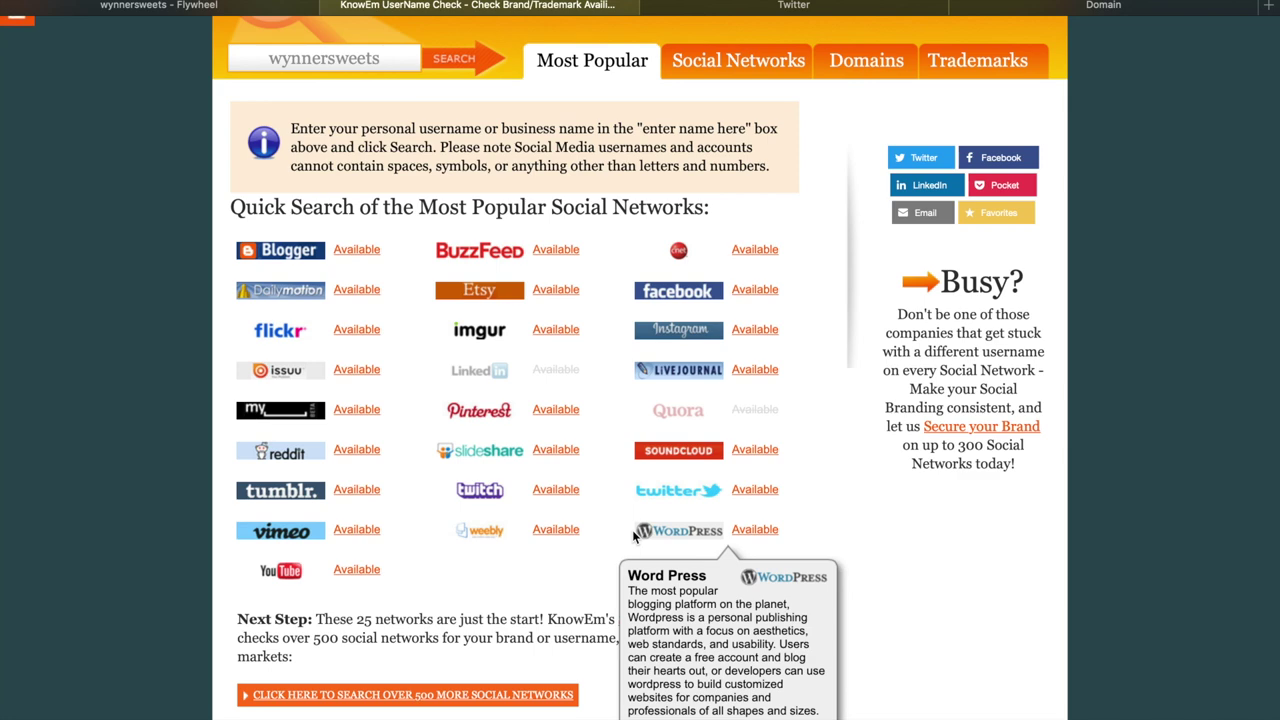
- Open Instagram's sign-up form from KnowEm and enter the business e-mail address
left_click(762, 330)
left_click(805, 452)
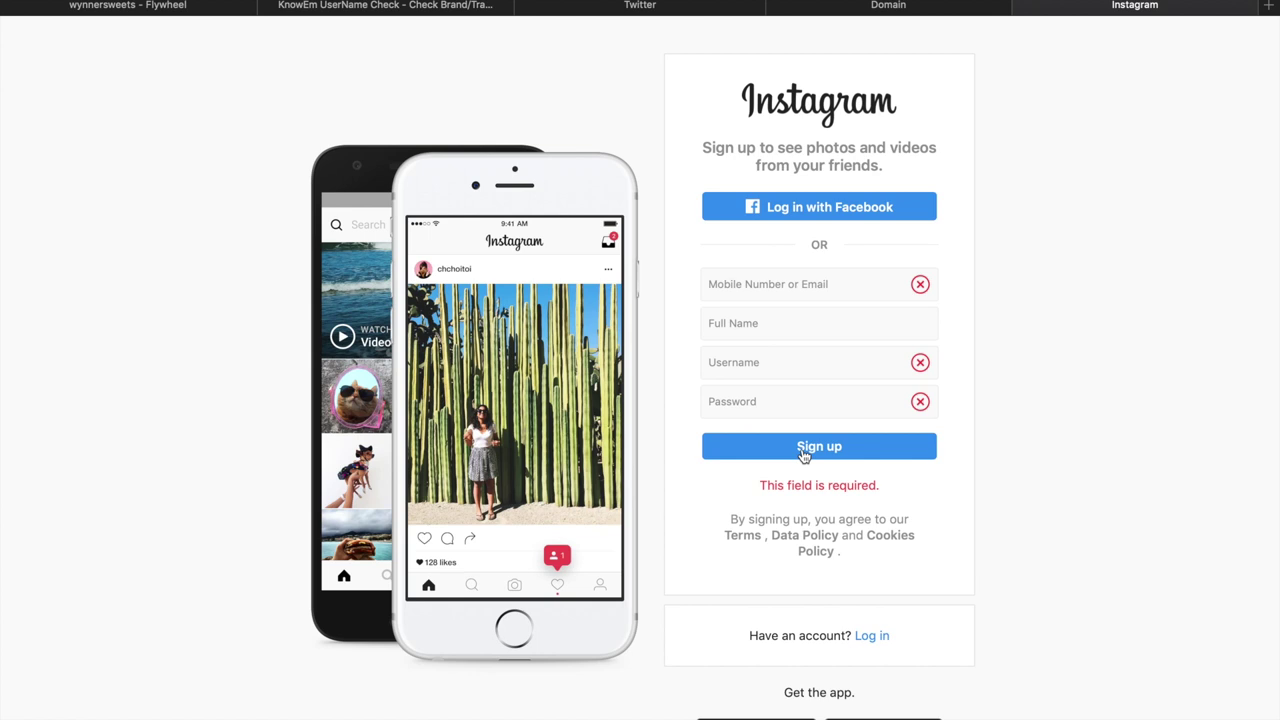
left_click(790, 288)
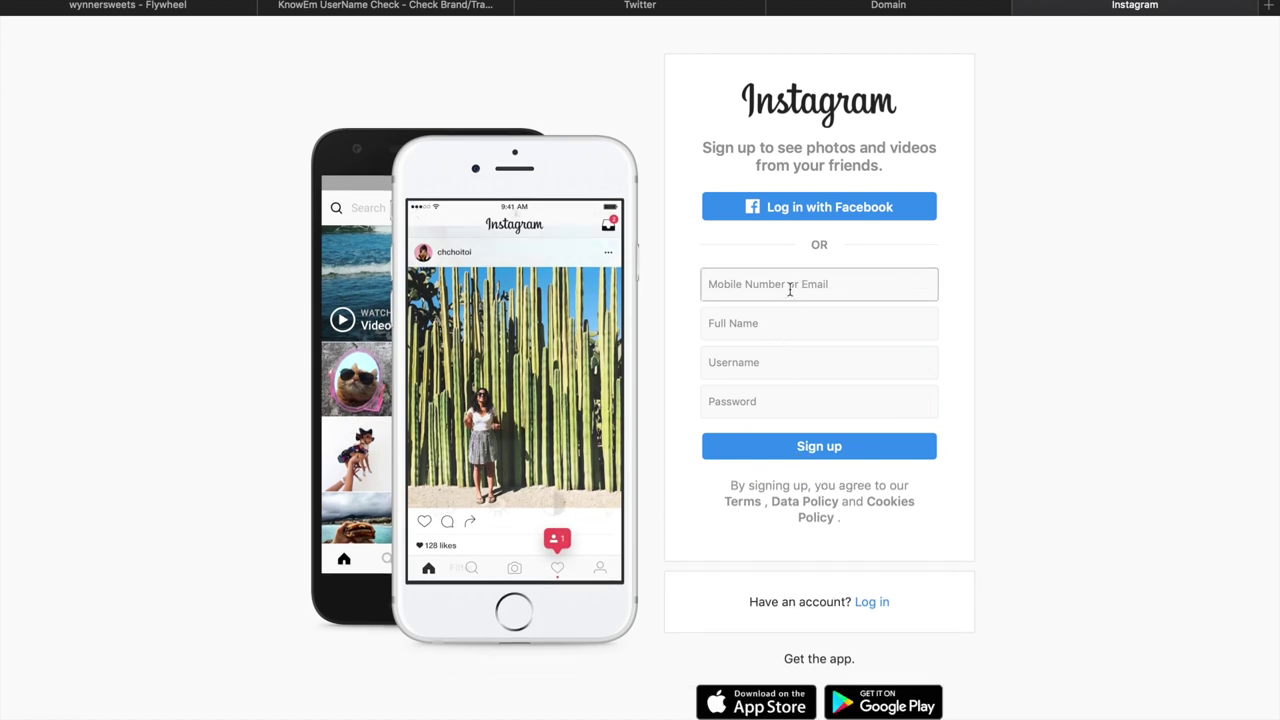
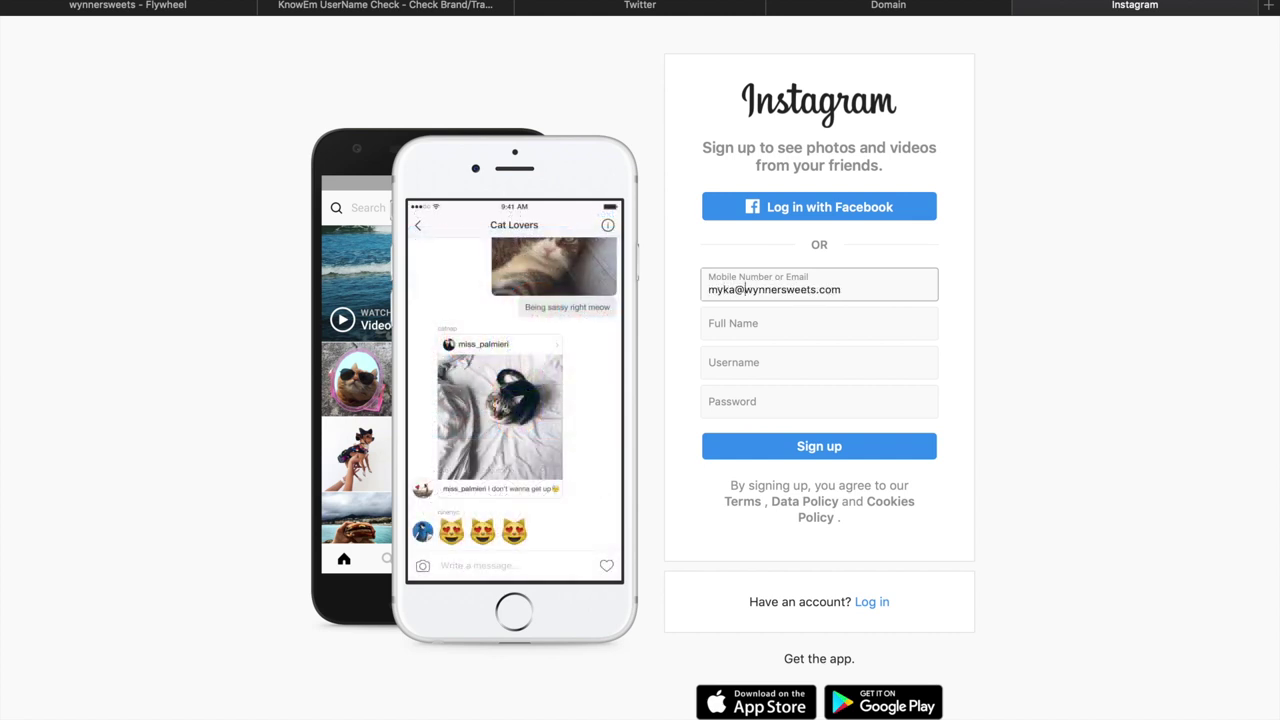
- Fill in the owner's first name and set the Instagram username to wynnersweets
key("Tab")
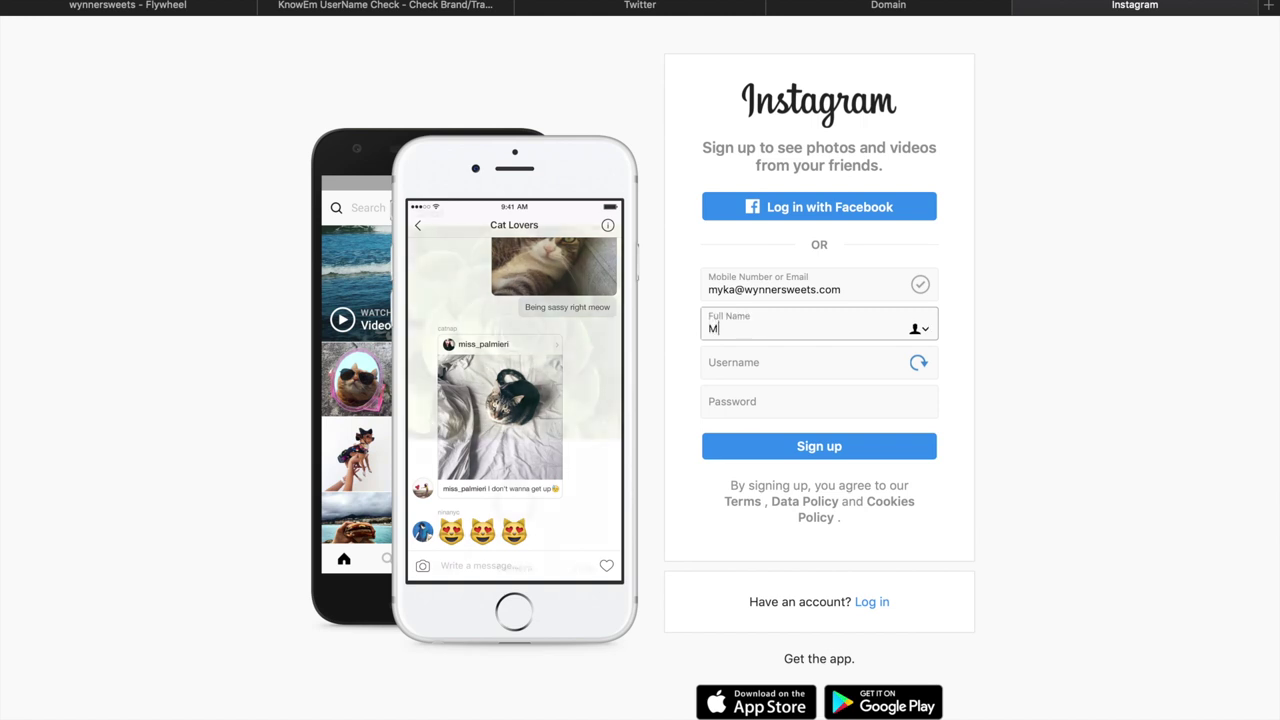
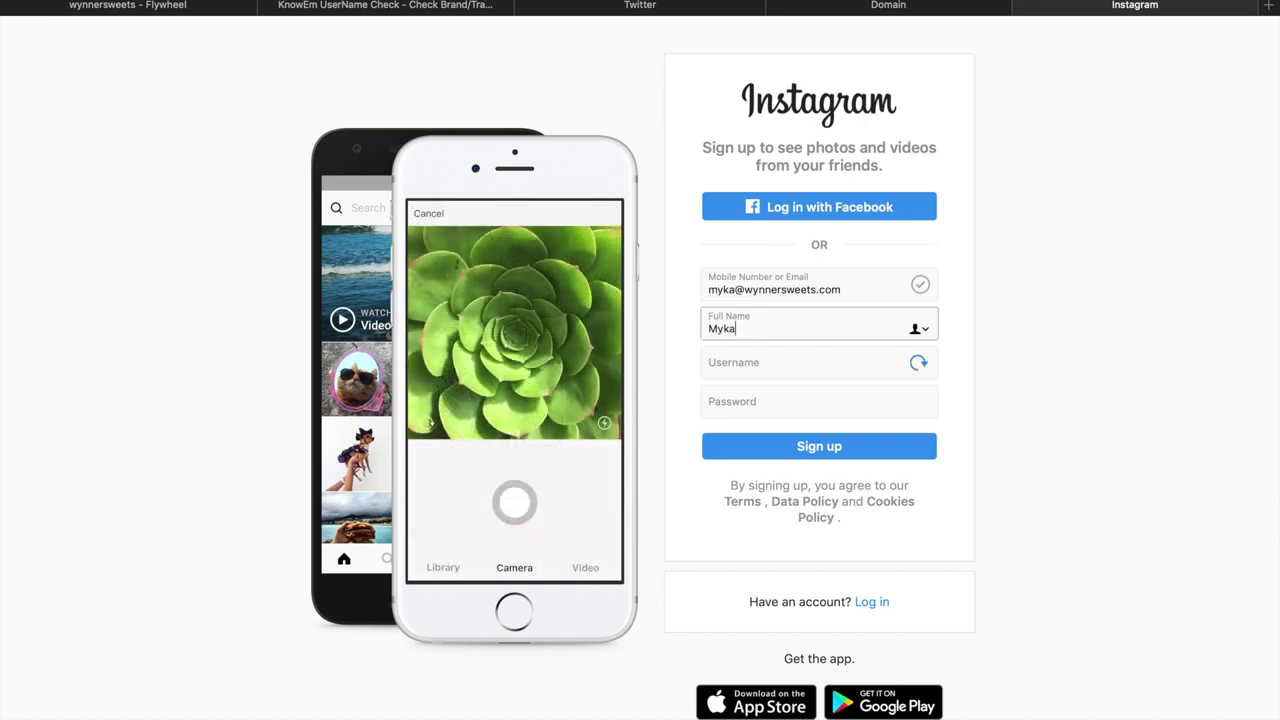
key("Tab")
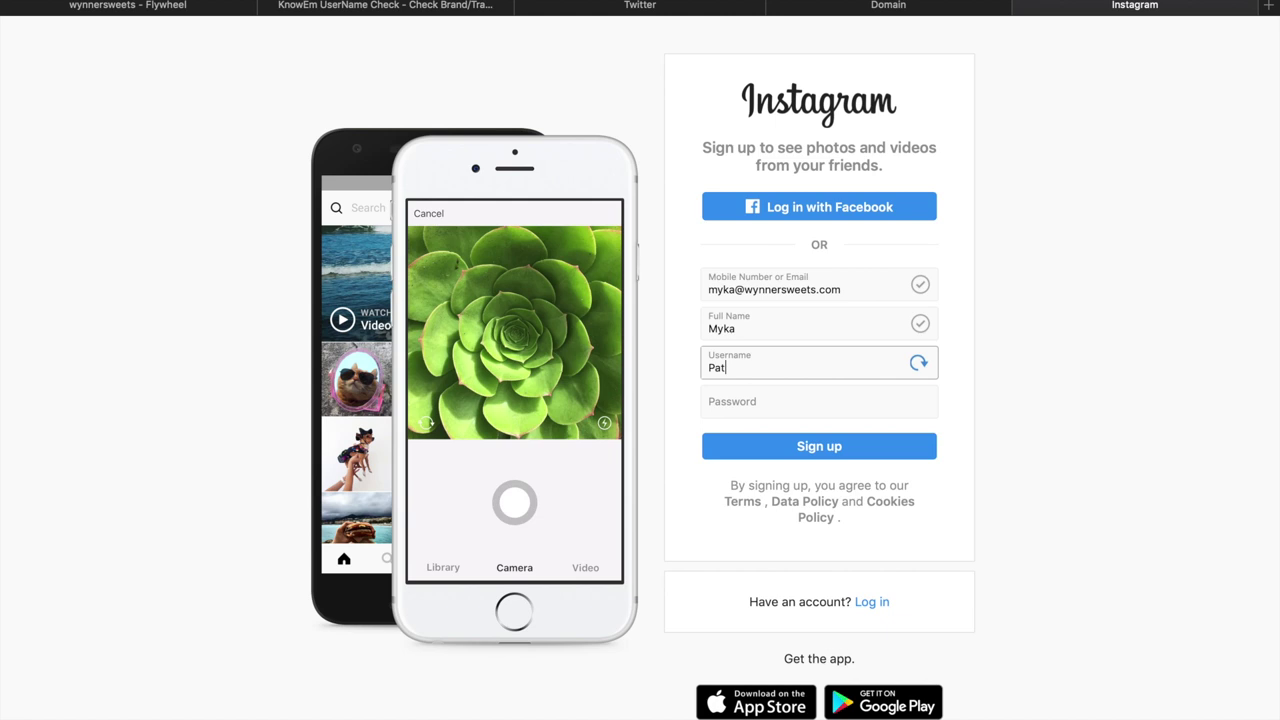
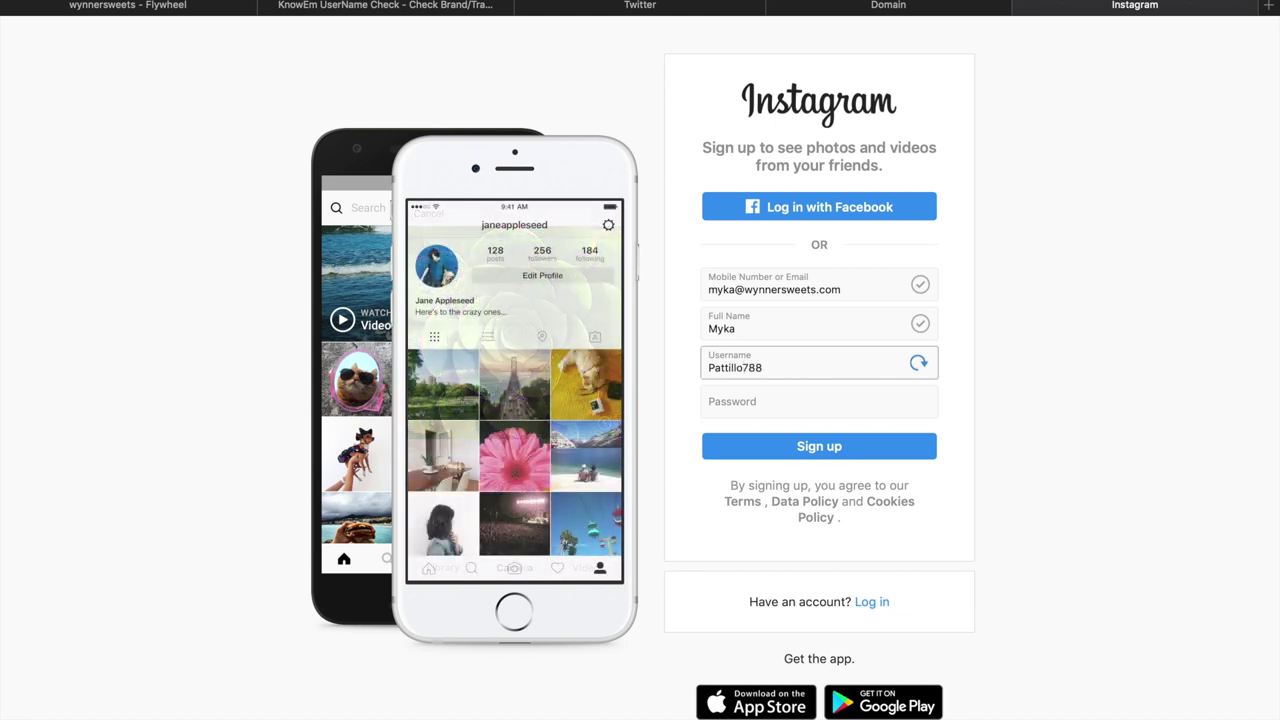
key("BackSpace")
key("BackSpace")
key("BackSpace")
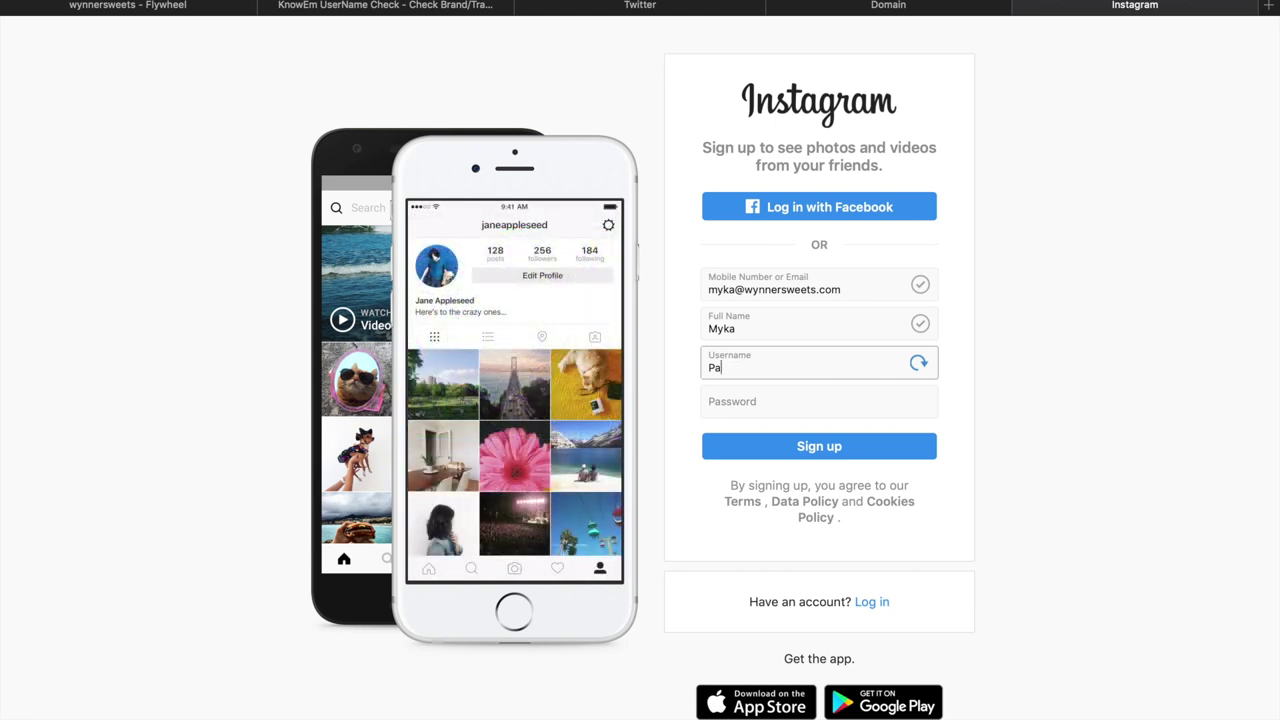
key("BackSpace")
key("BackSpace")
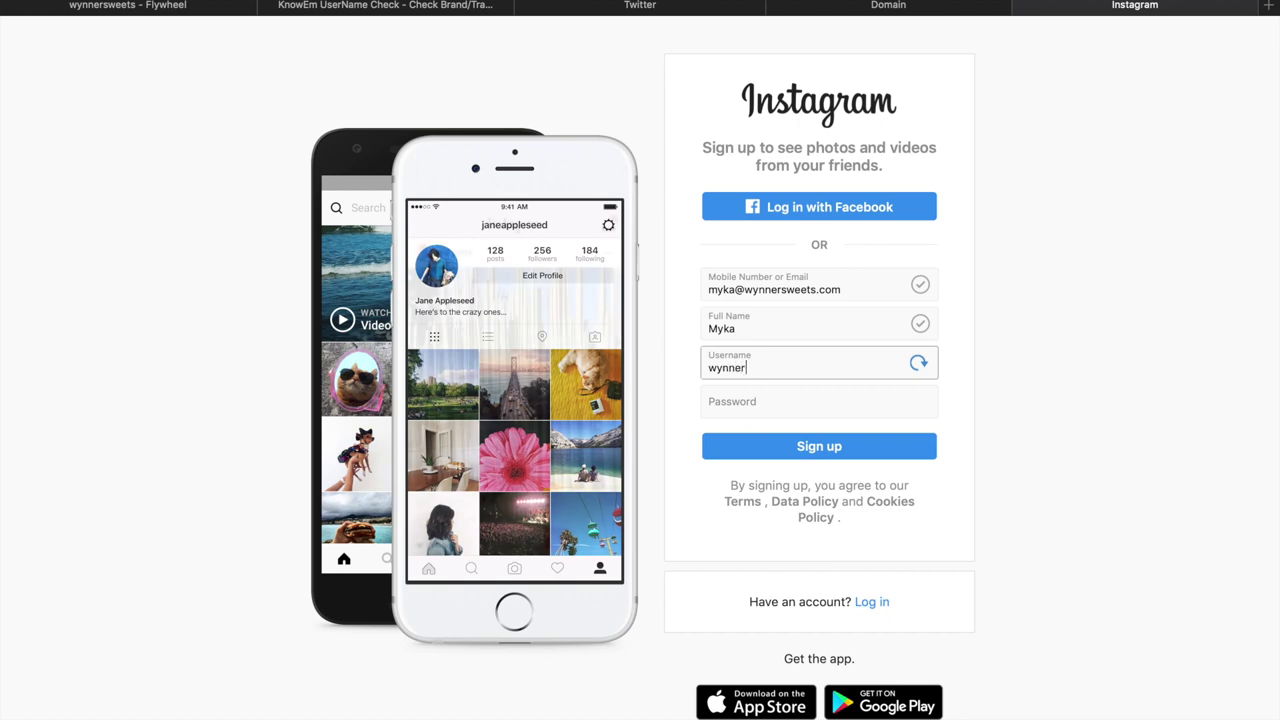
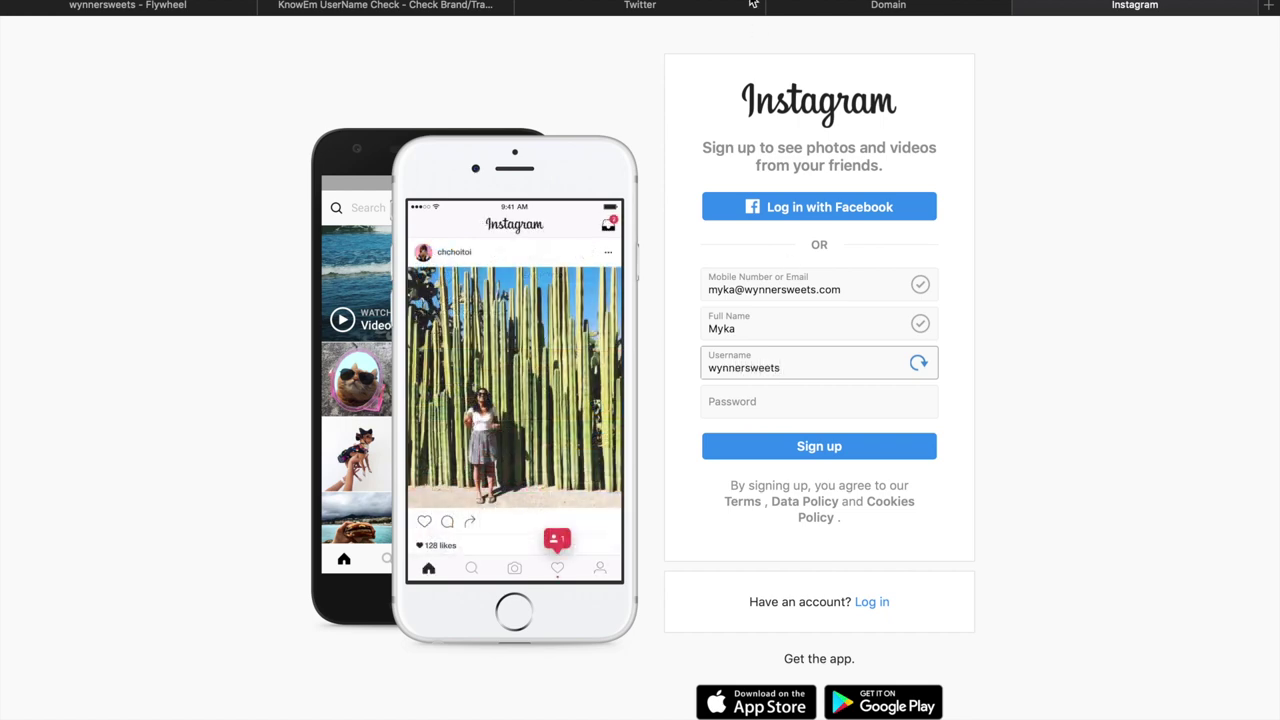
left_click(686, 5)
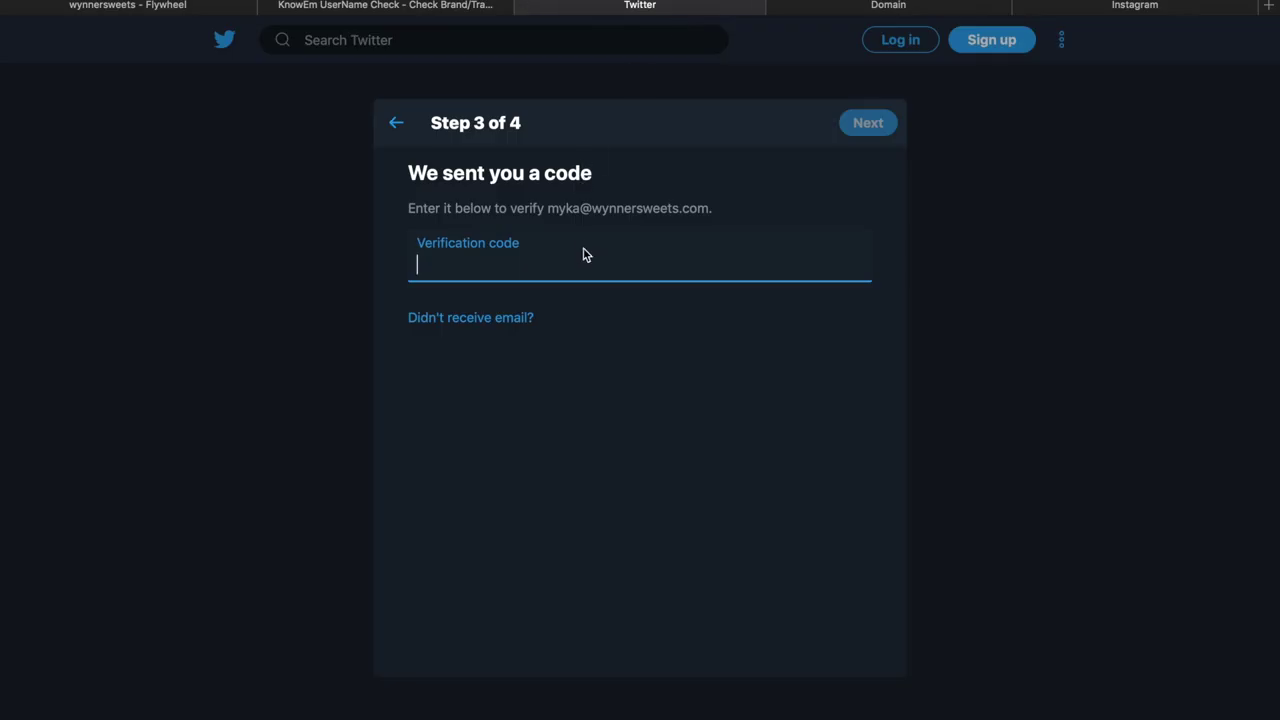
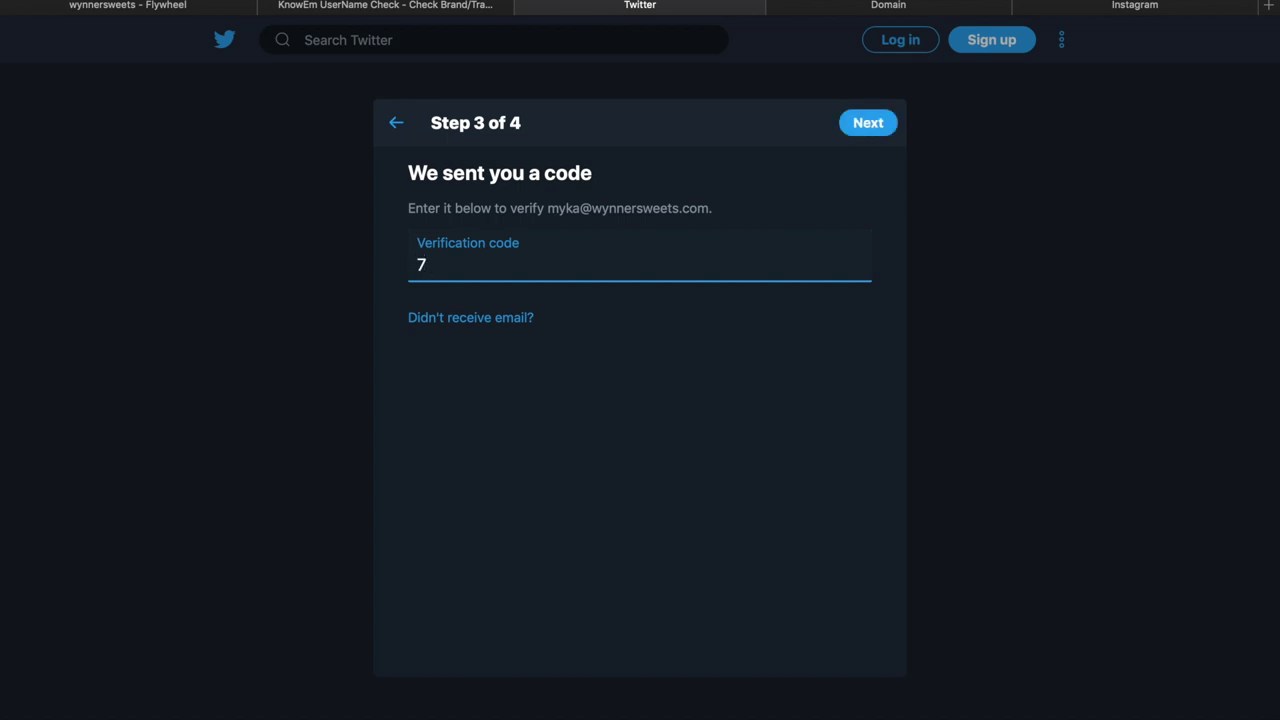
- Verify the Twitter account with the emailed code and fill in the saved password
left_click(866, 126)
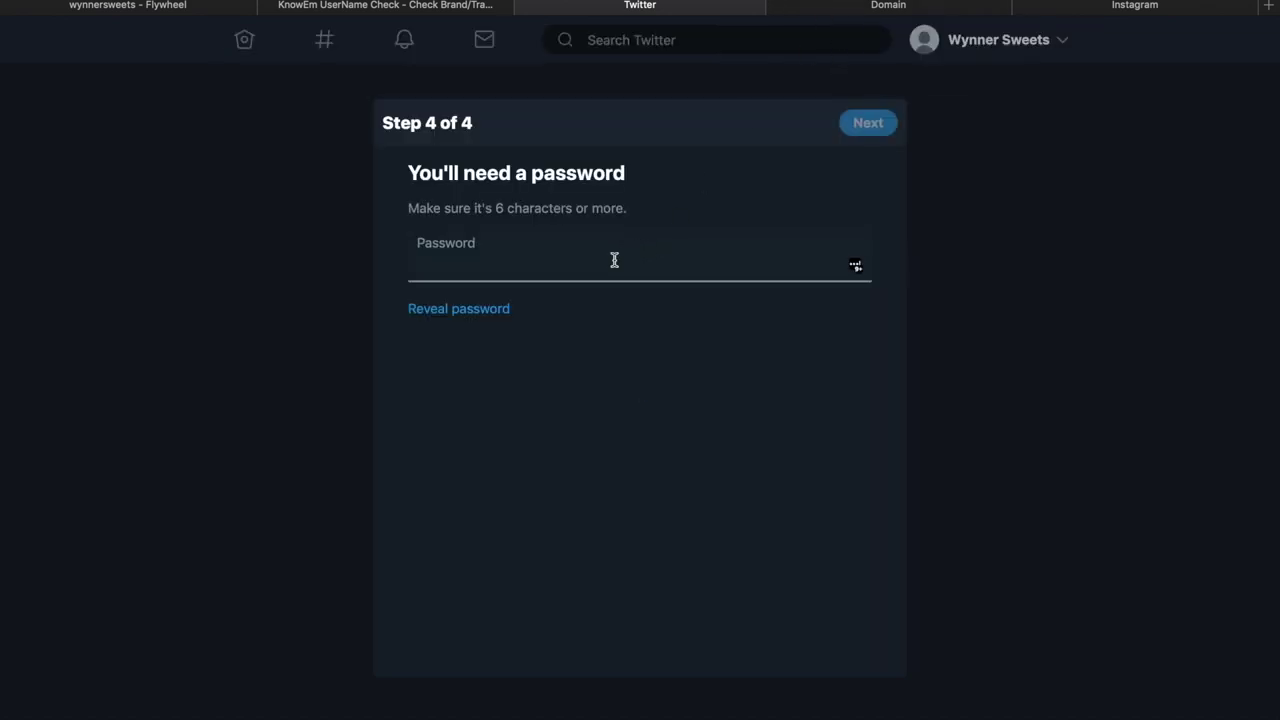
left_click(555, 263)
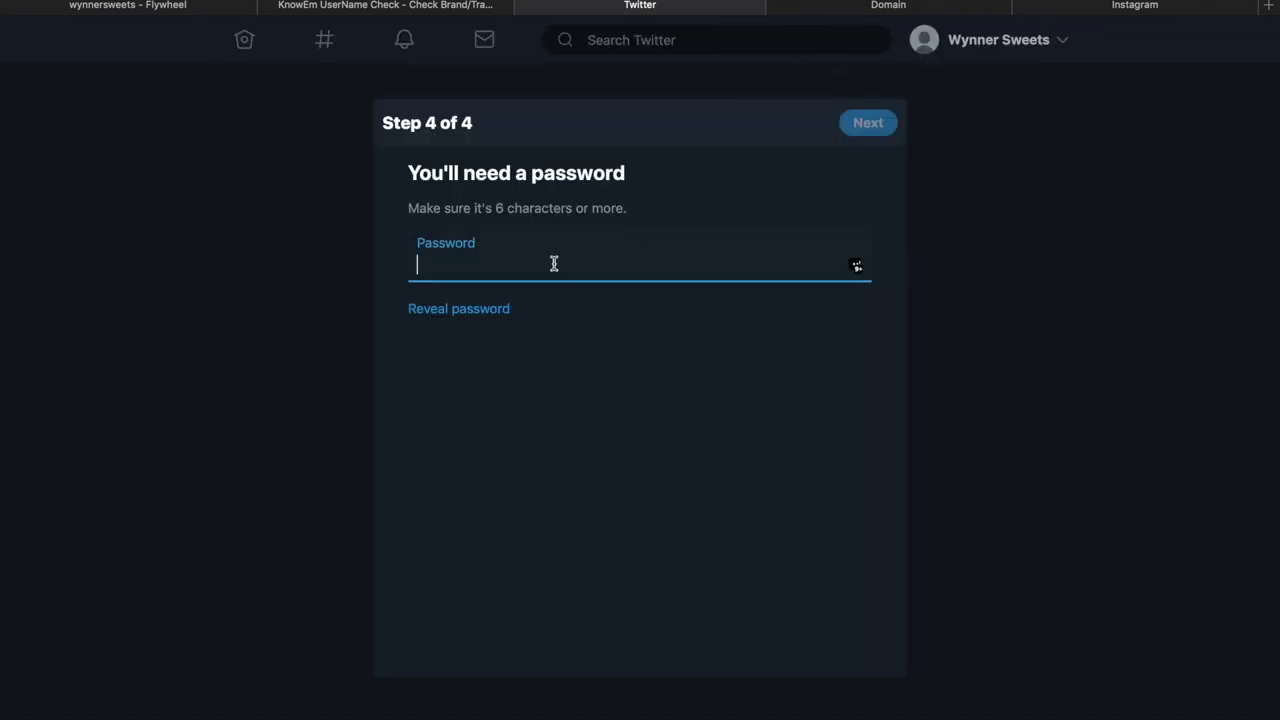
left_click(857, 268)
left_click(600, 366)
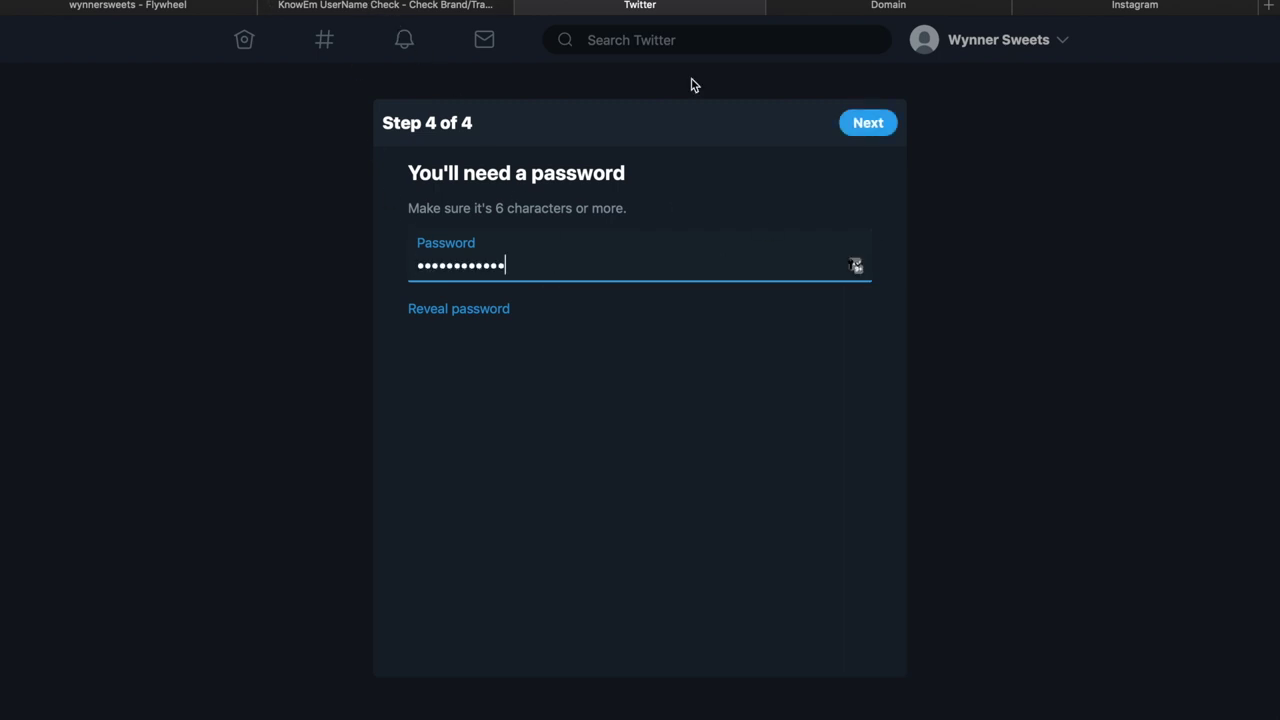
left_click(846, 8)
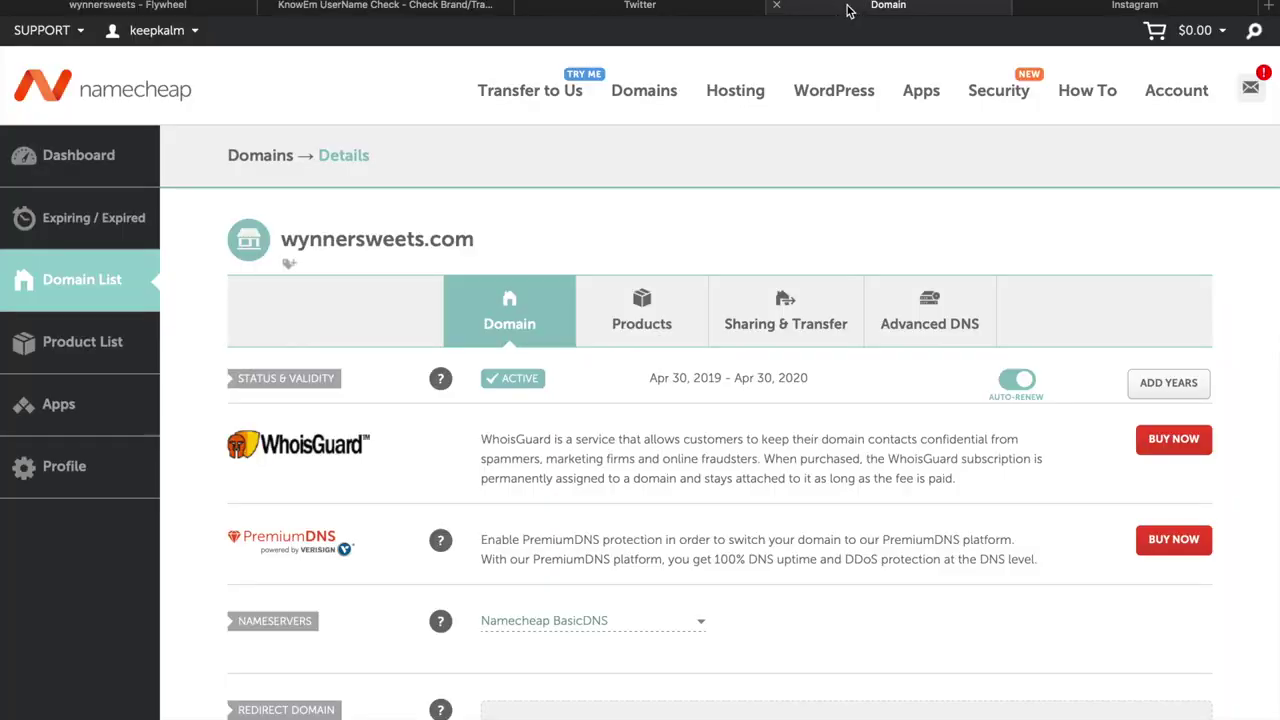
- Paste the saved password into Instagram's sign-up form, submit it, and decline saving the password
left_click(1063, 12)
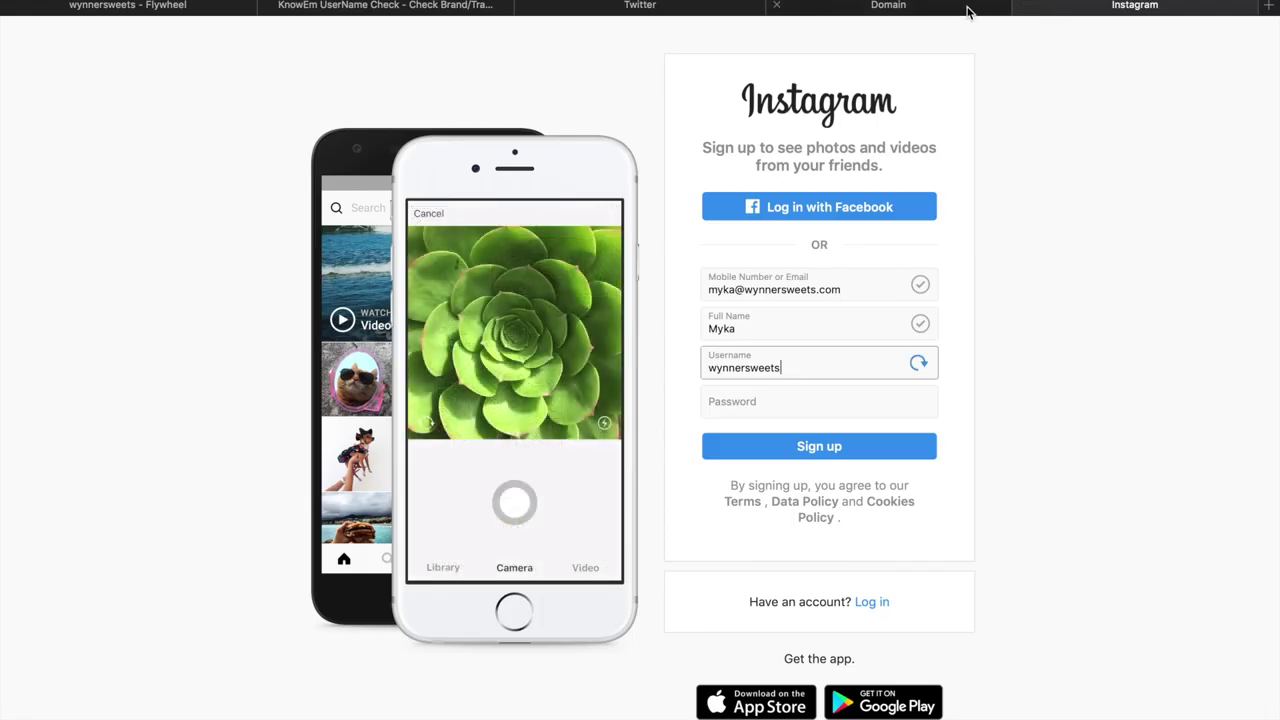
left_click_drag(967, 10, 640, 8)
left_click(1135, 6)
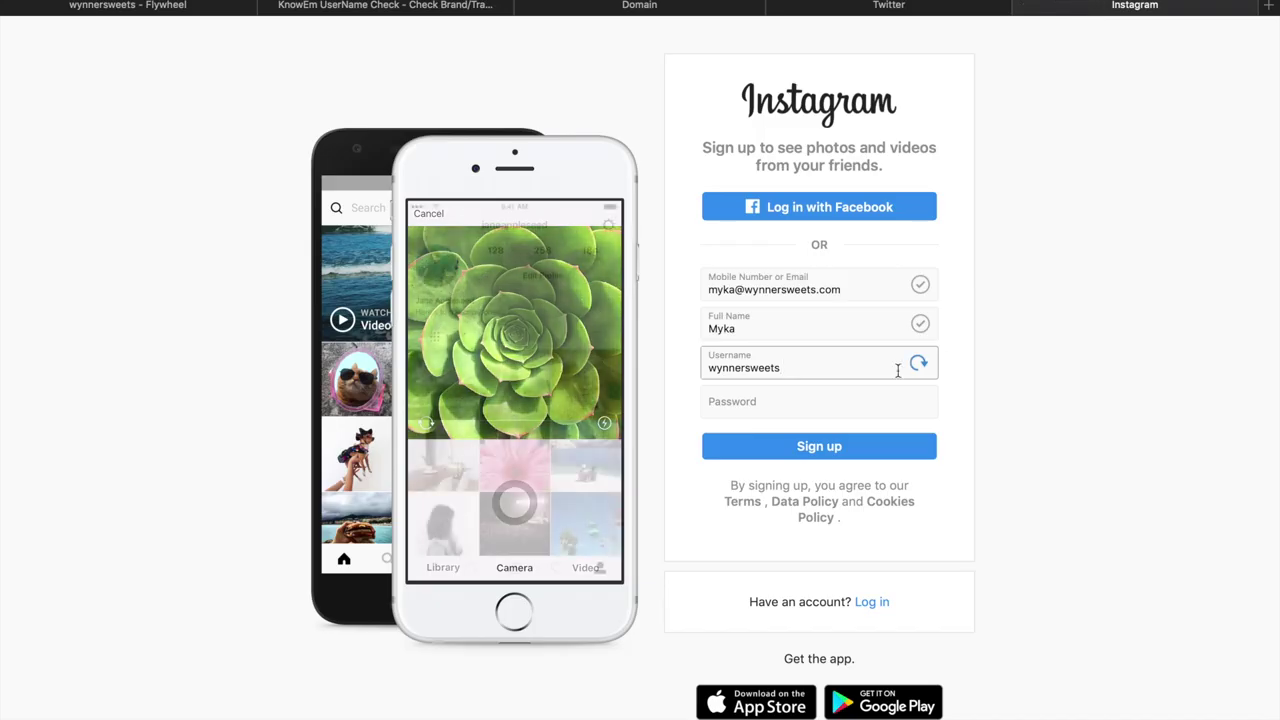
left_click(872, 387)
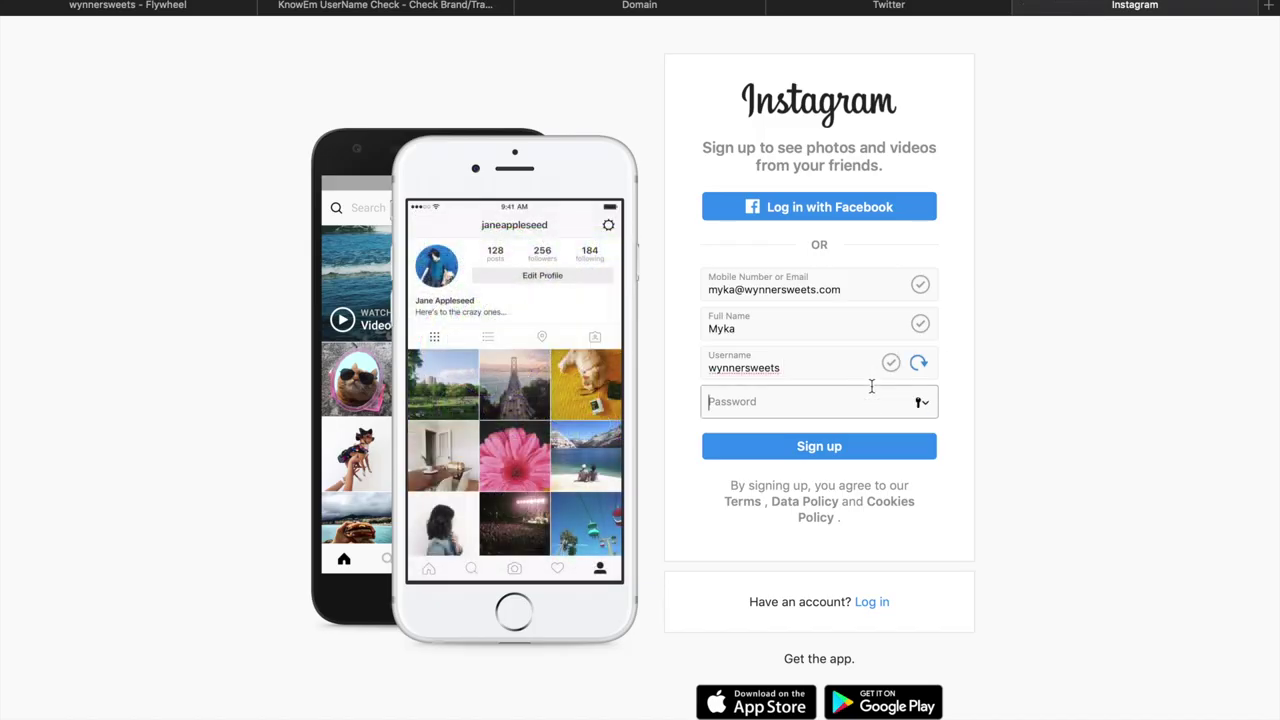
key("ctrl+v")
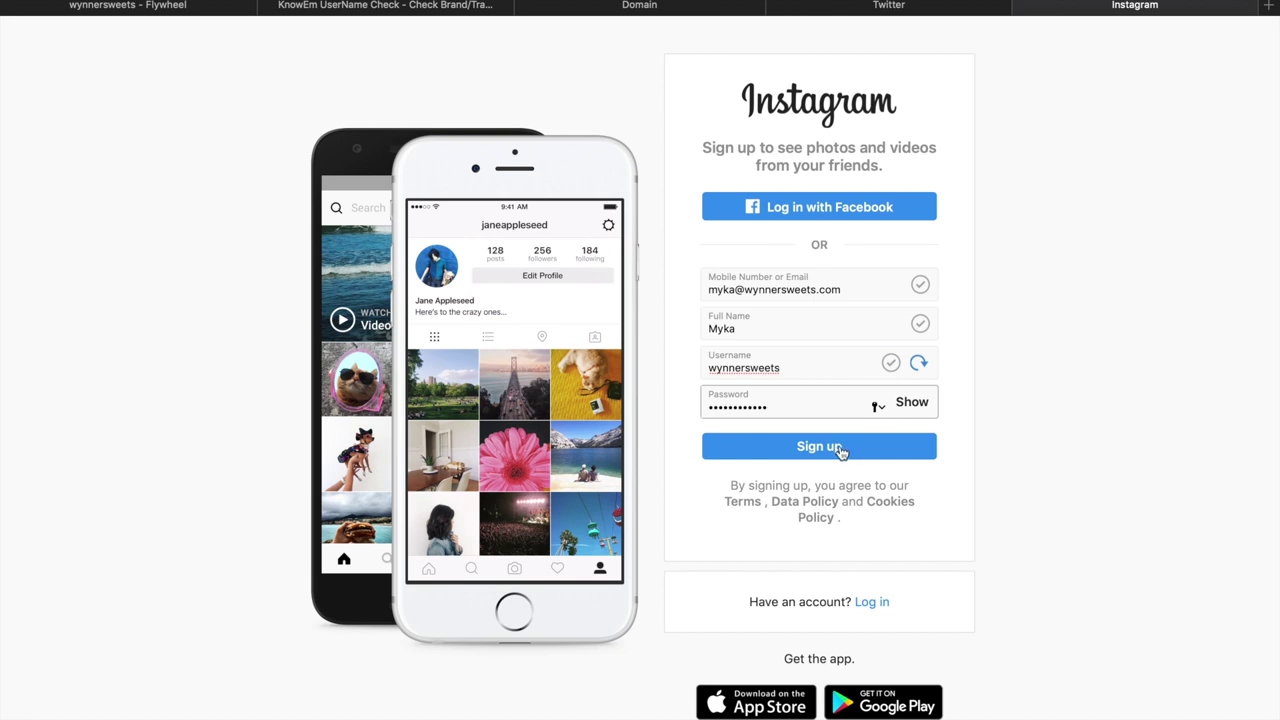
left_click(838, 449)
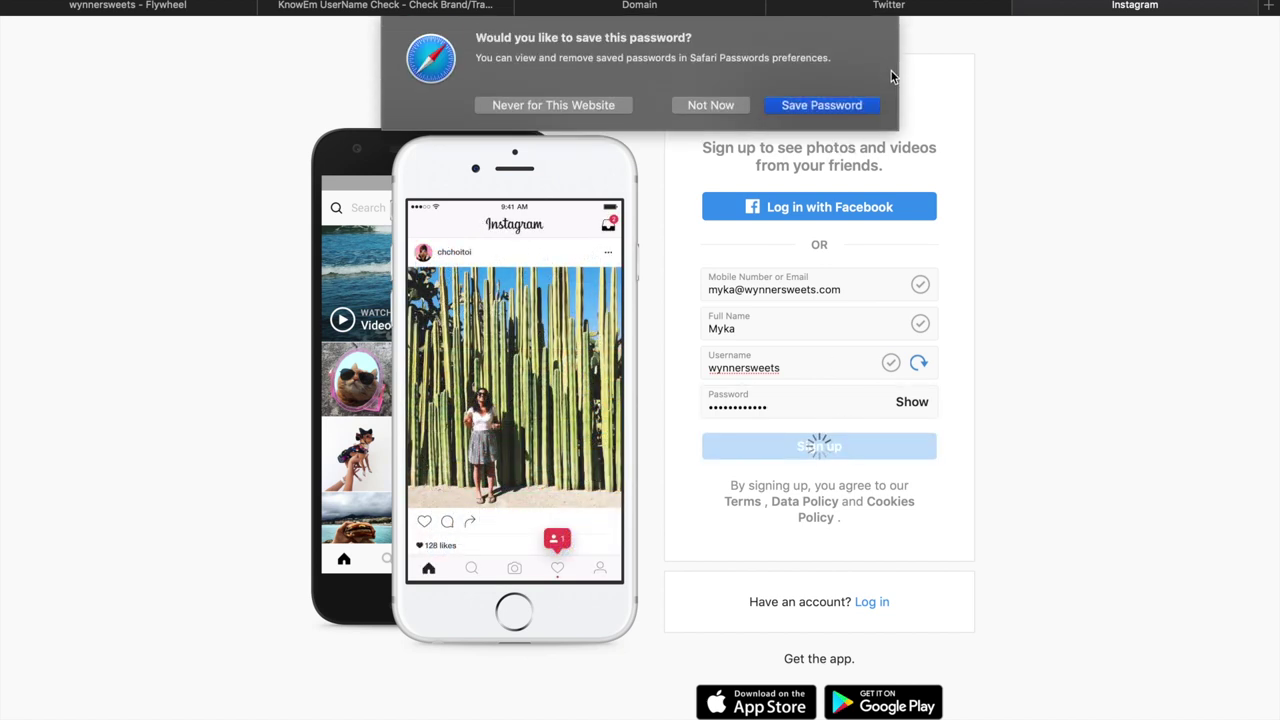
left_click(725, 106)
- Confirm the Twitter password, save the login to LastPass, skip the photo, and paste the bakery bio
left_click(893, 6)
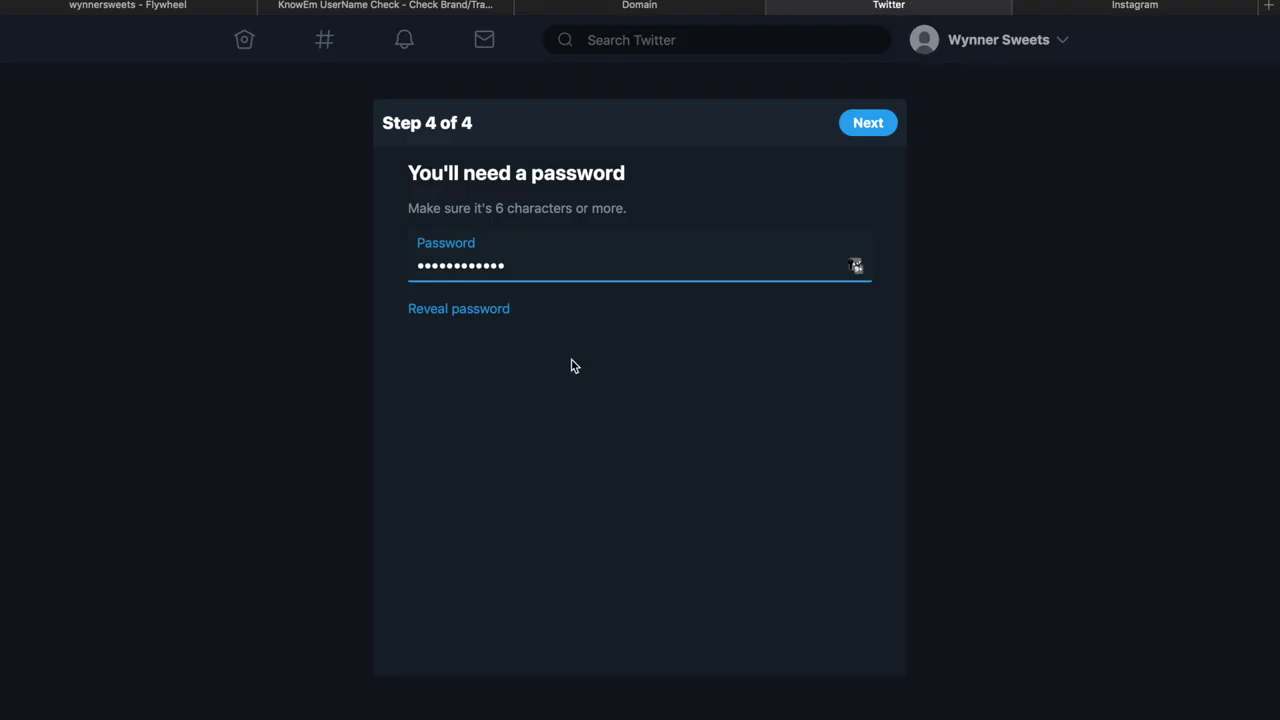
left_click(864, 124)
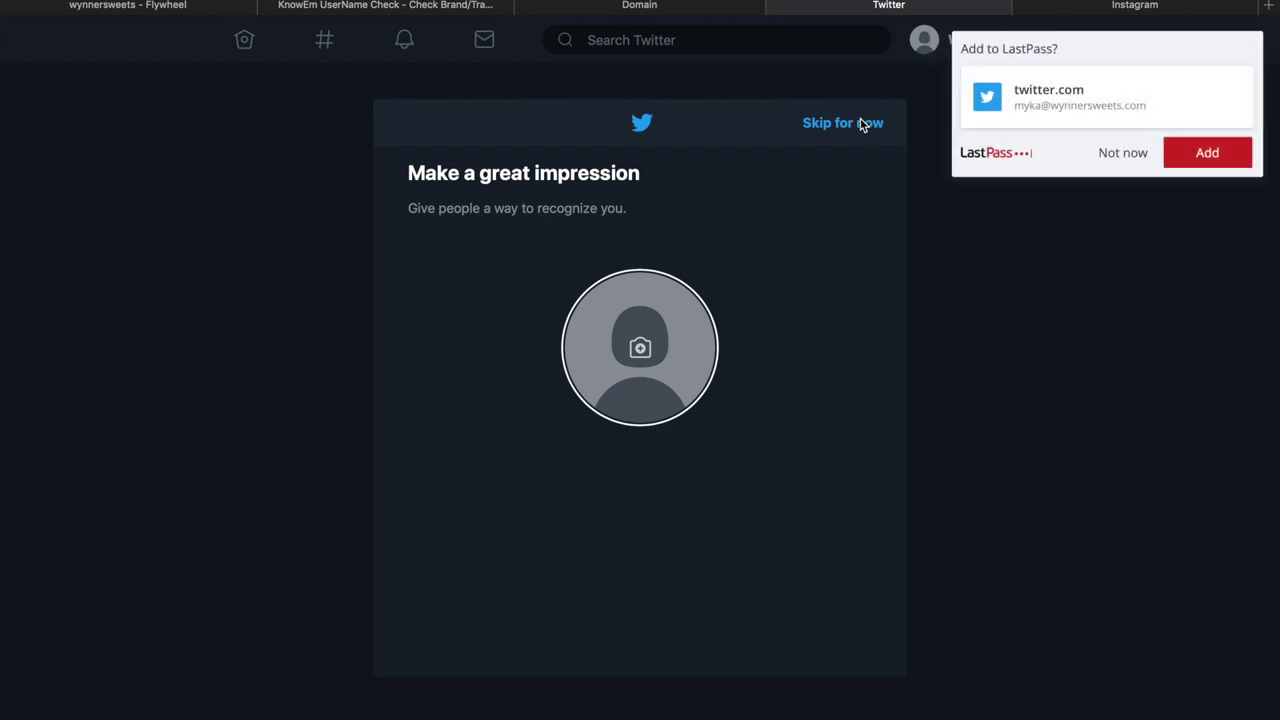
left_click(1208, 155)
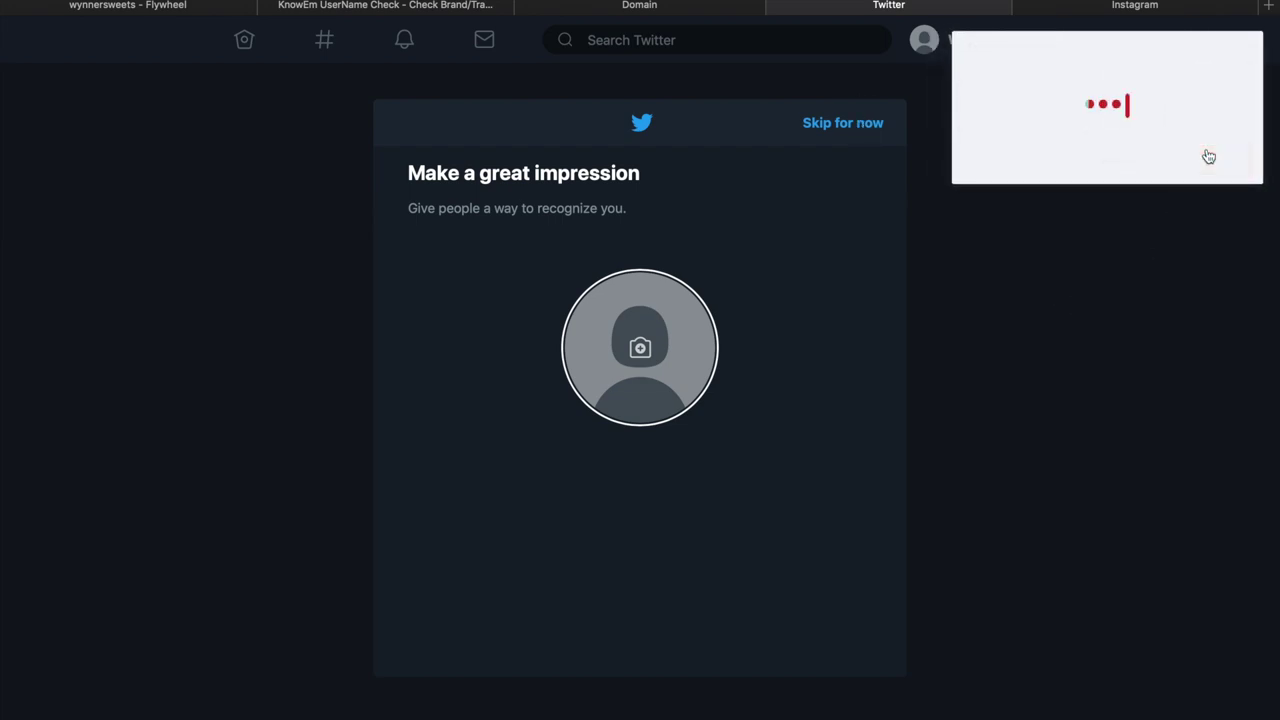
left_click(845, 131)
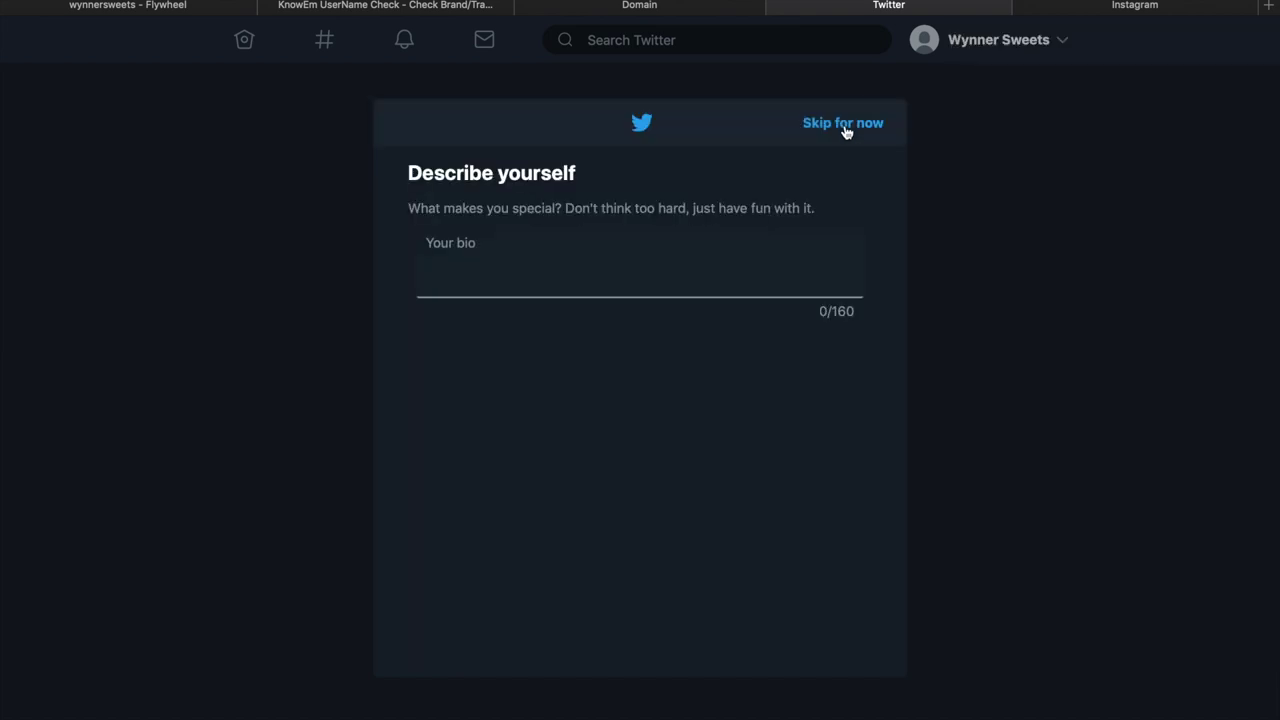
left_click(677, 289)
type("Gluten-Free Baked Goods, Cakes, Cookies, Cupcakes, Breads, & Pie Crusts")
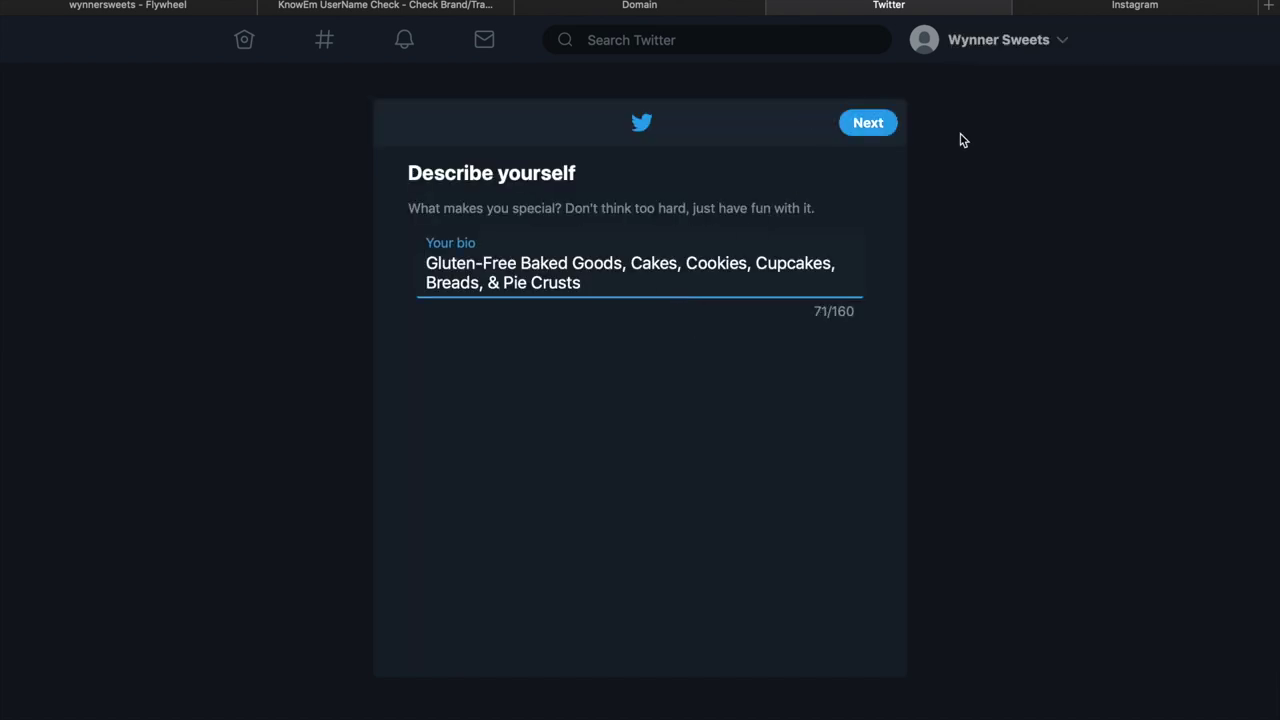
- Add #glutenfree and Food as Twitter interests
left_click(879, 127)
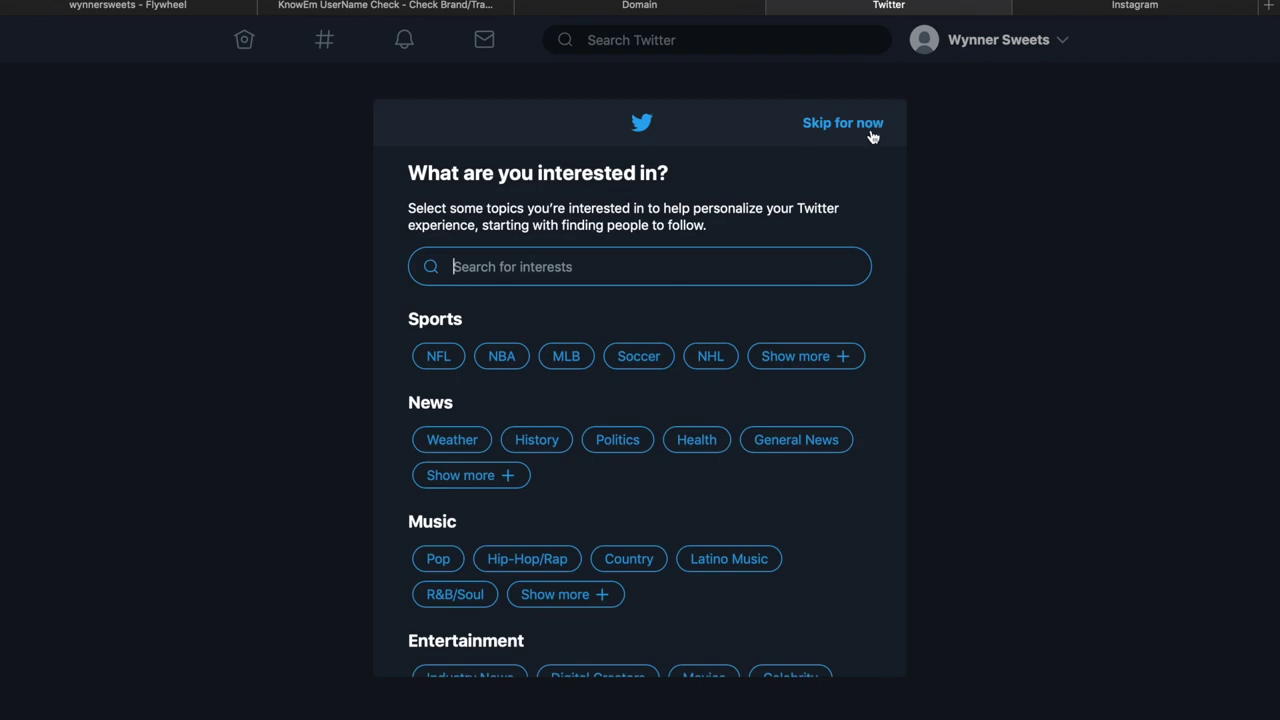
type("gluten")
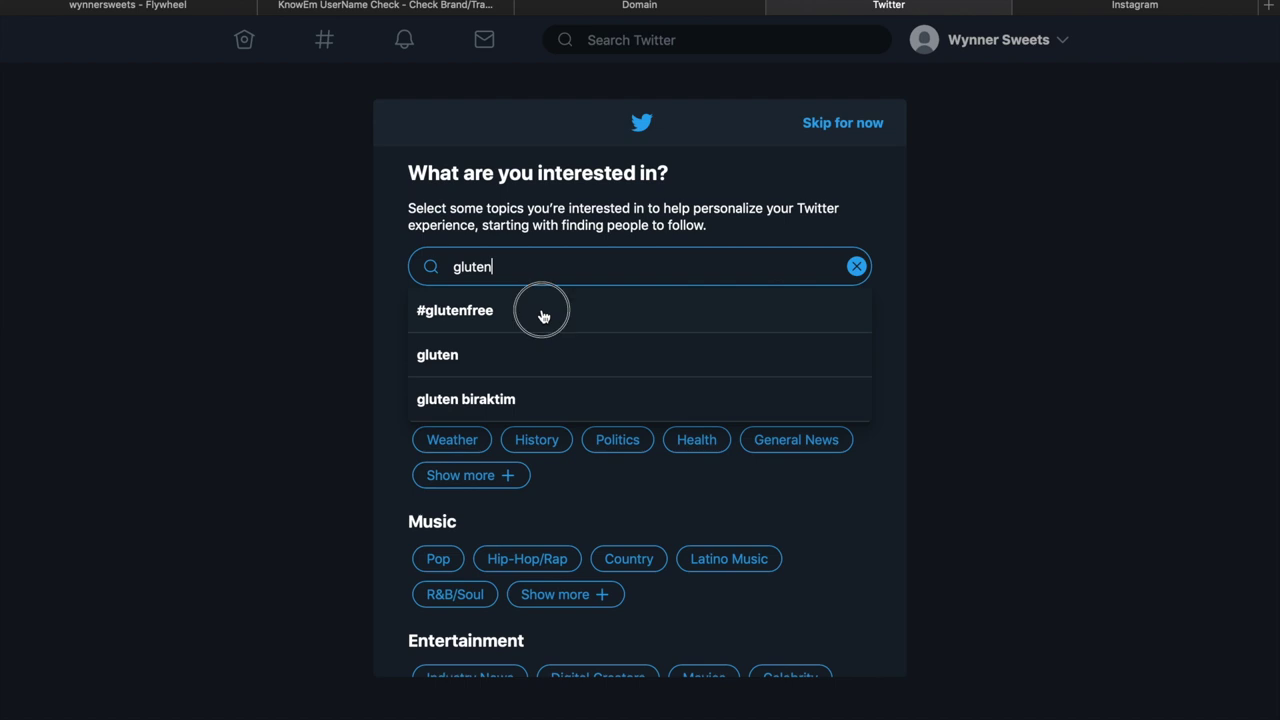
left_click(543, 314)
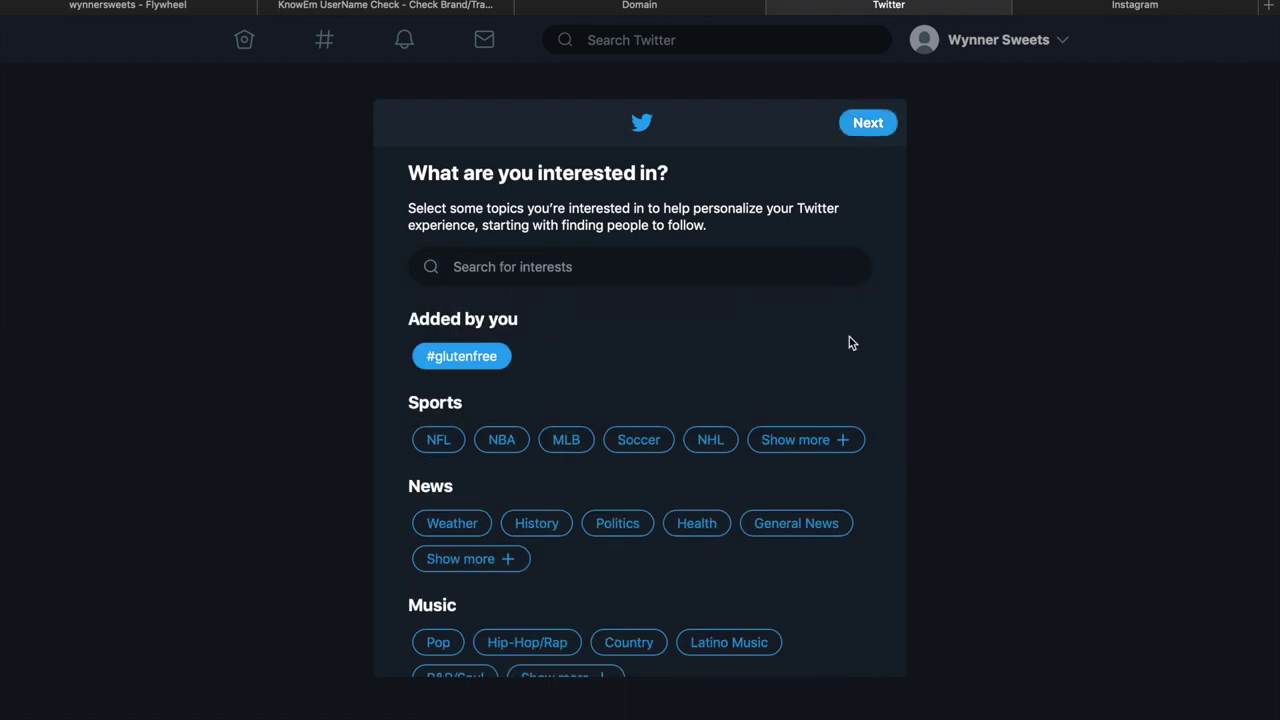
scroll(849, 343, "down", 6)
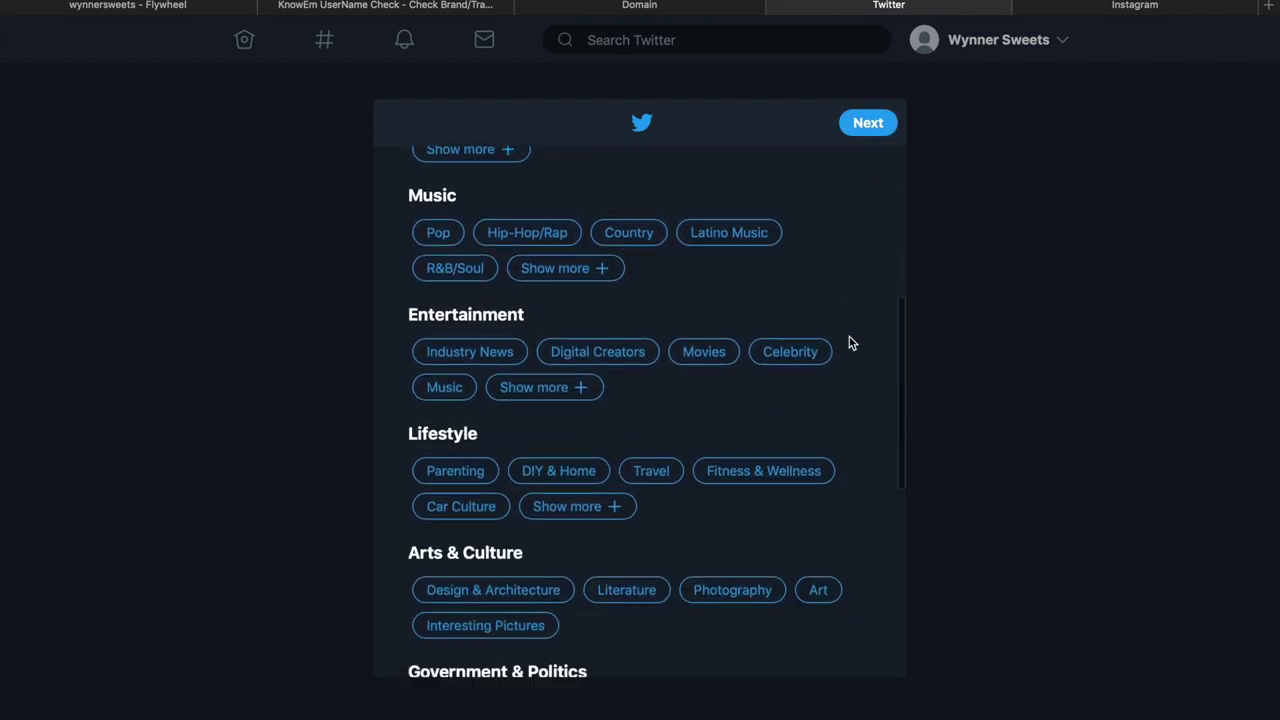
scroll(849, 343, "up", 6)
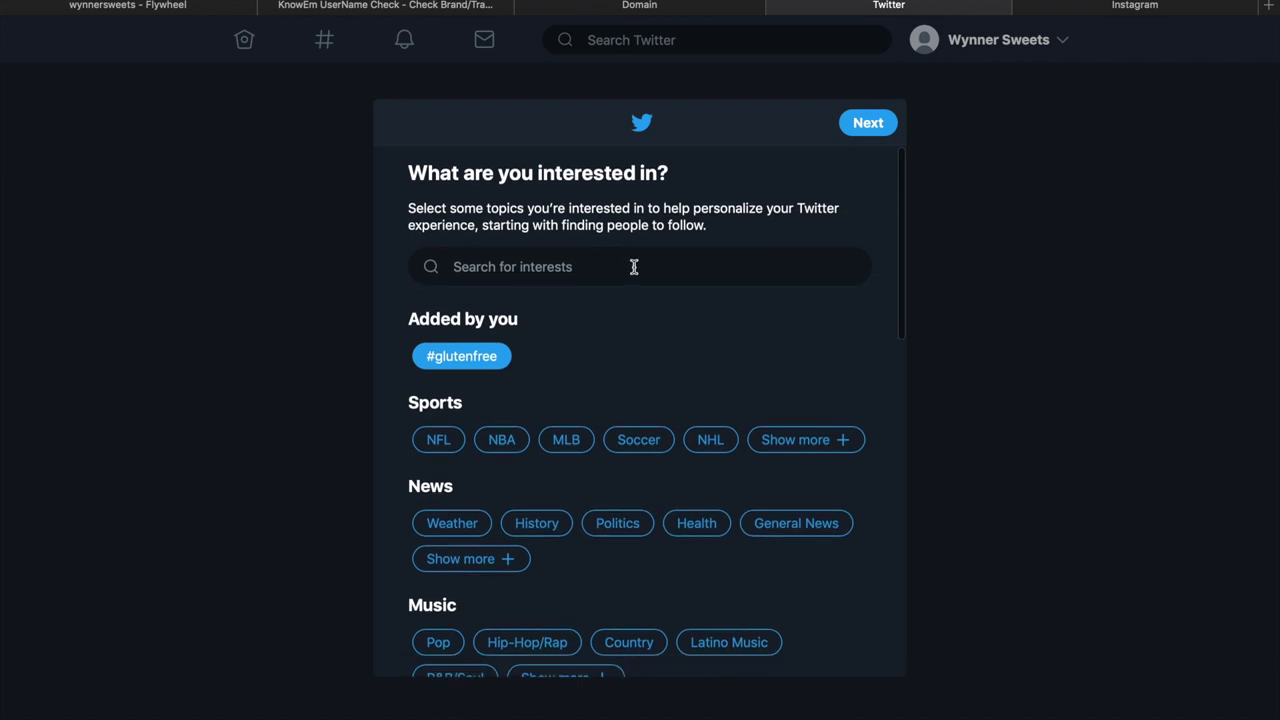
left_click(634, 267)
type("food")
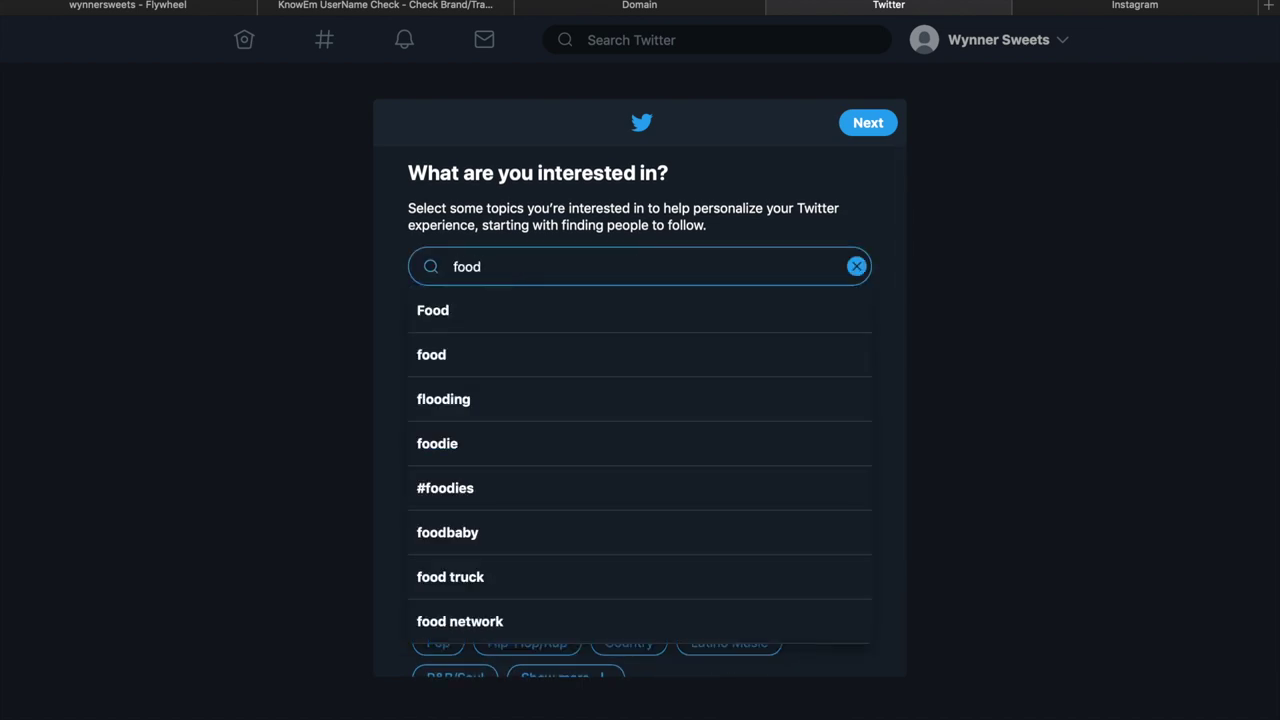
left_click(572, 315)
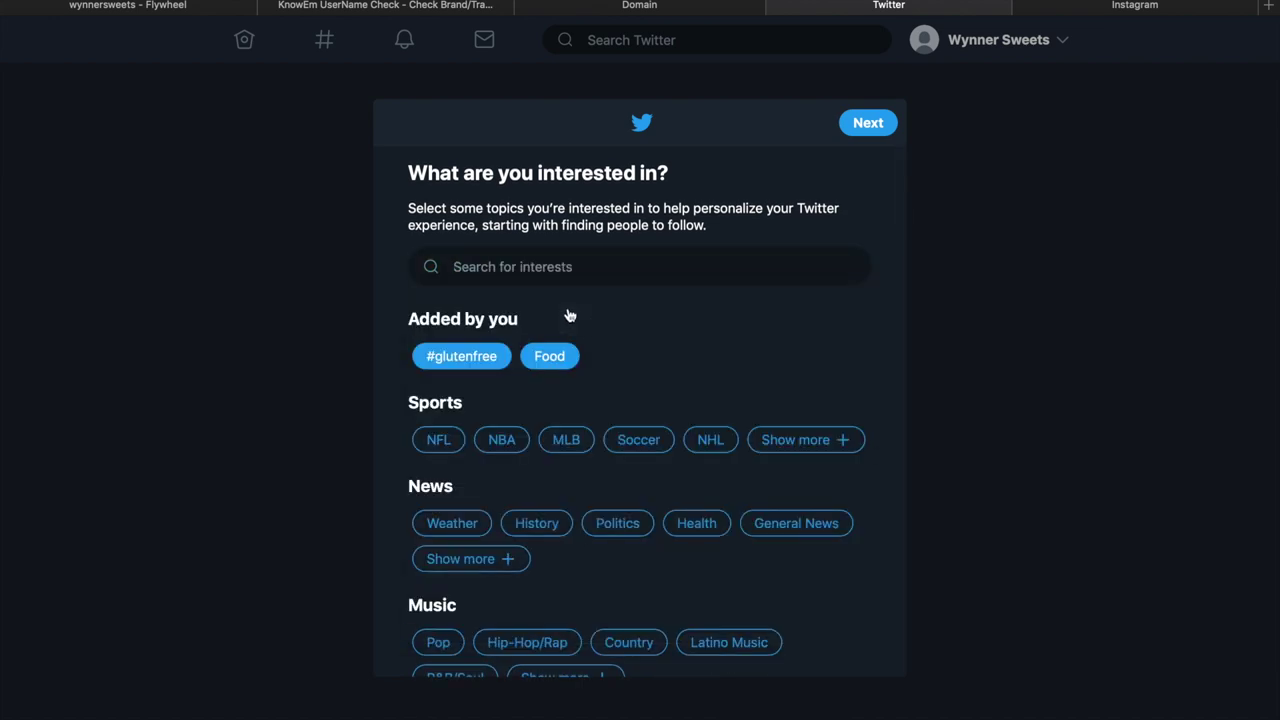
- Try further interest searches like 'foodie' and 'gluten free', then clear the search and continue
left_click(567, 272)
type("foodie")
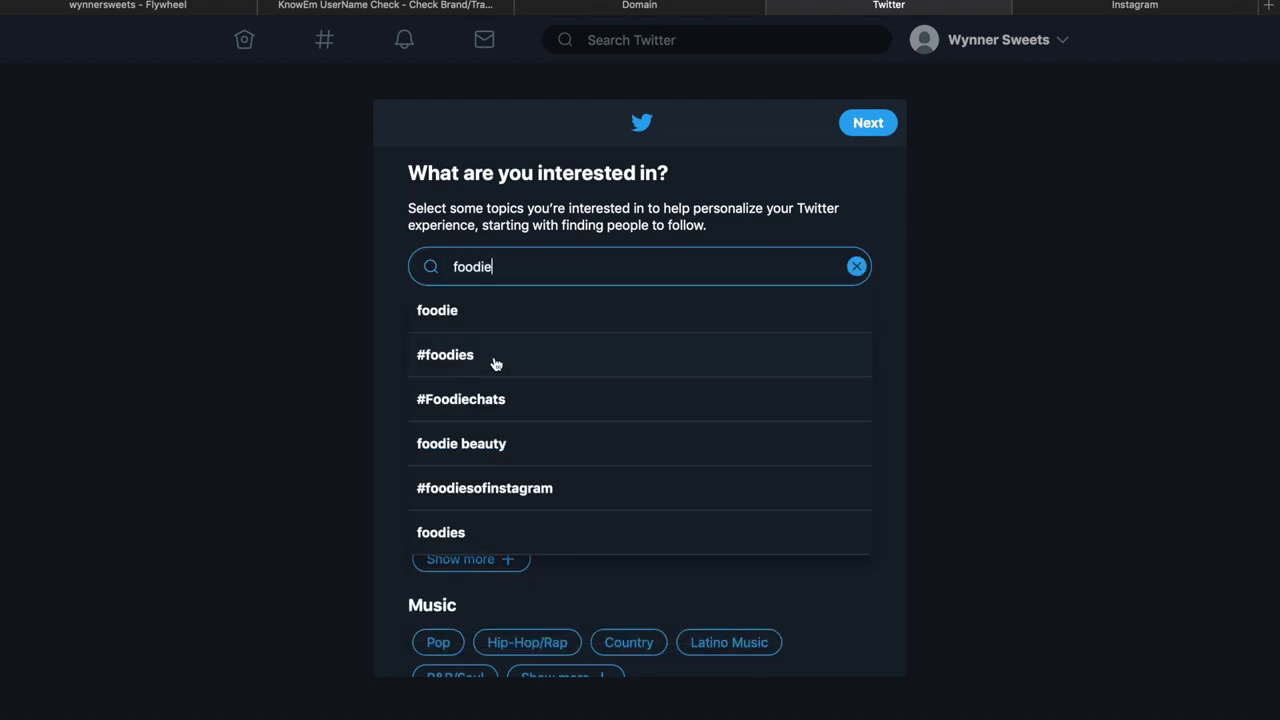
key("BackSpace")
key("BackSpace")
key("BackSpace")
key("BackSpace")
key("BackSpace")
key("BackSpace")
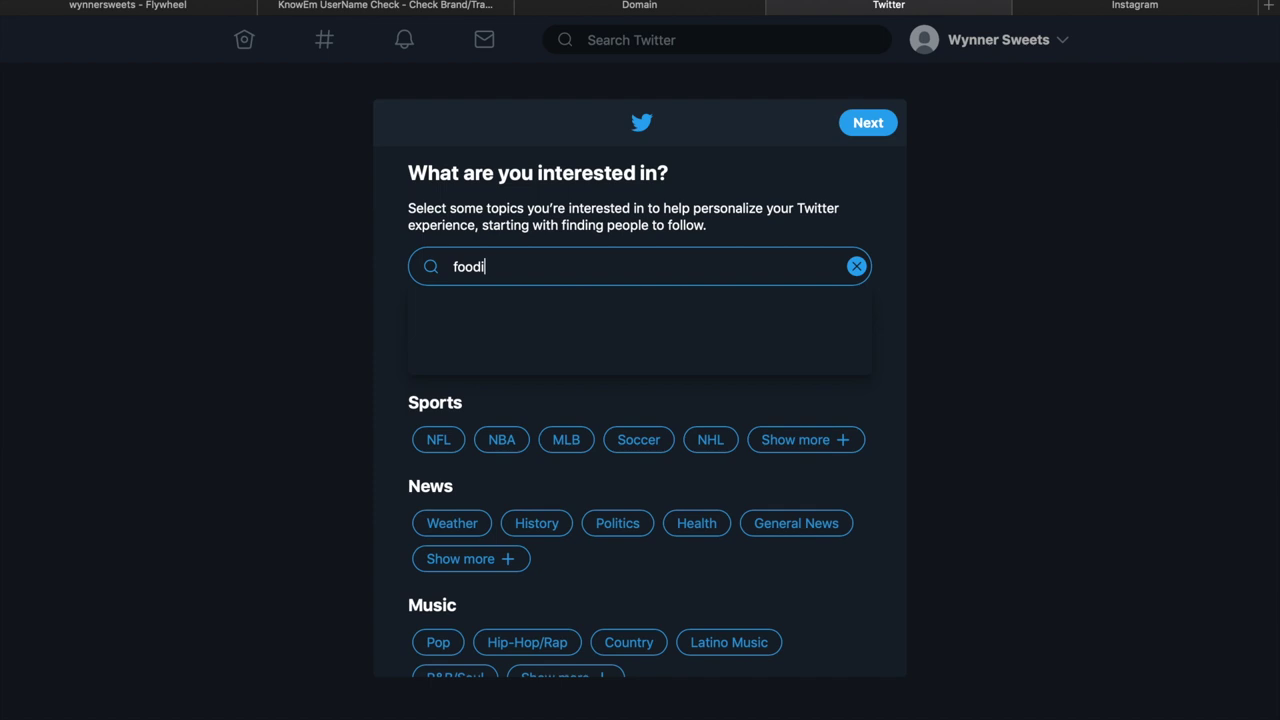
type("gl")
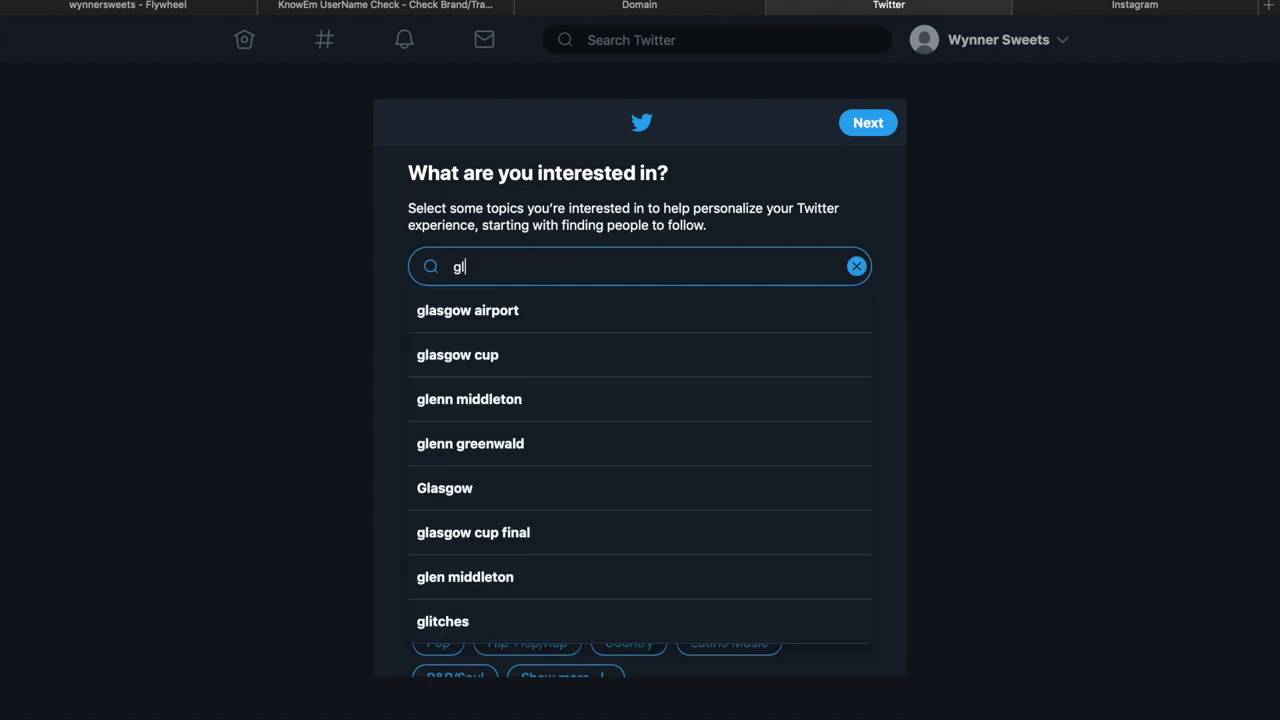
type("uten")
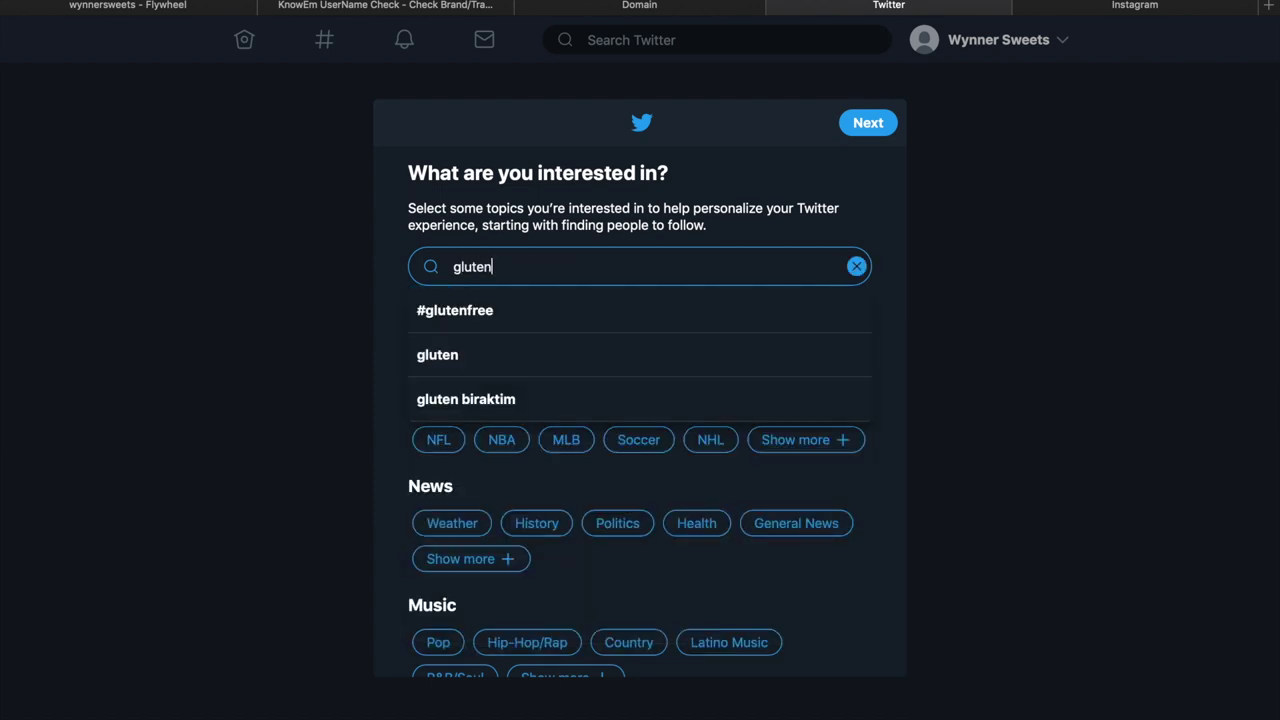
type(" free")
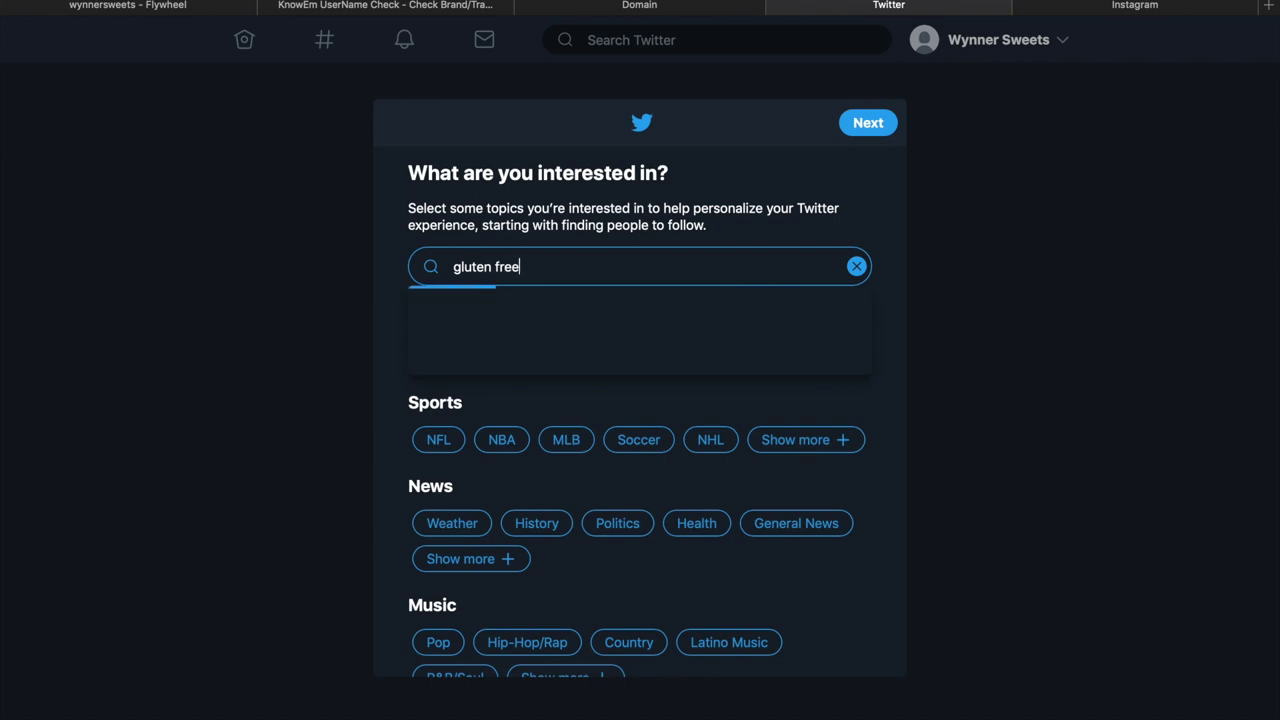
key("BackSpace")
key("BackSpace")
key("BackSpace")
key("BackSpace")
key("BackSpace")
type("free")
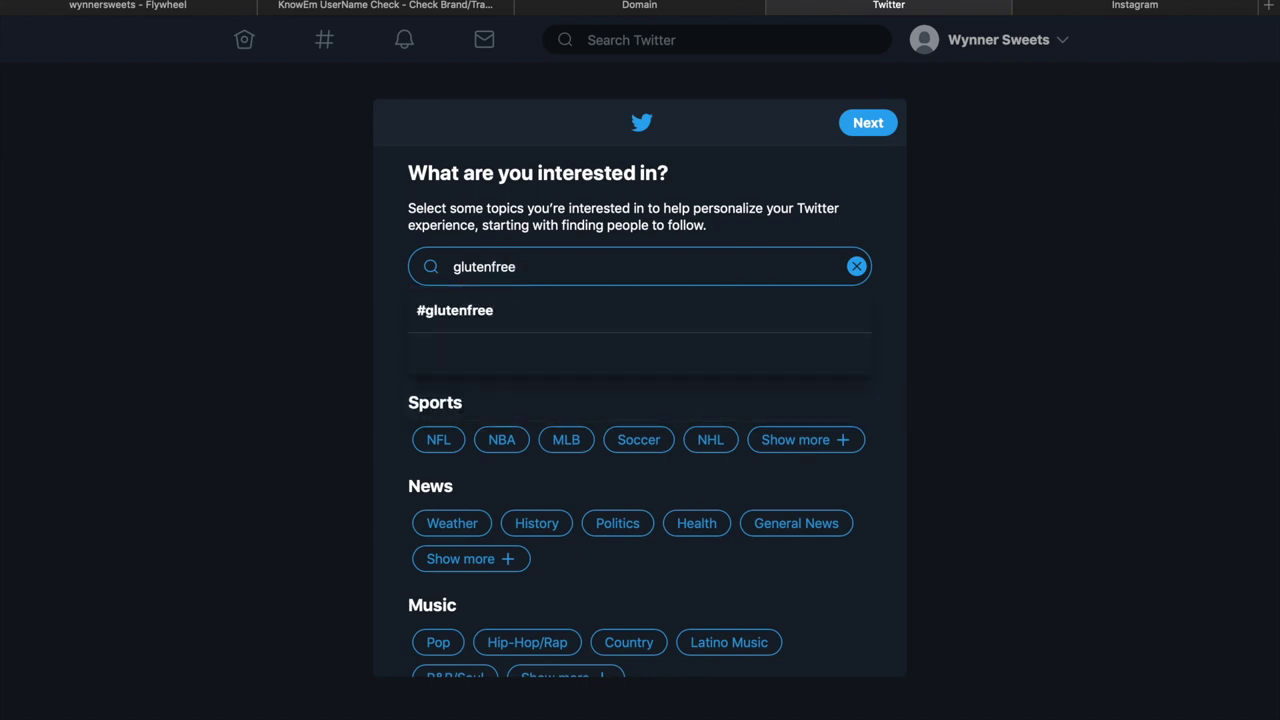
key("BackSpace")
key("BackSpace")
key("BackSpace")
key("BackSpace")
key("BackSpace")
key("BackSpace")
key("BackSpace")
key("BackSpace")
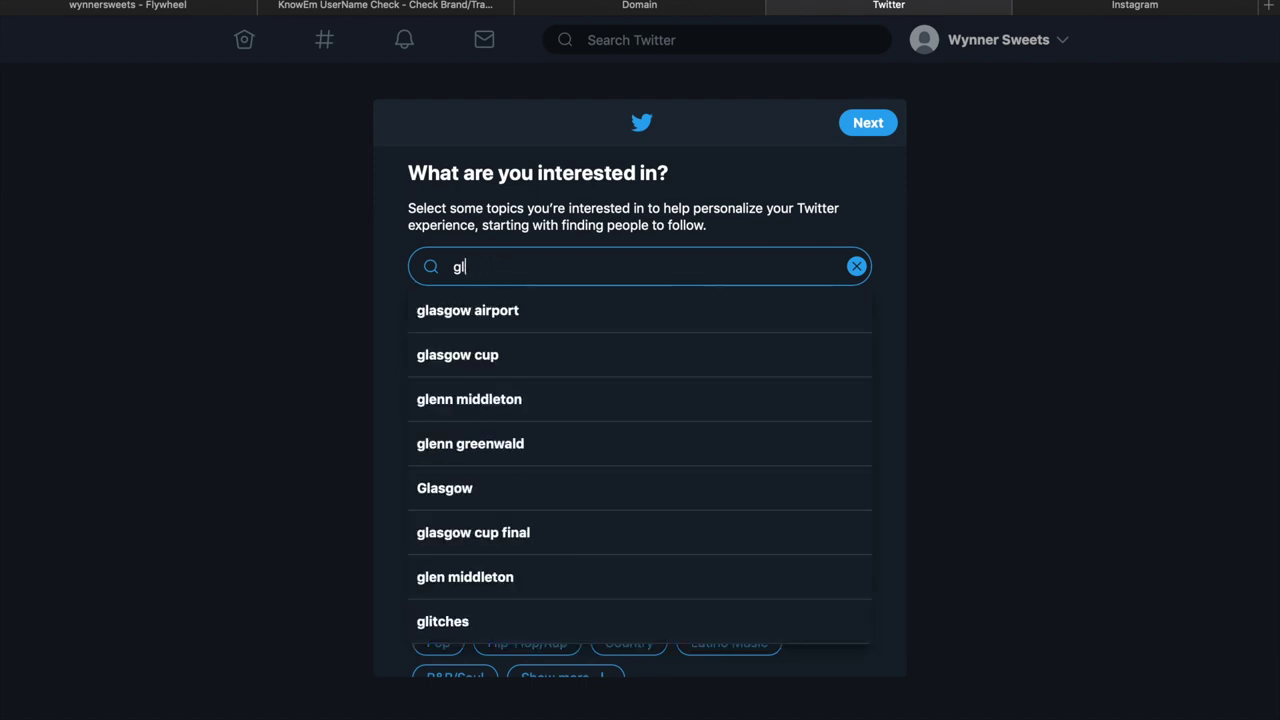
key("BackSpace")
key("BackSpace")
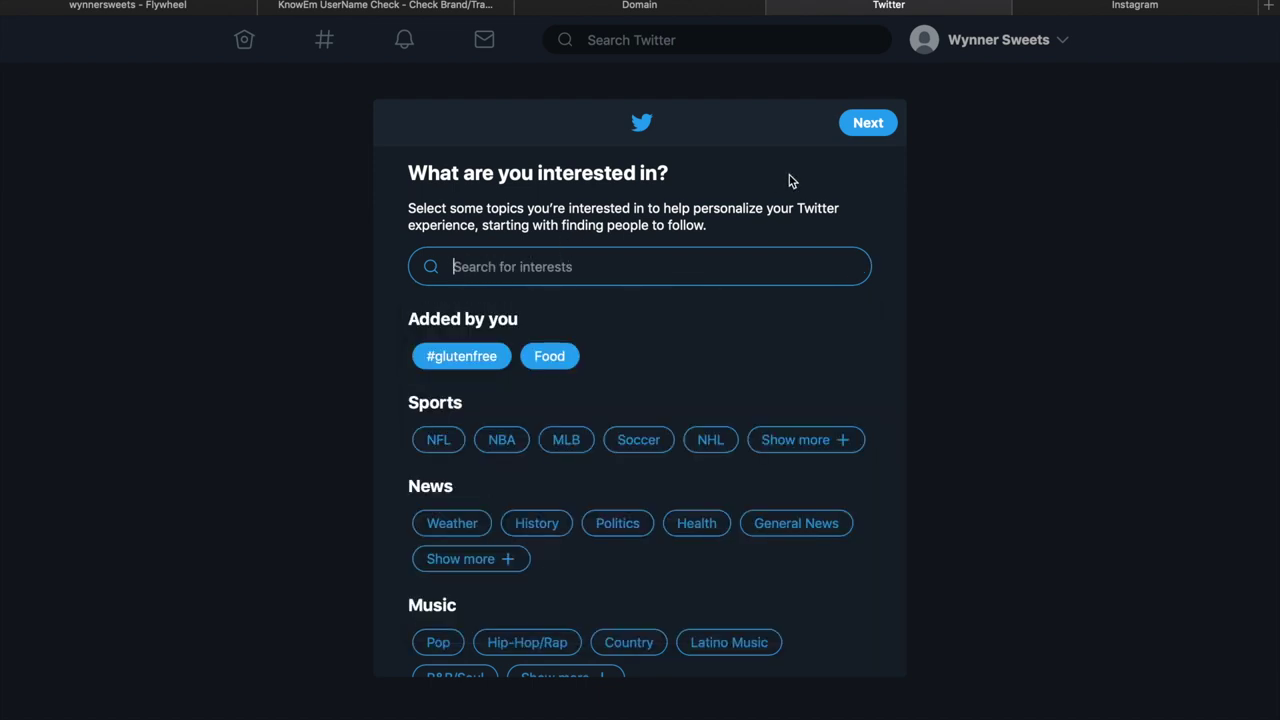
left_click(866, 126)
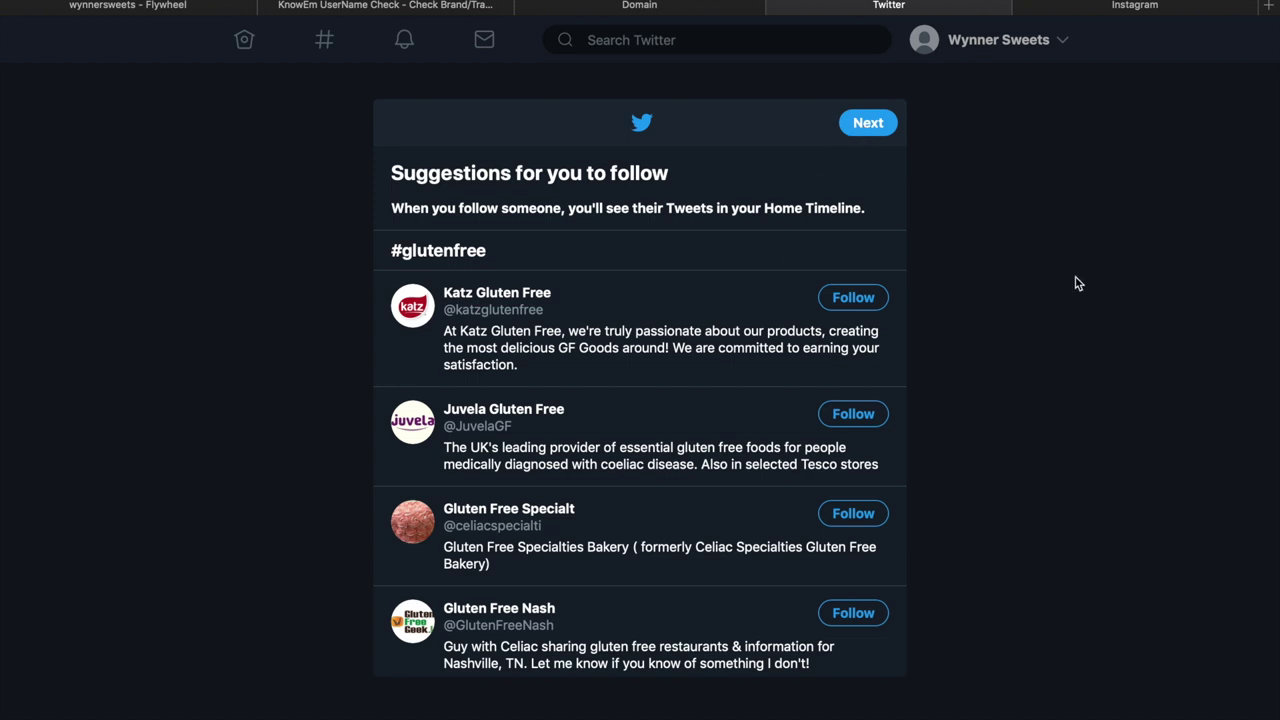
- Follow Katz Gluten Free, Gluten Free Nash and the gluten-free specialties bakery
left_click(855, 297)
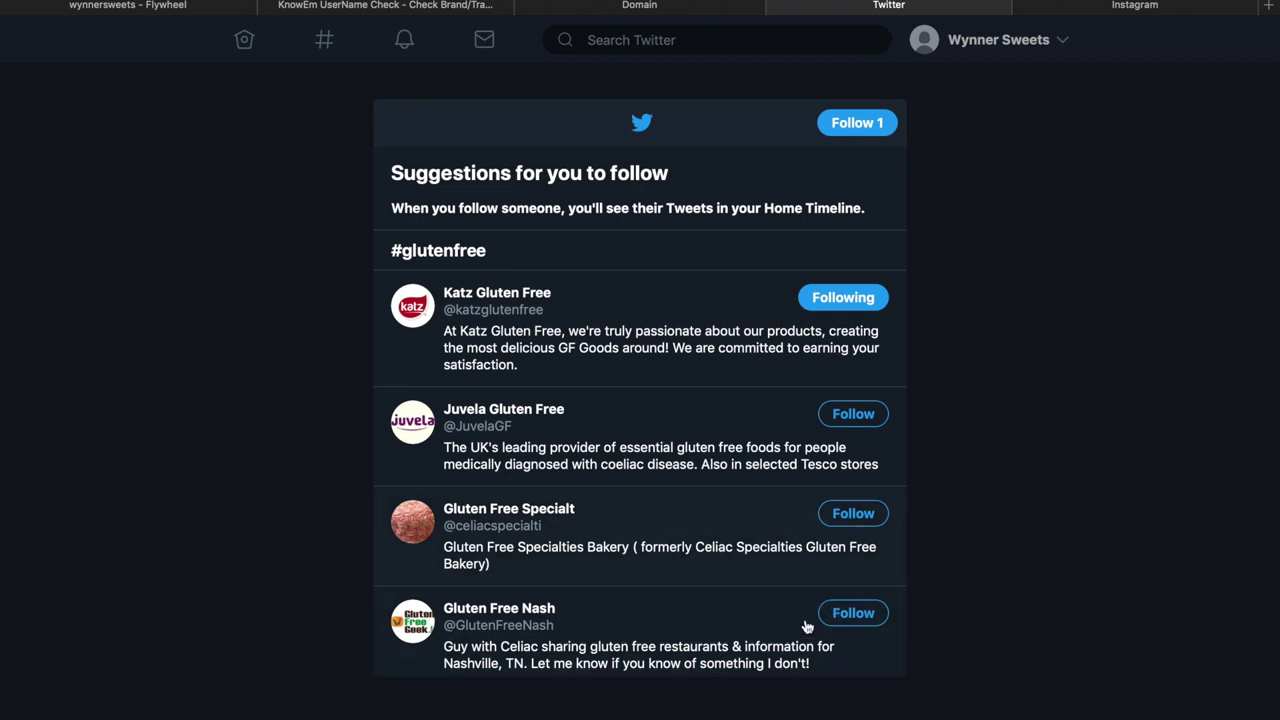
left_click(855, 615)
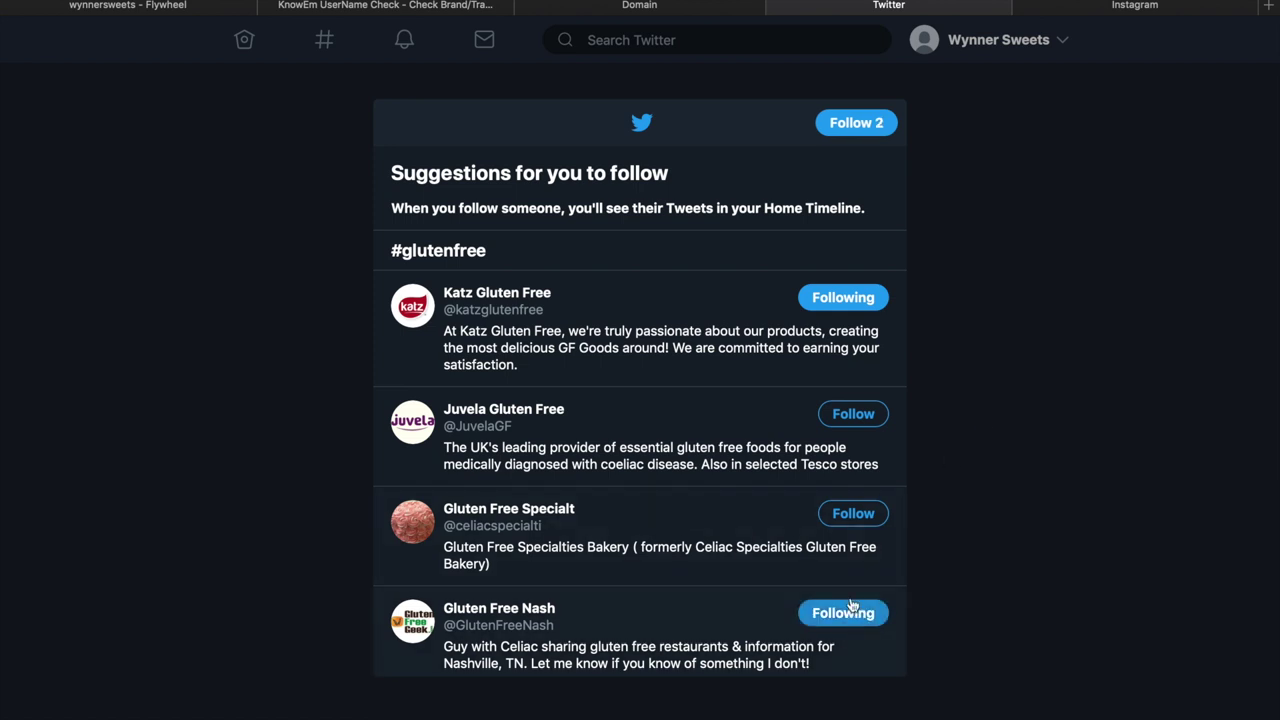
left_click(862, 514)
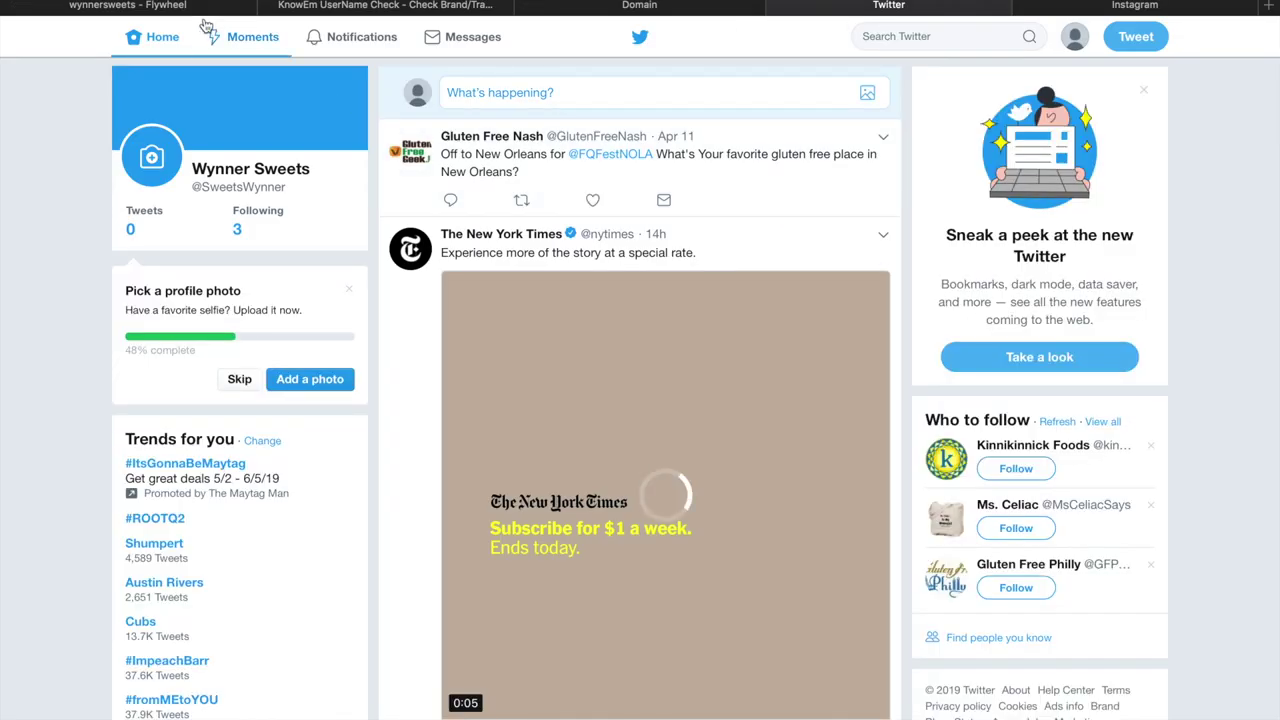
- Review the Flywheel, KnowEm and Namecheap tabs before moving to Instagram
left_click(130, 5)
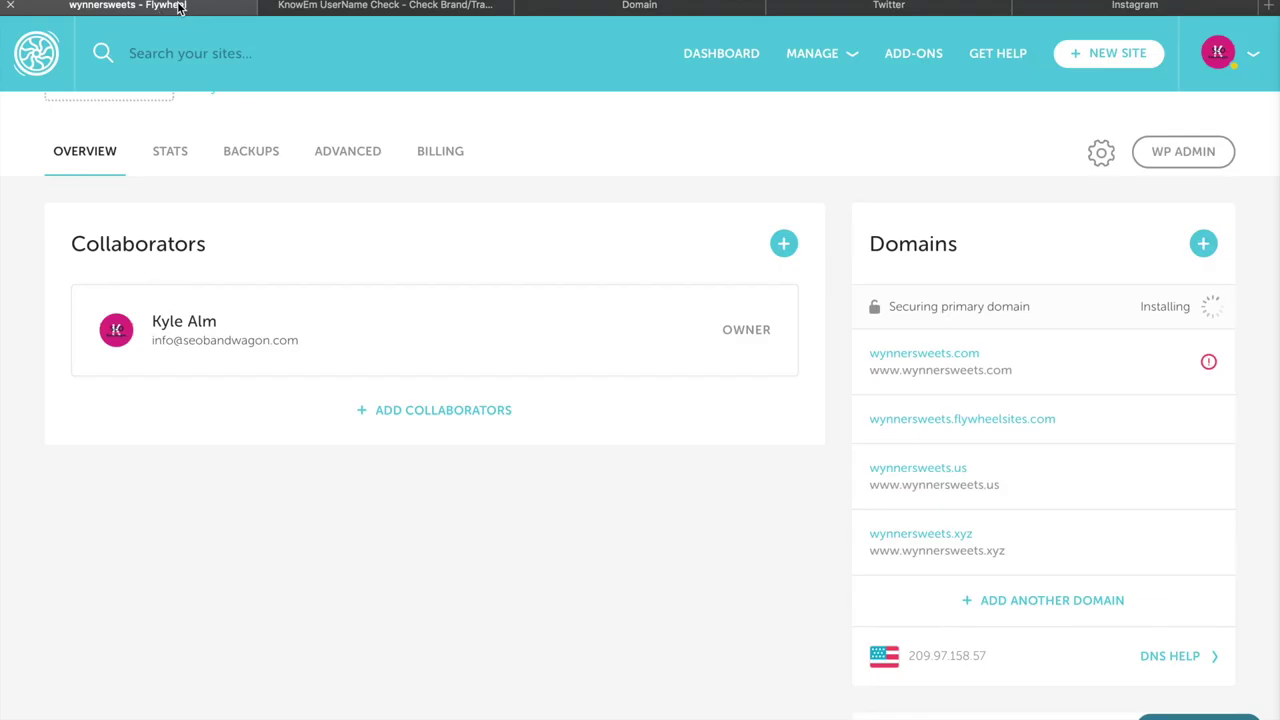
left_click(361, 8)
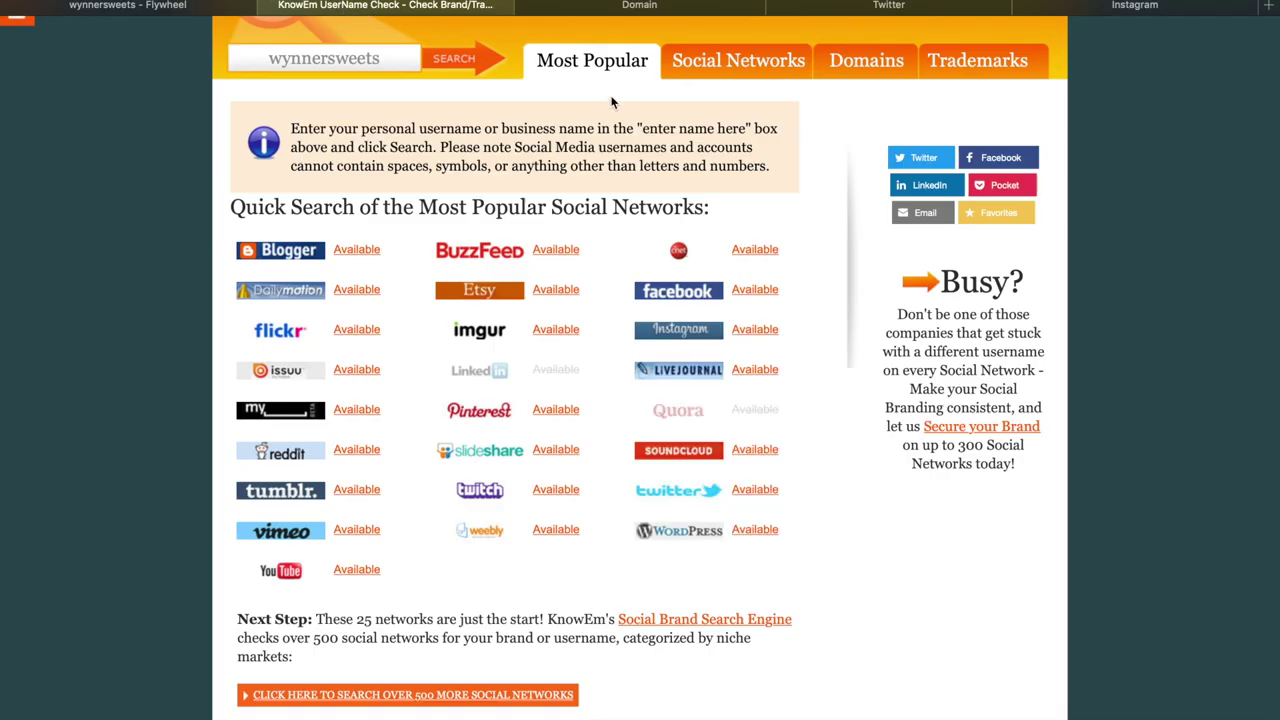
left_click(612, 6)
left_click(848, 8)
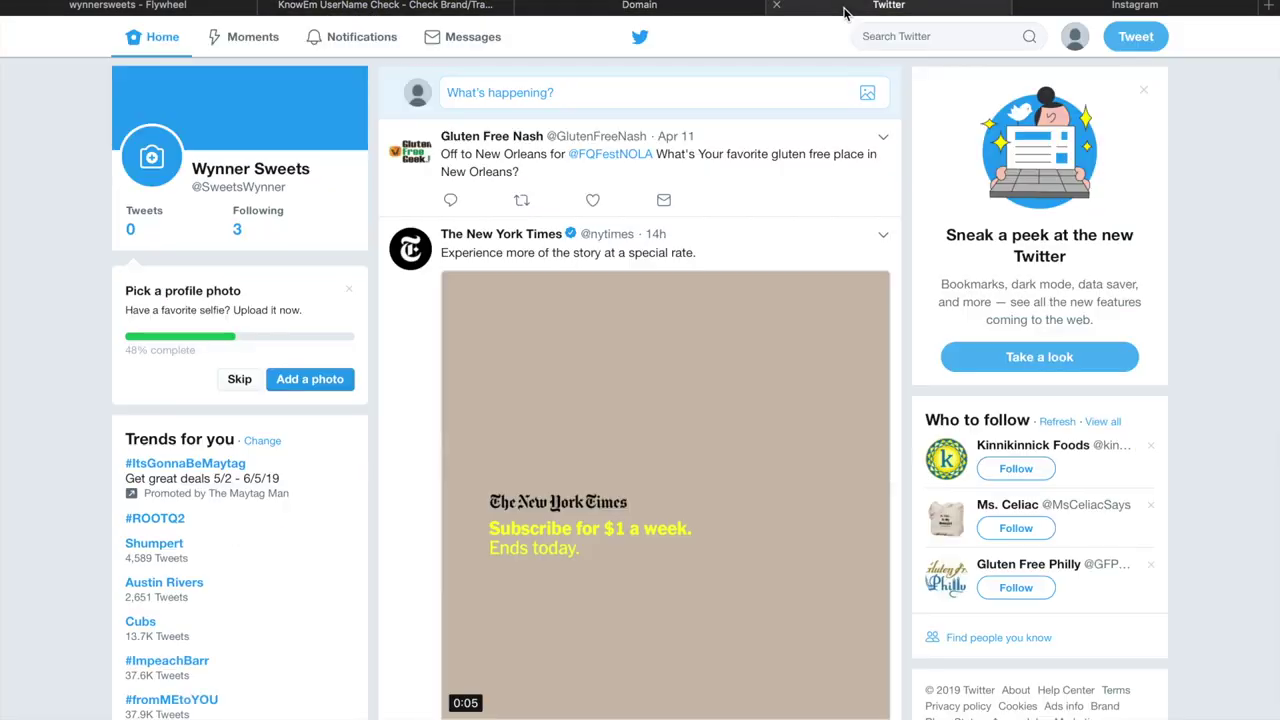
left_click(1055, 10)
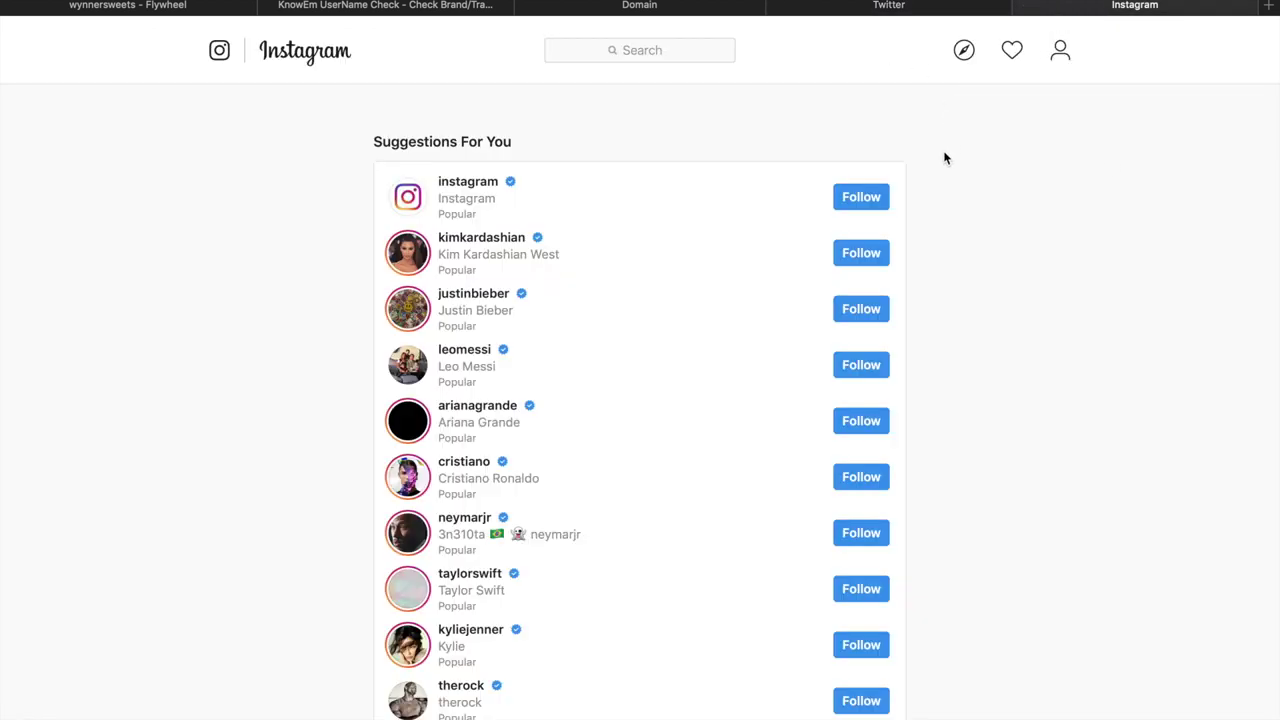
- Reload Instagram's Suggestions For You page twice until LastPass offers to save the login
scroll(931, 174, "down", 5)
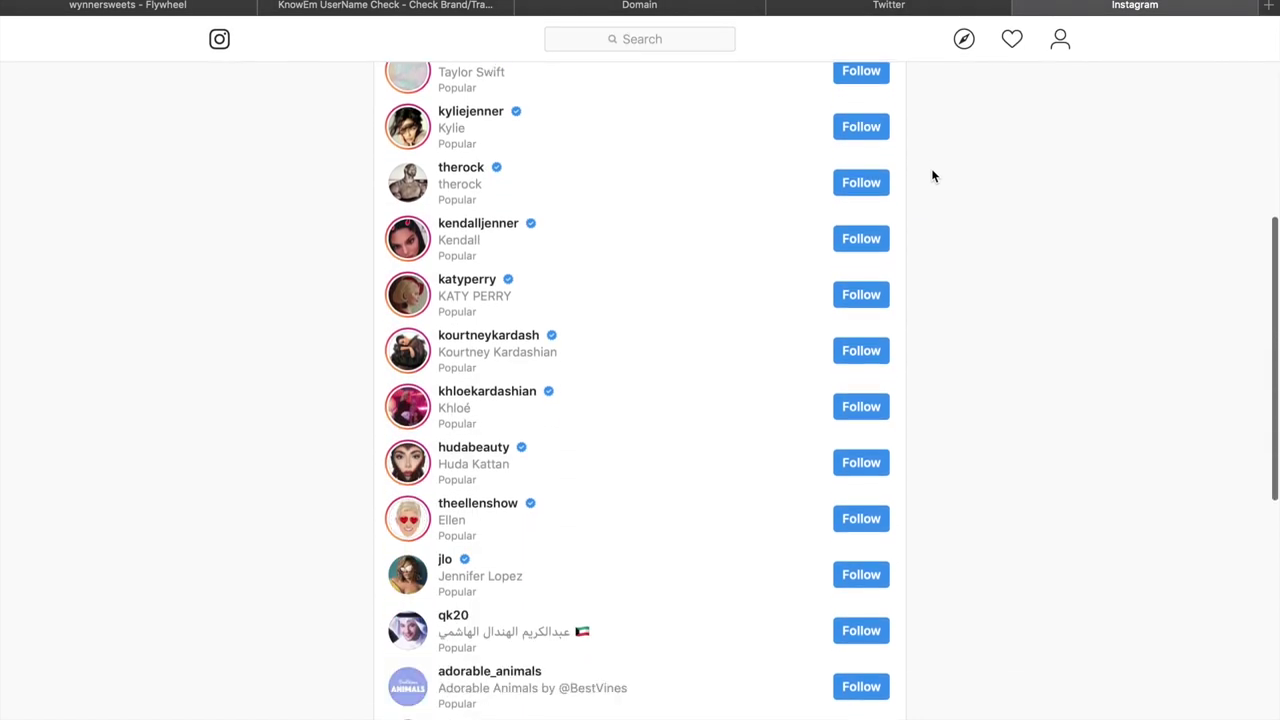
scroll(931, 176, "down", 5)
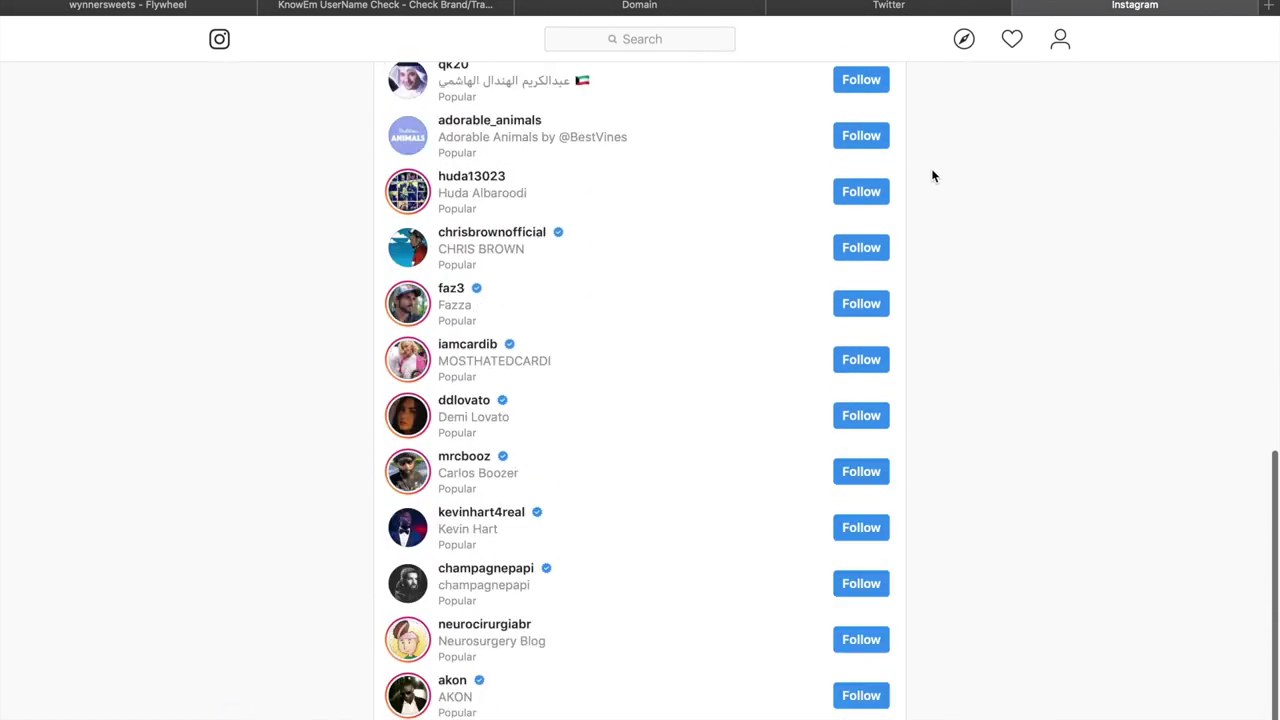
key("super+r")
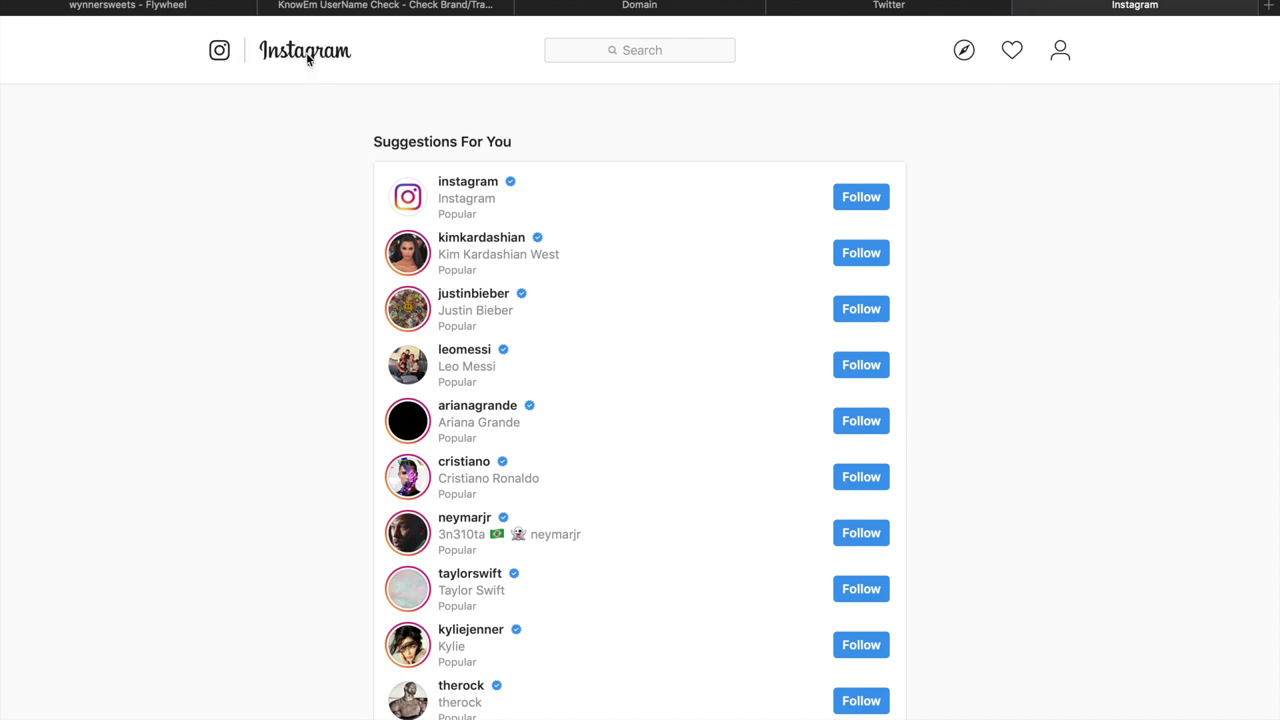
scroll(673, 222, "down", 10)
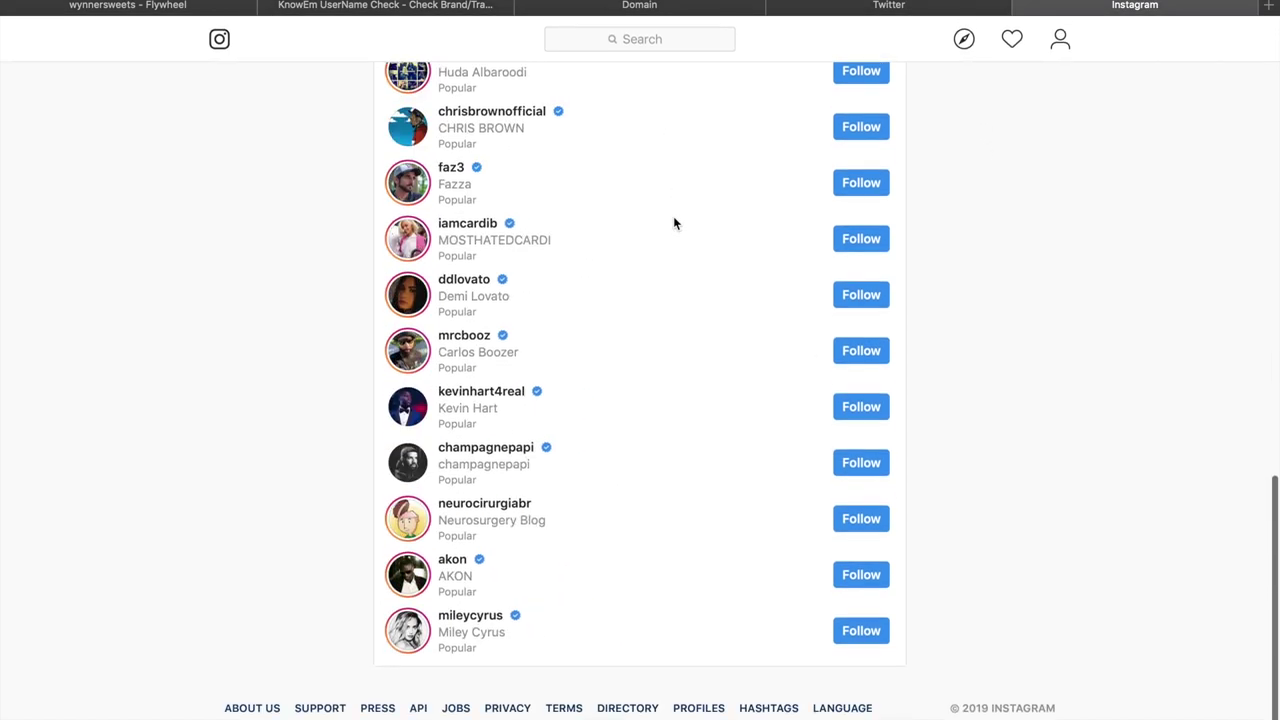
key("super+r")
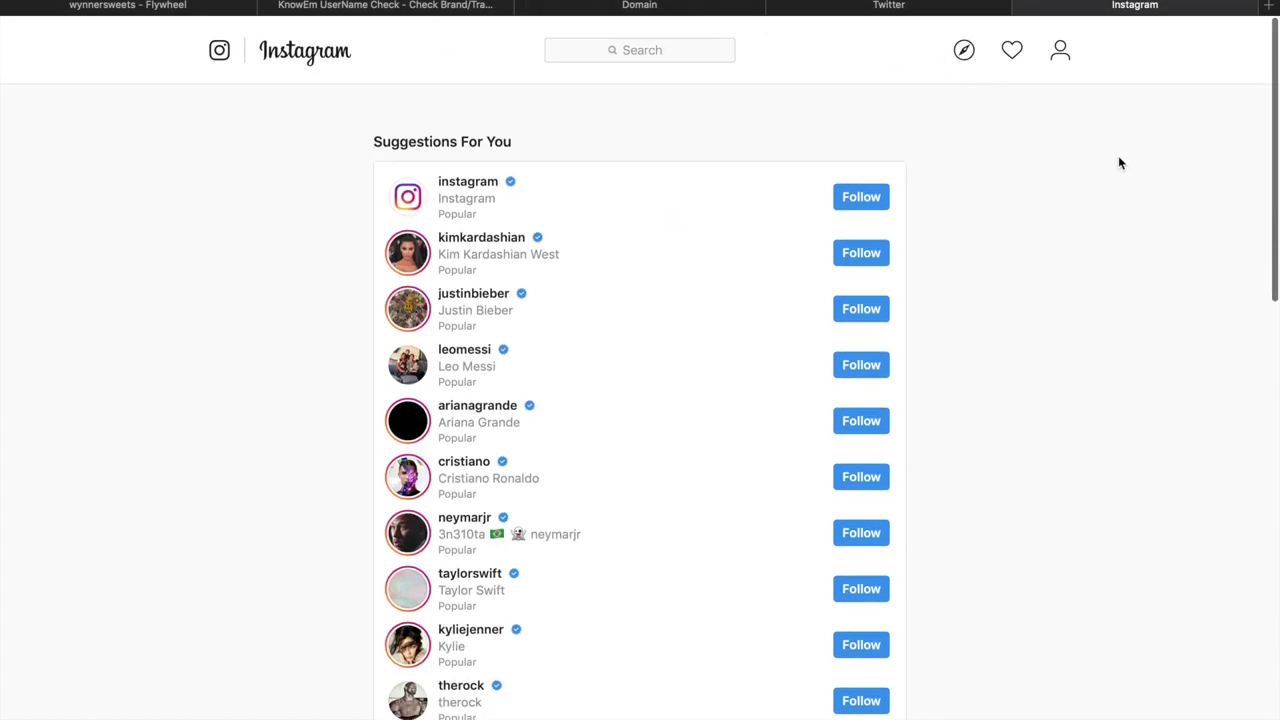
scroll(1117, 160, "down", 4)
scroll(1117, 160, "up", 4)
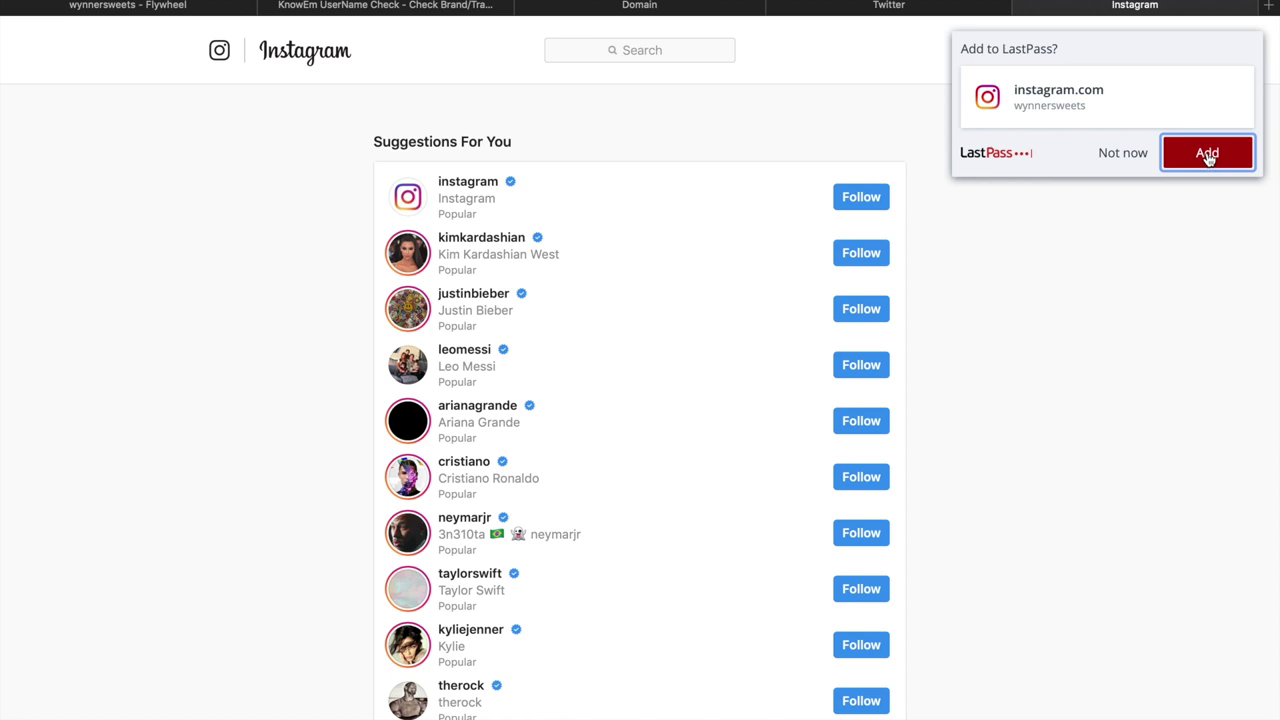
- Save the instagram.com login to LastPass, follow the official instagram account, and reach the home feed
left_click(1207, 155)
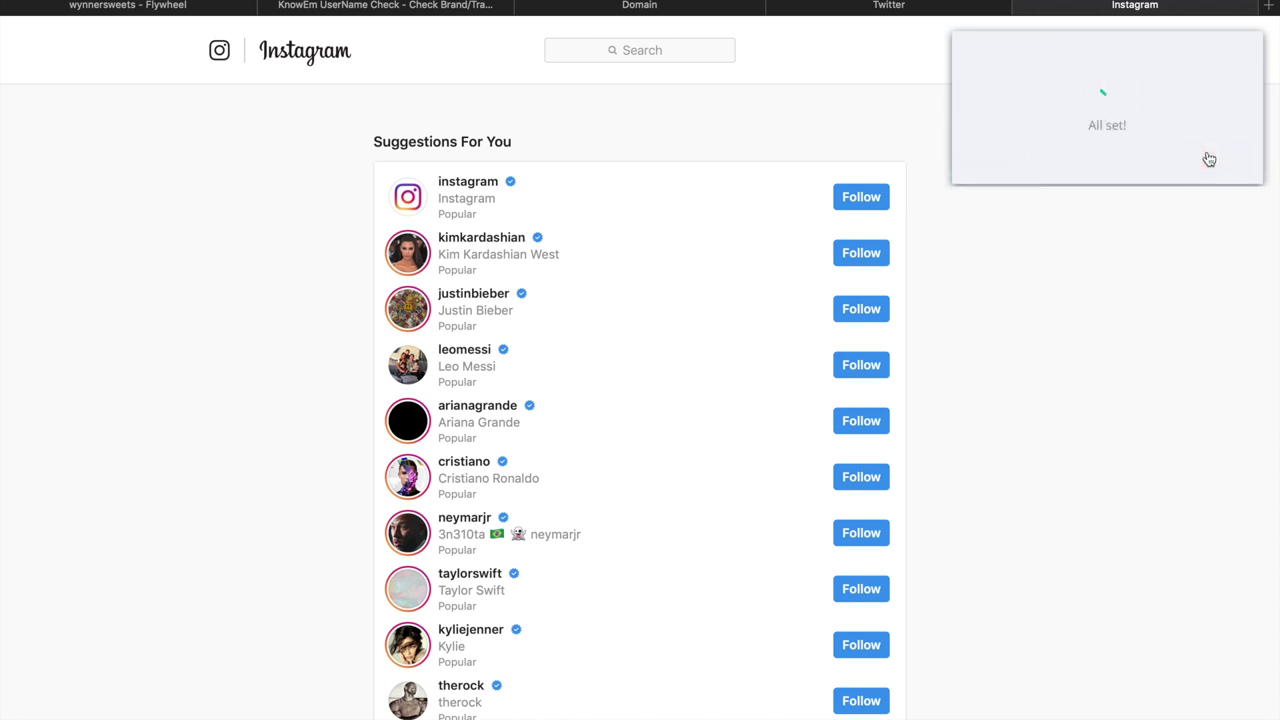
left_click(1049, 369)
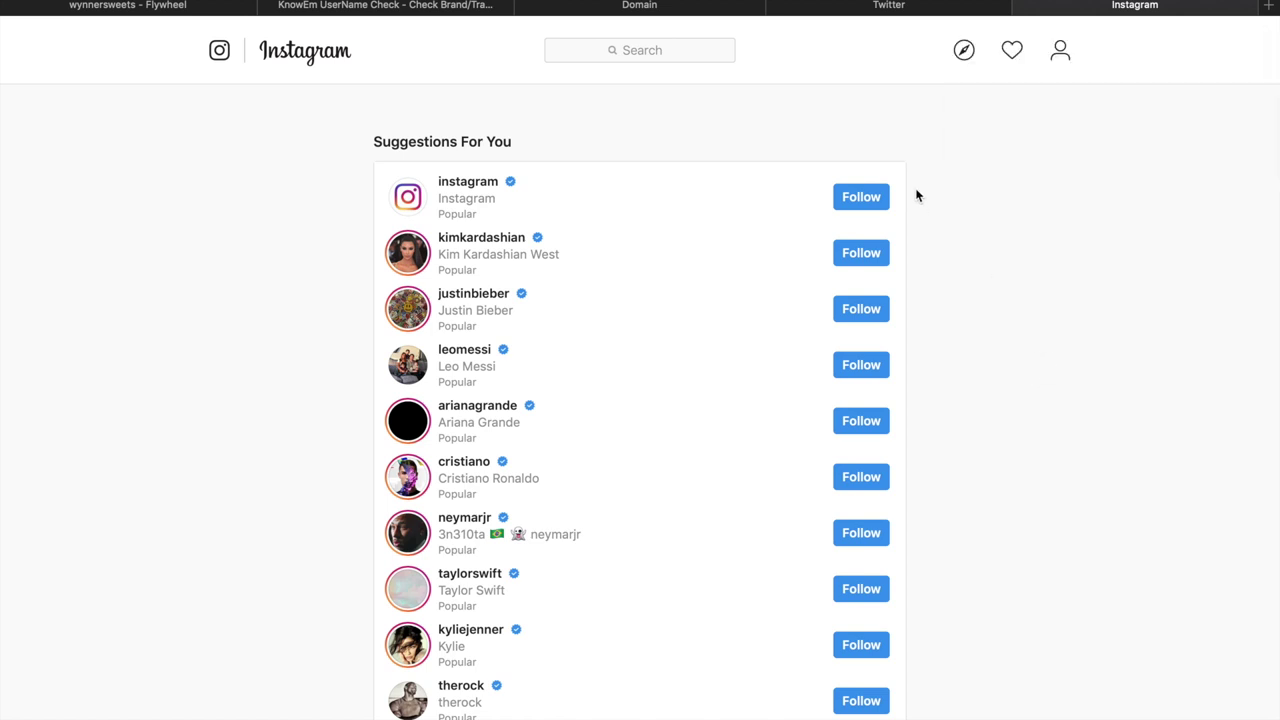
left_click(872, 197)
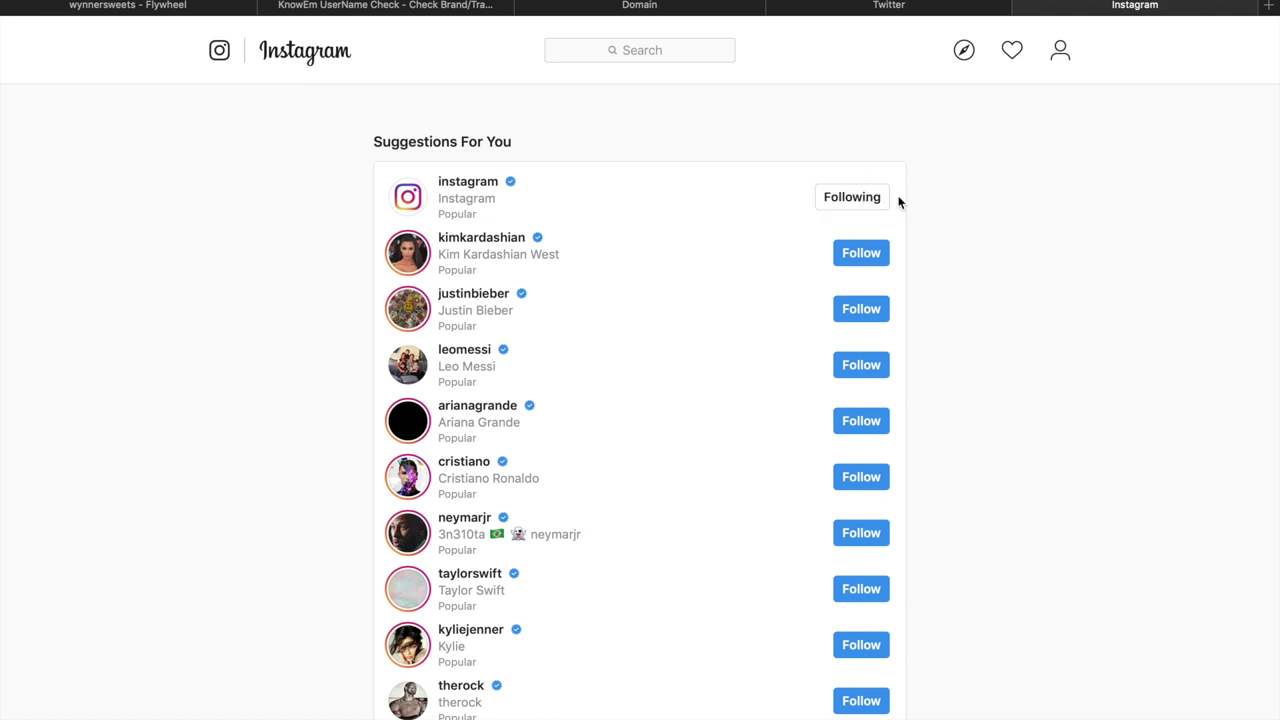
scroll(995, 266, "down", 5)
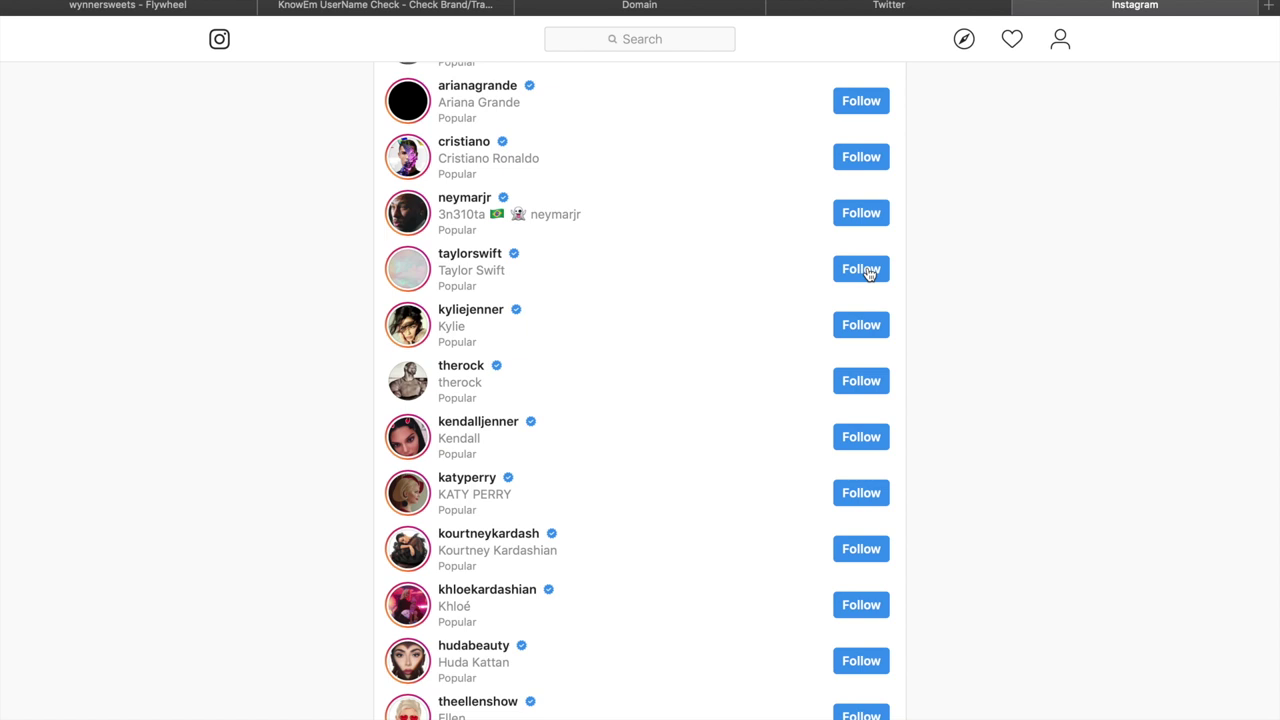
scroll(1005, 440, "down", 5)
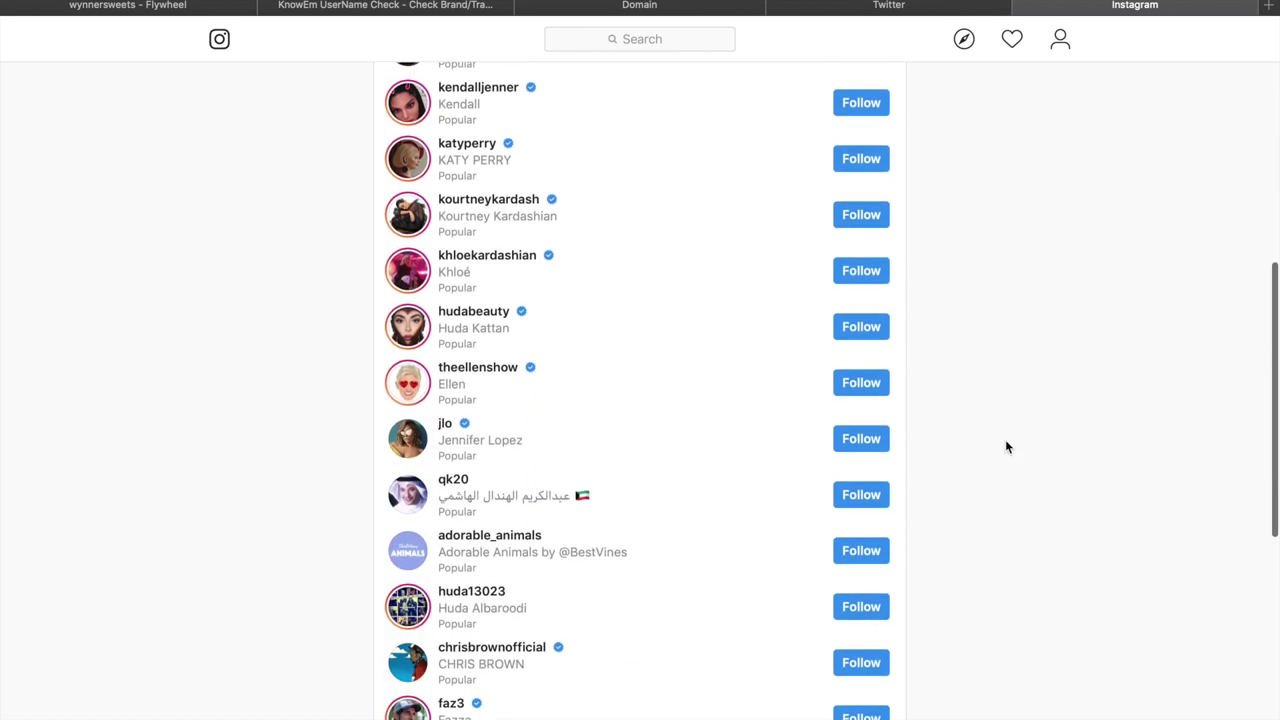
scroll(1005, 447, "down", 3)
scroll(1005, 447, "down", 3)
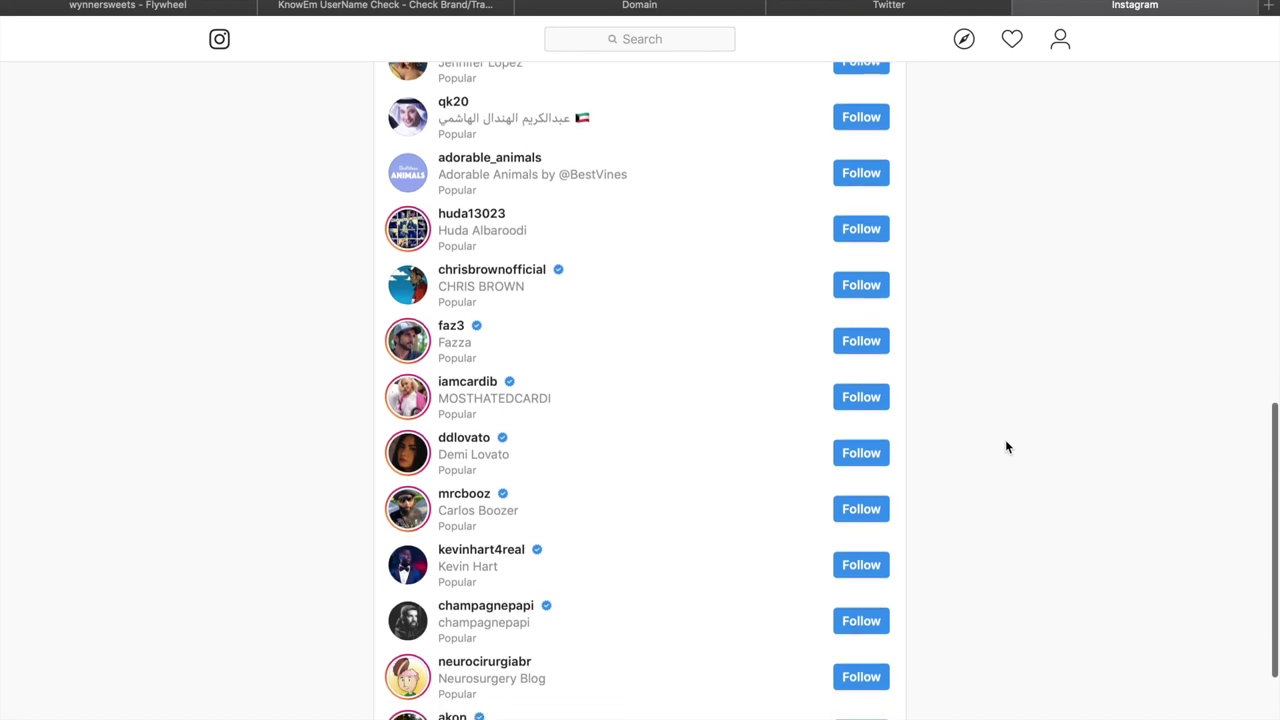
scroll(1007, 447, "down", 3)
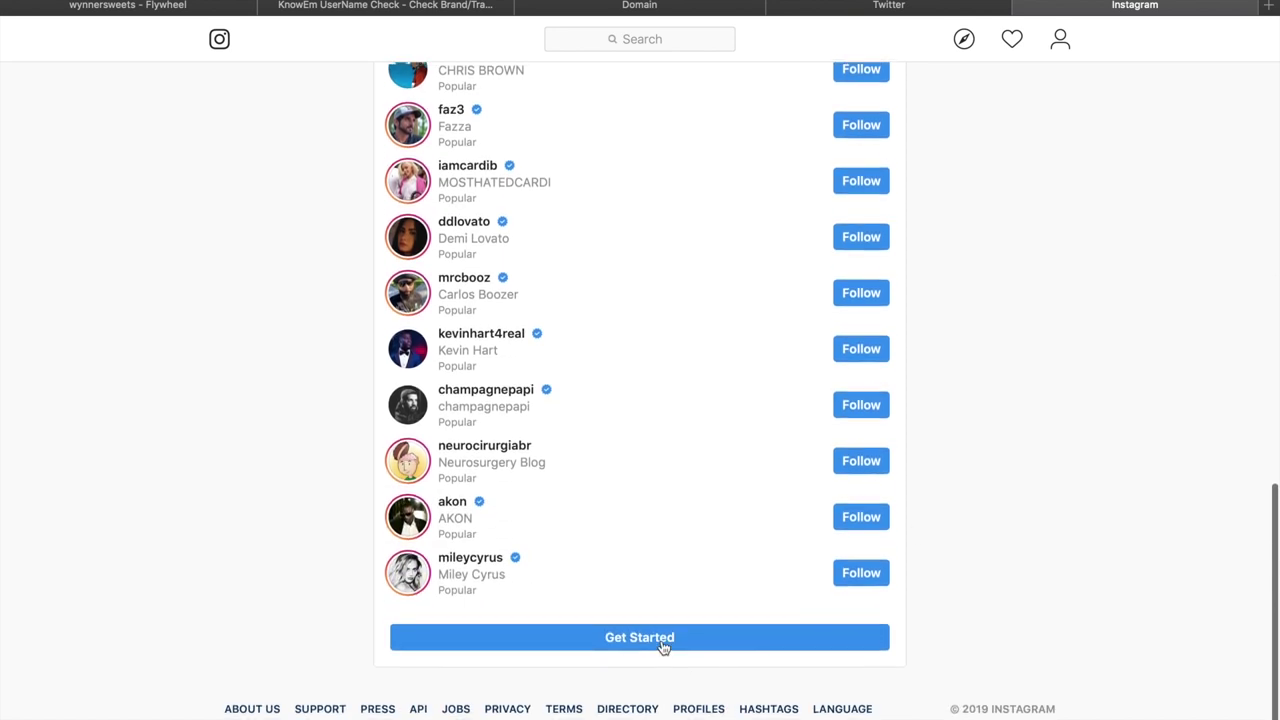
left_click(661, 643)
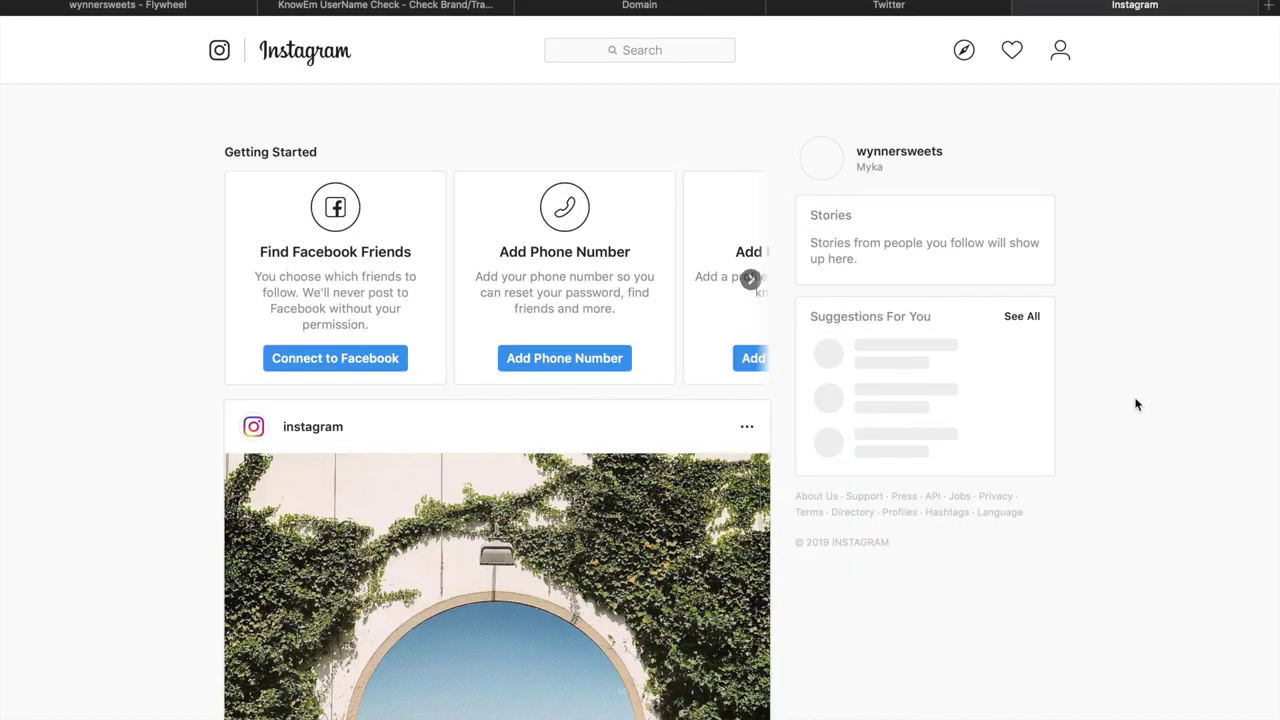
- Search 'gluten free' and follow the #glutenfreerecipes hashtag
scroll(1136, 404, "down", 6)
scroll(1136, 404, "up", 3)
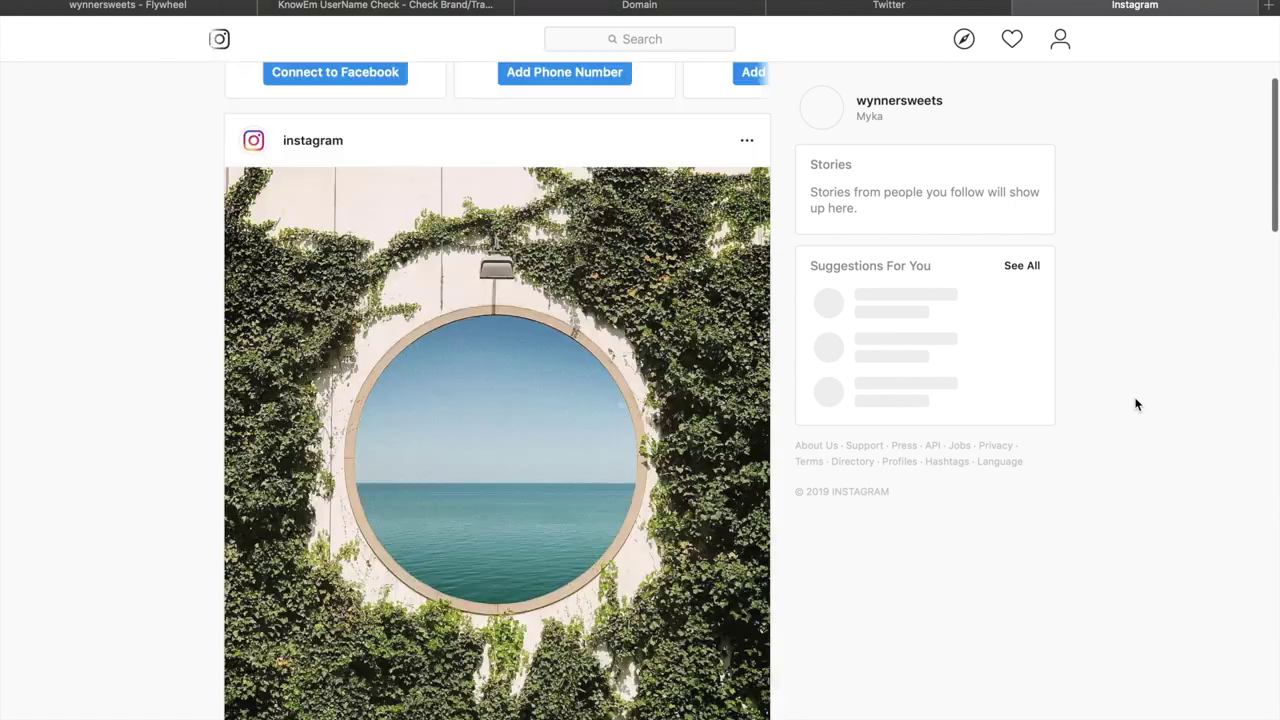
scroll(1136, 404, "up", 3)
left_click(683, 51)
type("g")
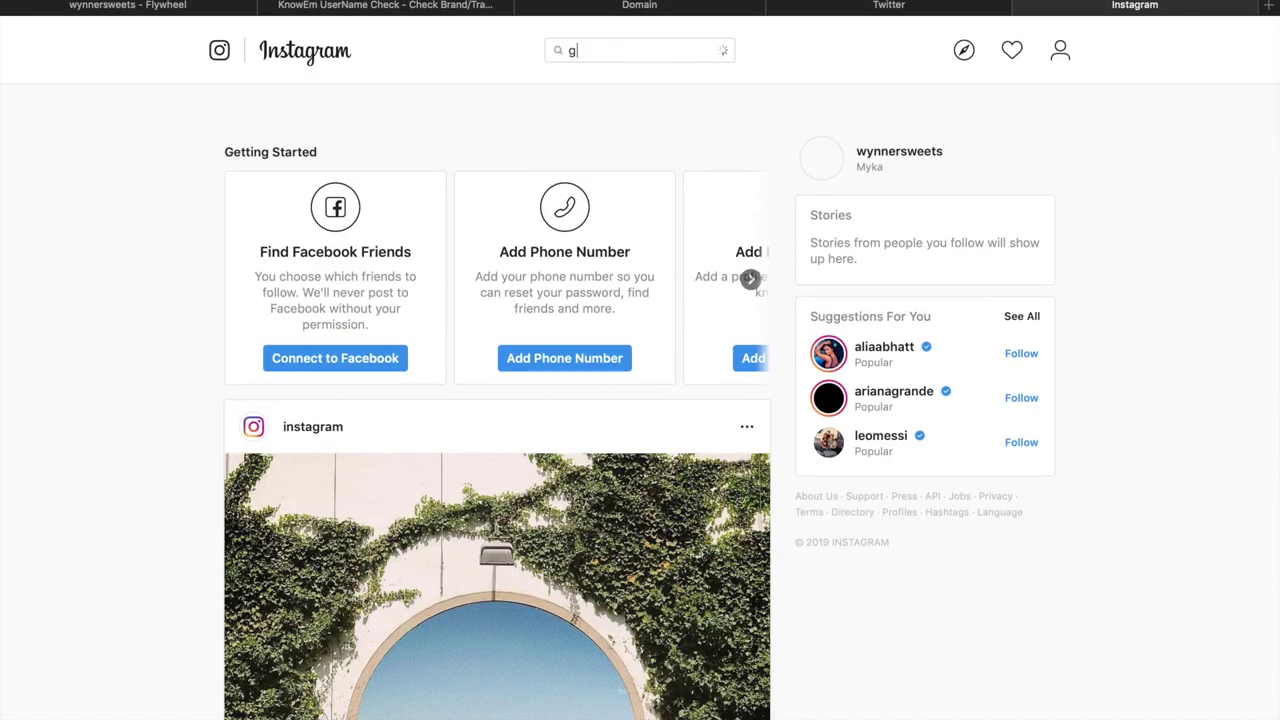
type("luten free")
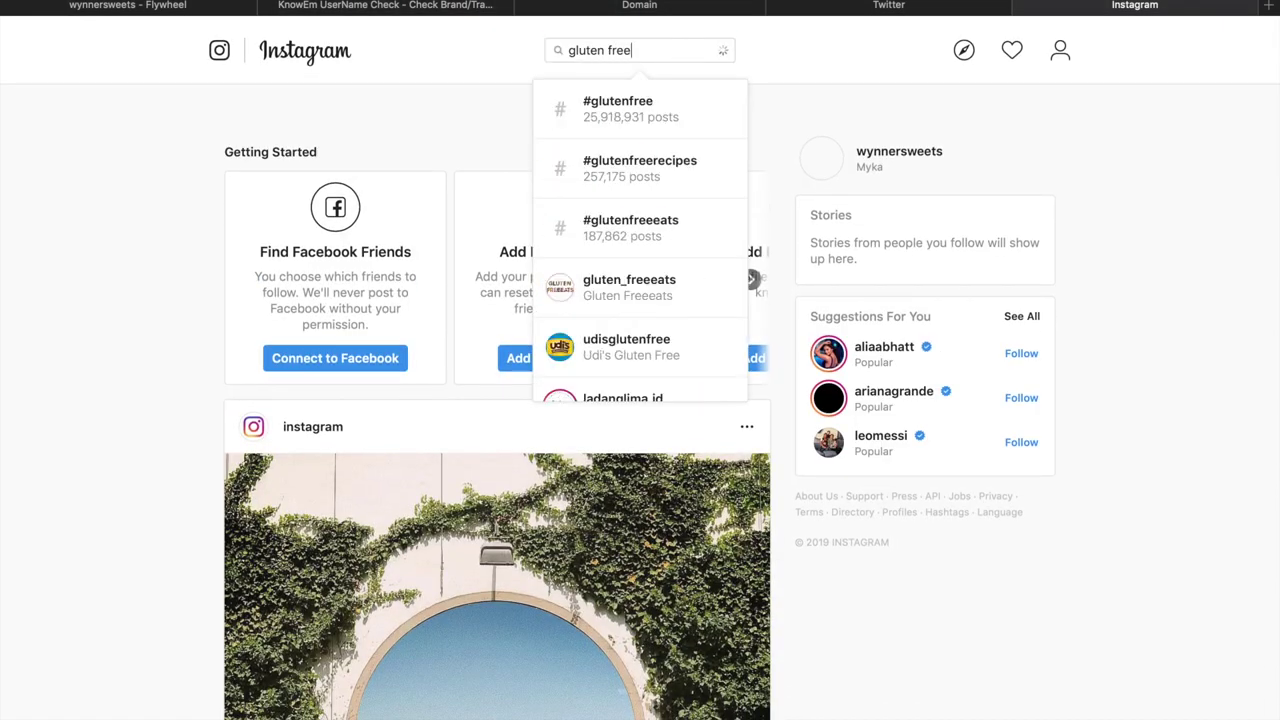
left_click(664, 176)
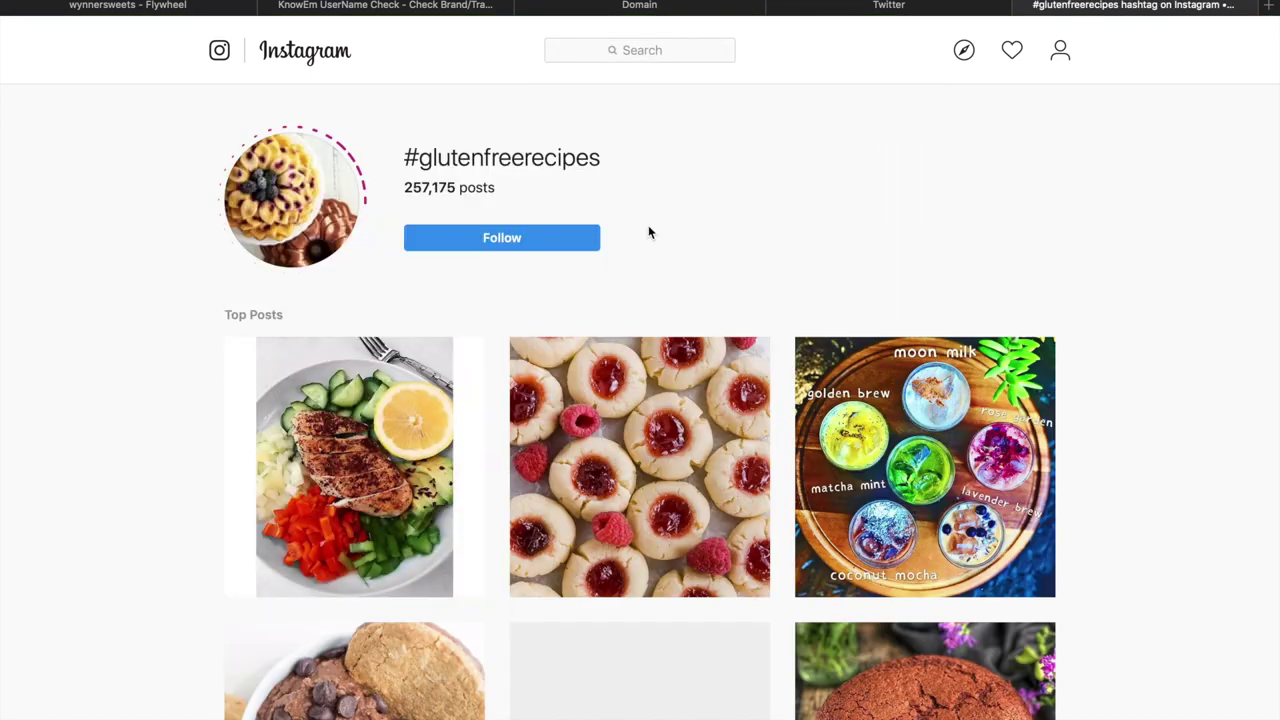
left_click(559, 237)
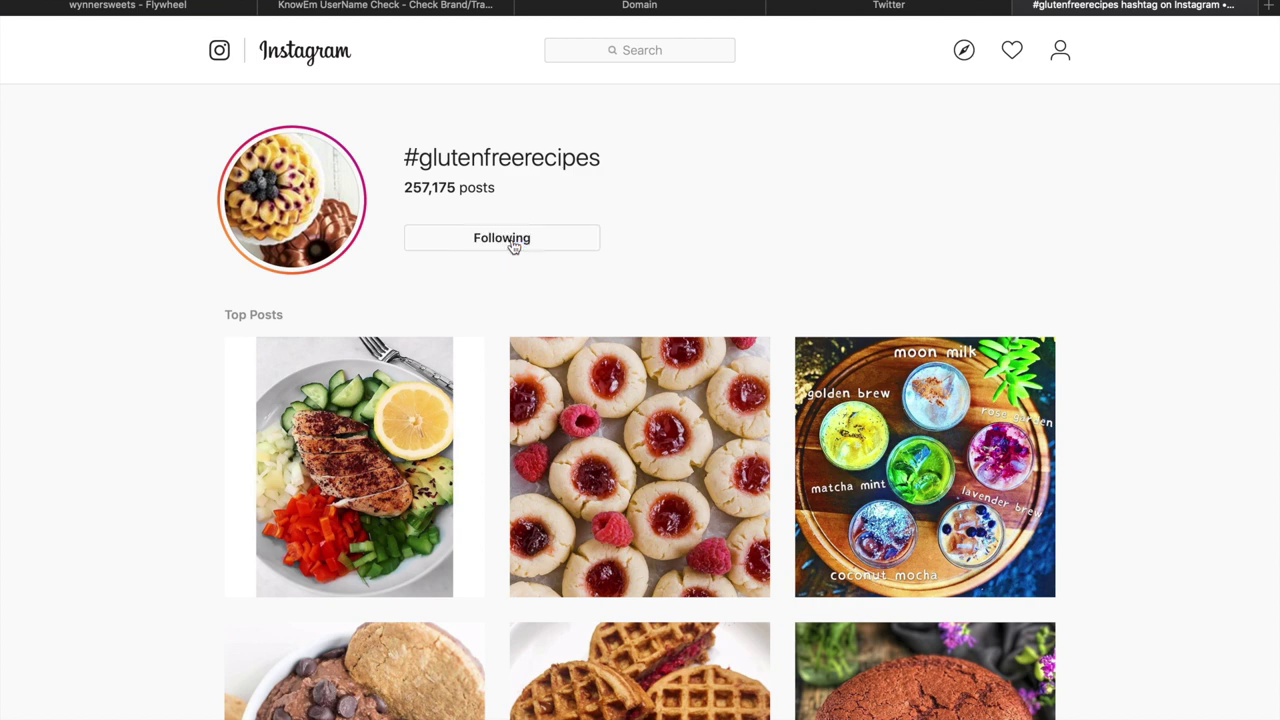
- Search 'gluten', follow the #glutenfree hashtag, and view the account's profile
left_click(671, 52)
type("gluten")
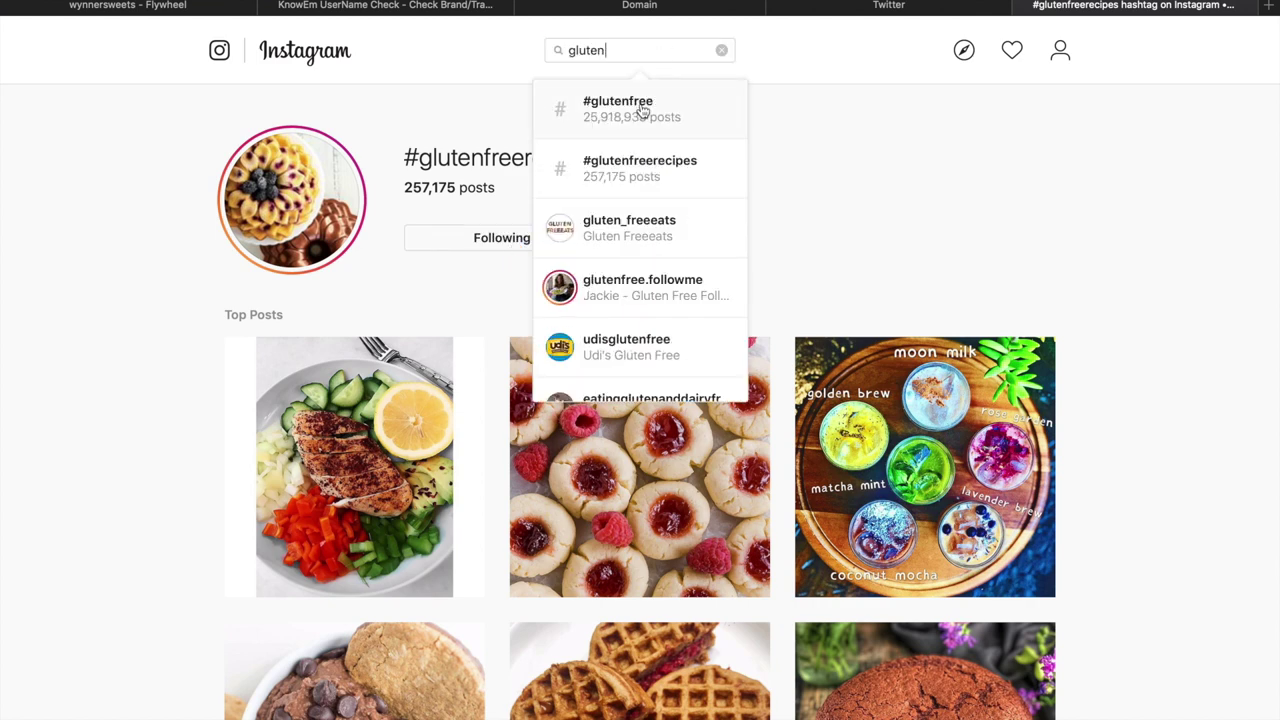
left_click(641, 111)
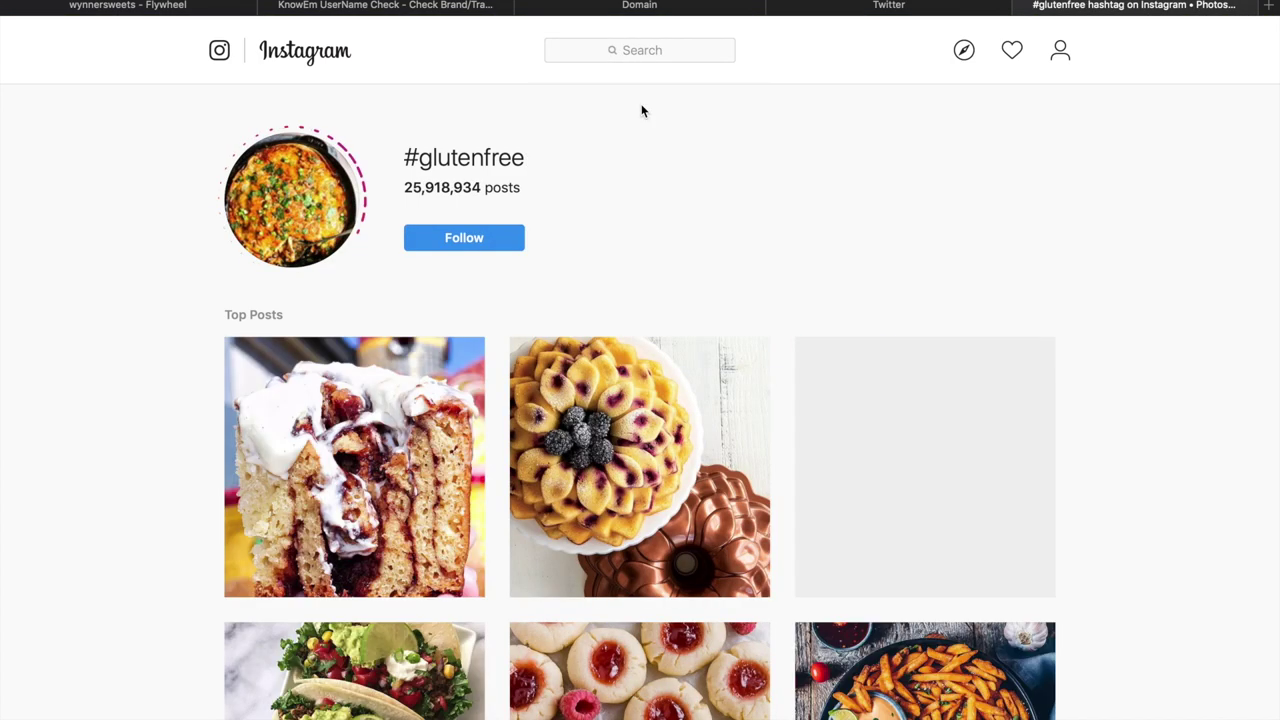
left_click(465, 240)
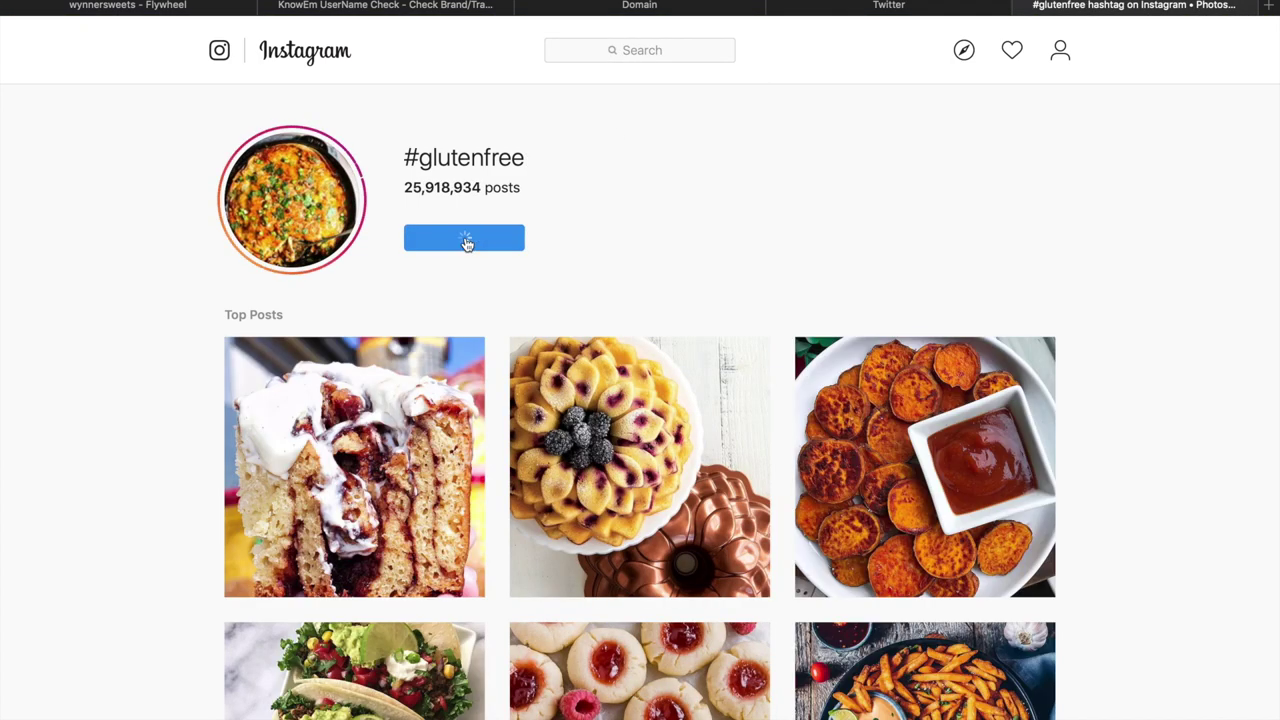
left_click(1060, 52)
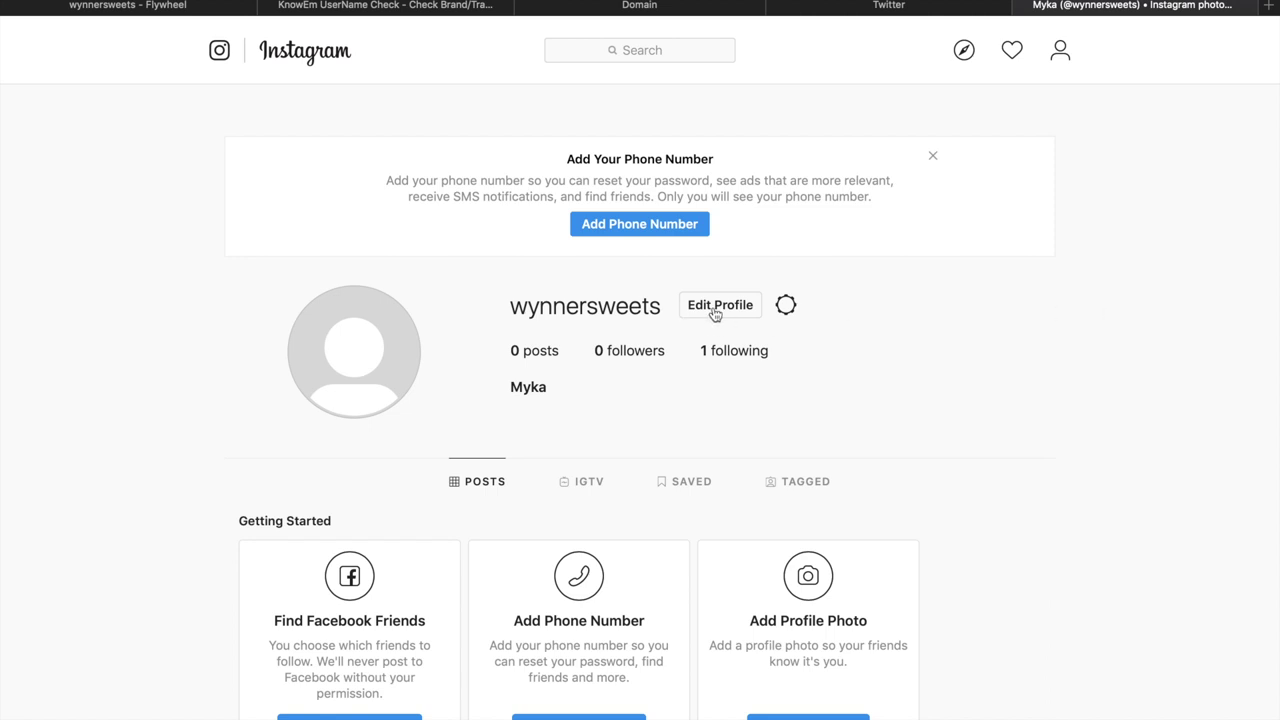
- Send a confirmation to the account e-mail from Instagram's Edit Profile form
left_click(786, 305)
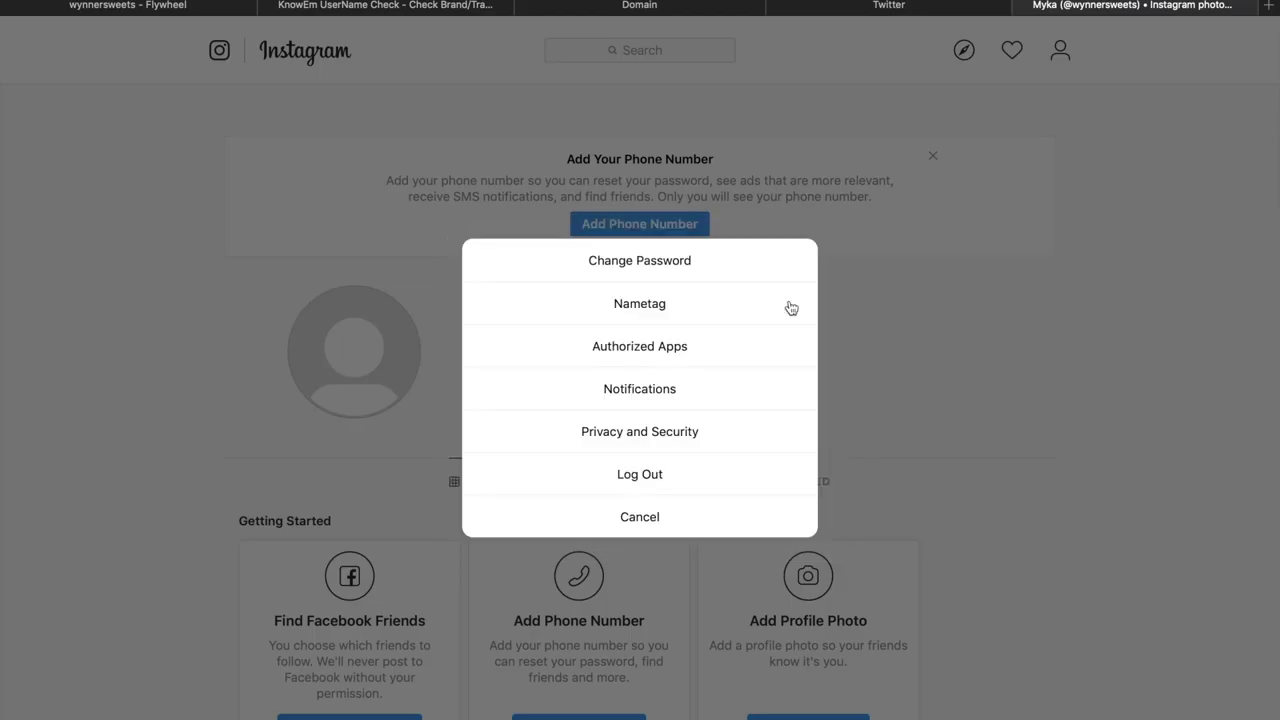
left_click(950, 316)
left_click(718, 305)
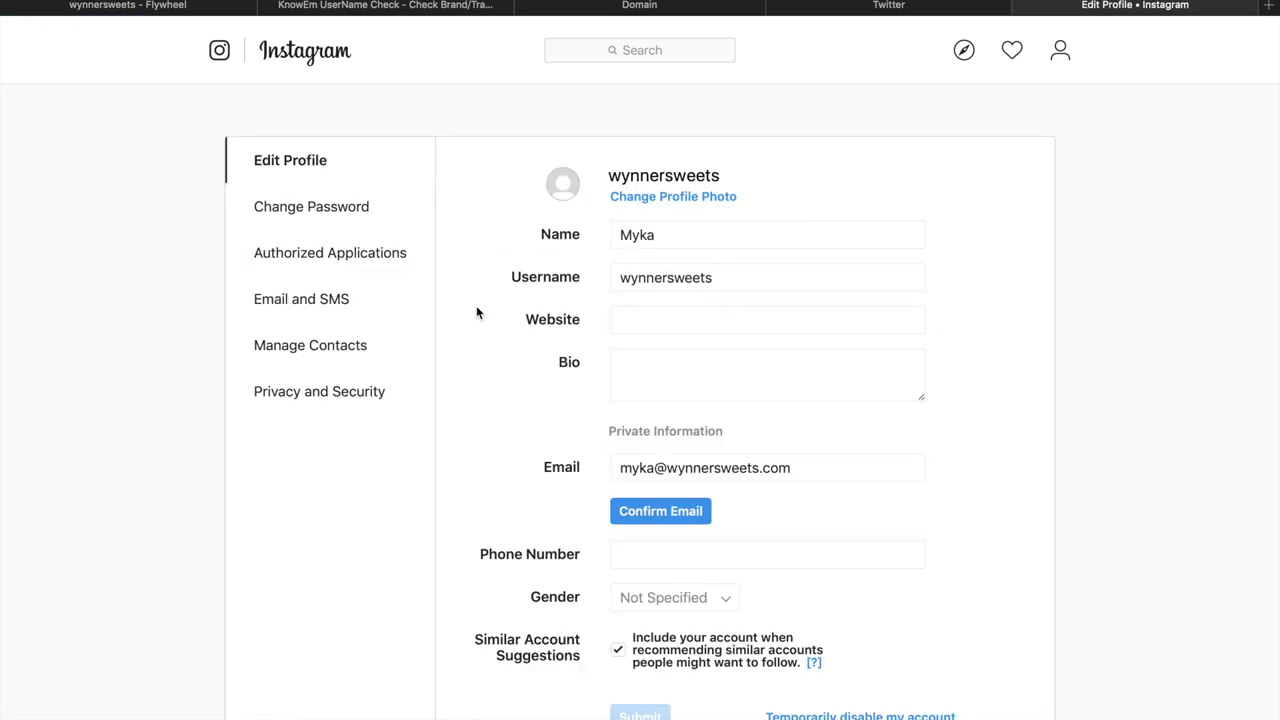
scroll(465, 274, "down", 2)
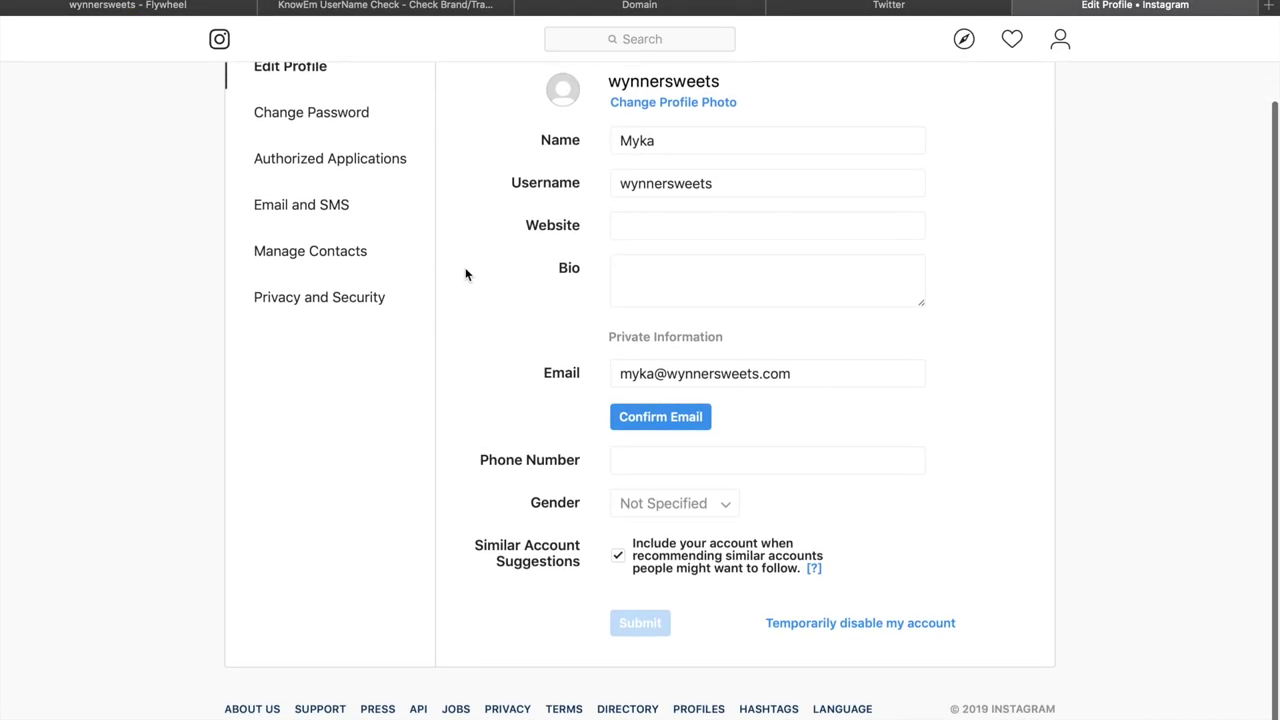
left_click(653, 417)
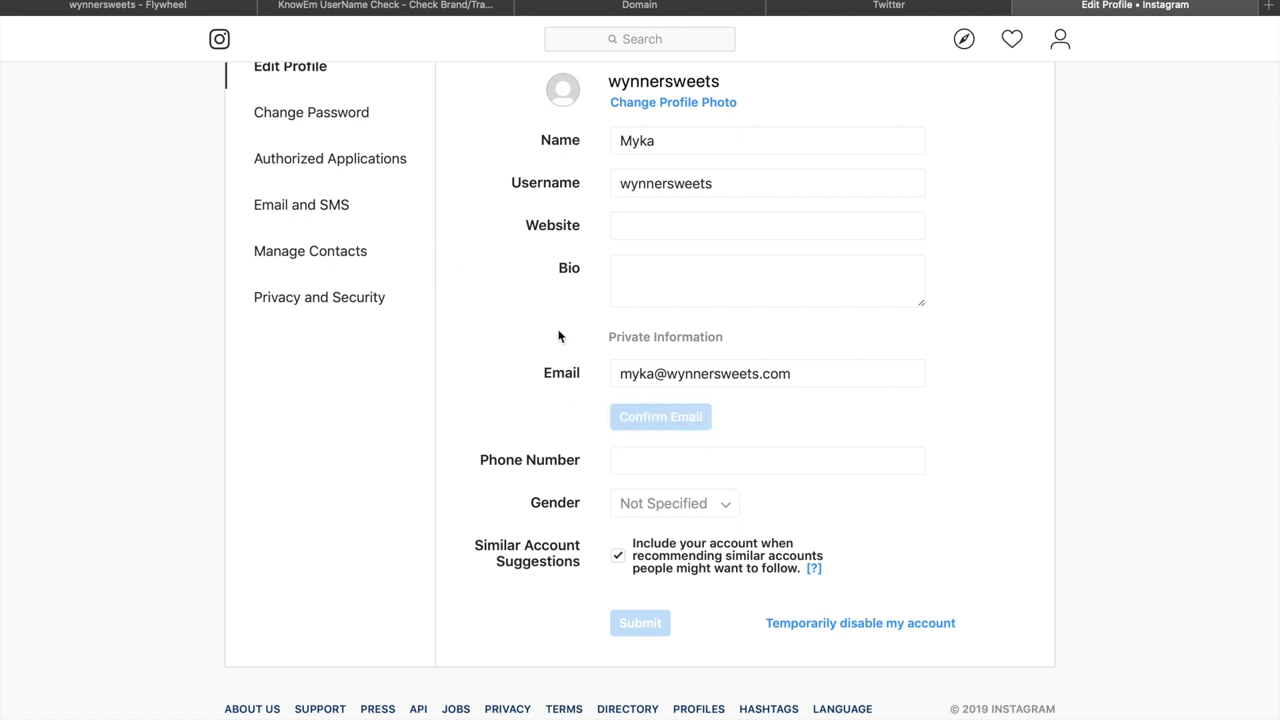
- Set the profile Website to wynnersweets.com and submit the change
left_click(664, 232)
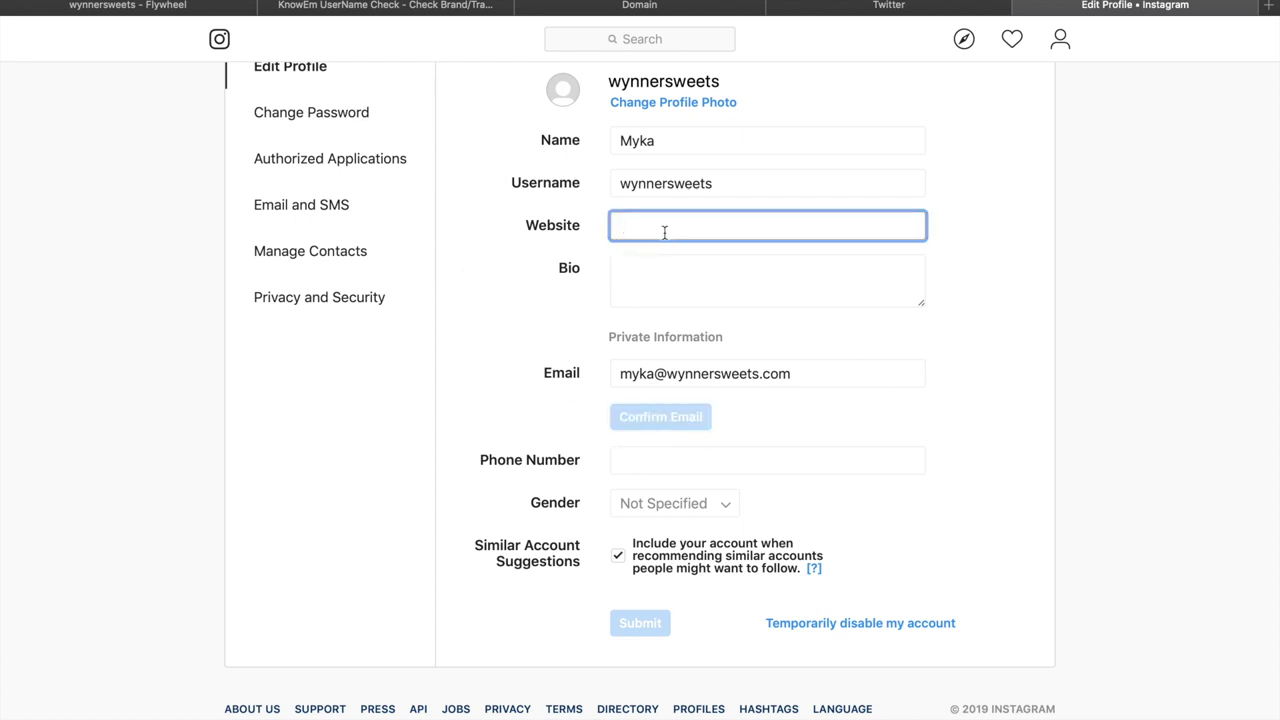
type("wynners")
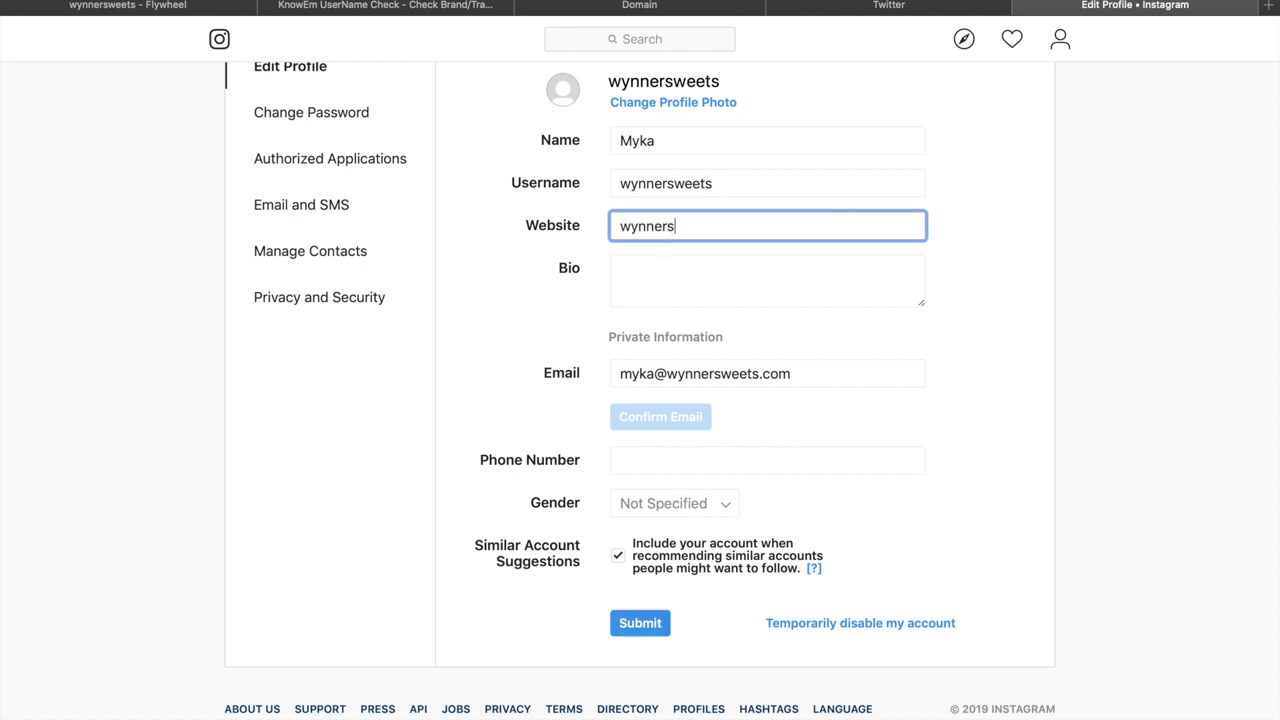
type("weets.com")
left_click(635, 622)
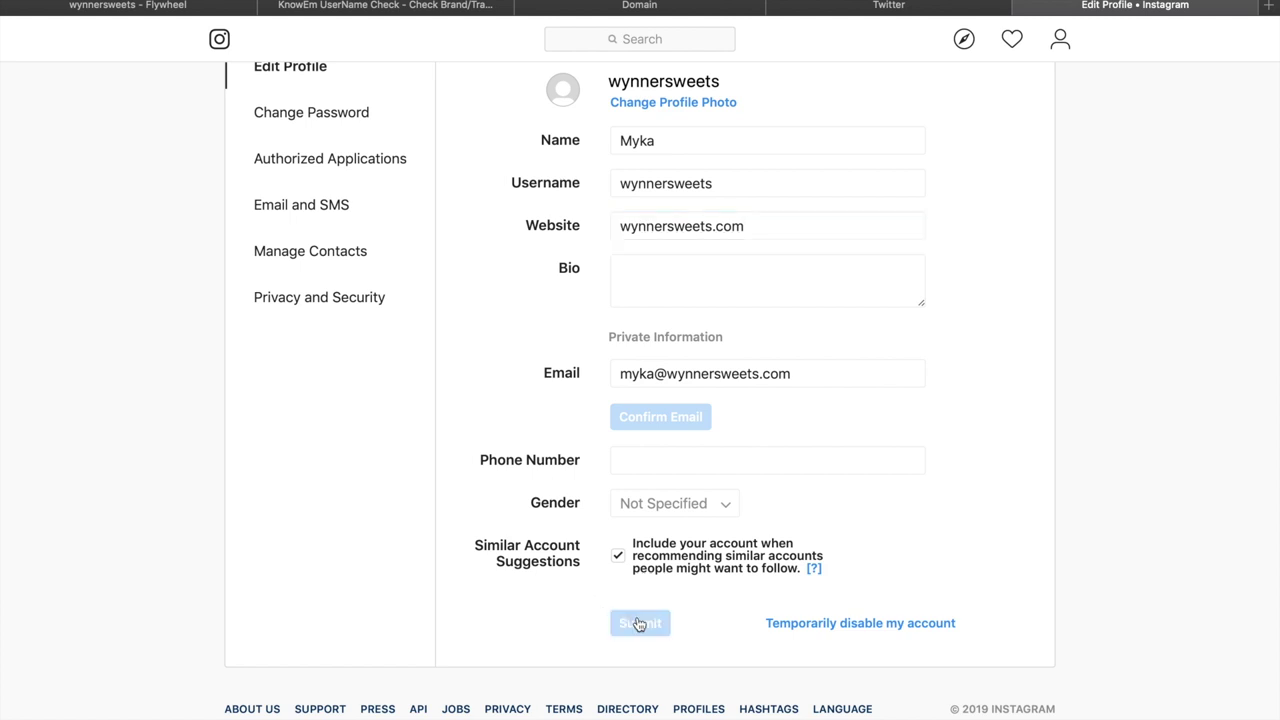
scroll(449, 243, "up", 3)
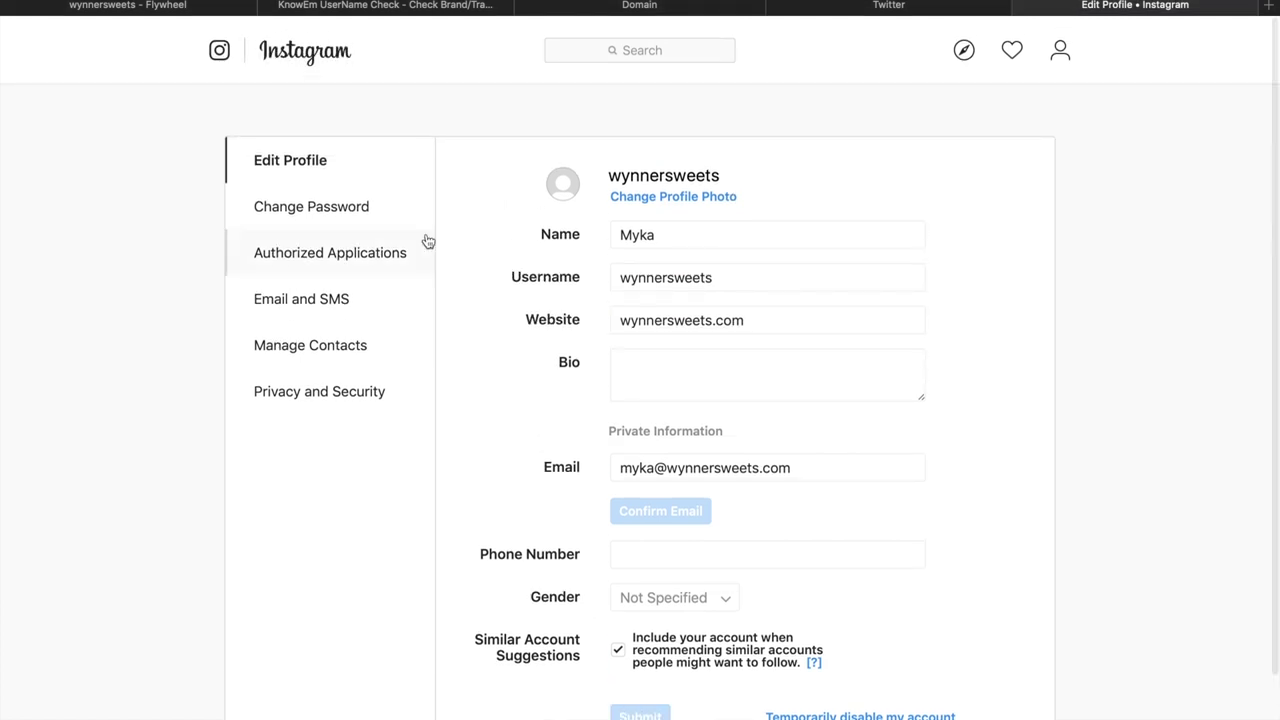
left_click(341, 260)
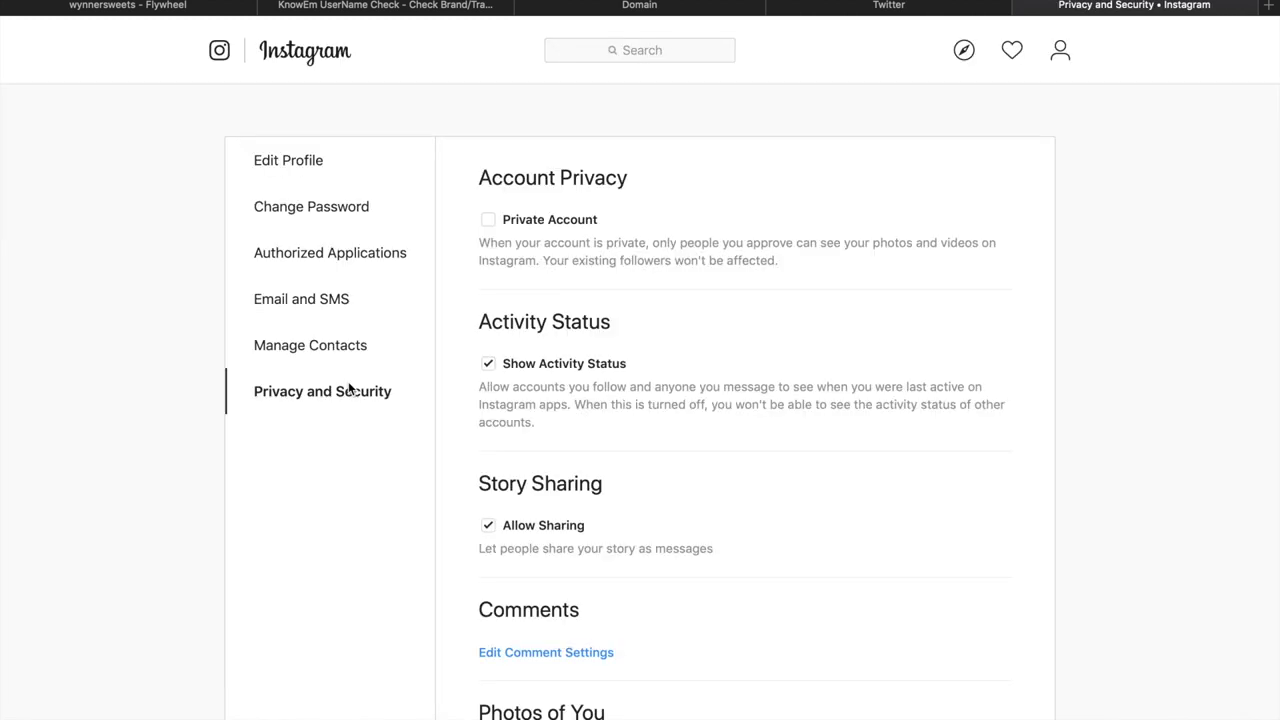
- Return to the wynnersweets Instagram profile page, closing the account settings options
scroll(821, 356, "down", 10)
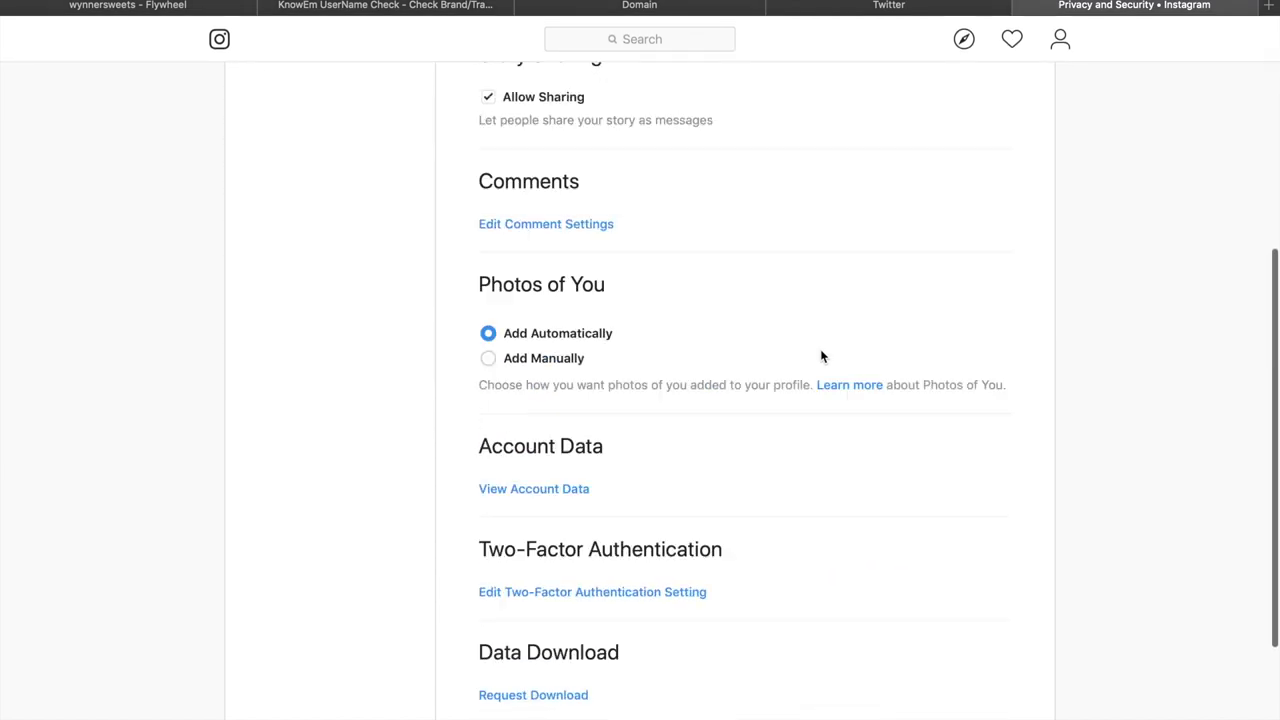
scroll(821, 356, "up", 10)
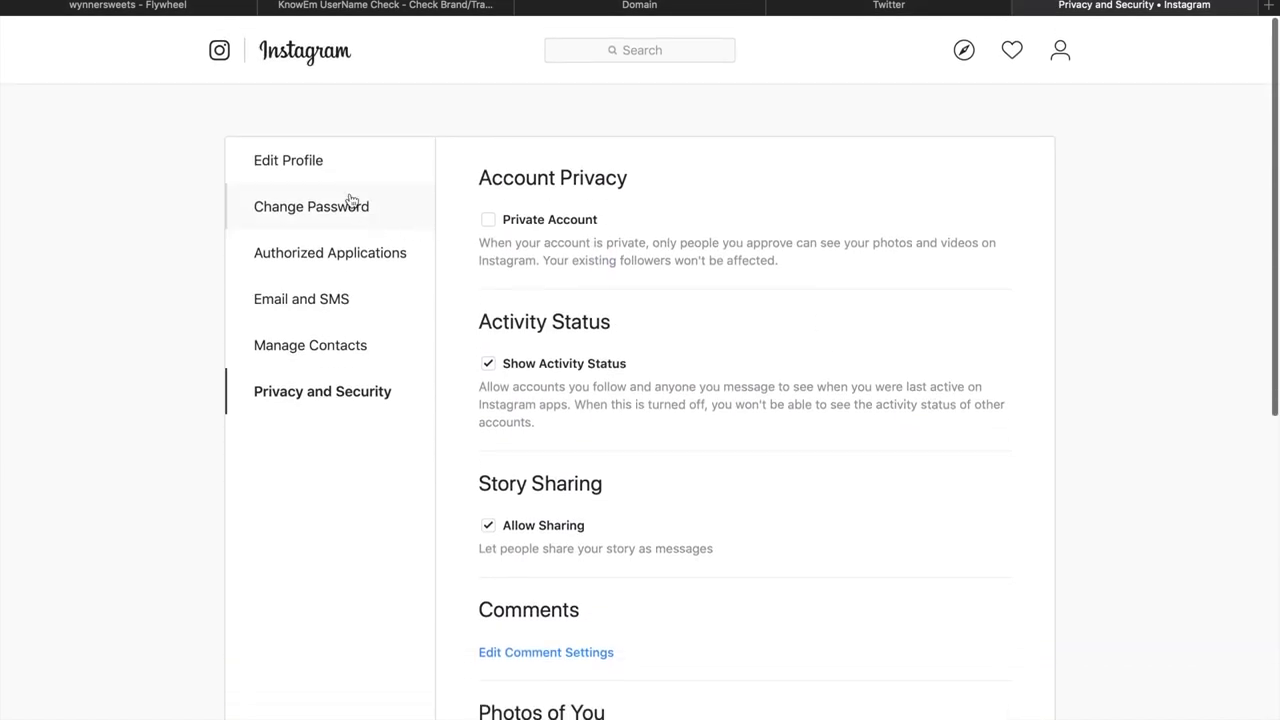
left_click(321, 163)
scroll(954, 288, "down", 2)
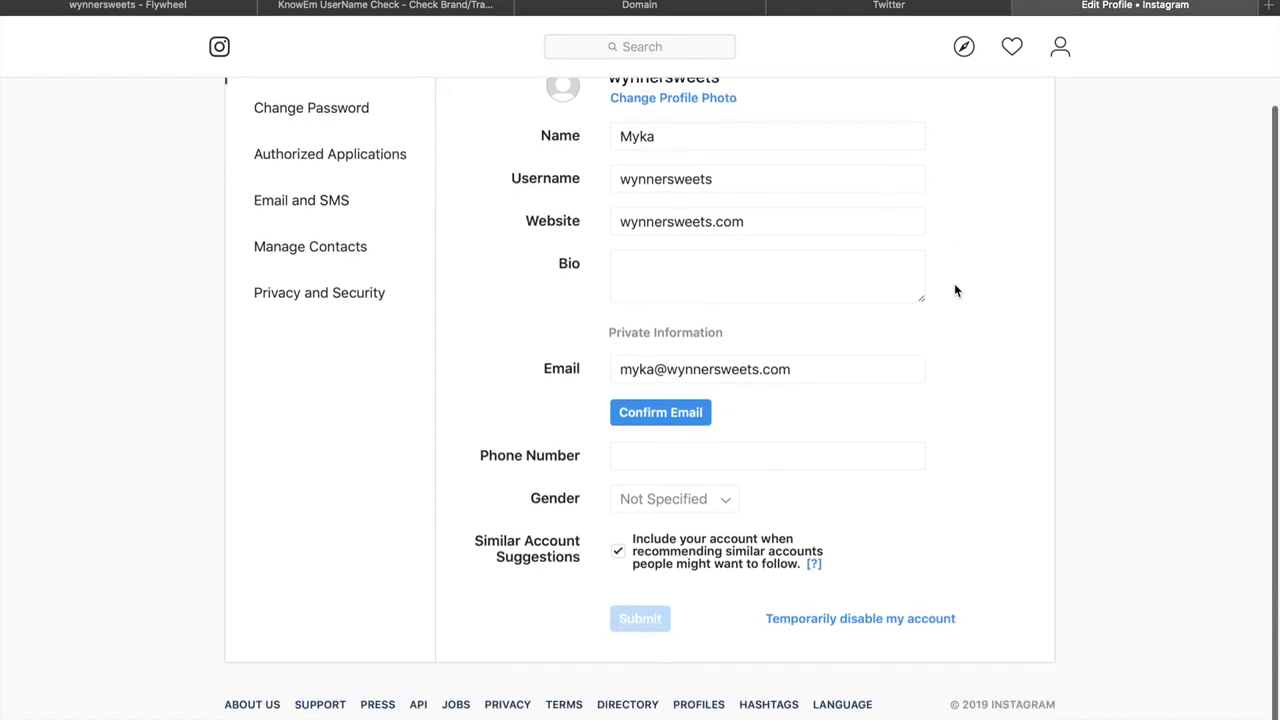
scroll(954, 290, "up", 2)
left_click(1062, 56)
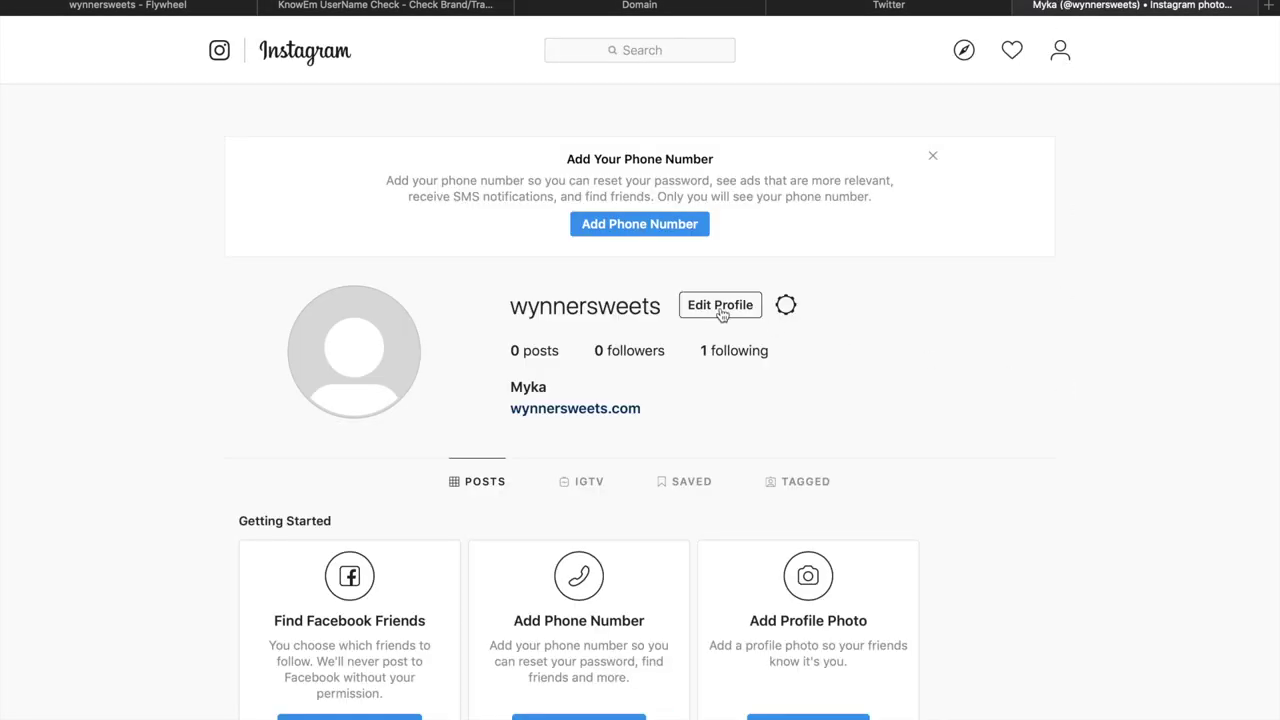
left_click(720, 308)
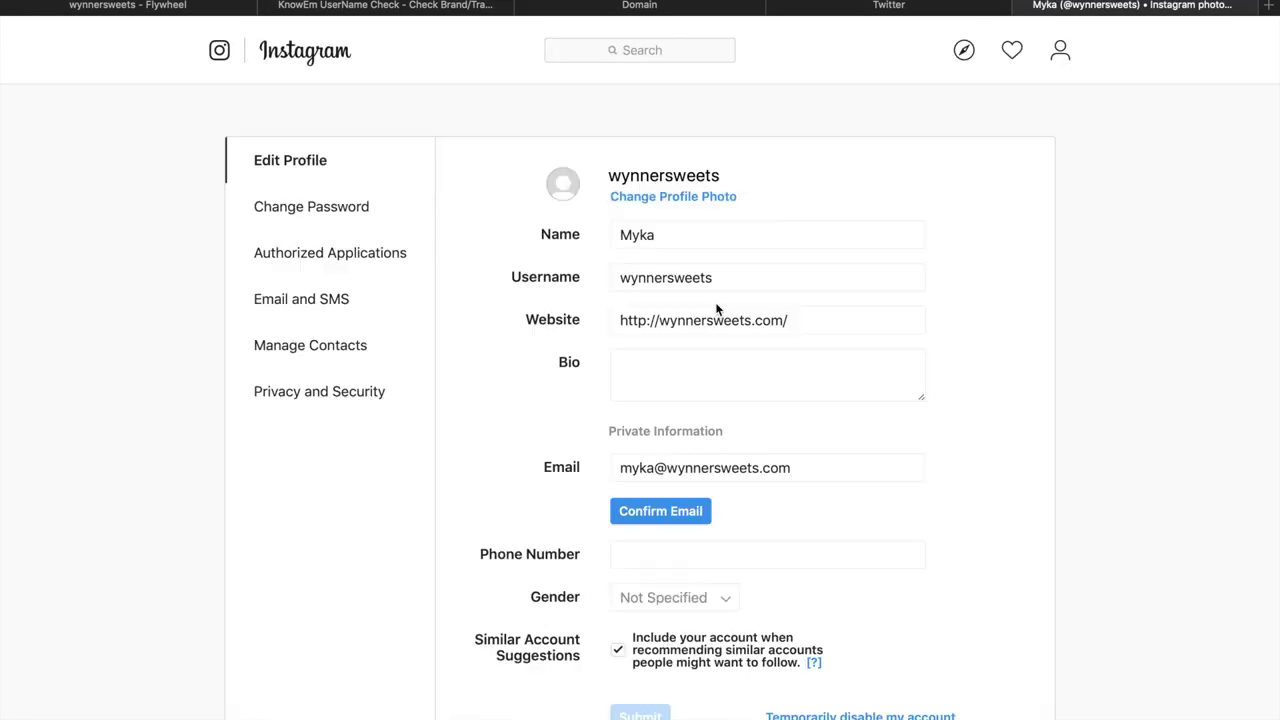
left_click(1060, 55)
left_click(787, 305)
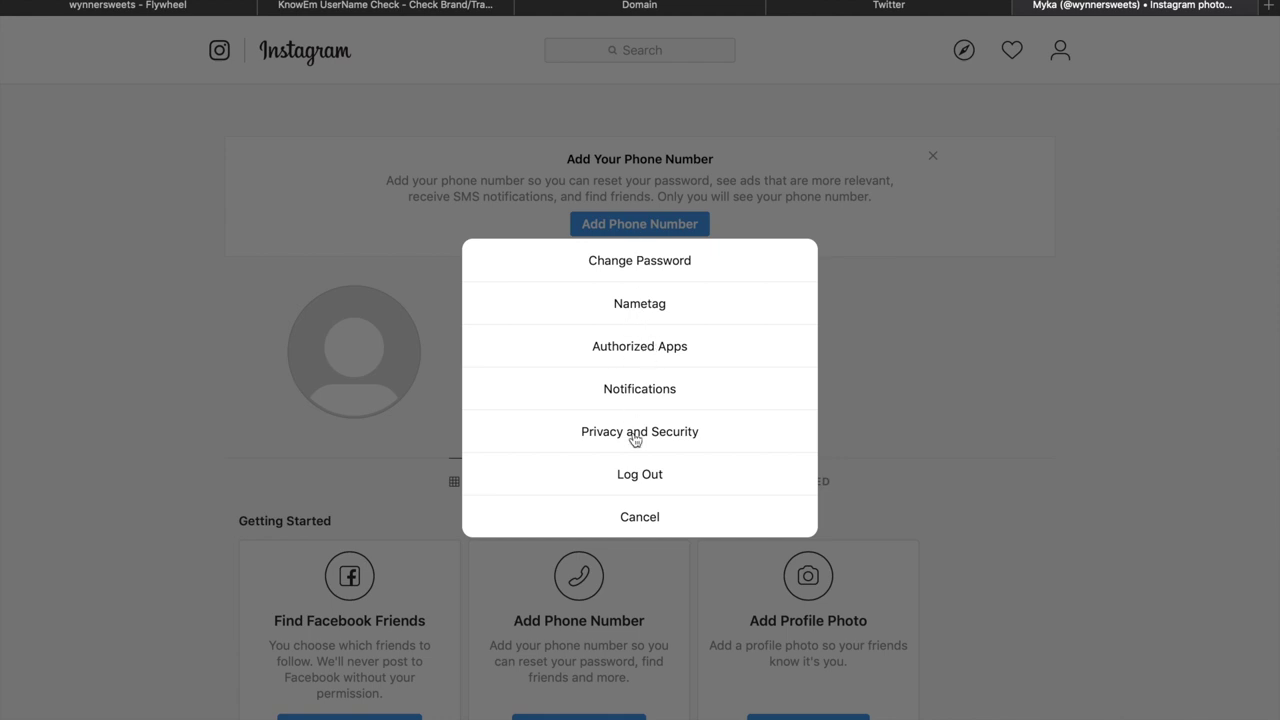
left_click(1133, 268)
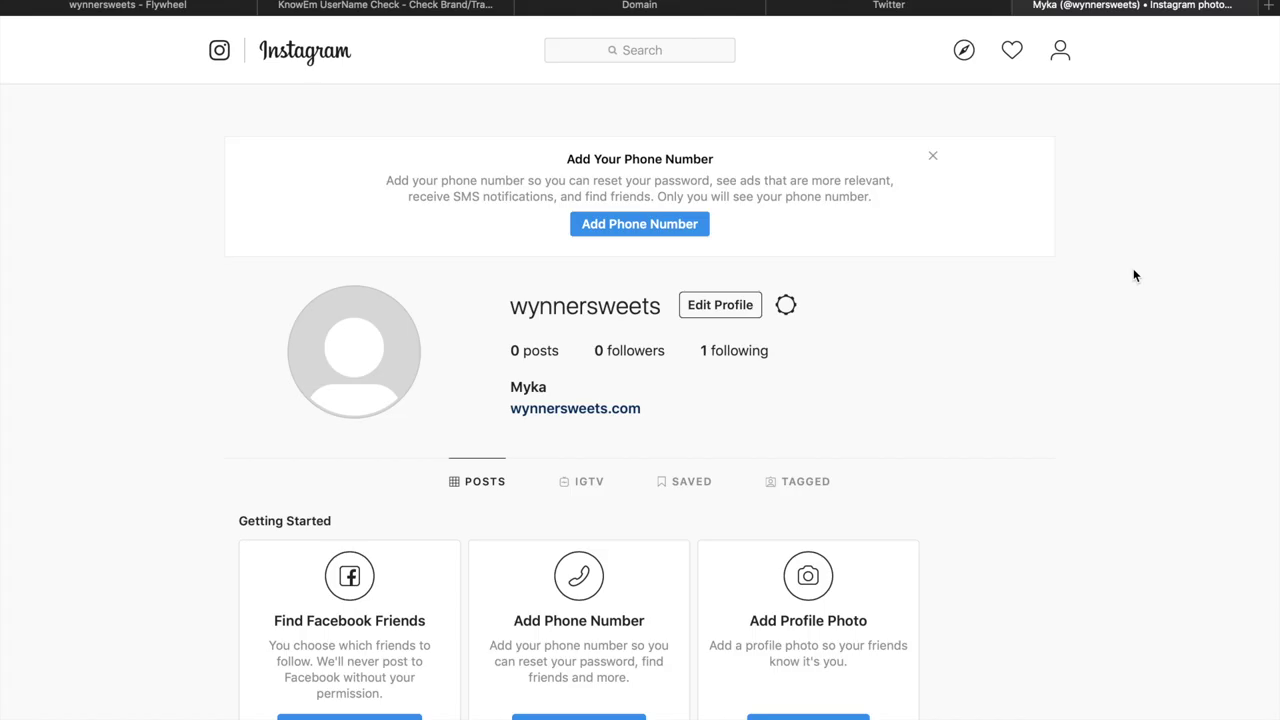
- Search Twitter for 'glu' and follow Udi's Gluten Free
left_click(938, 8)
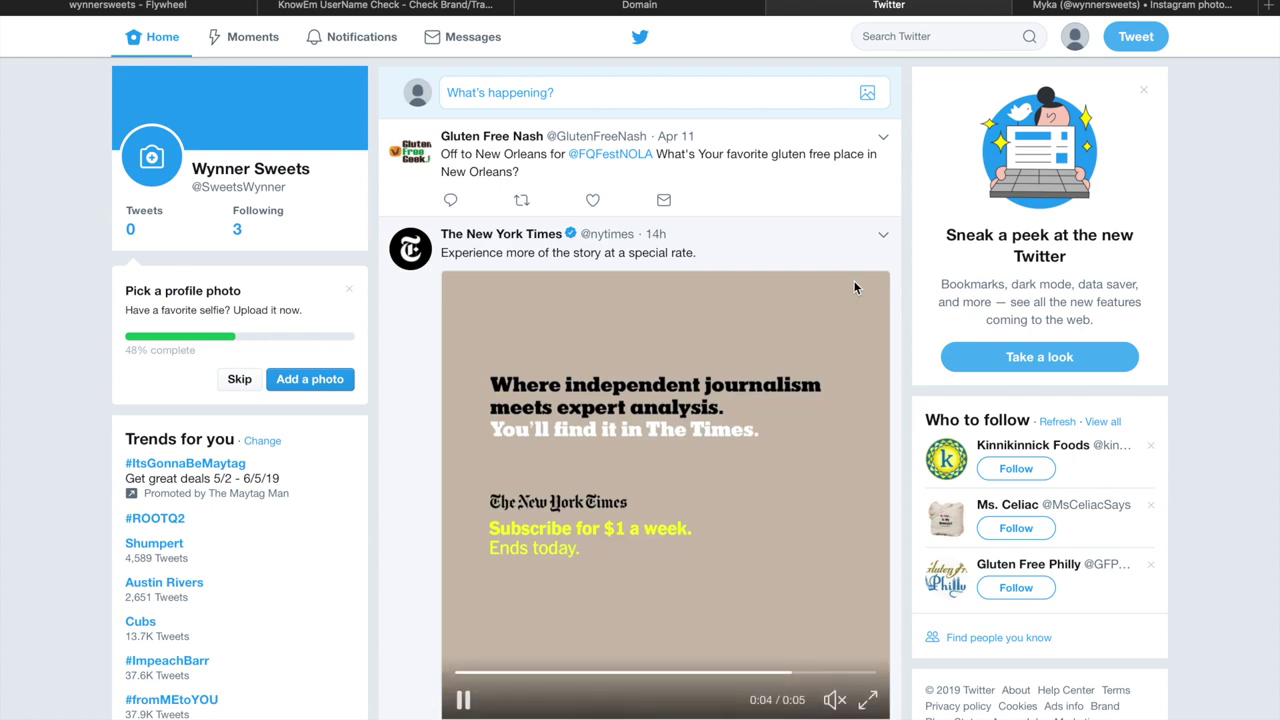
scroll(623, 403, "down", 3)
scroll(623, 403, "up", 3)
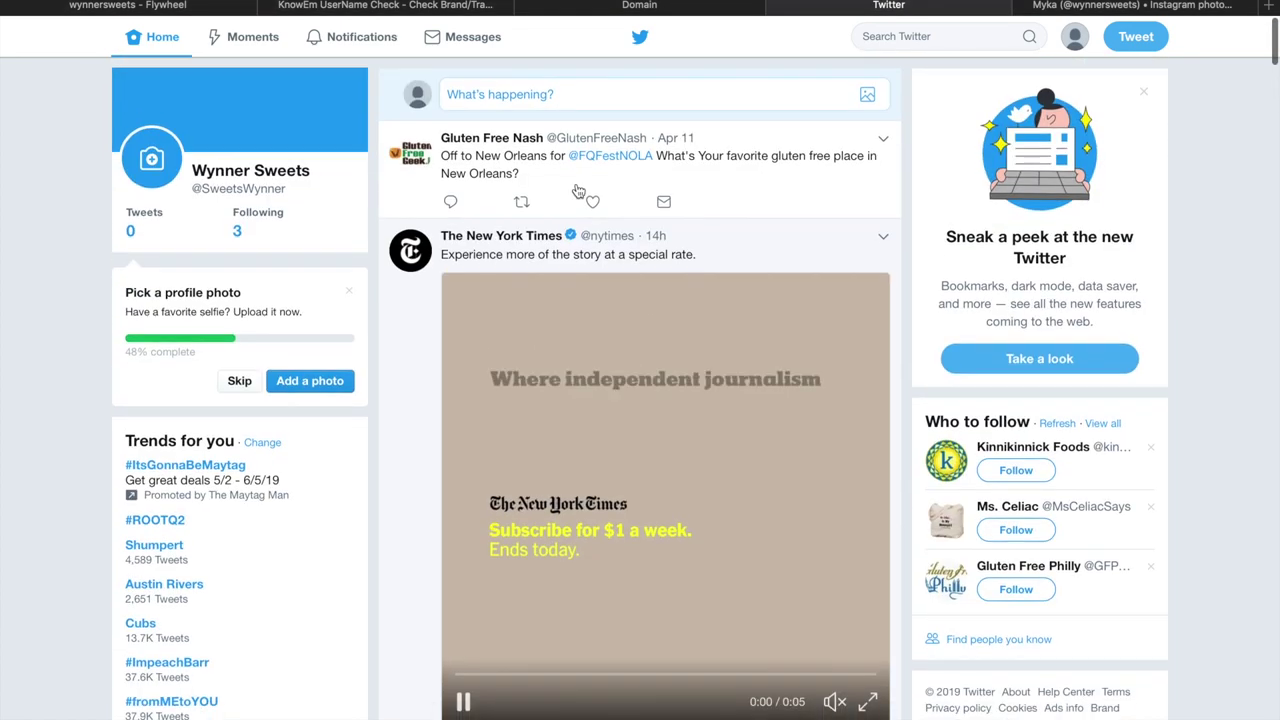
left_click(922, 36)
type("gluten")
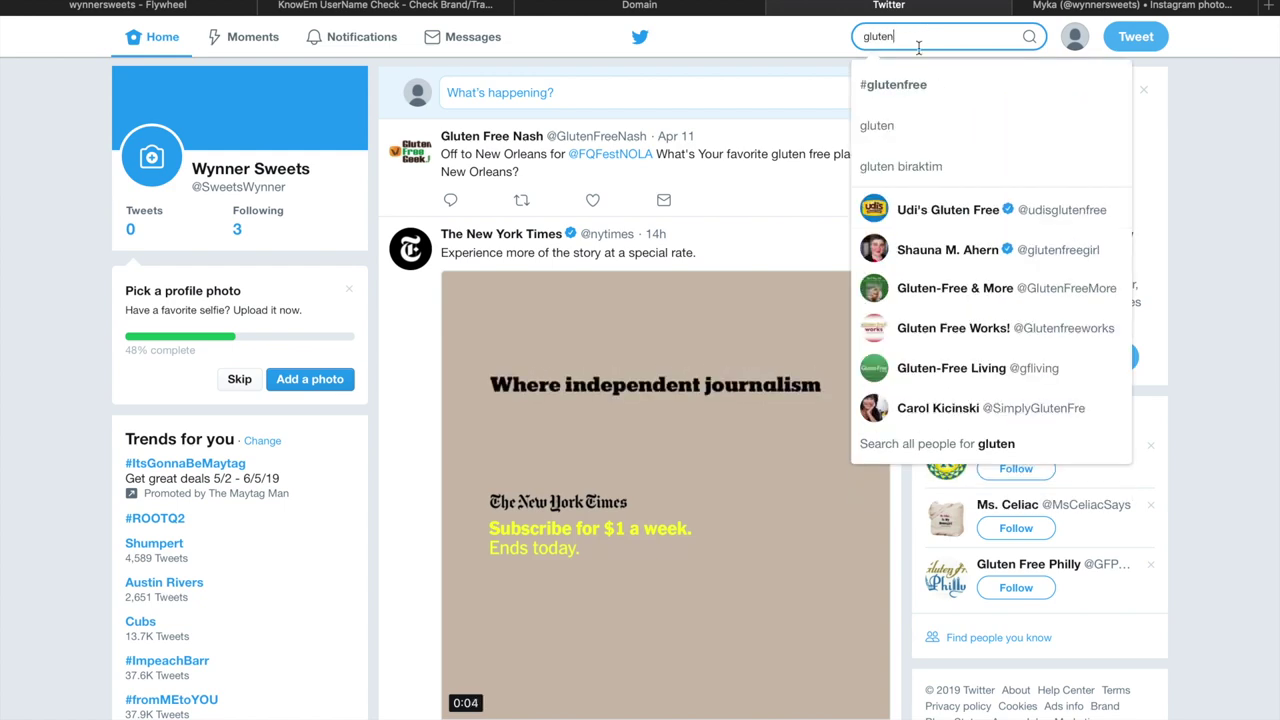
left_click(935, 211)
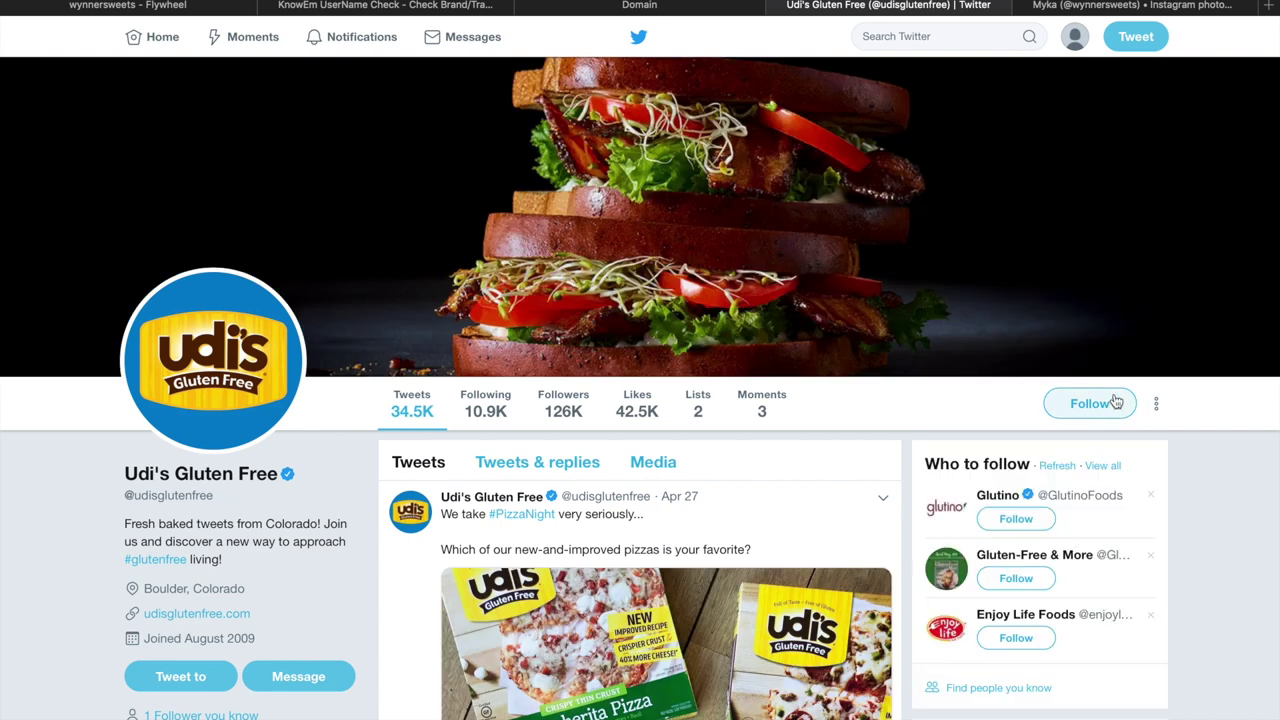
left_click(1098, 404)
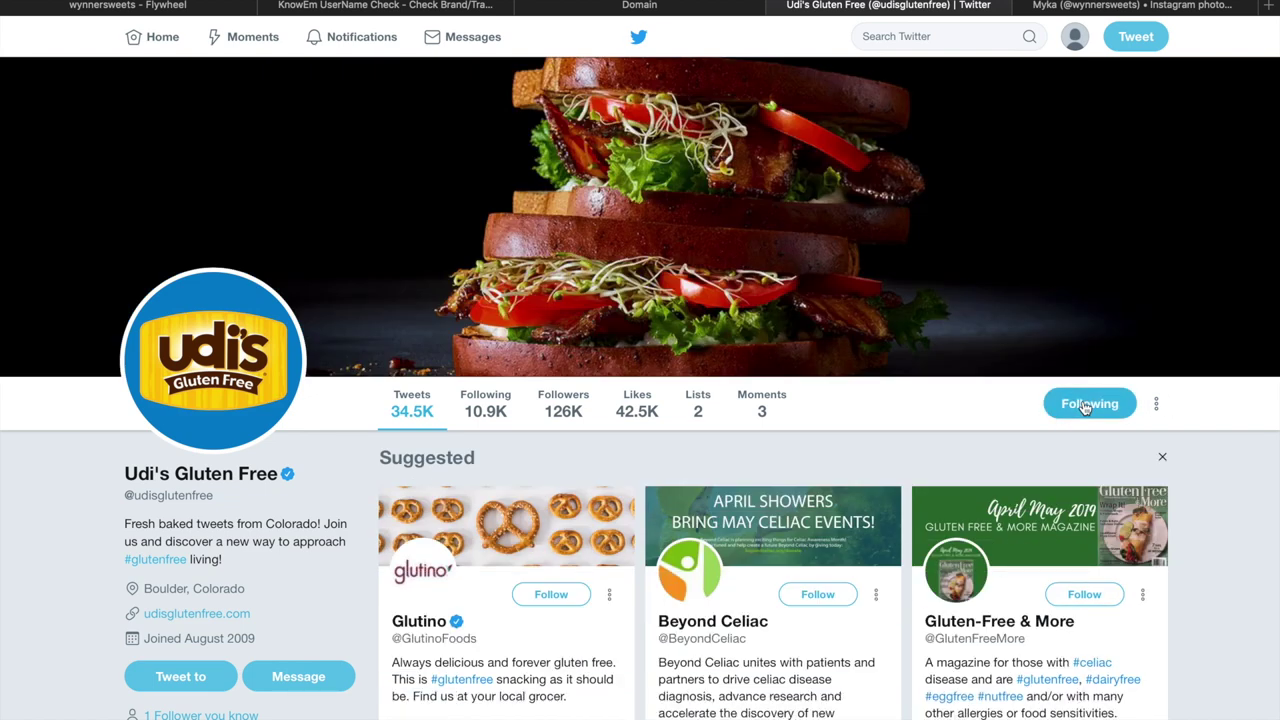
- Follow Glutino from the suggested accounts and return to the home timeline
left_click(536, 596)
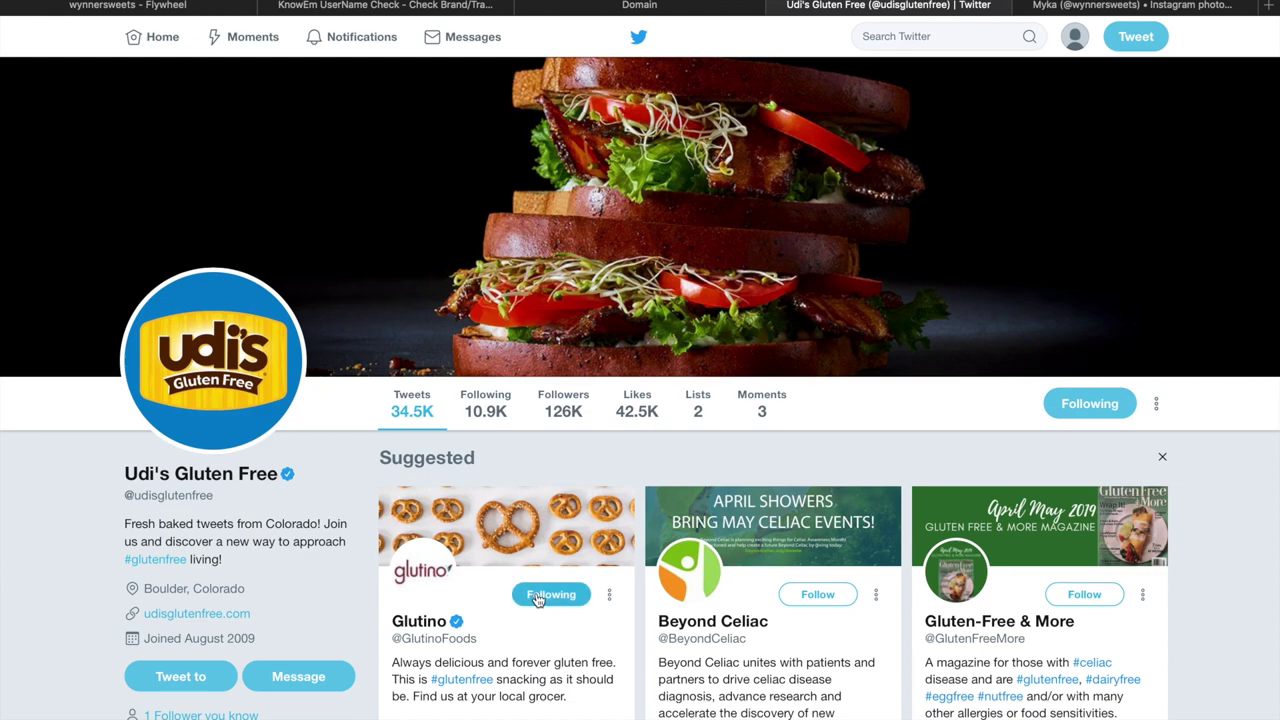
scroll(537, 598, "down", 6)
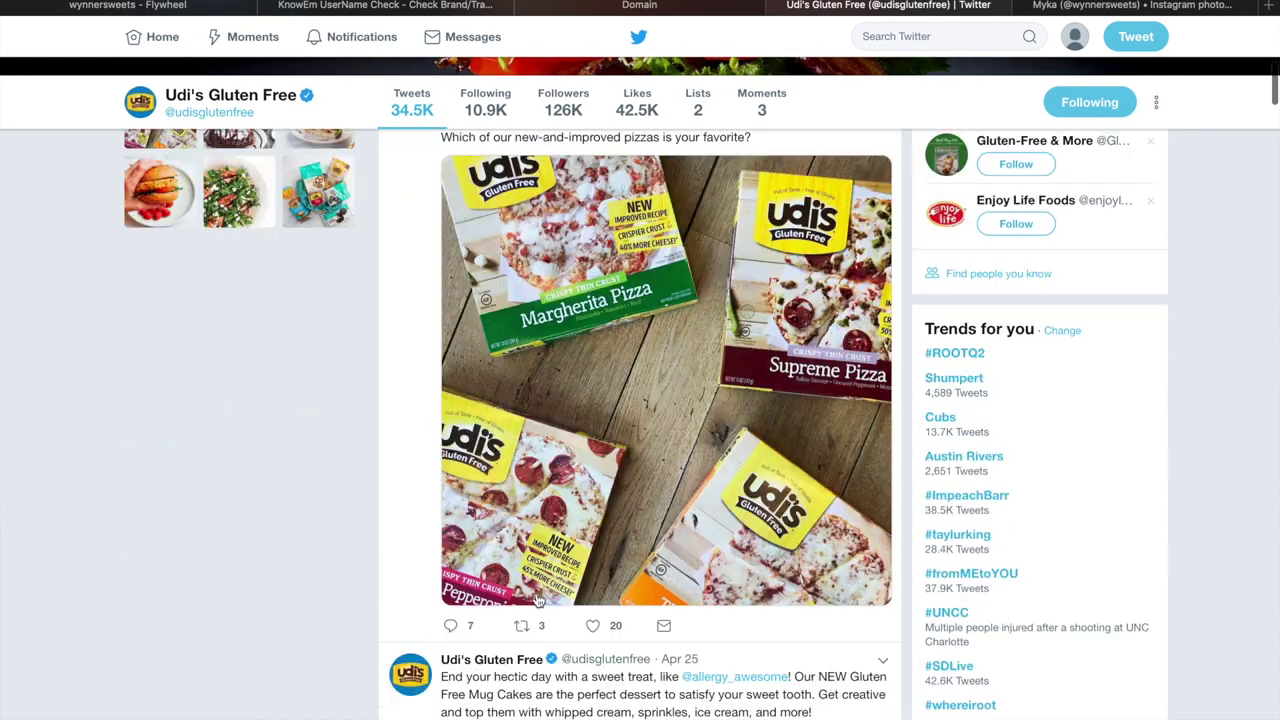
scroll(537, 598, "up", 2)
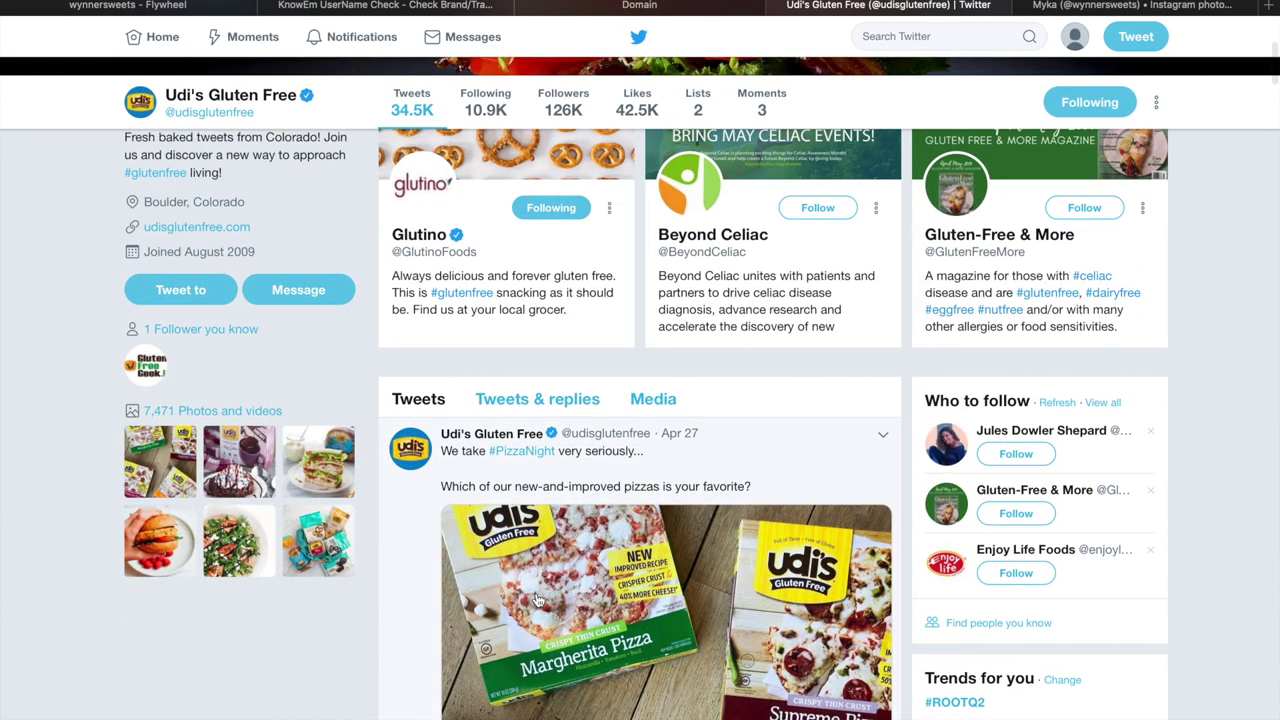
scroll(537, 598, "up", 4)
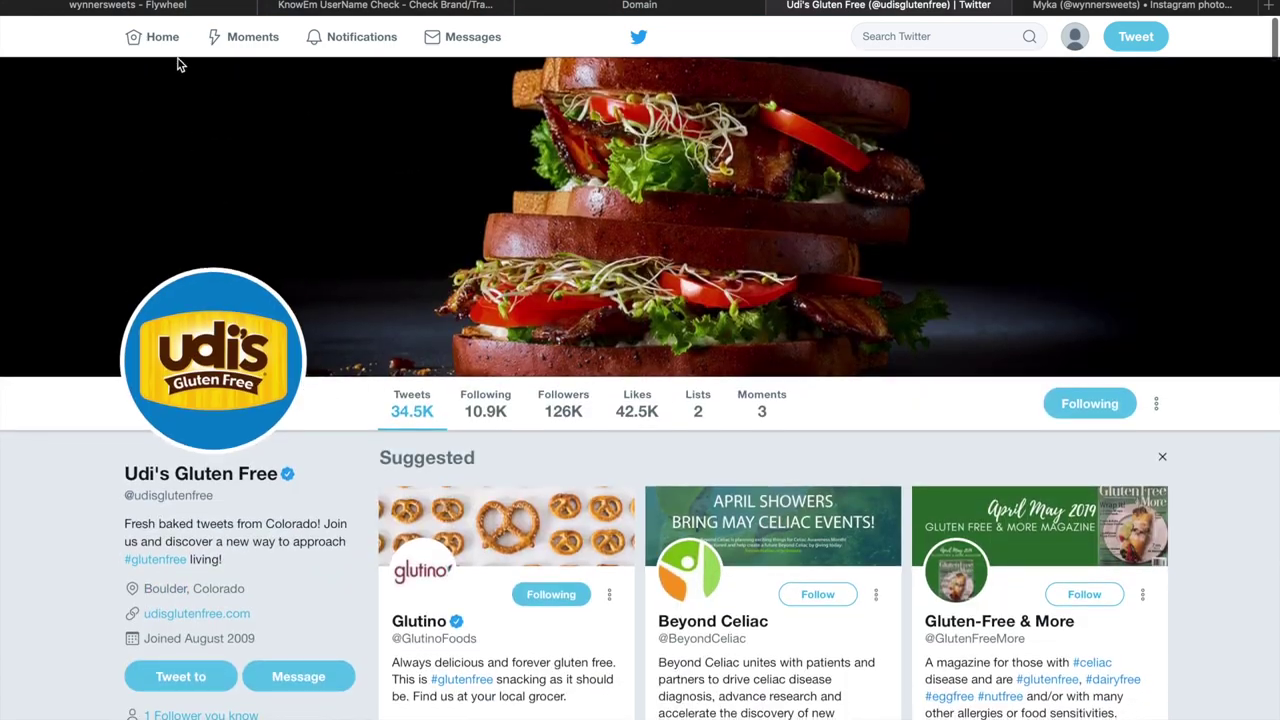
left_click(152, 38)
- Dismiss Instagram's Add Your Phone Number banner
left_click(165, 6)
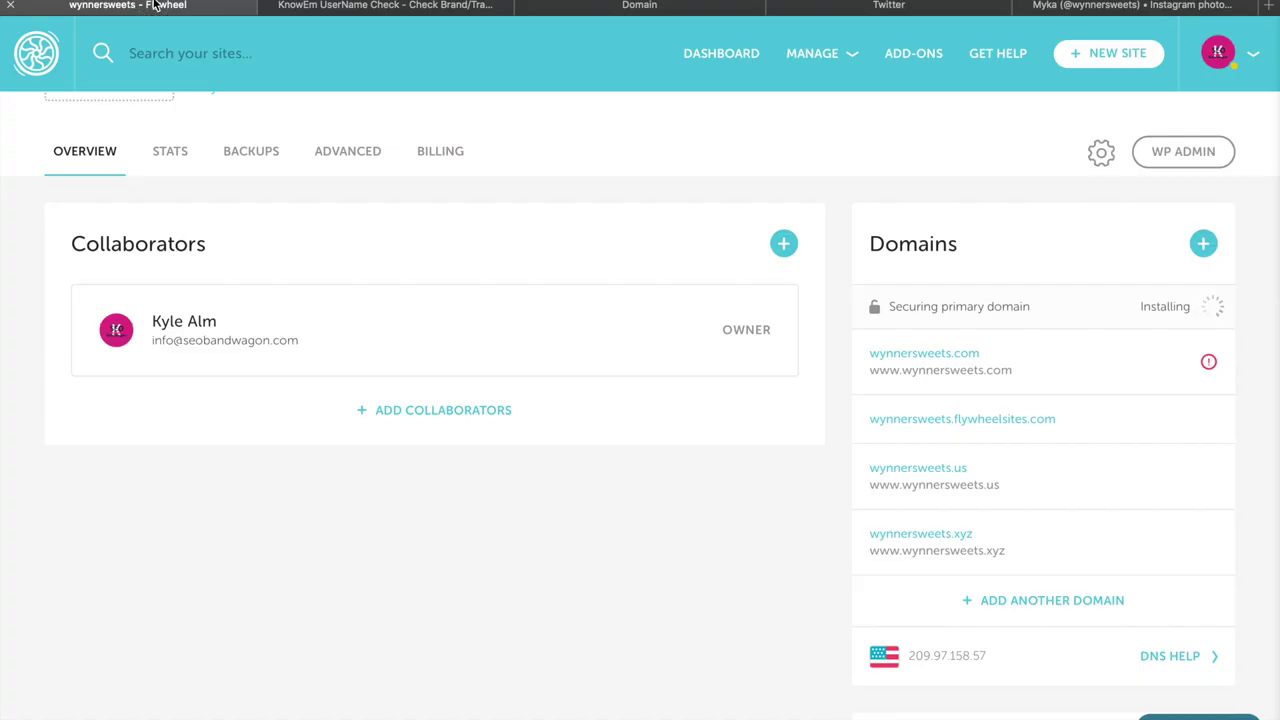
left_click(329, 5)
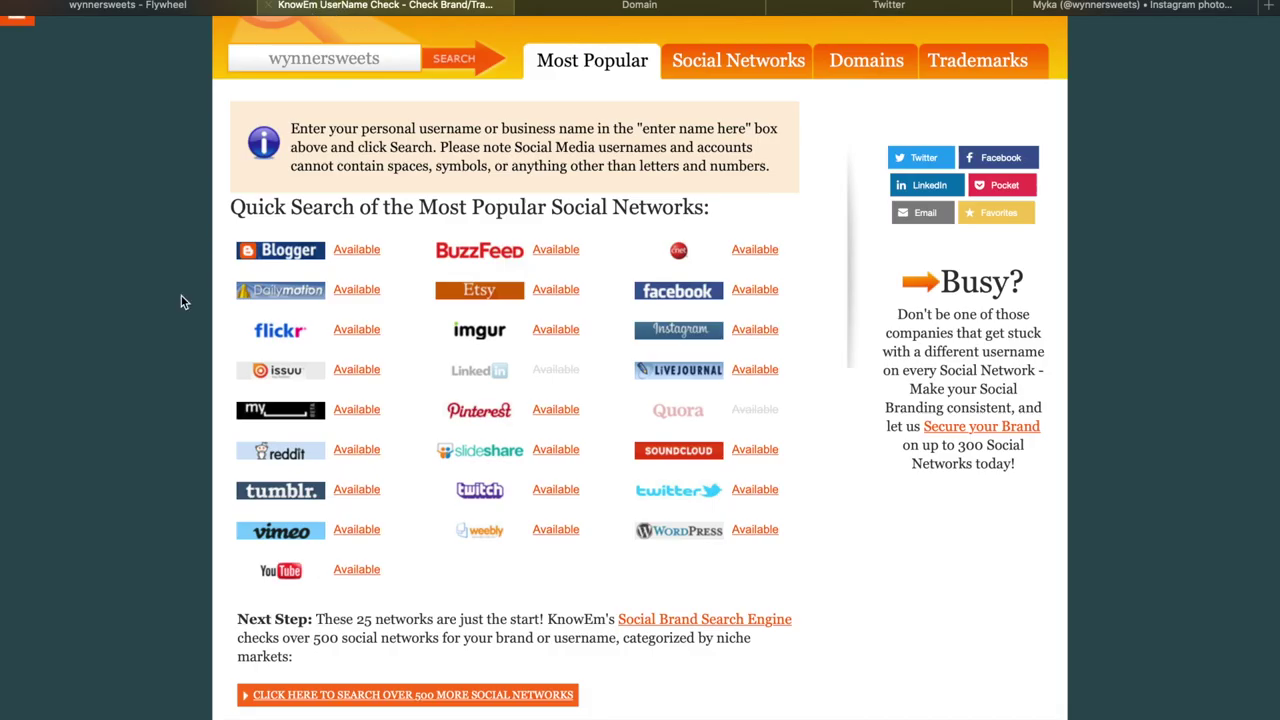
mouse_move(530, 380)
left_click(685, 12)
left_click(866, 6)
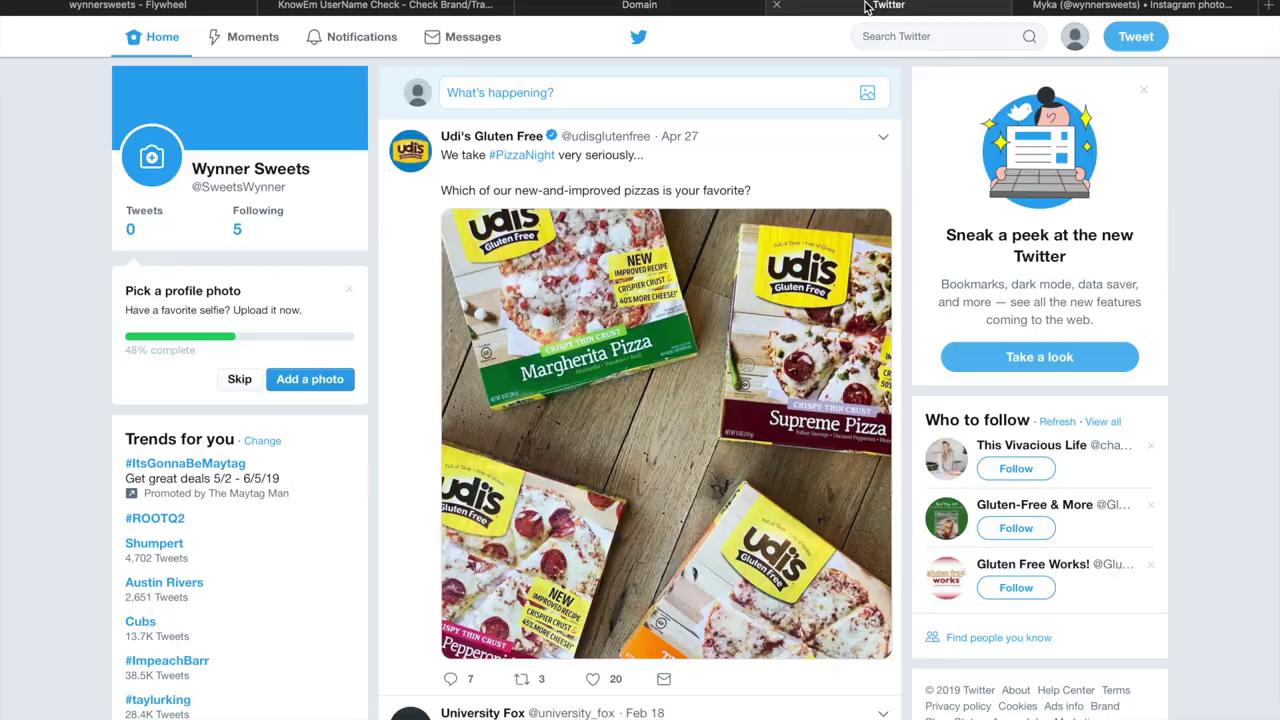
left_click(1064, 8)
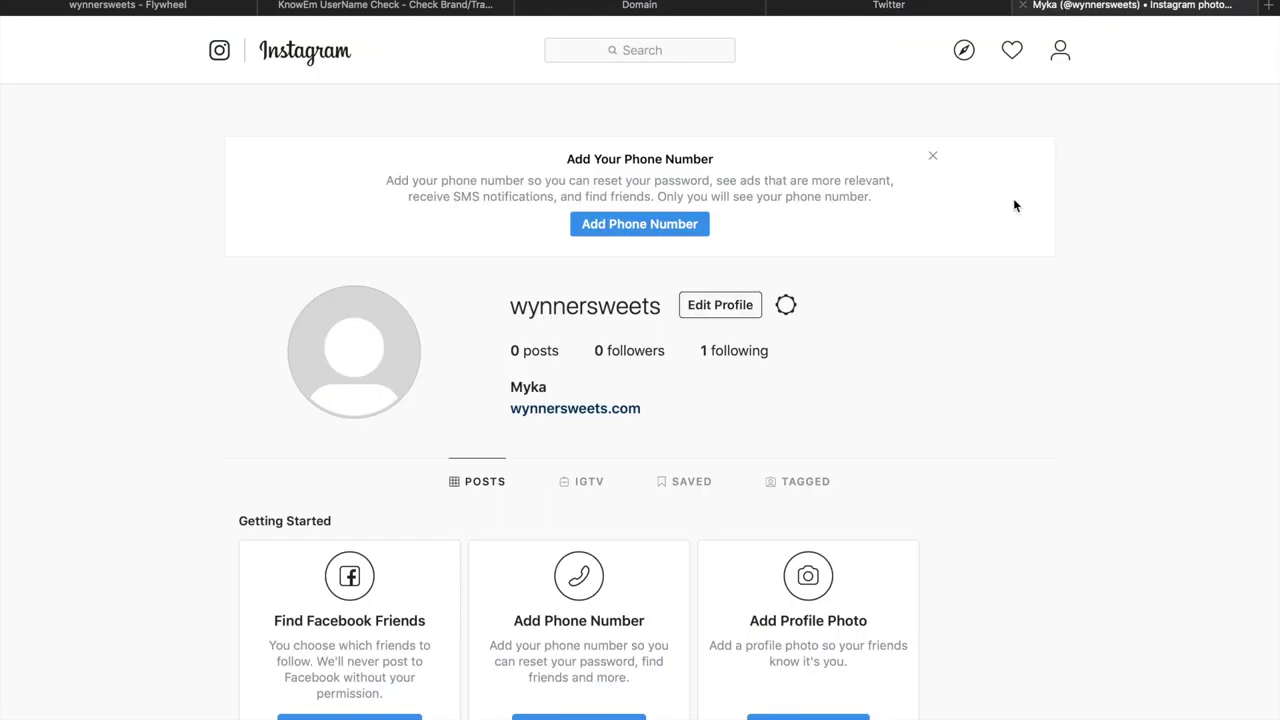
left_click(932, 159)
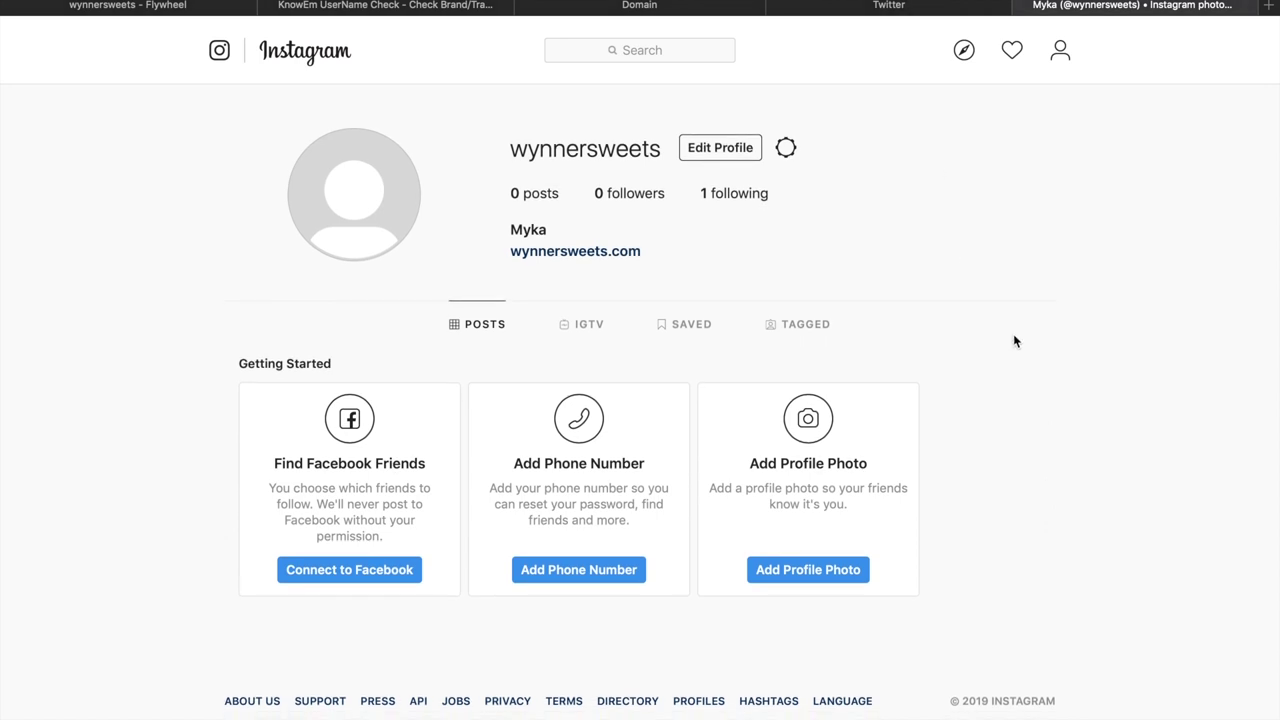
- Start creating a Business or Brand page on Facebook
left_click(877, 8)
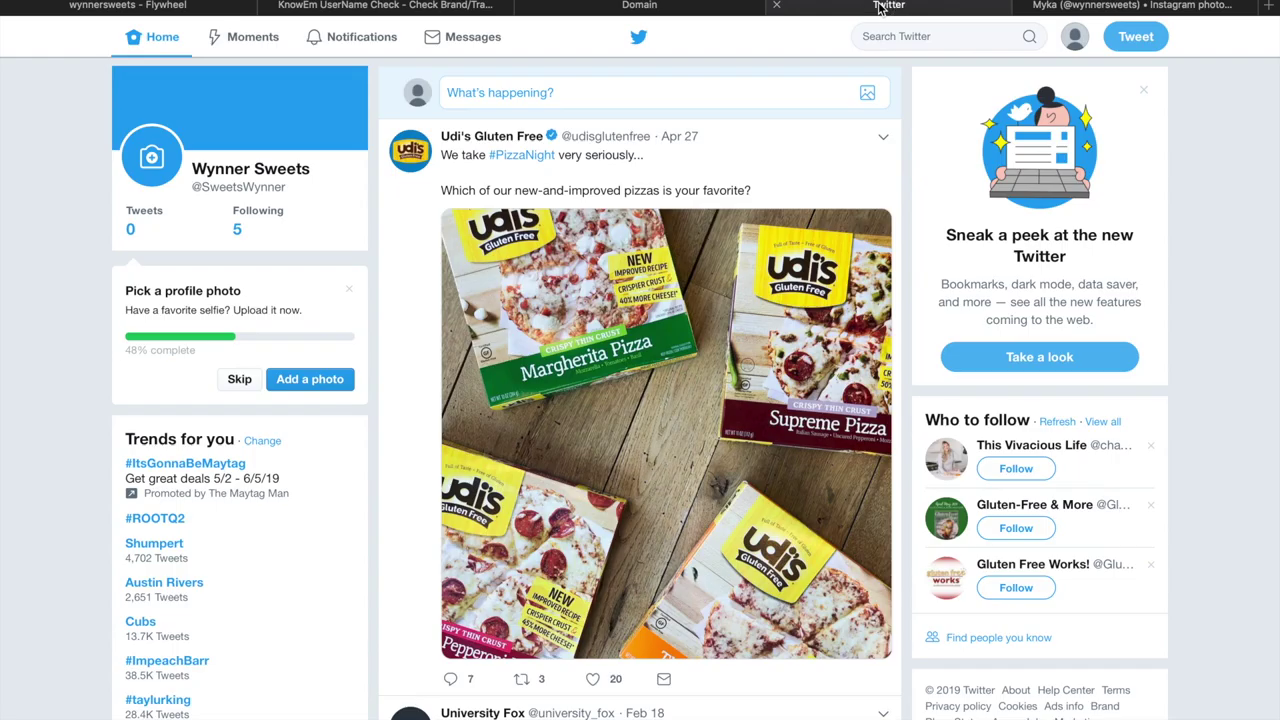
left_click(700, 8)
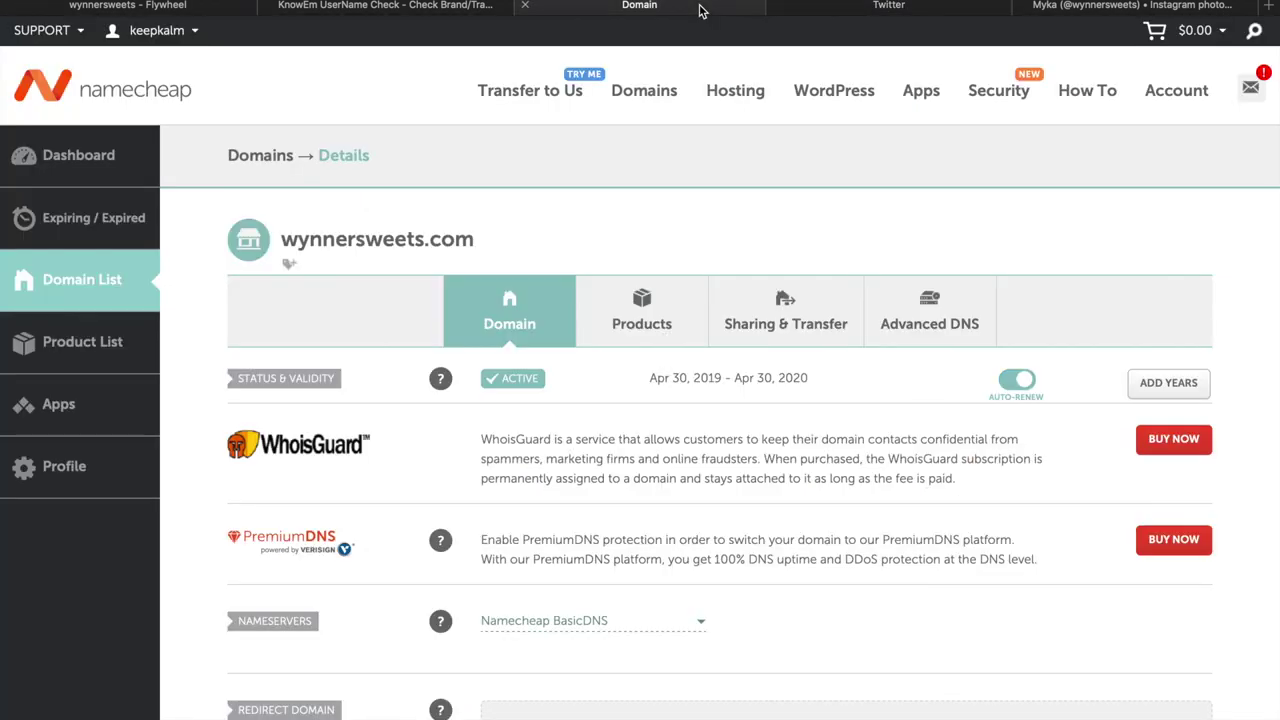
left_click(460, 10)
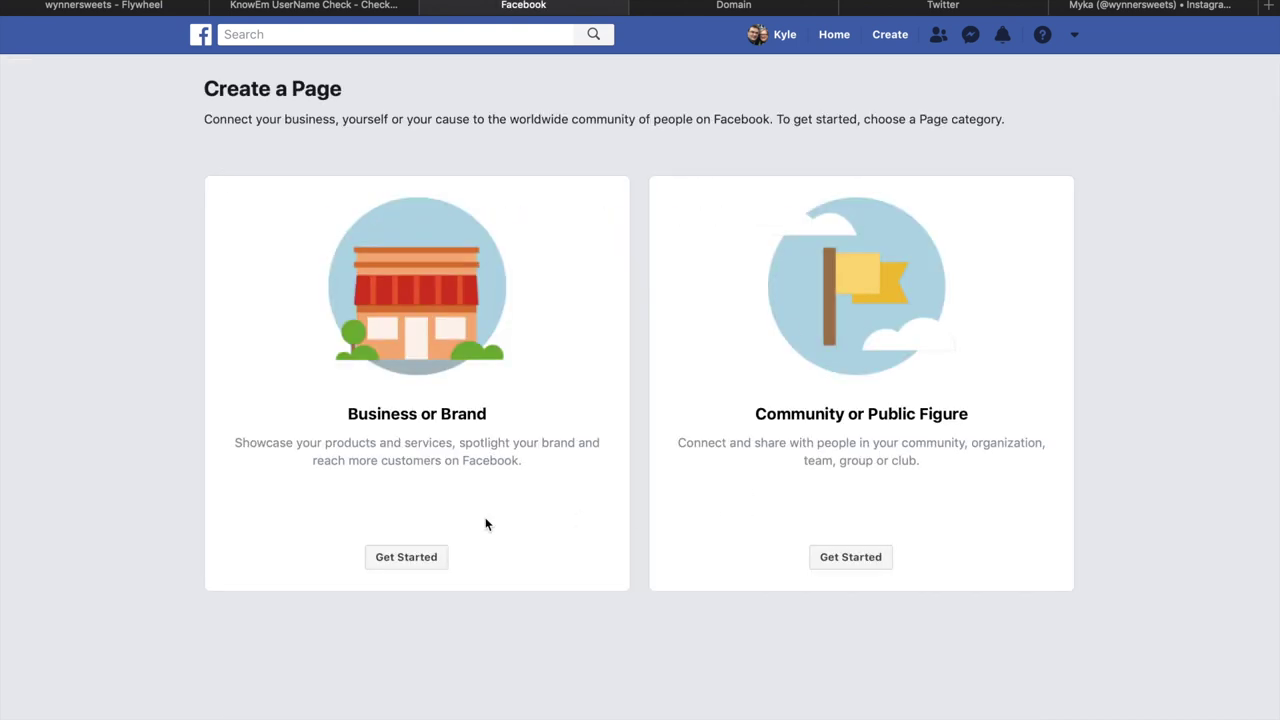
left_click(412, 562)
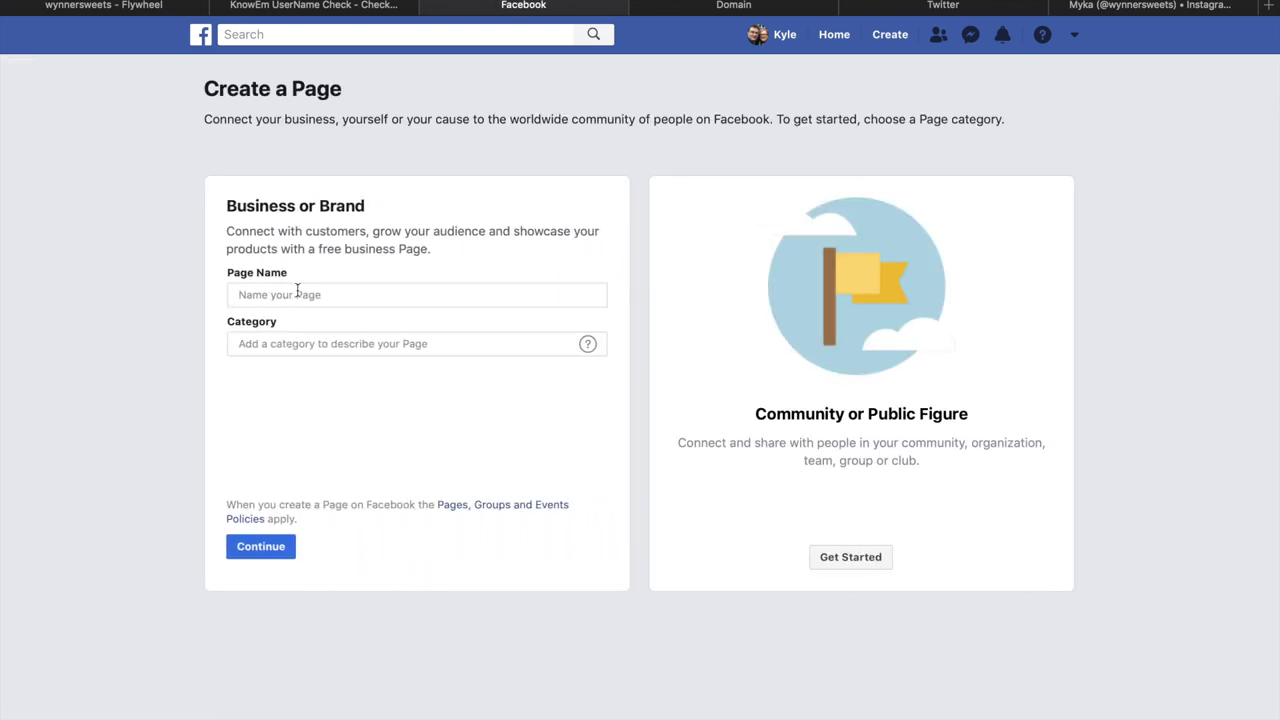
- Name the page Wynner Sweets, categorize it as Gluten-Free Restaurant, and hide its address
left_click(297, 290)
type("Wynner Sweets")
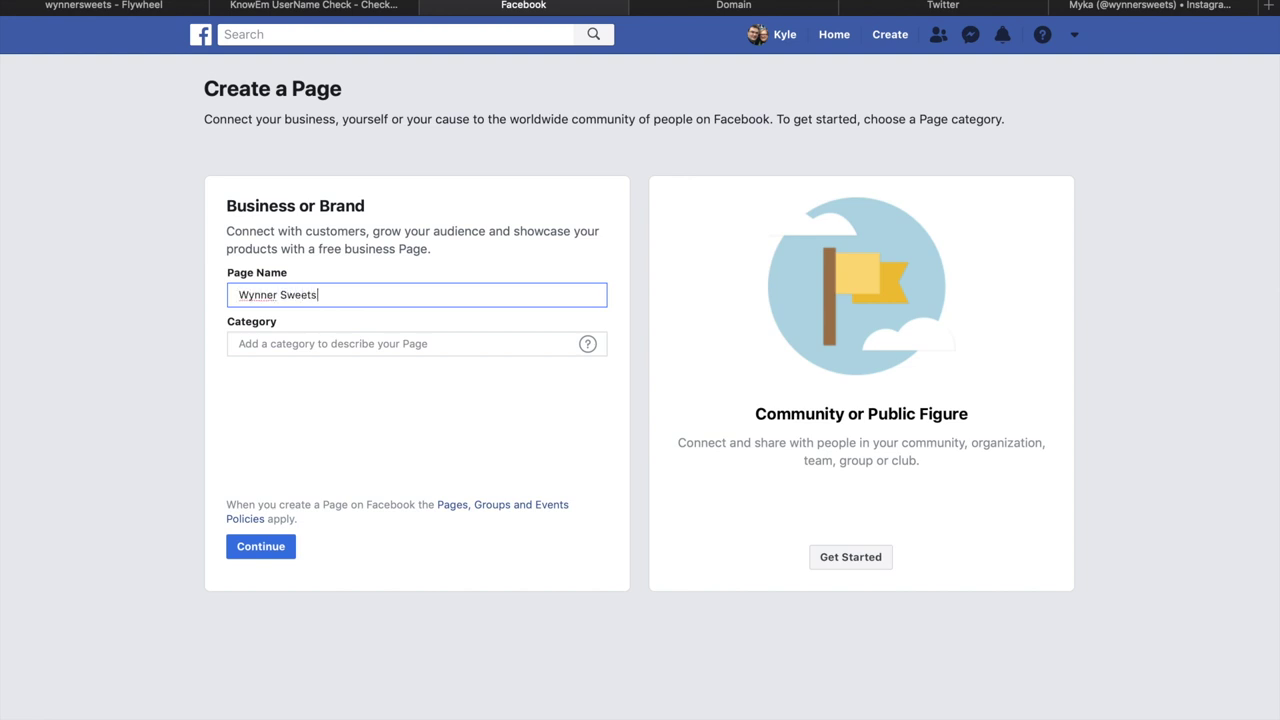
left_click(400, 343)
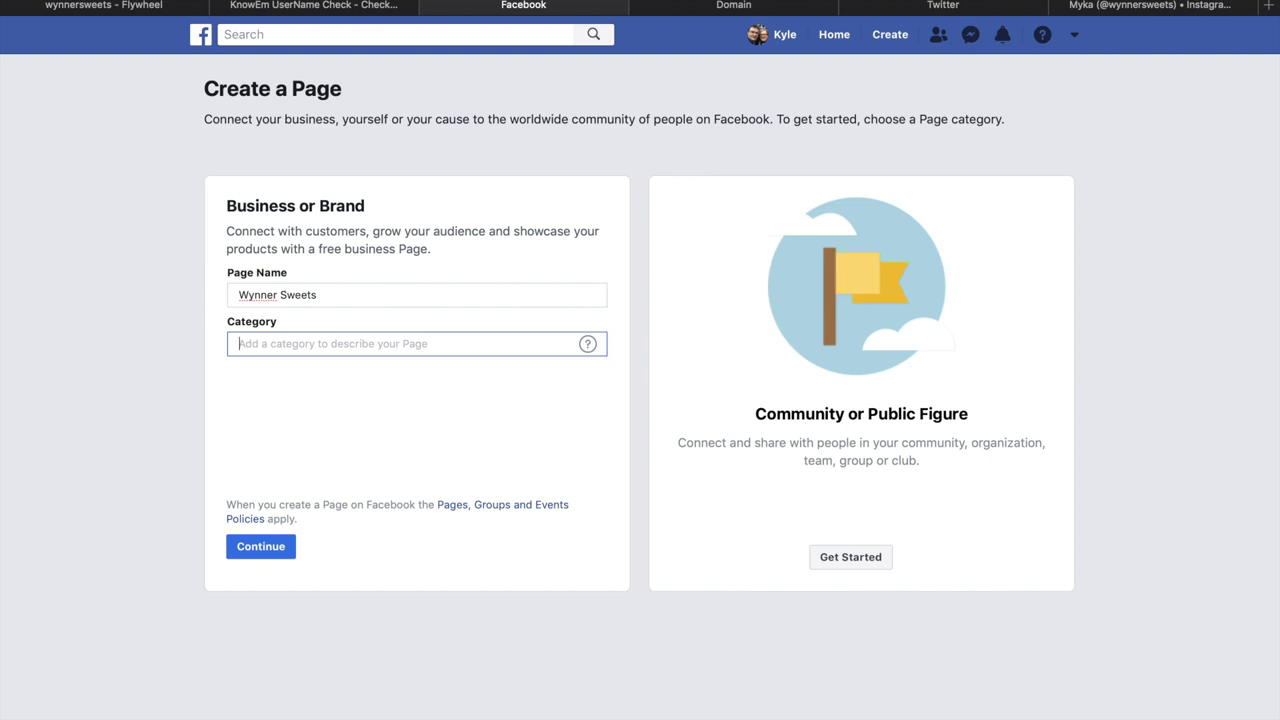
type("Gl")
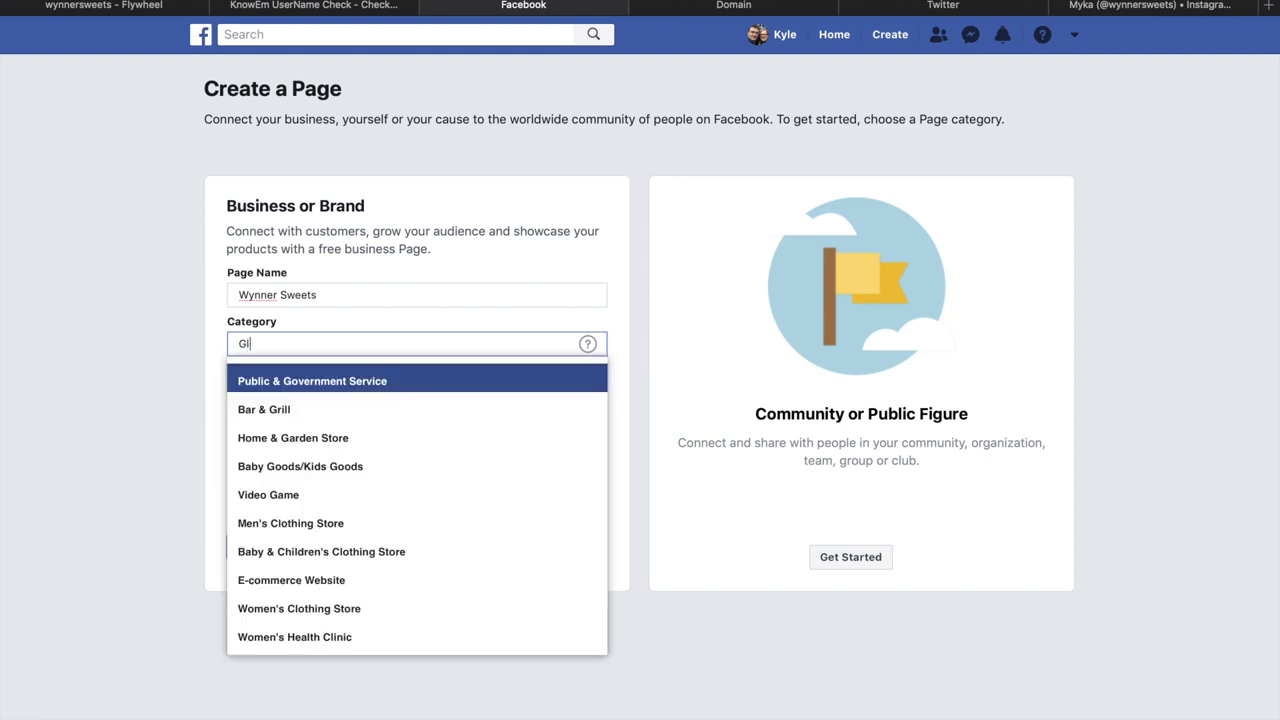
type("uten")
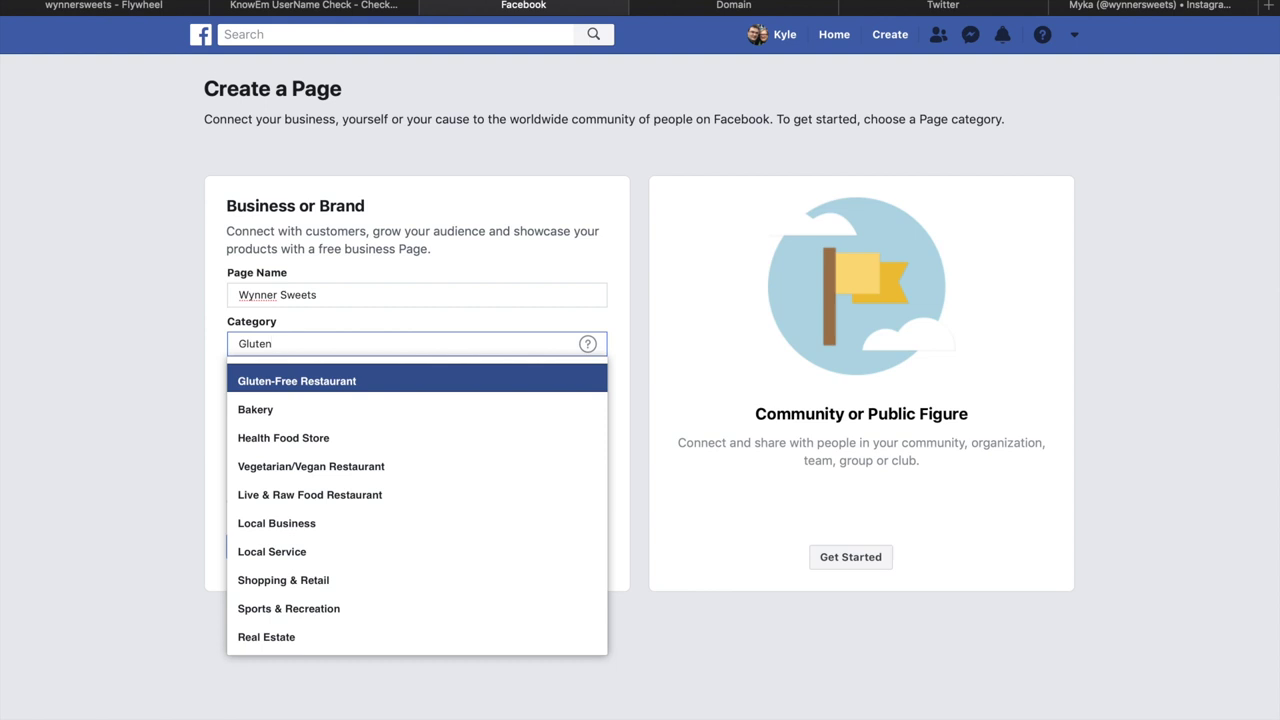
type("-Free")
key("Return")
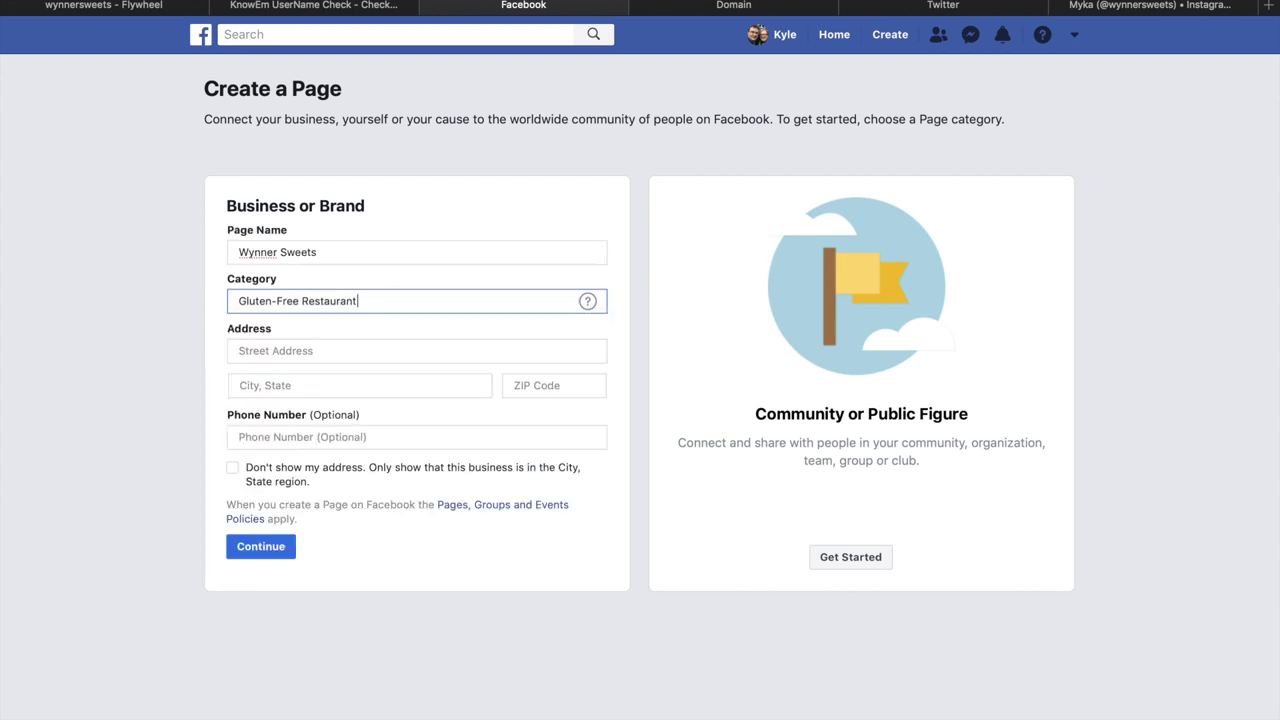
left_click(234, 470)
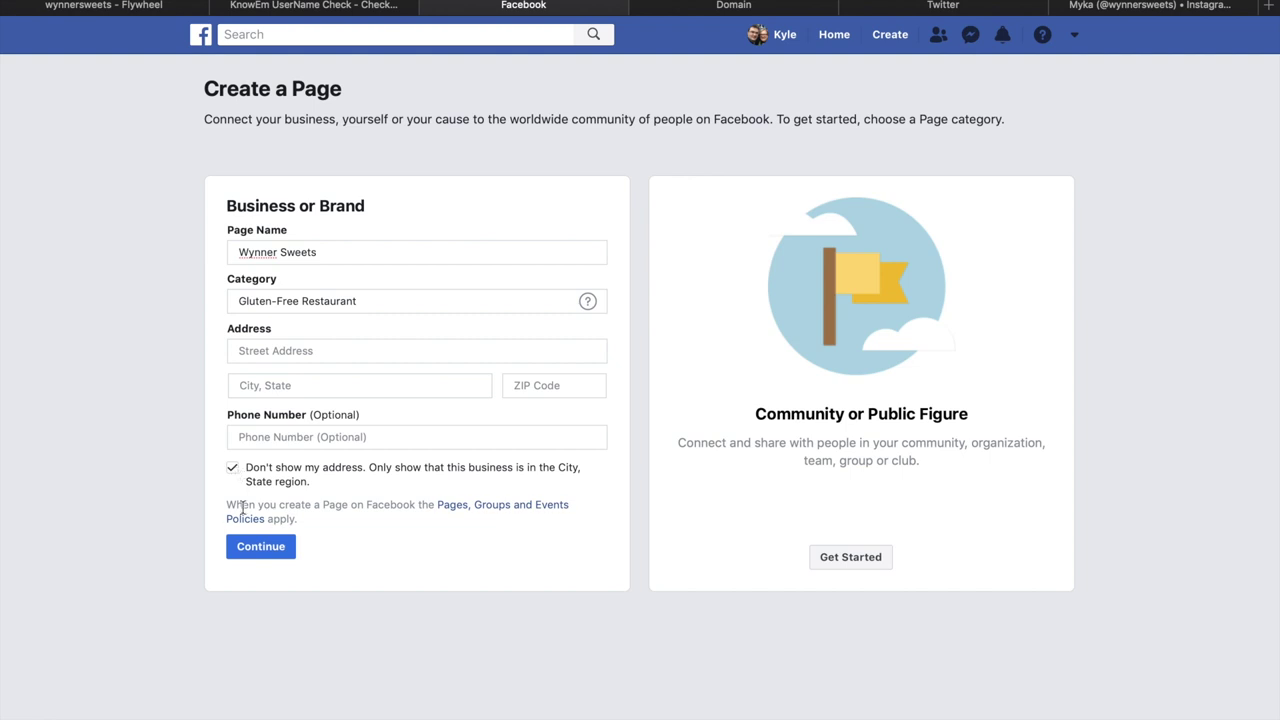
- Submit the page details and skip the profile picture and cover photo
left_click(258, 549)
left_click(258, 549)
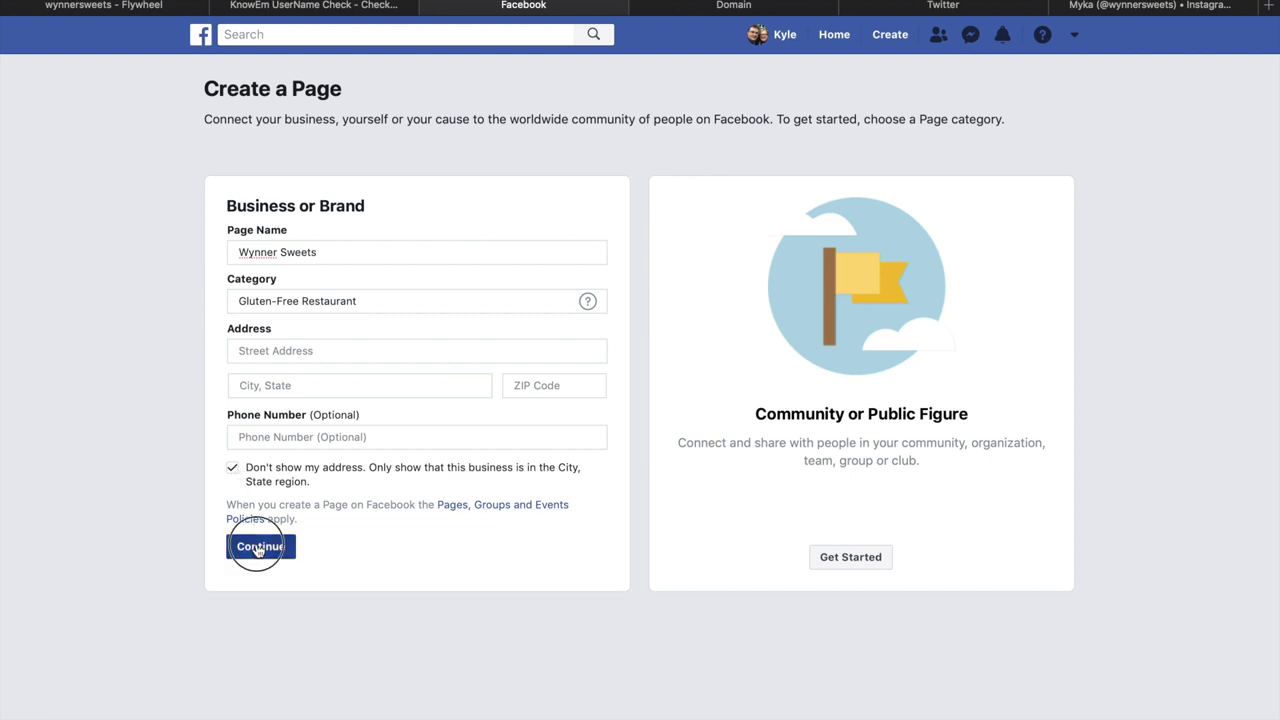
left_click(277, 400)
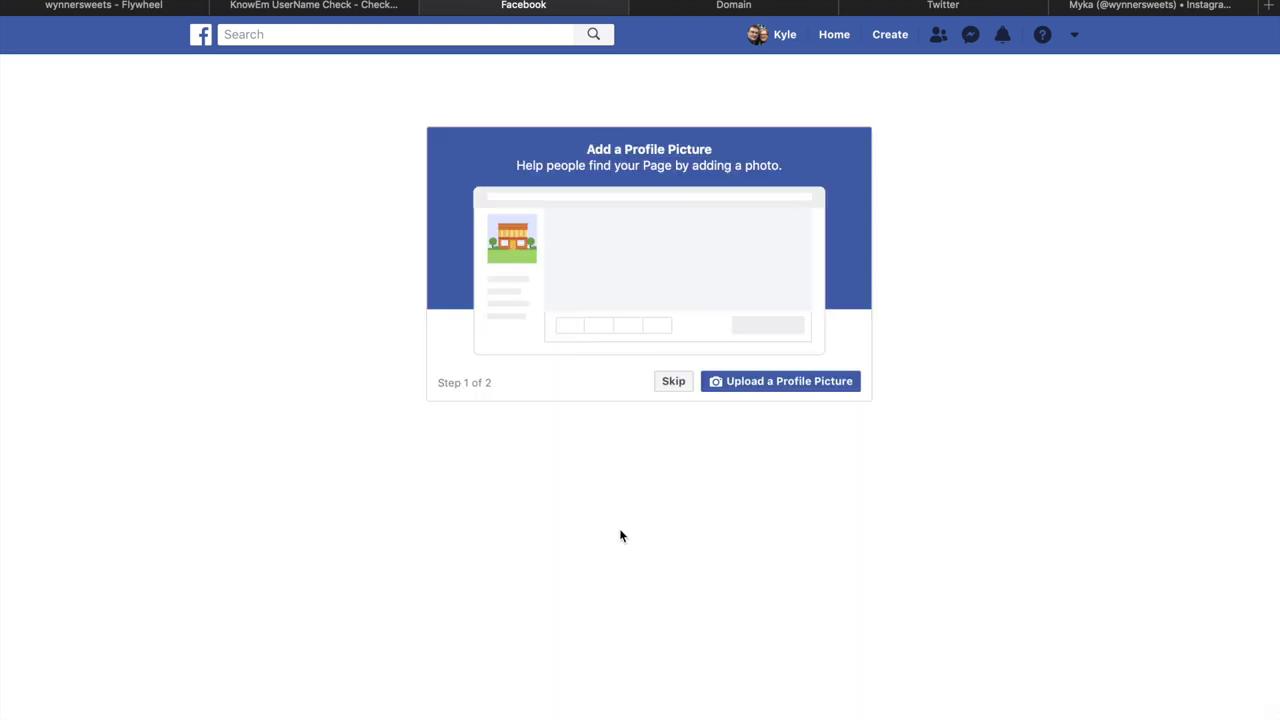
left_click(666, 388)
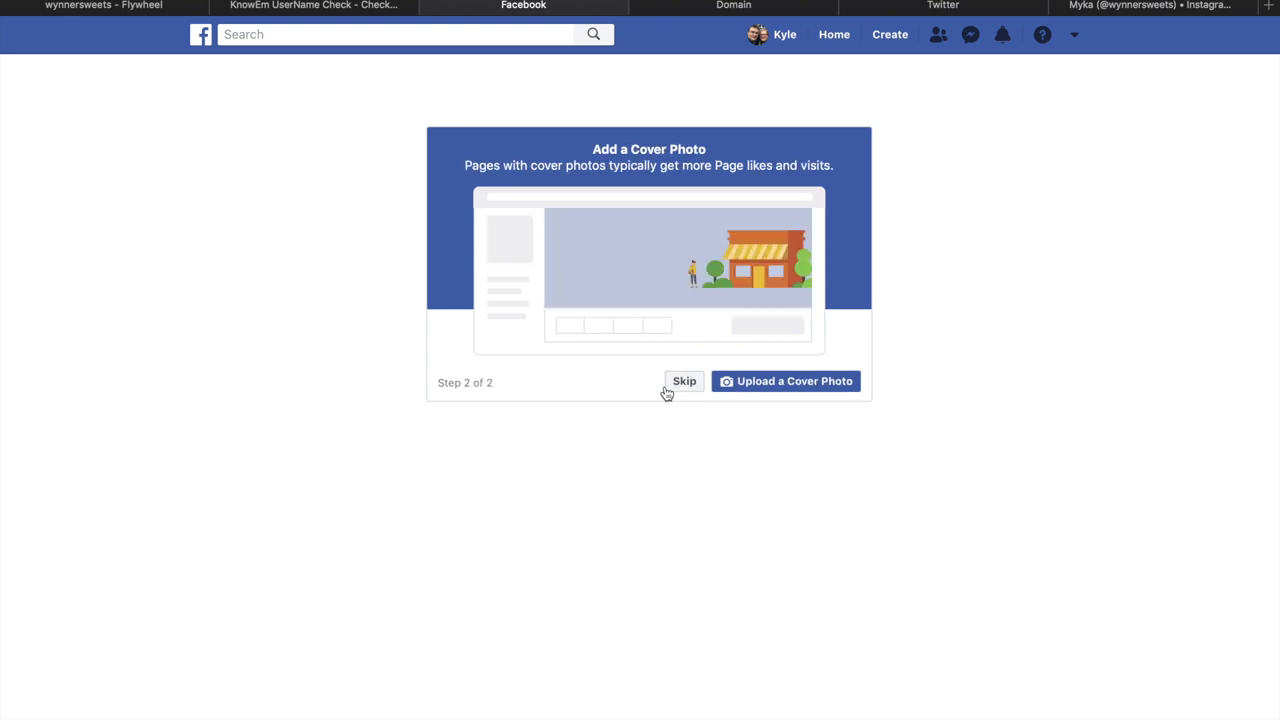
left_click(680, 388)
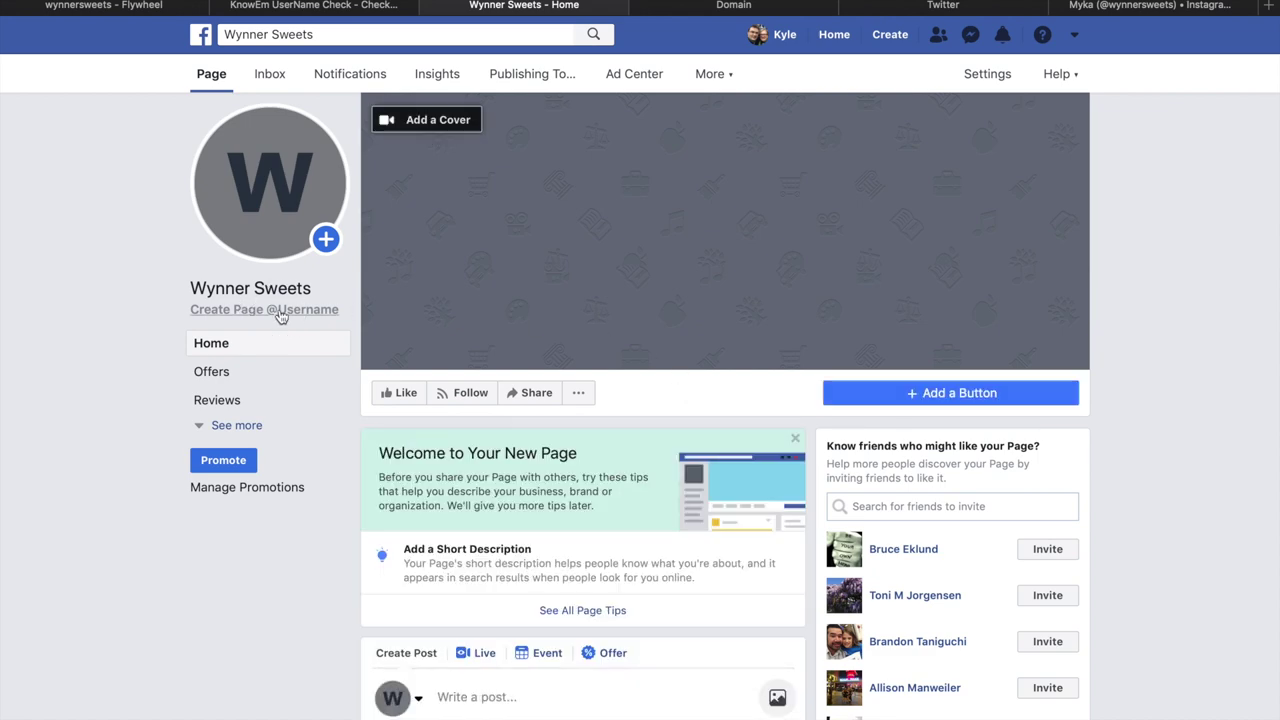
- Create the Facebook page username wynnersweets and confirm it
left_click(281, 316)
left_click(437, 398)
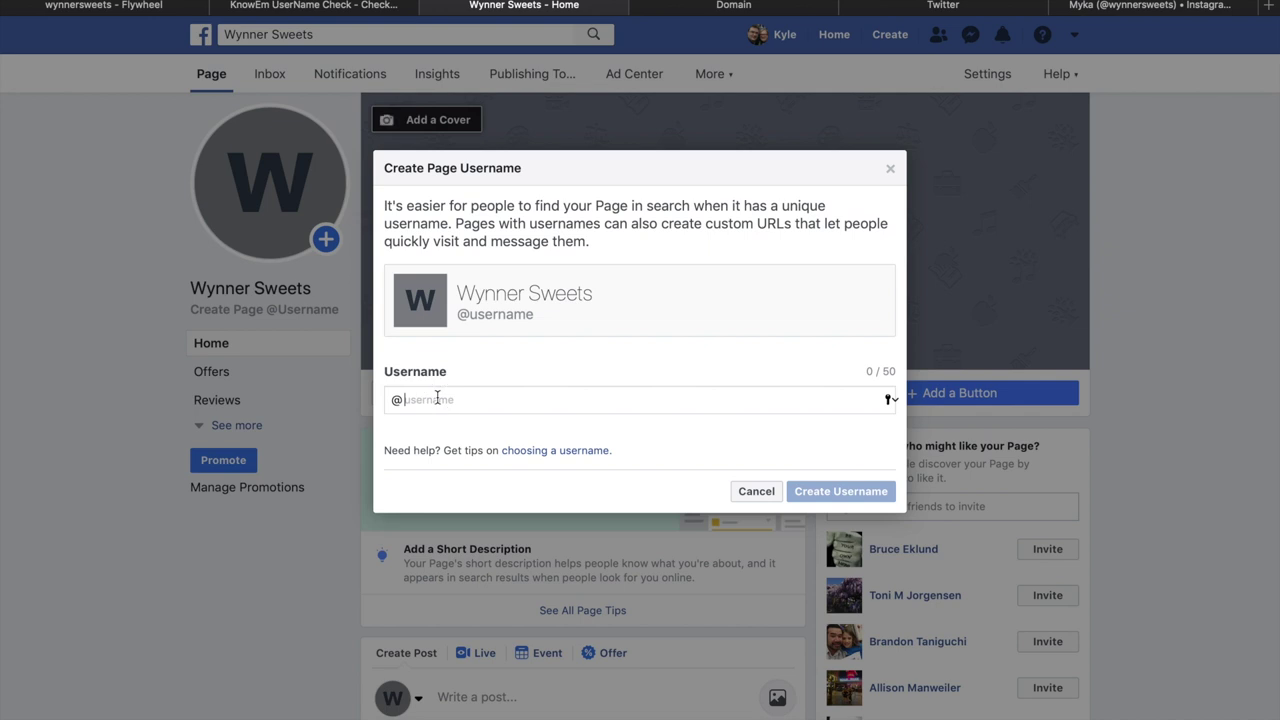
type("wynnersw")
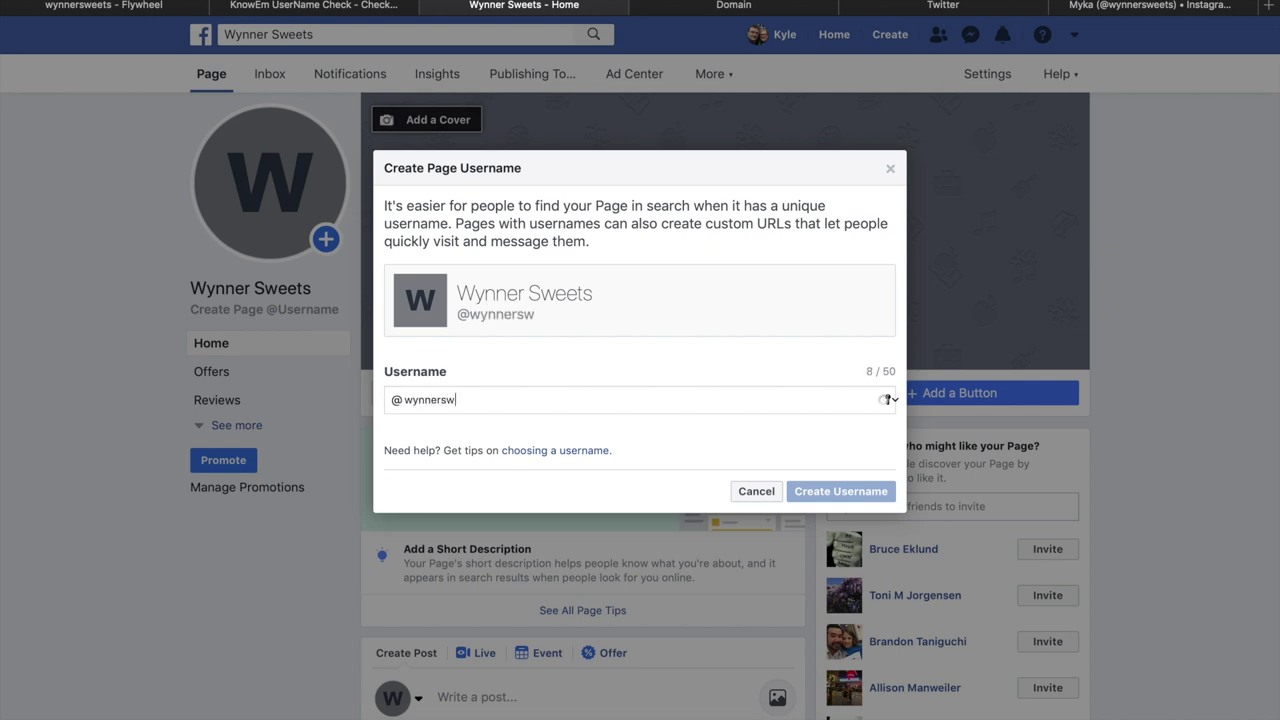
type("eets")
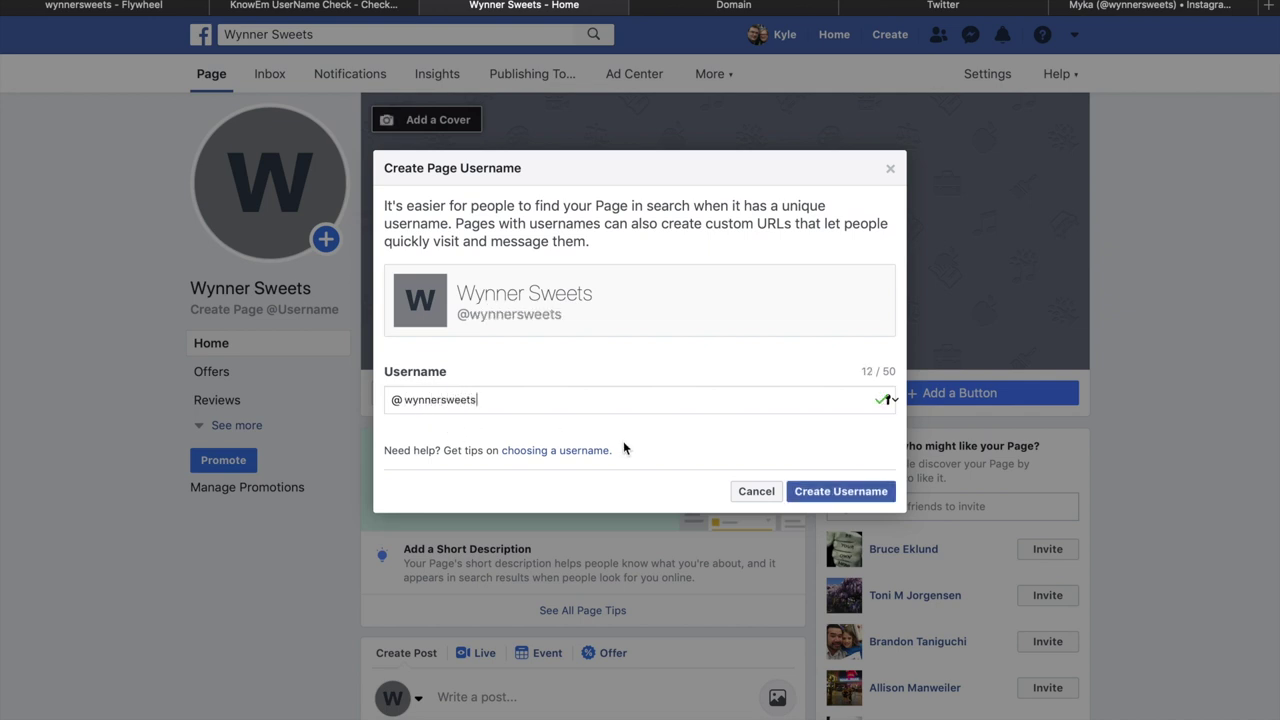
left_click(840, 491)
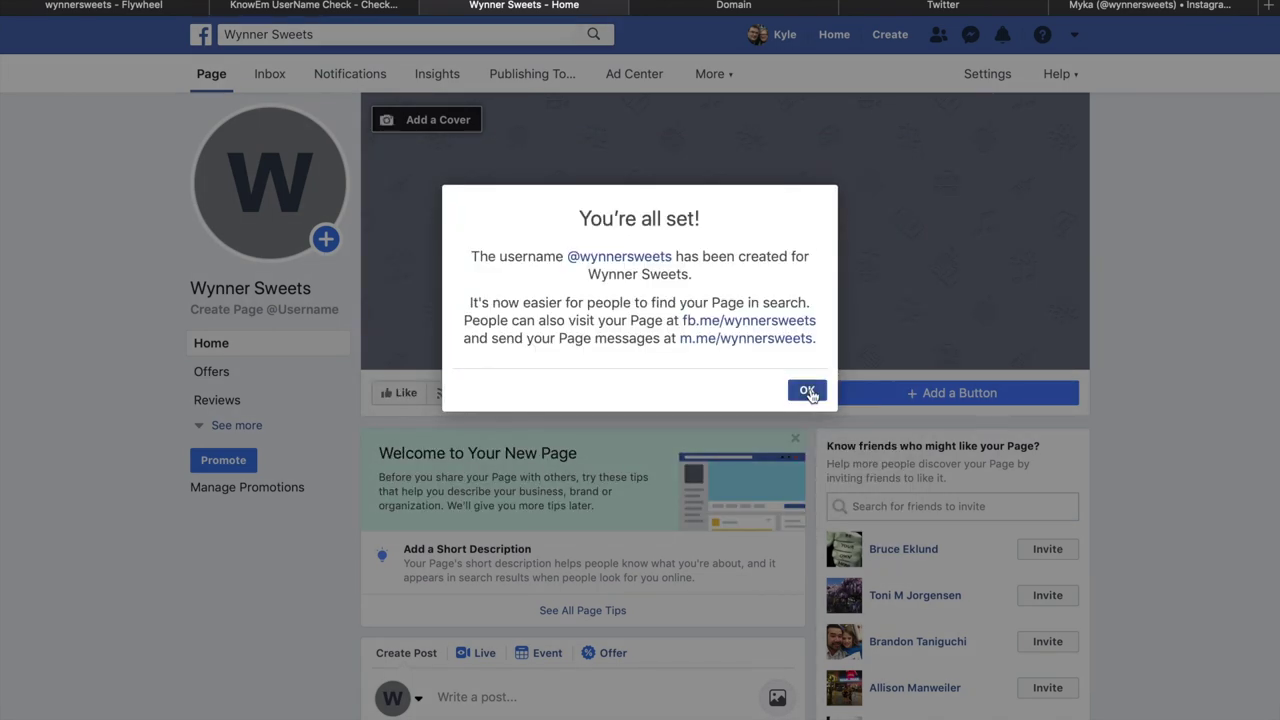
left_click(808, 391)
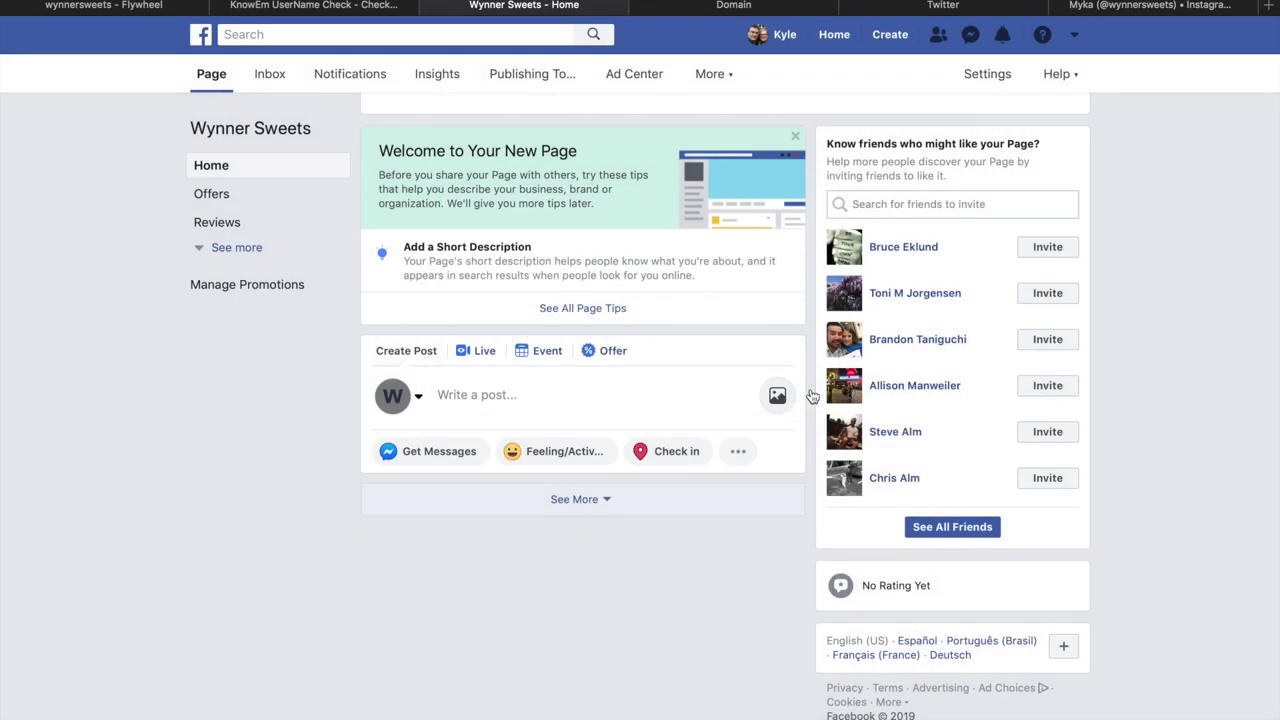
left_click(745, 8)
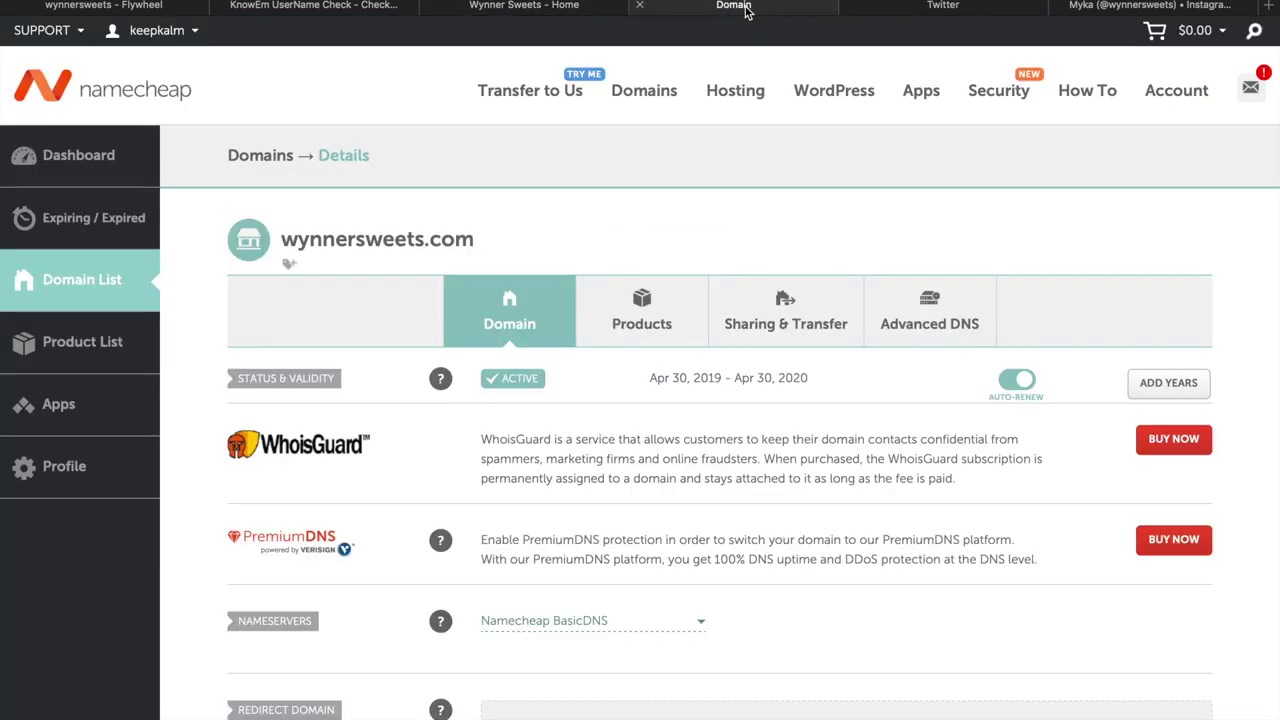
- Skip Twitter's photo and birthday cards, save Bothell, WA as location, and view the profile
left_click(895, 7)
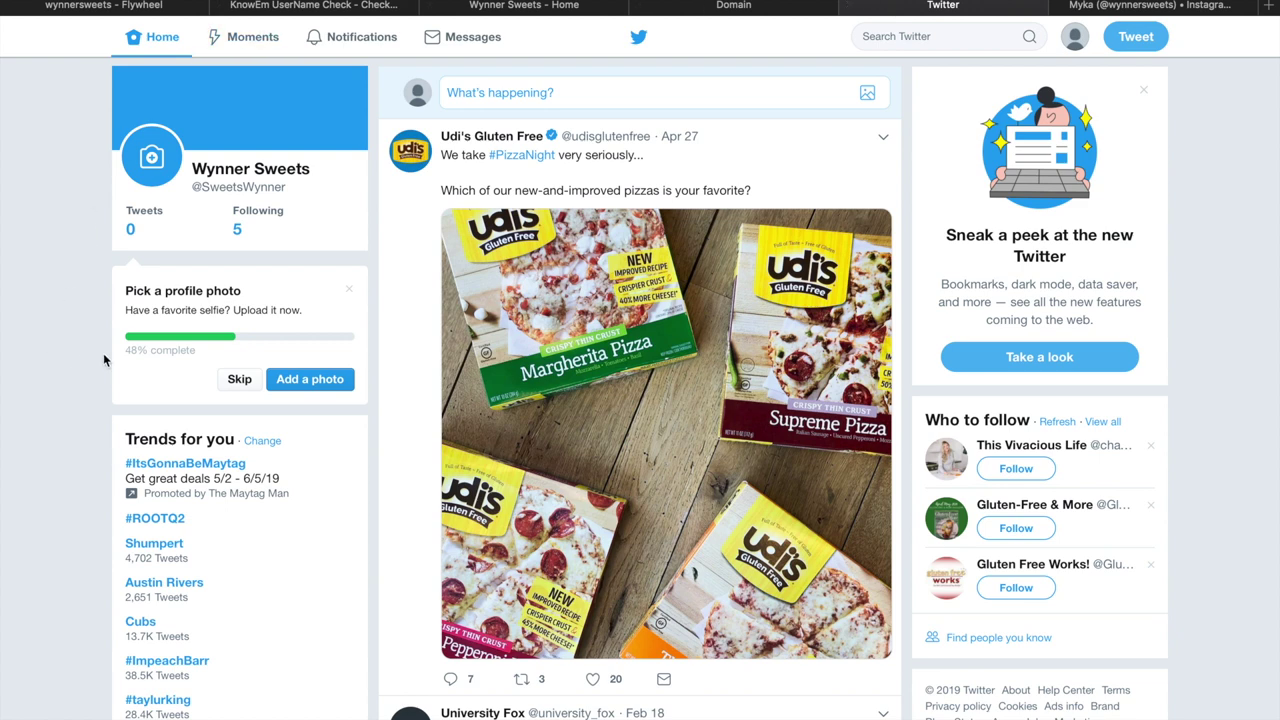
left_click(244, 380)
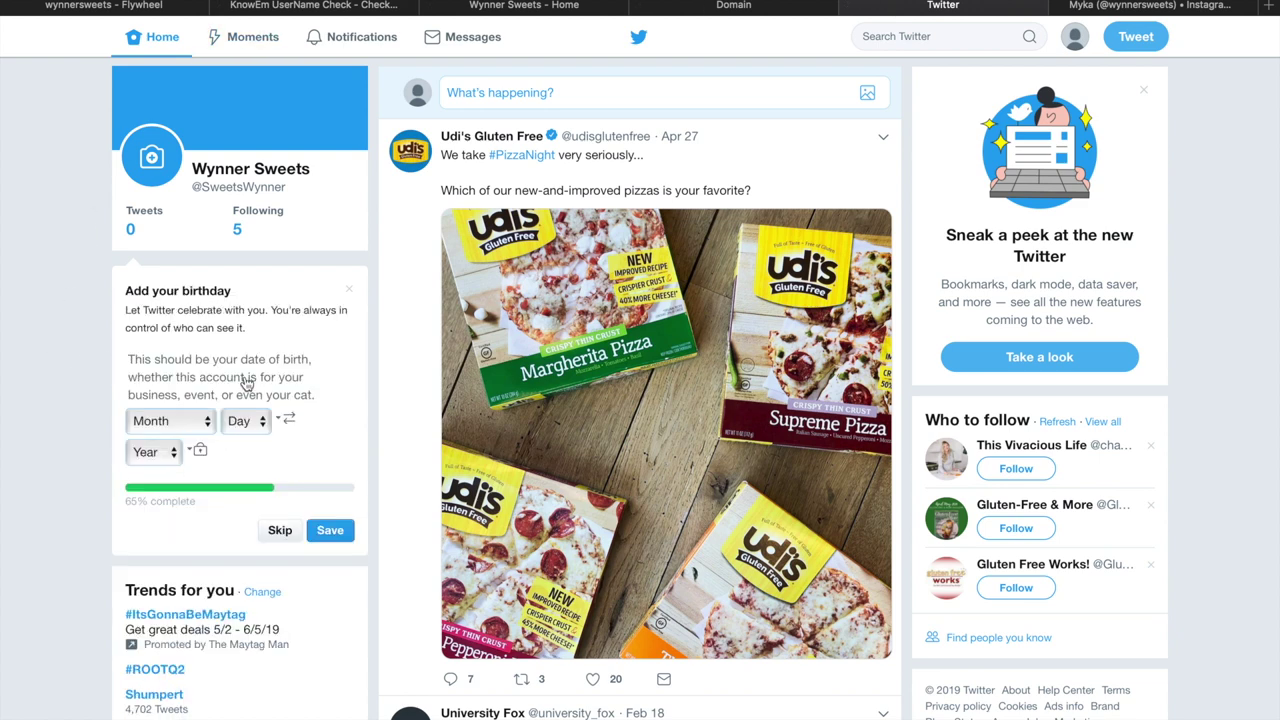
left_click(280, 530)
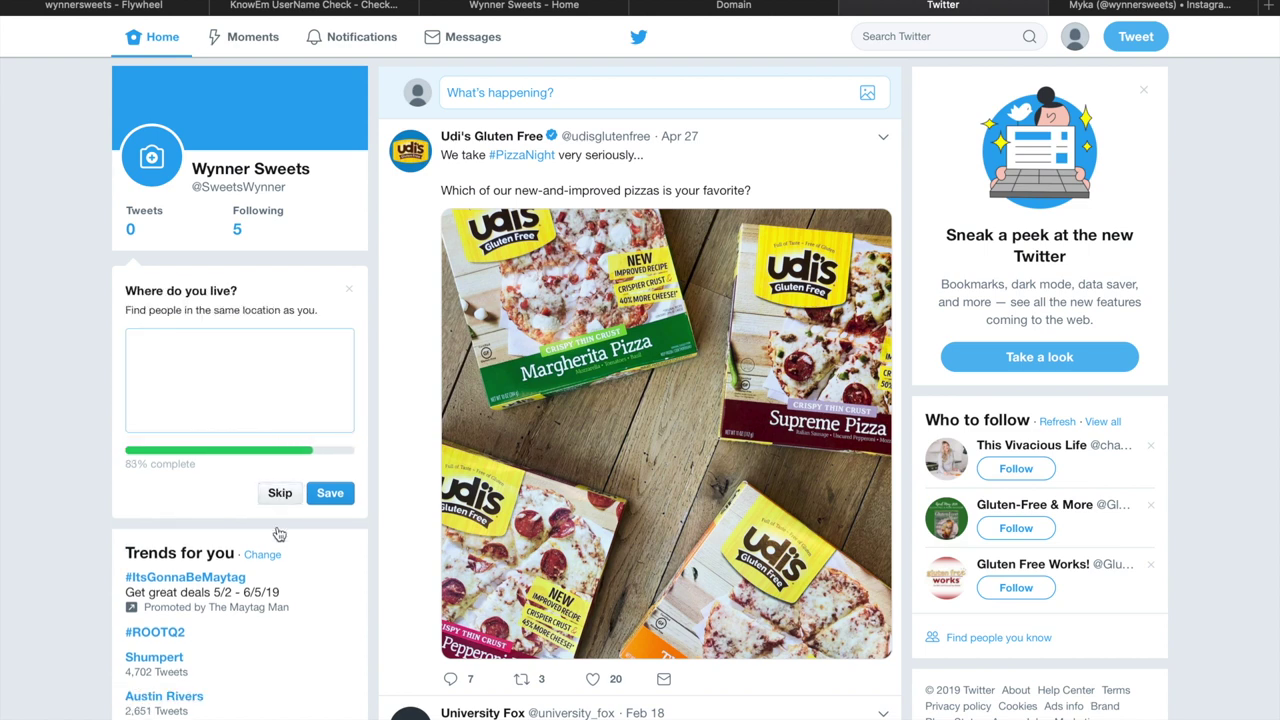
left_click(259, 364)
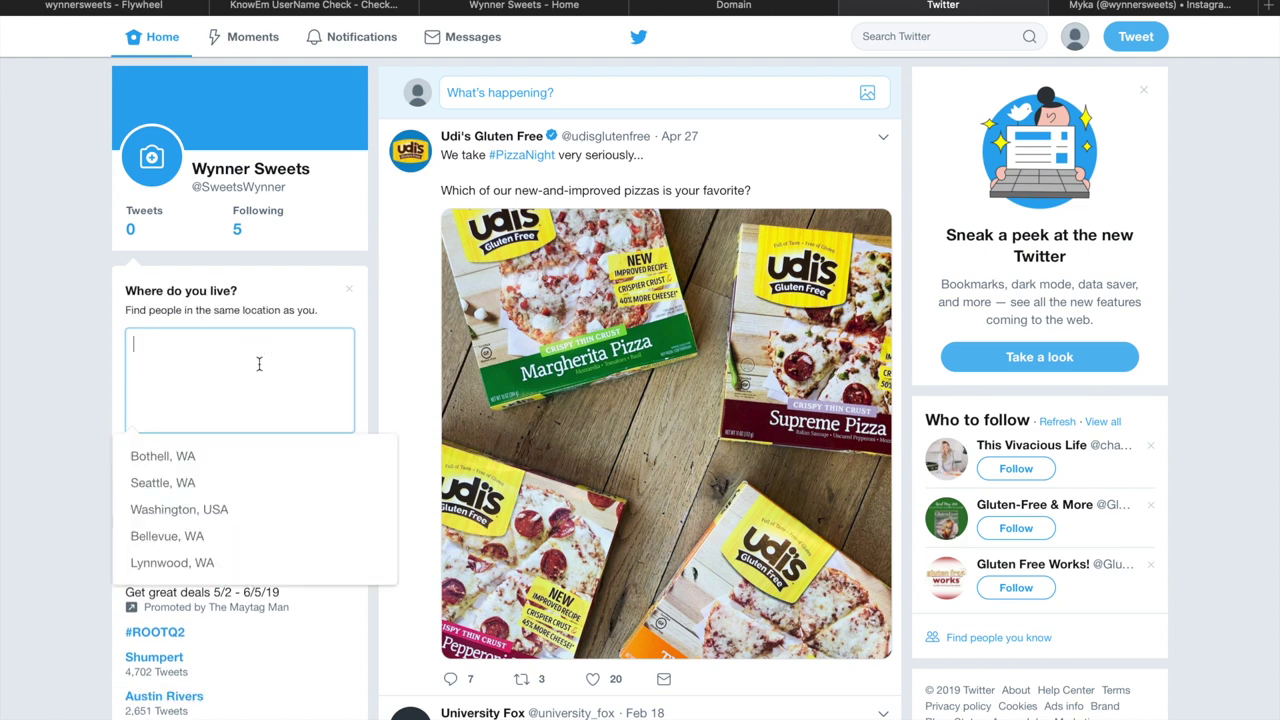
left_click(214, 455)
left_click(320, 494)
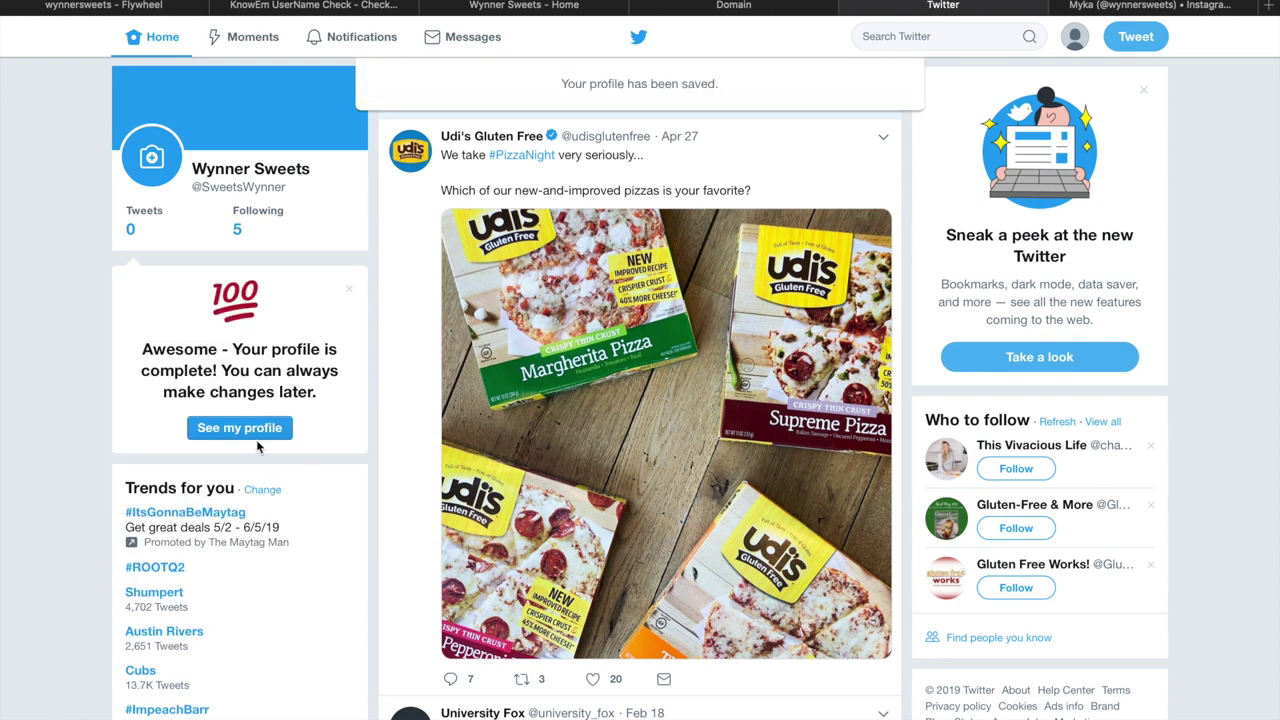
left_click(246, 431)
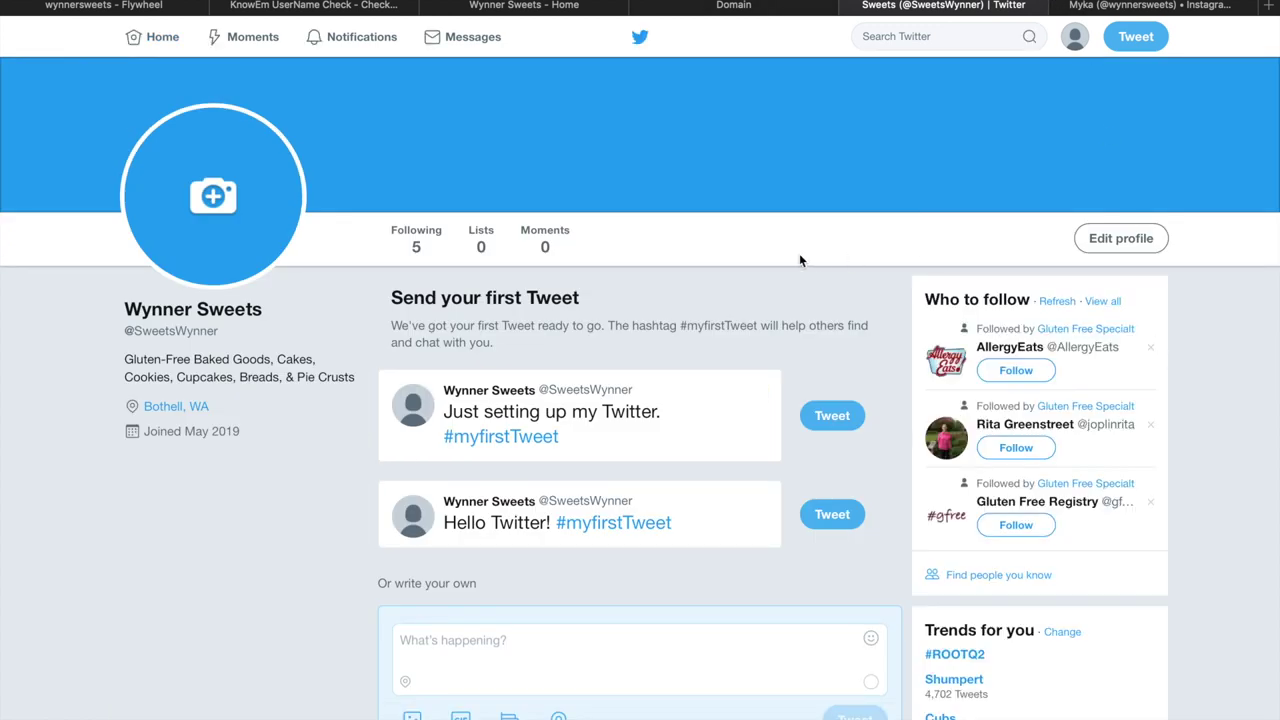
scroll(799, 260, "down", 5)
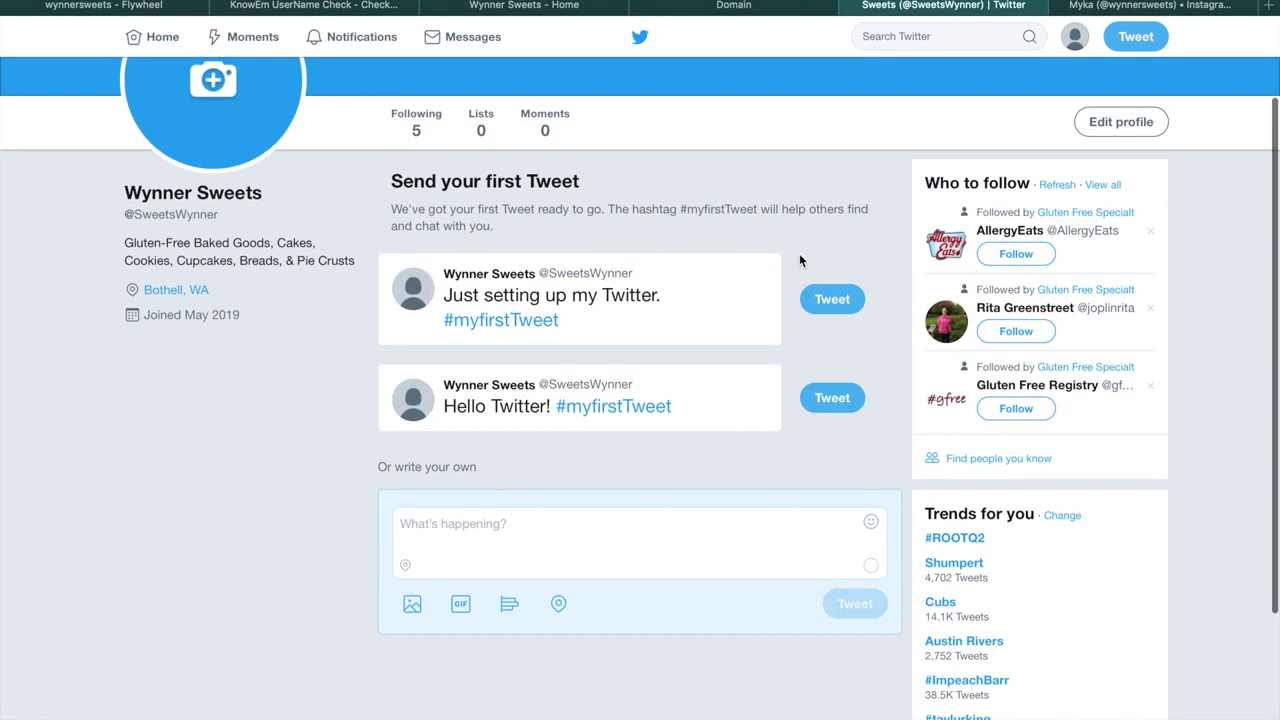
scroll(799, 260, "up", 5)
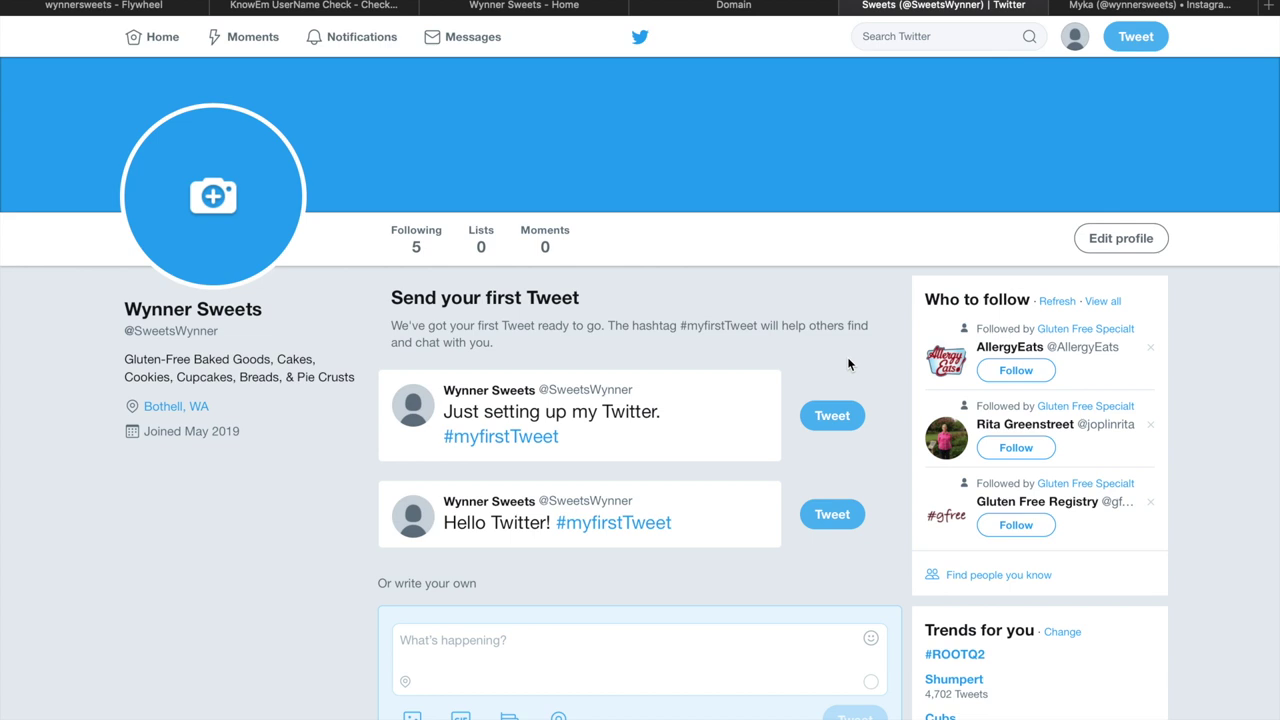
- Follow Gluten Free Registry, Gluten-Free Living and Gluten Free Works! on Twitter
left_click(1039, 503)
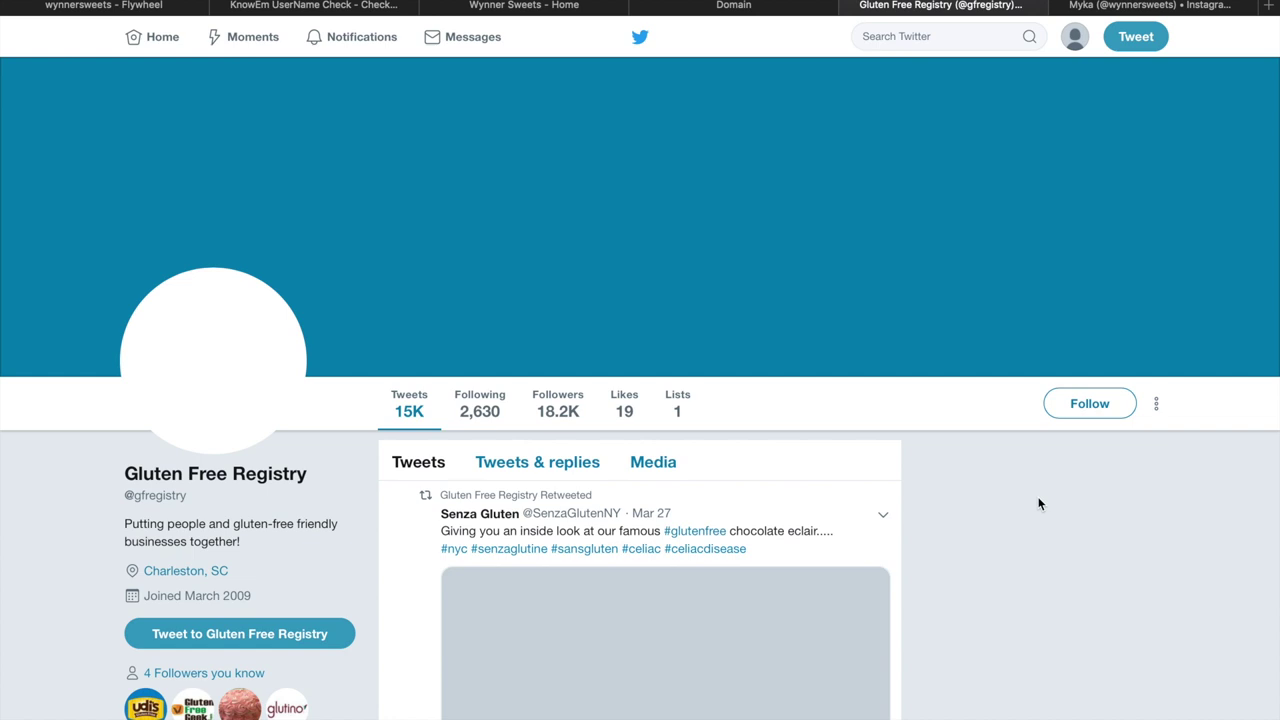
scroll(1039, 503, "down", 3)
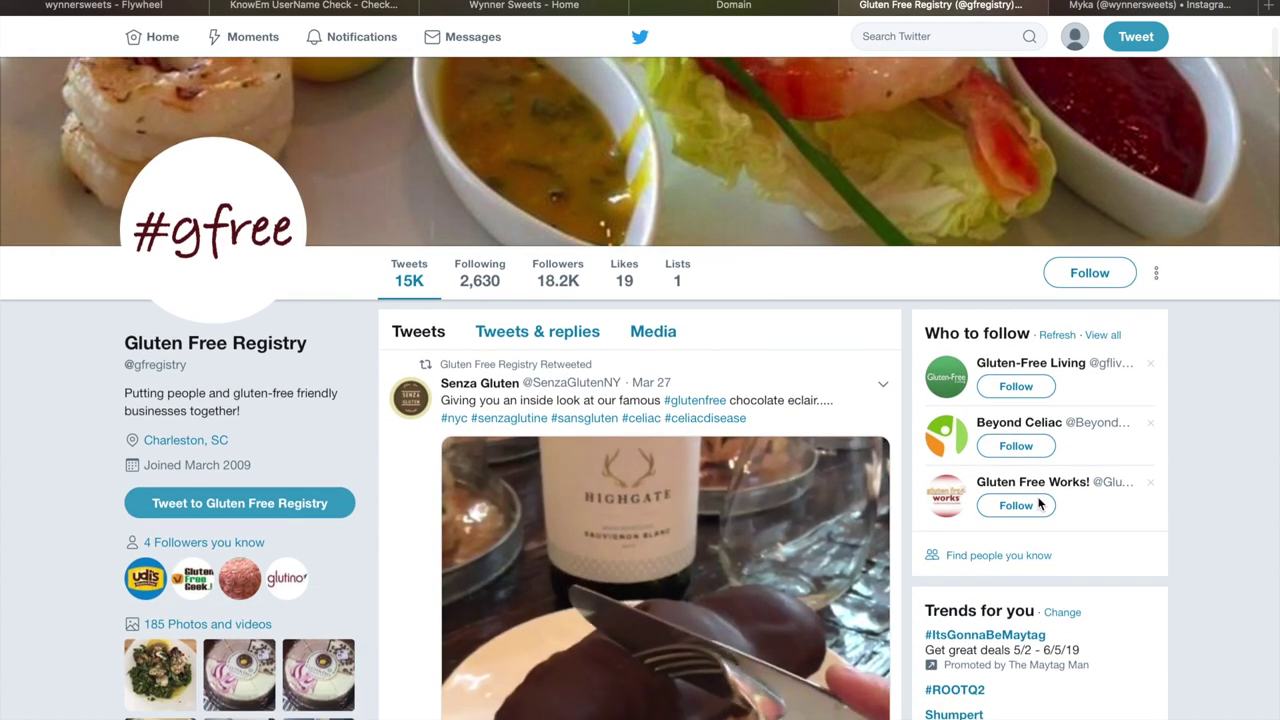
scroll(1039, 503, "down", 3)
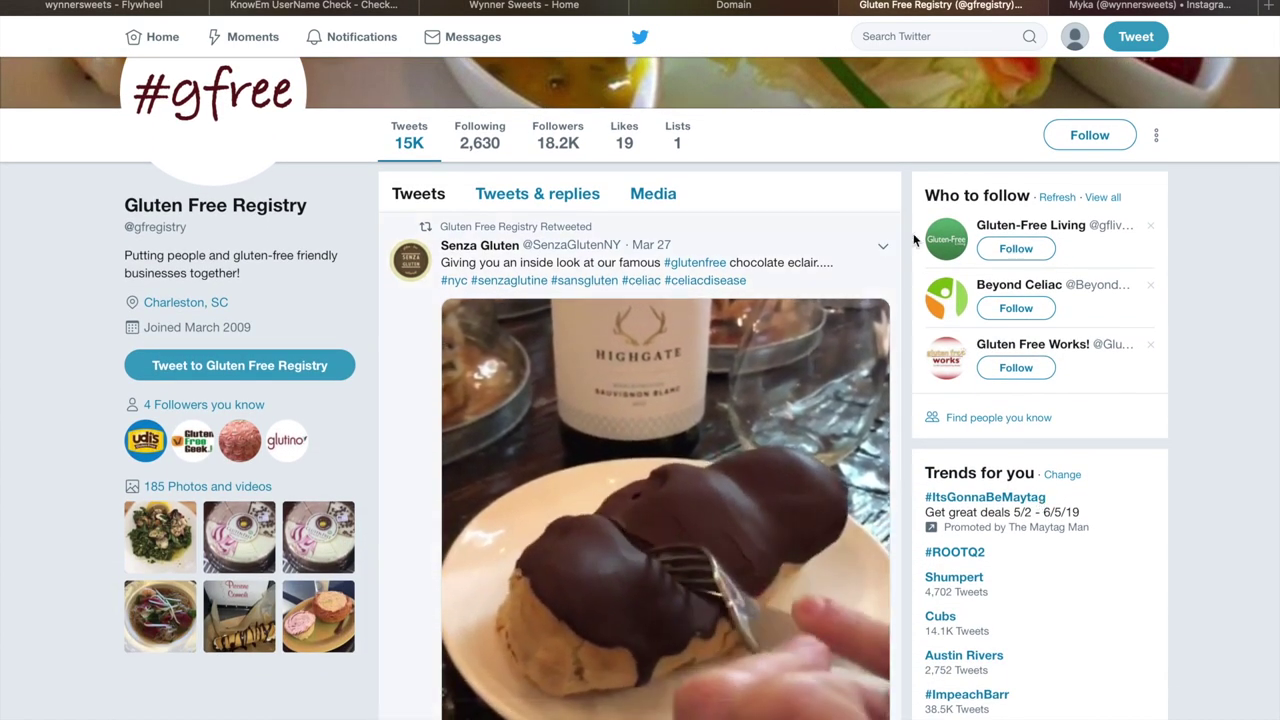
left_click(1086, 135)
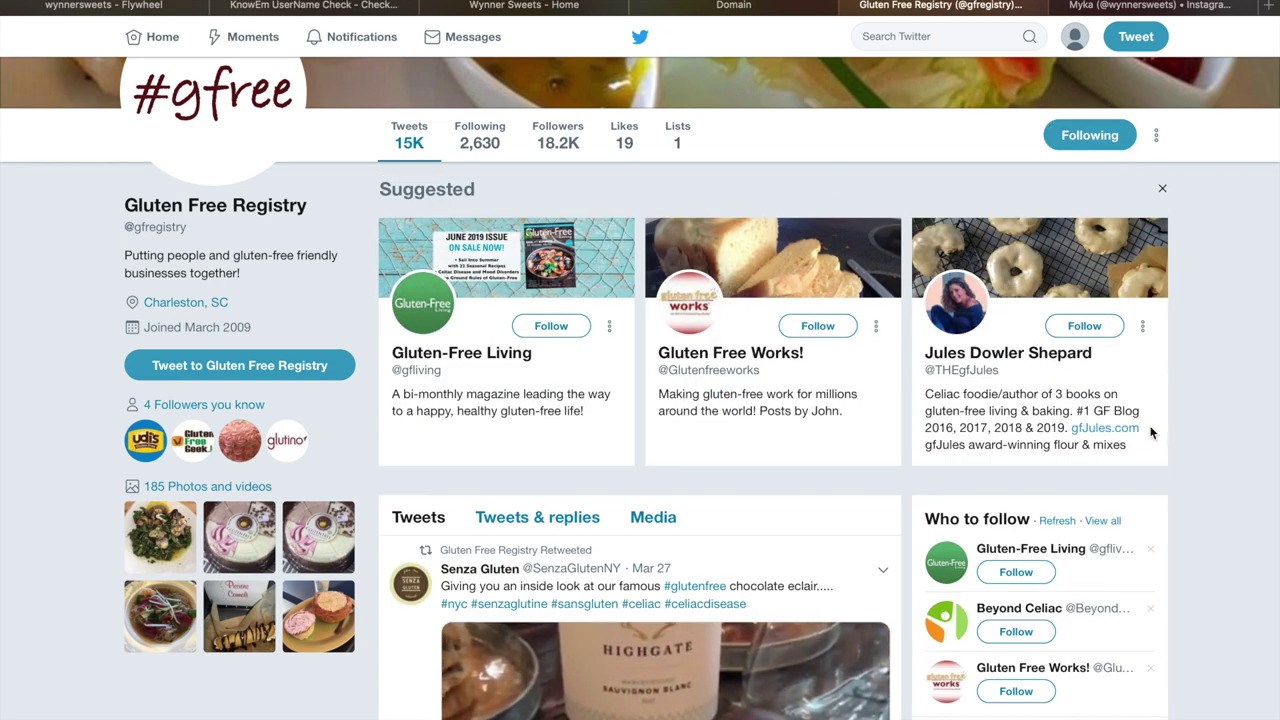
scroll(541, 395, "up", 1)
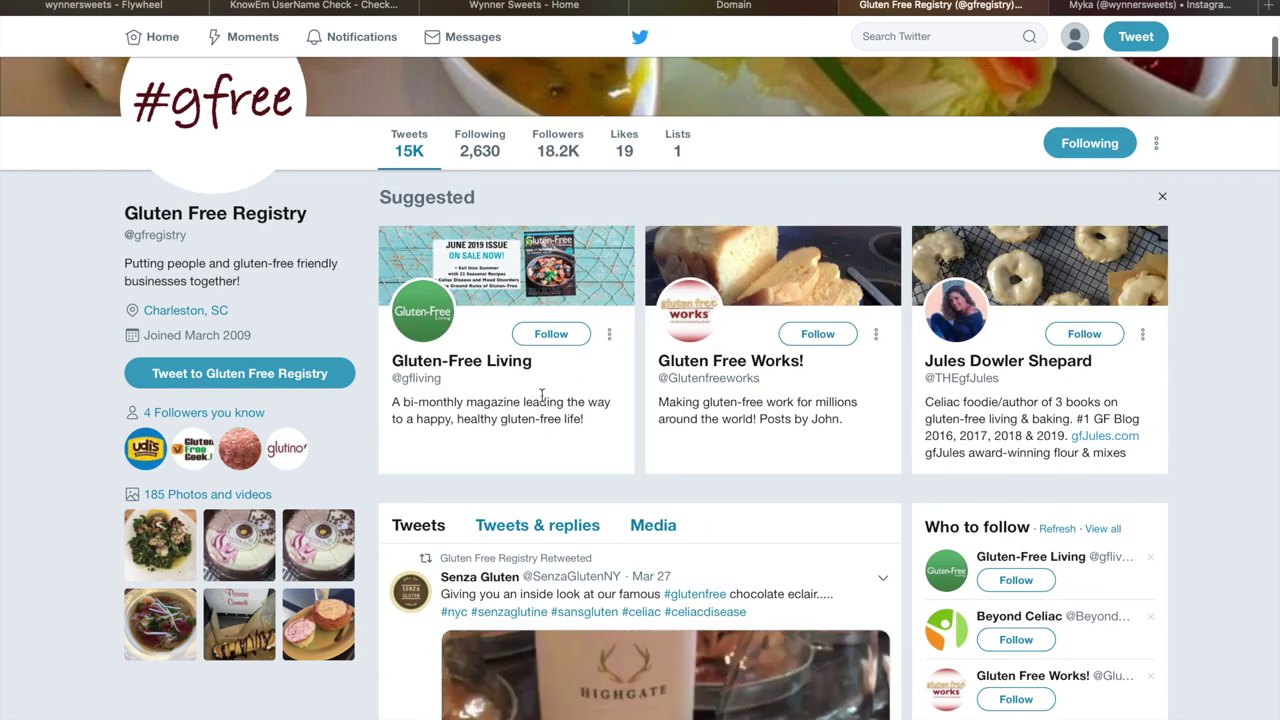
scroll(541, 395, "up", 5)
left_click(543, 598)
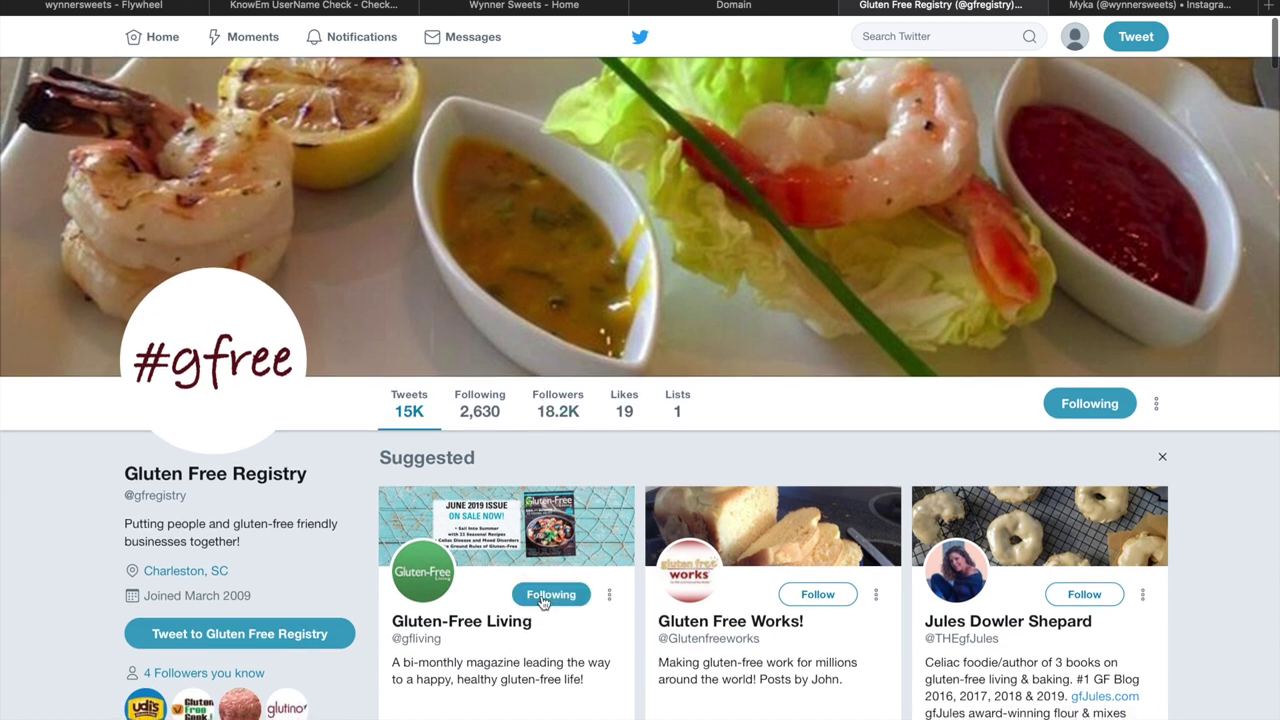
left_click(815, 593)
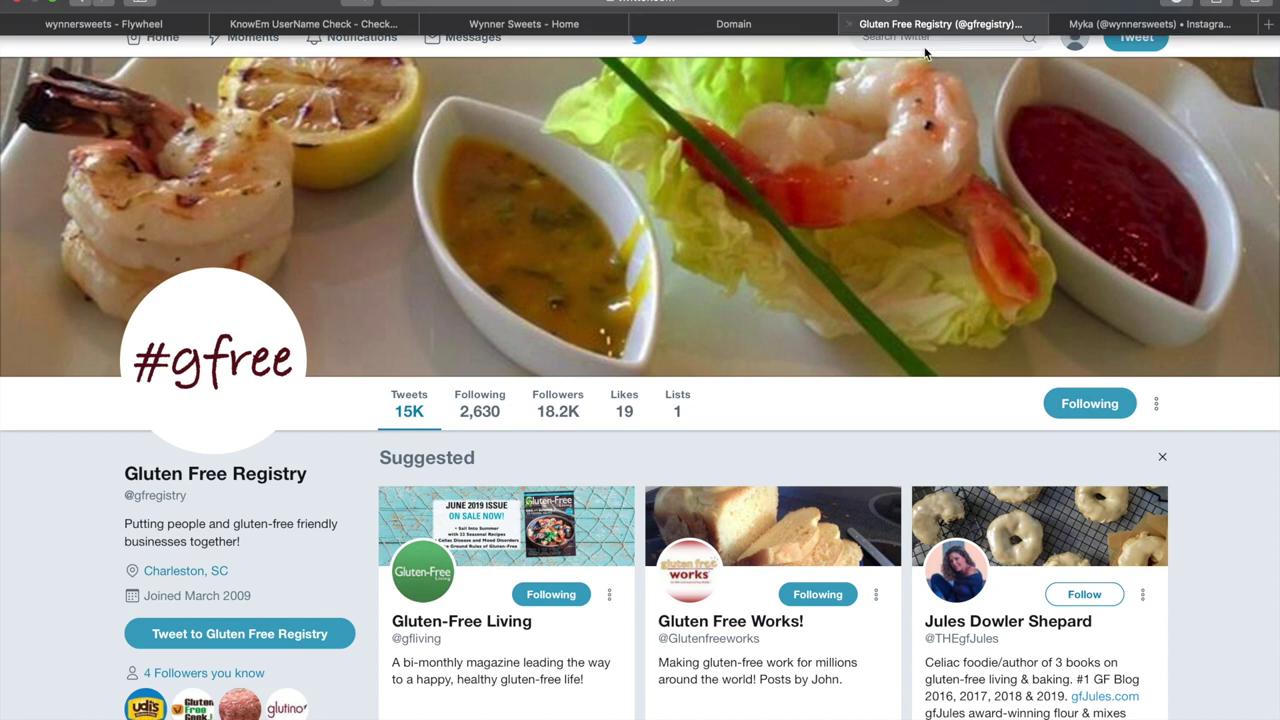
left_click(1062, 20)
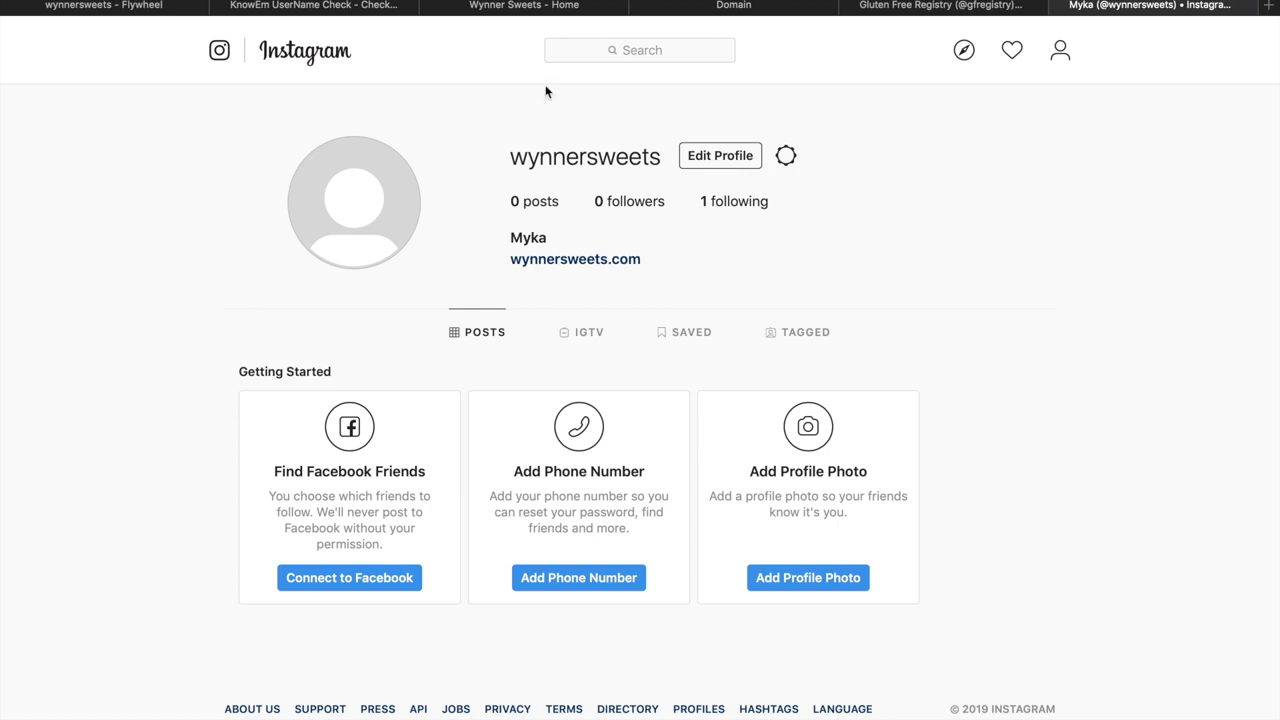
- Visit the Instagram home feed, then check the Namecheap, Facebook and KnowEm tabs
left_click(338, 57)
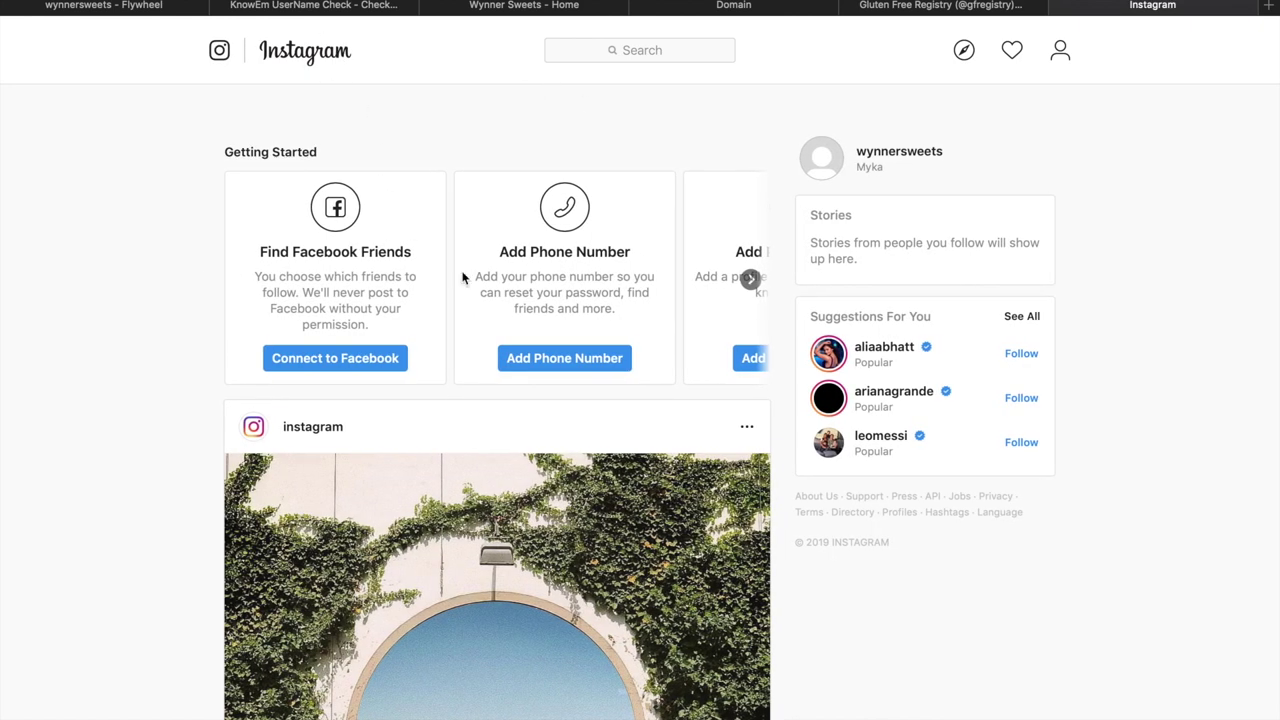
scroll(1233, 414, "down", 5)
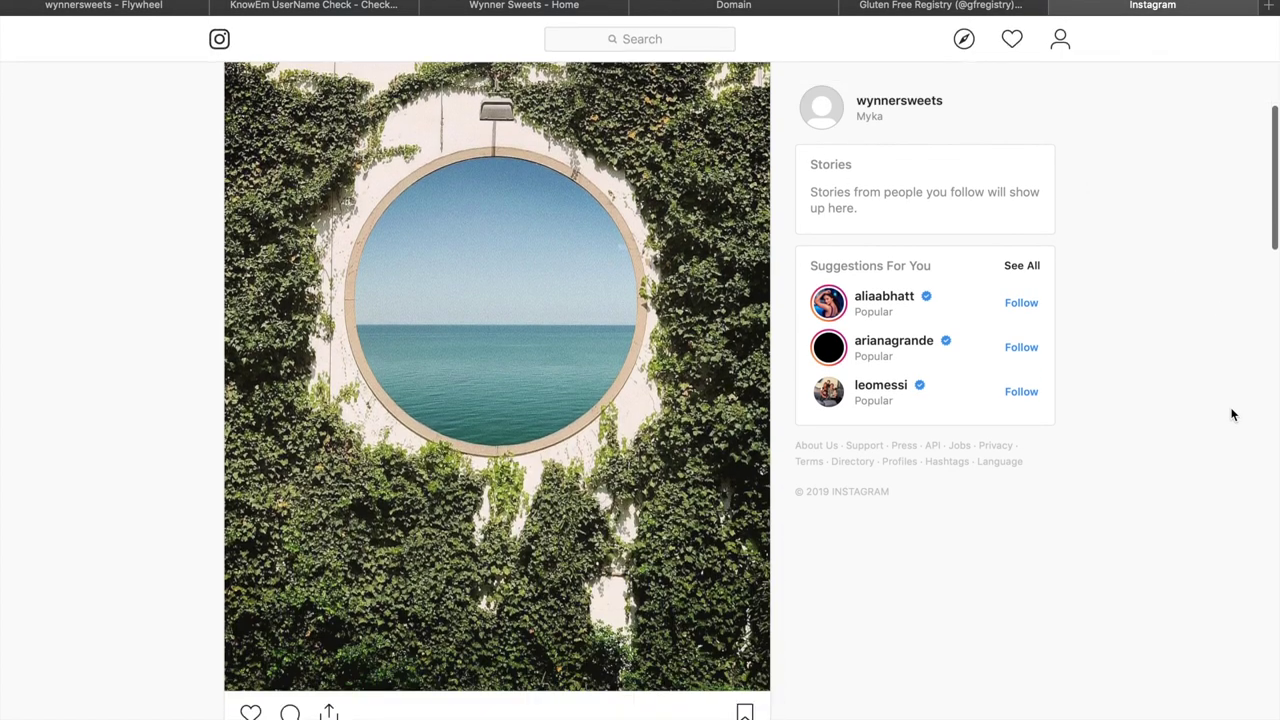
scroll(1233, 414, "down", 10)
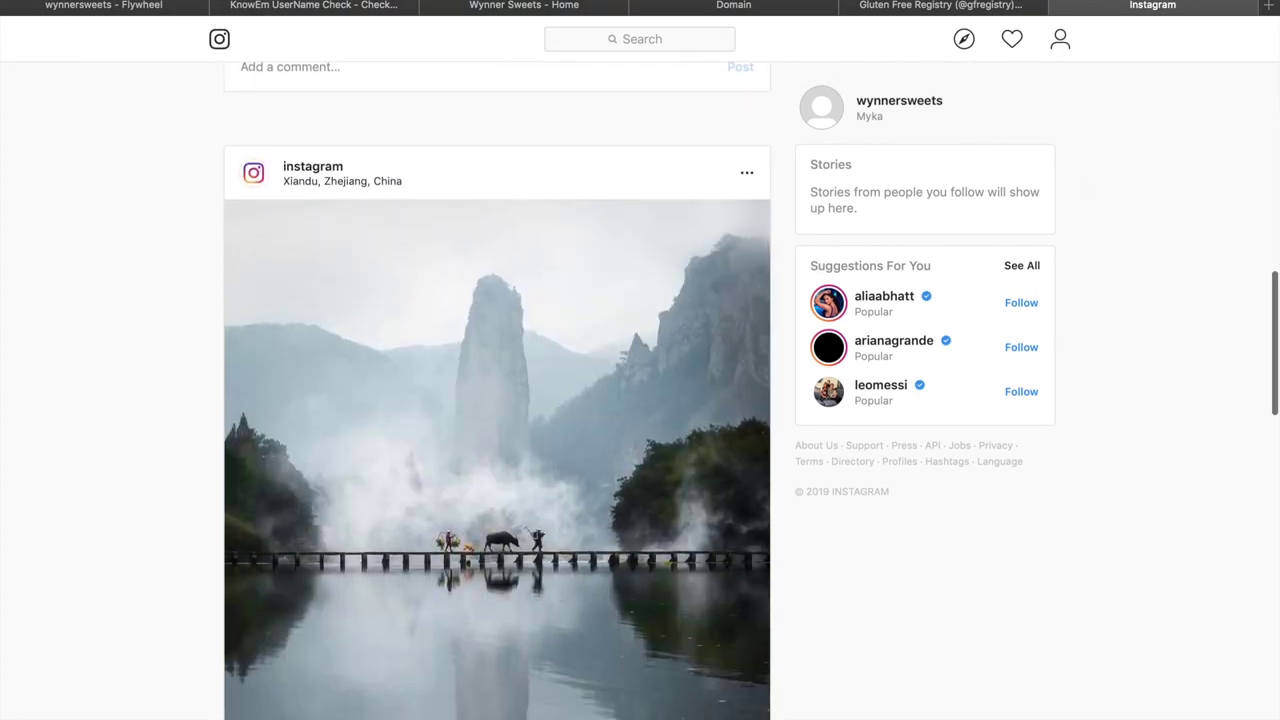
left_click(776, 26)
left_click(508, 28)
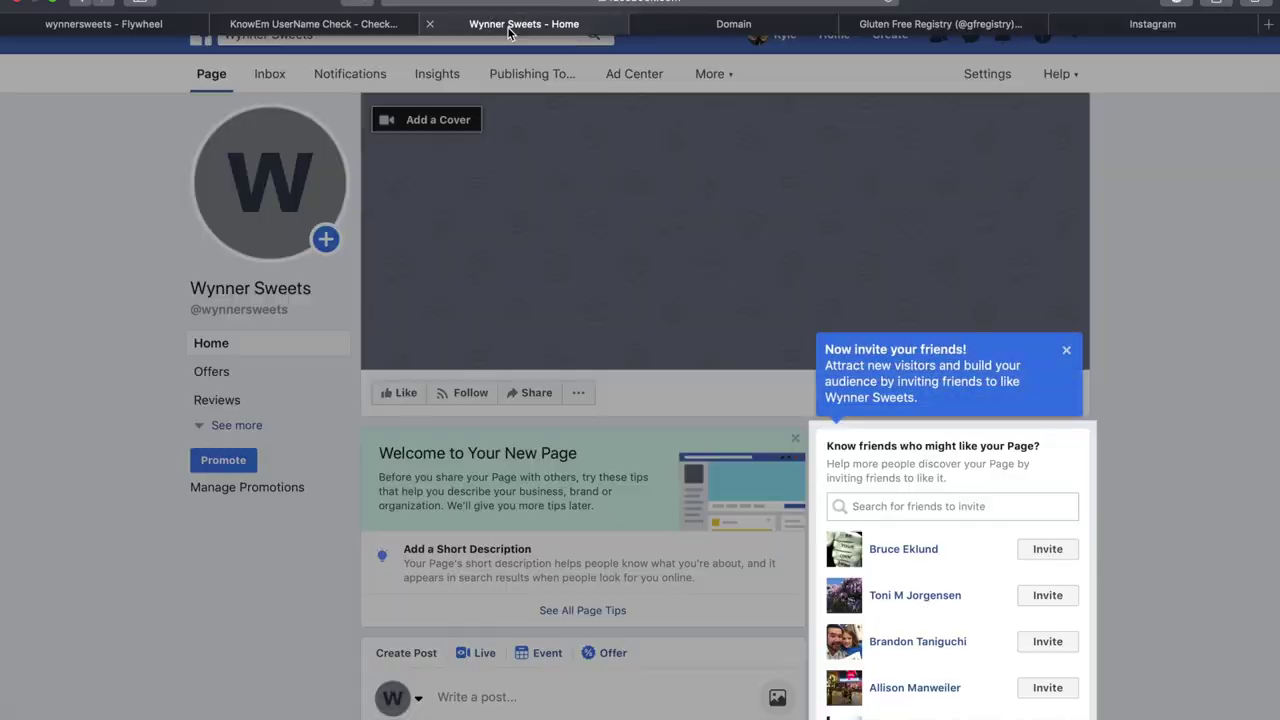
left_click(316, 30)
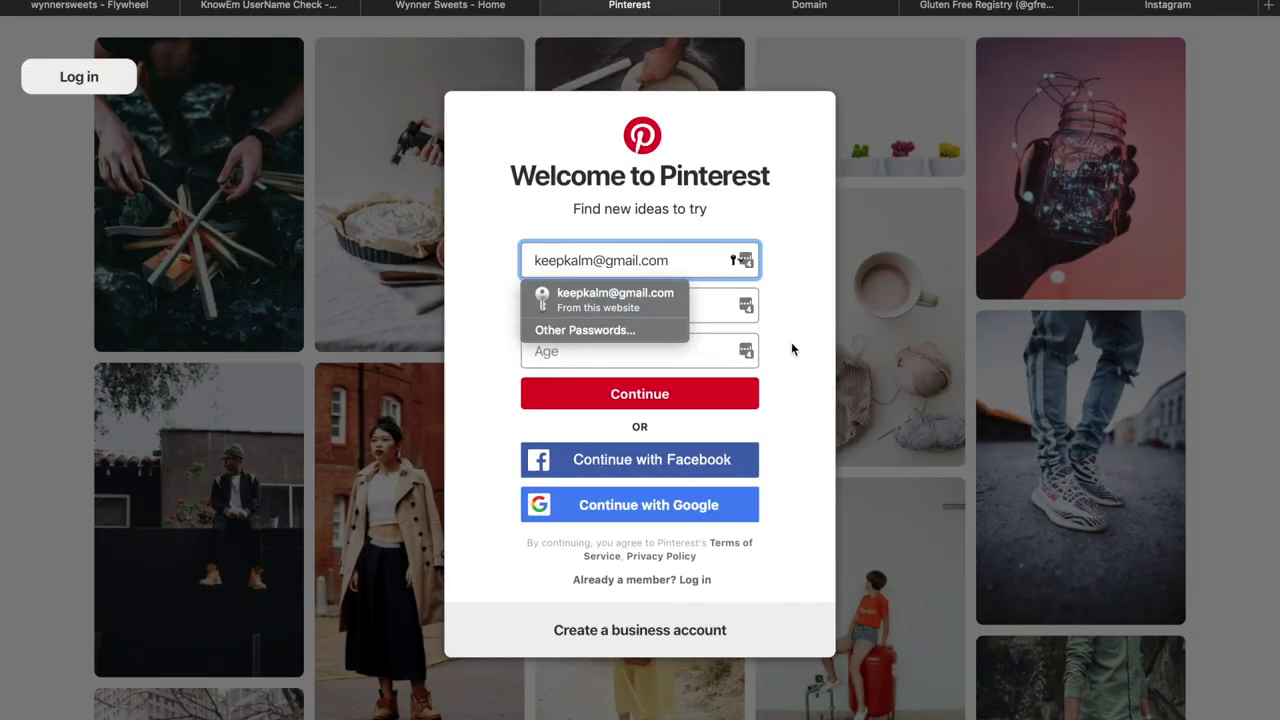
- Create a Pinterest business account with the business e-mail and password, declining to save the password
left_click(671, 634)
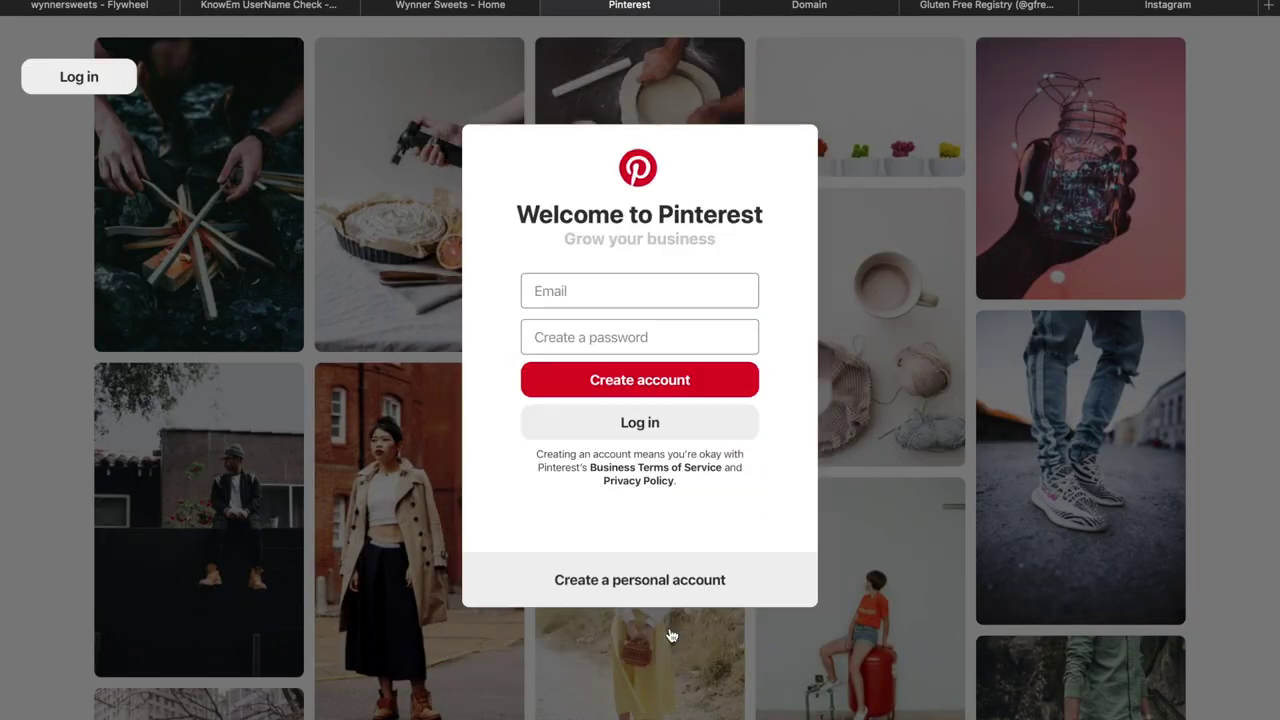
left_click(651, 285)
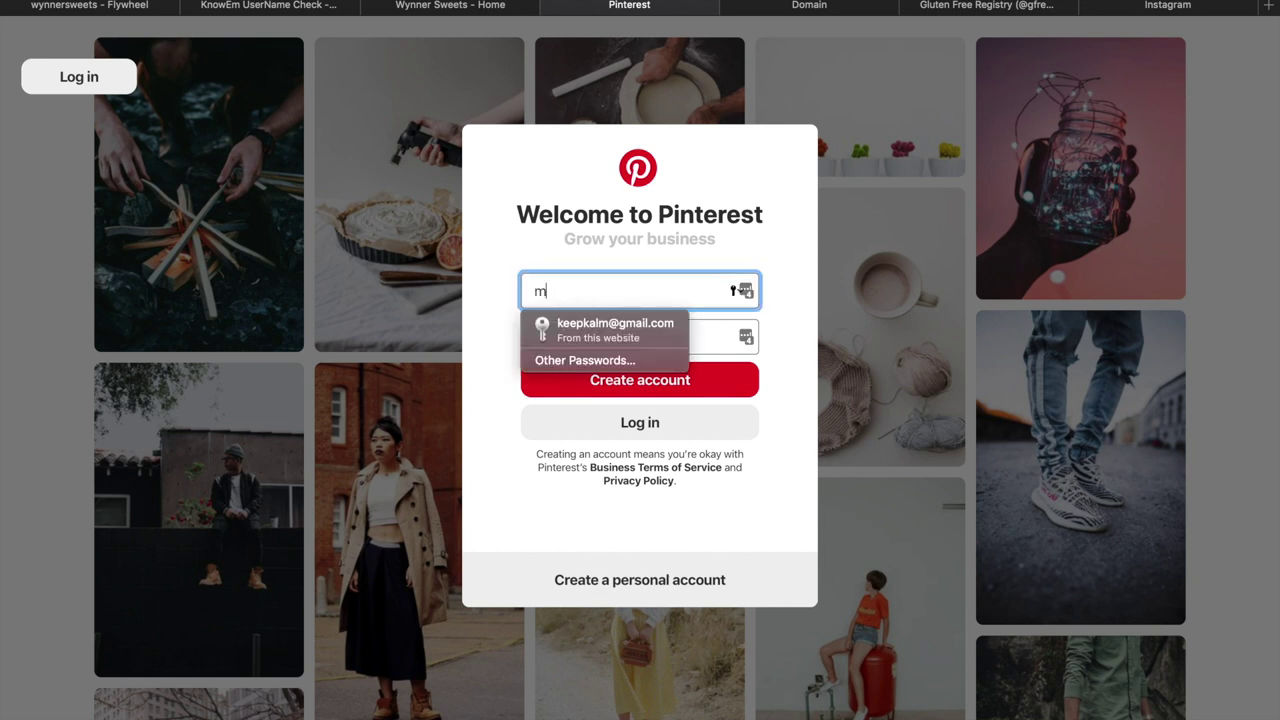
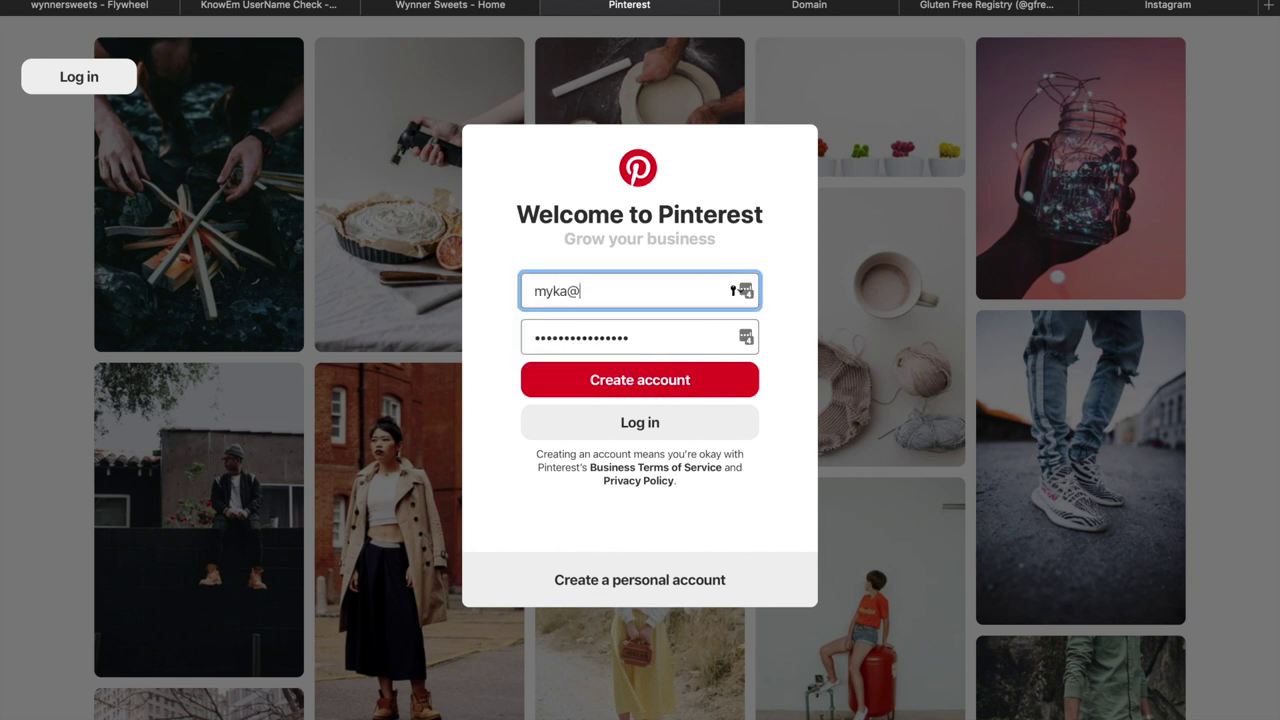
key("Return")
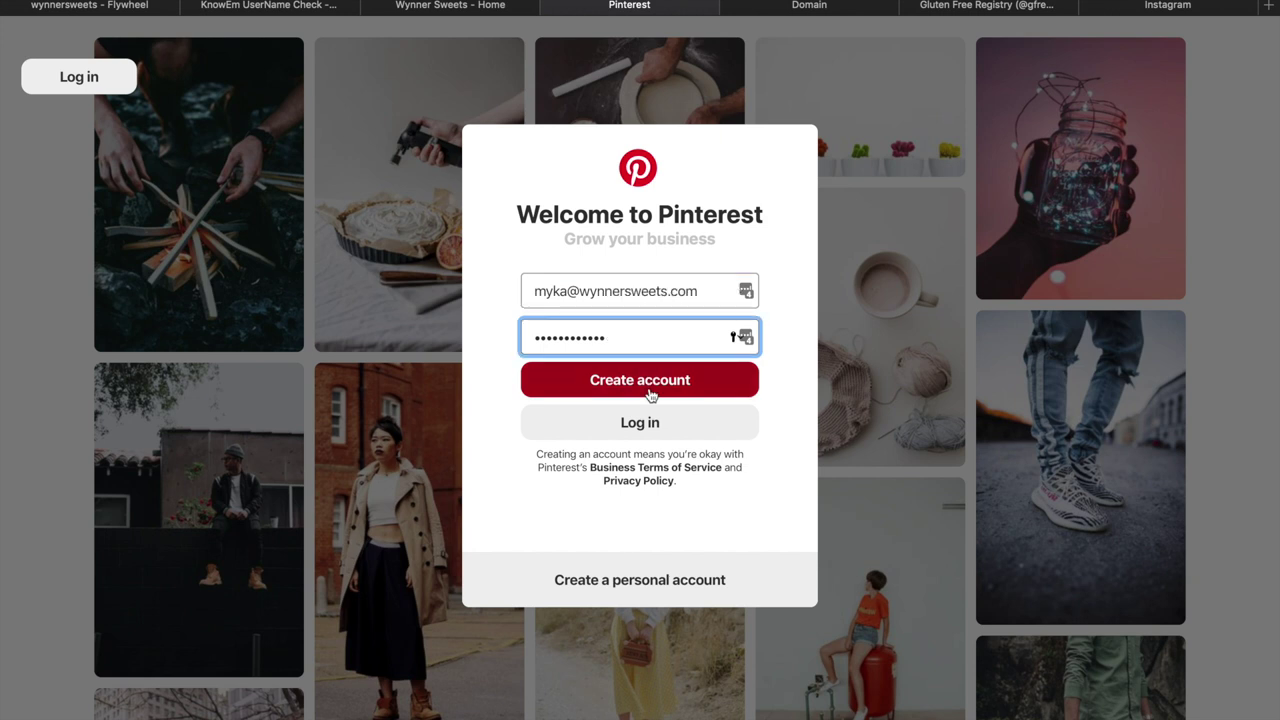
left_click(646, 388)
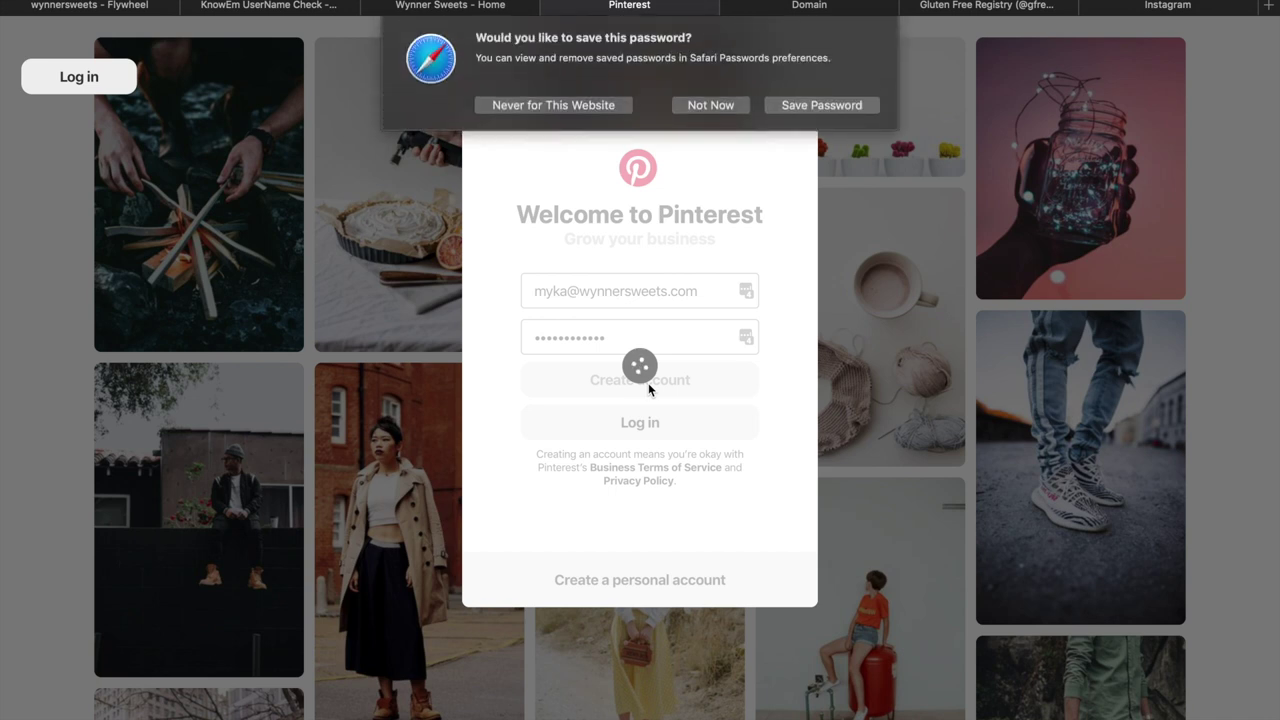
left_click(712, 106)
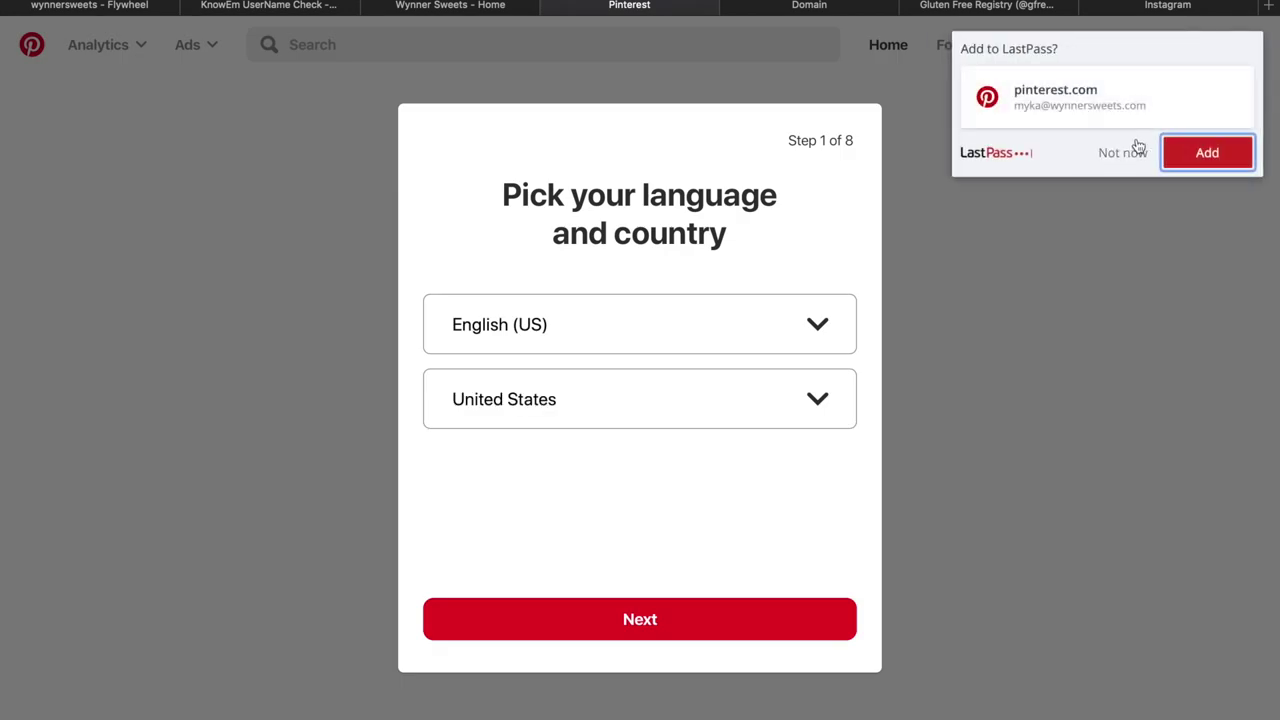
- Save the Pinterest login, keep English (US) and United States, and name the profile Wynner Sweets as a Local Business
left_click(1195, 151)
left_click(704, 624)
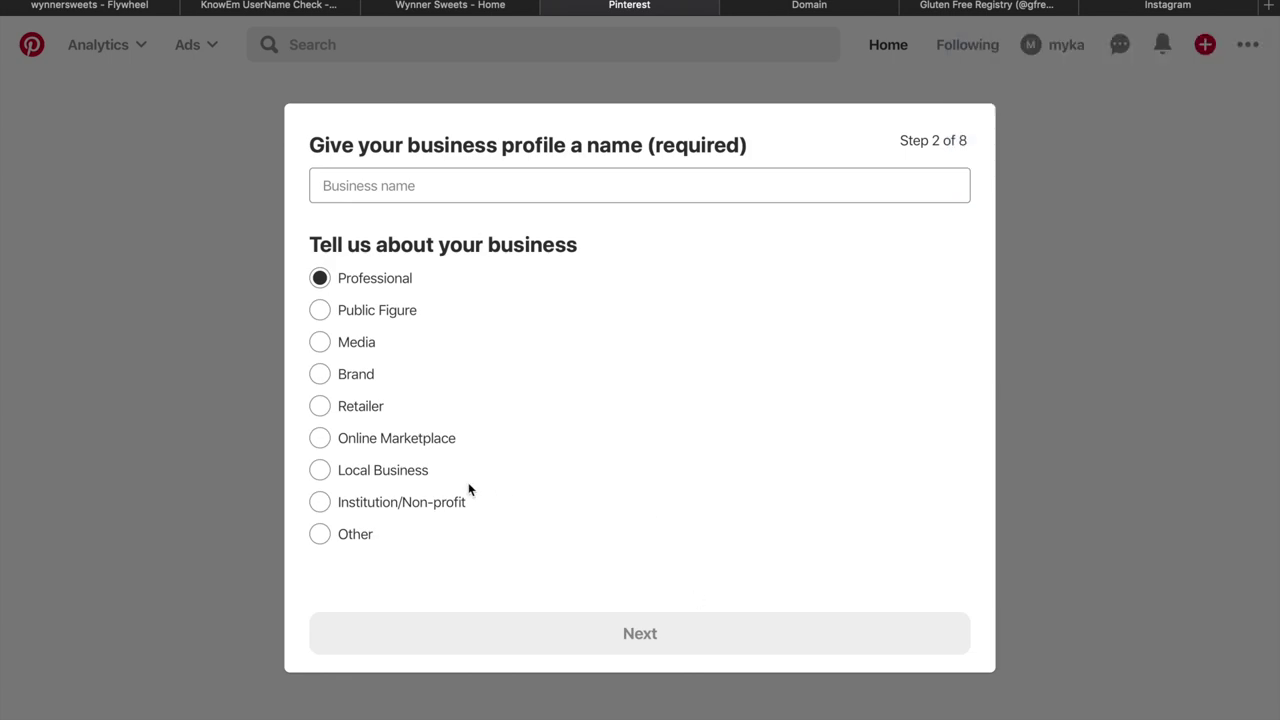
left_click(410, 472)
left_click(574, 176)
type("Wyn")
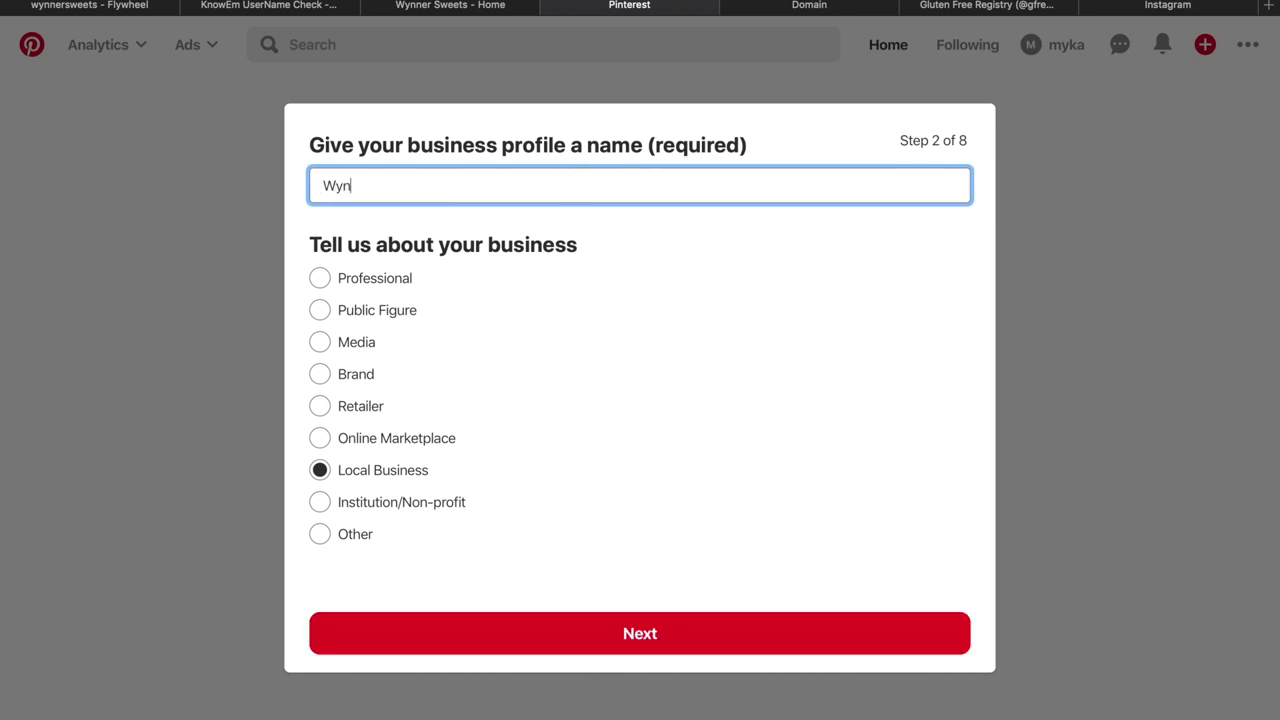
type("ner Sweets")
left_click(632, 638)
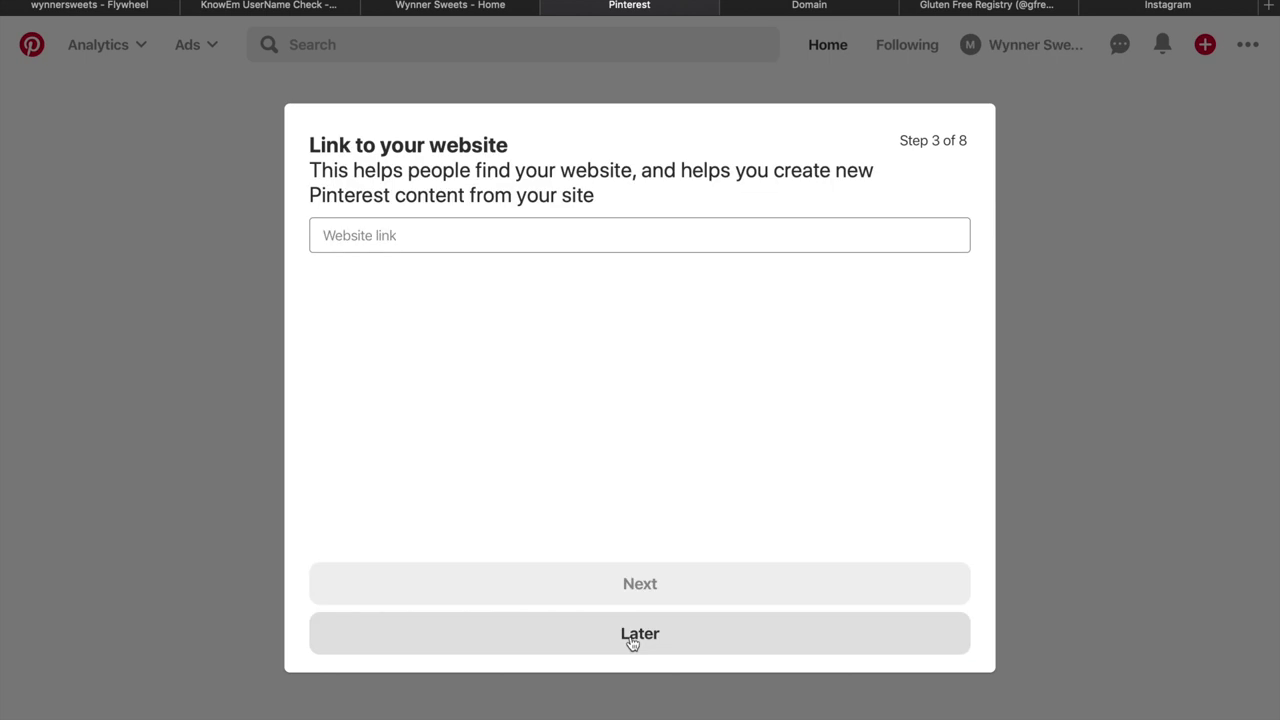
- Copy the wynnersweets.com domain from the notes in Brackets
key("super+Tab")
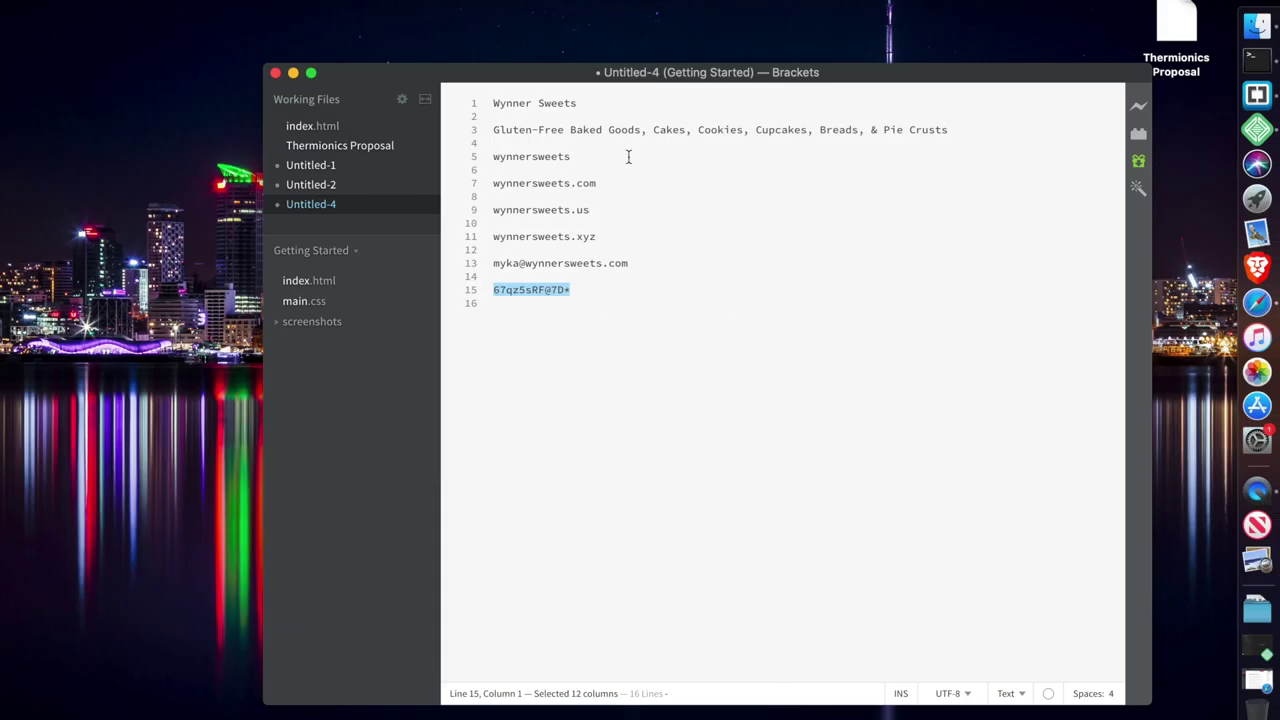
left_click(619, 177)
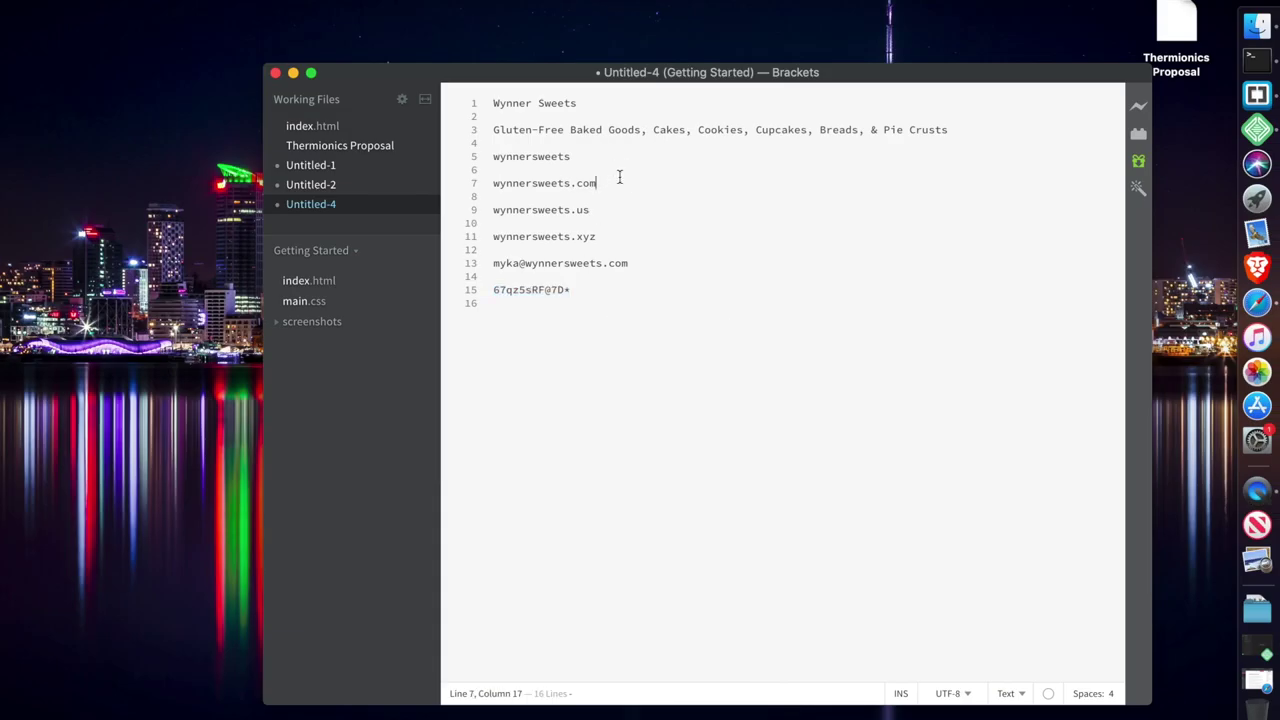
key("super+shift+Left")
key("super+c")
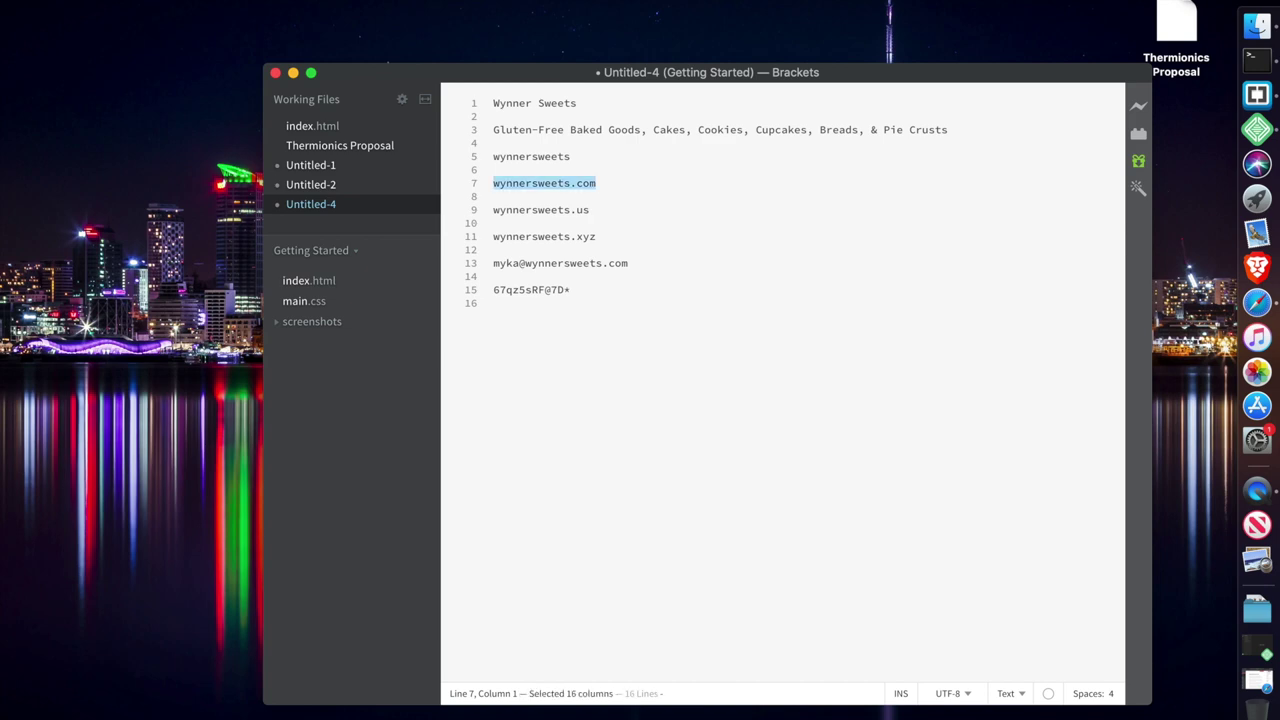
key("super+Tab")
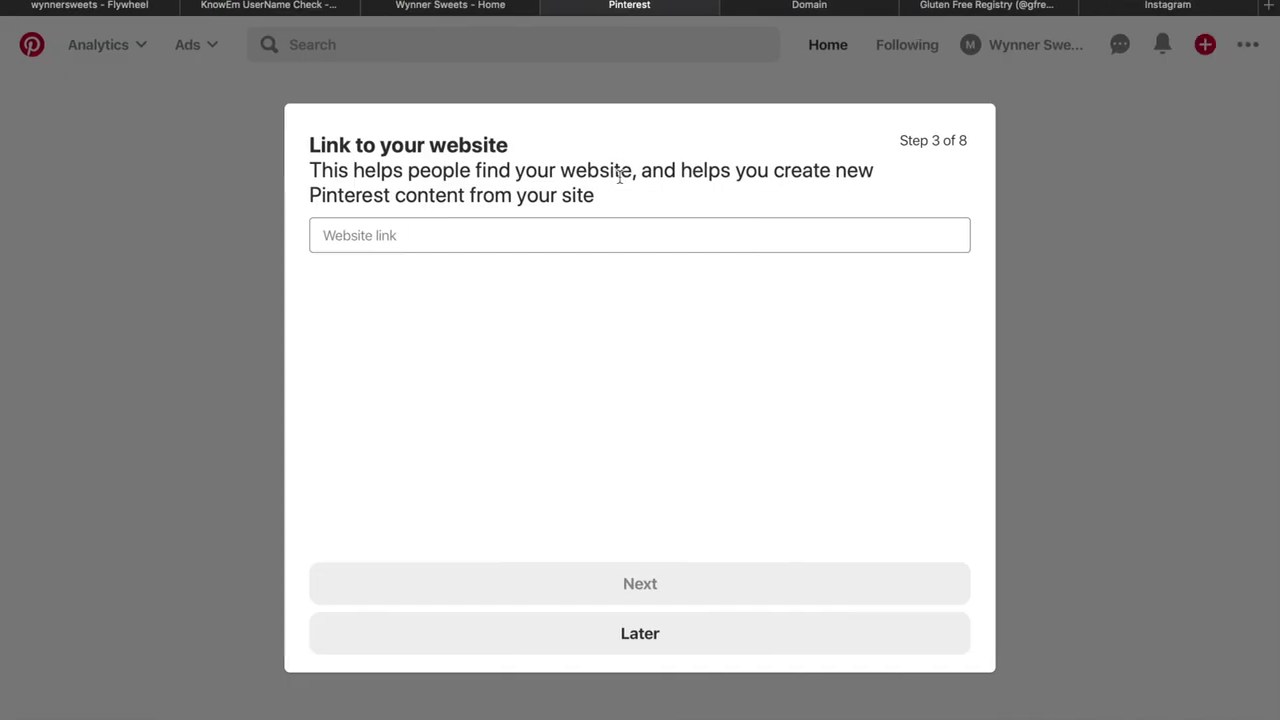
- Set wynnersweets.com as the Pinterest website link and claim and authorize the Instagram account
left_click(587, 237)
key("super+v")
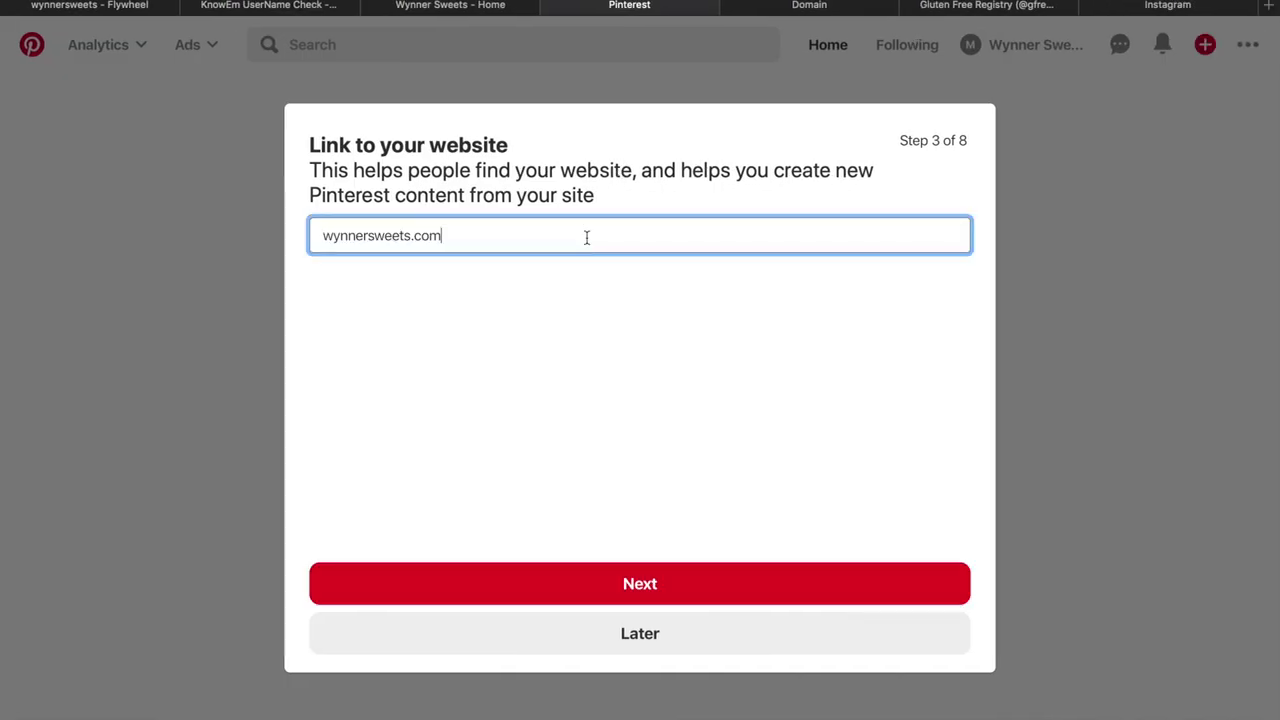
left_click(598, 586)
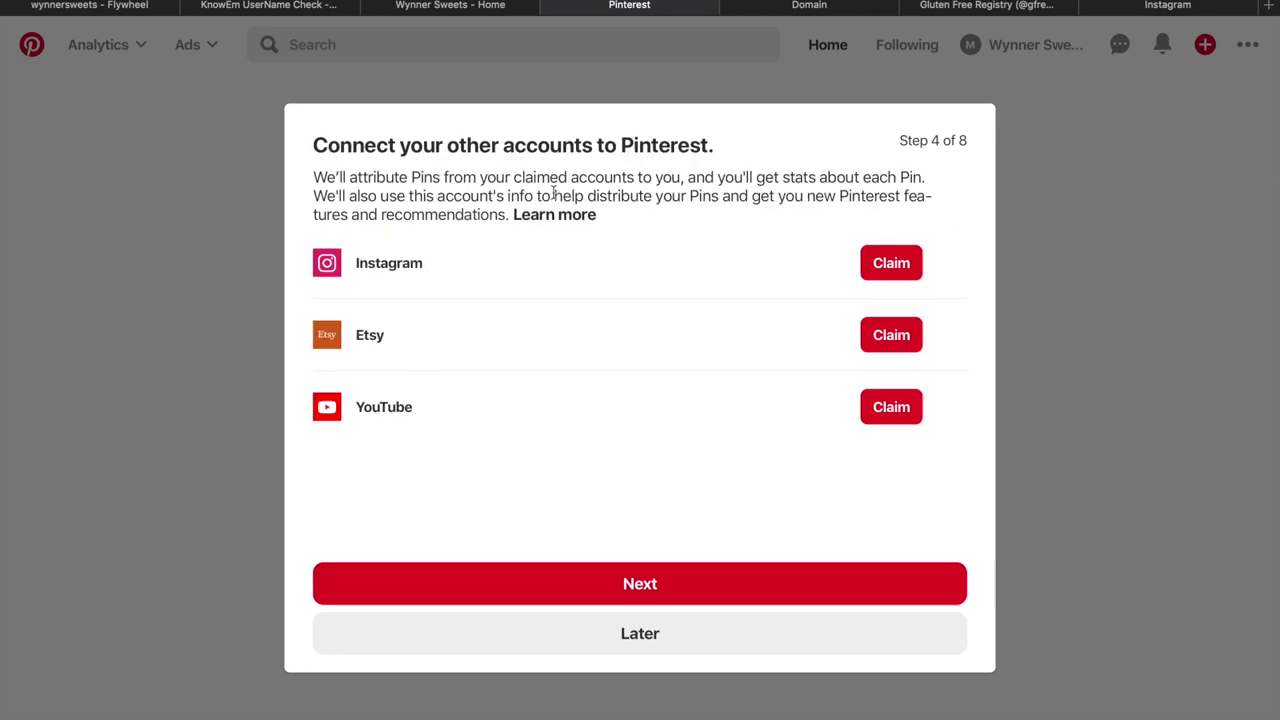
left_click(895, 264)
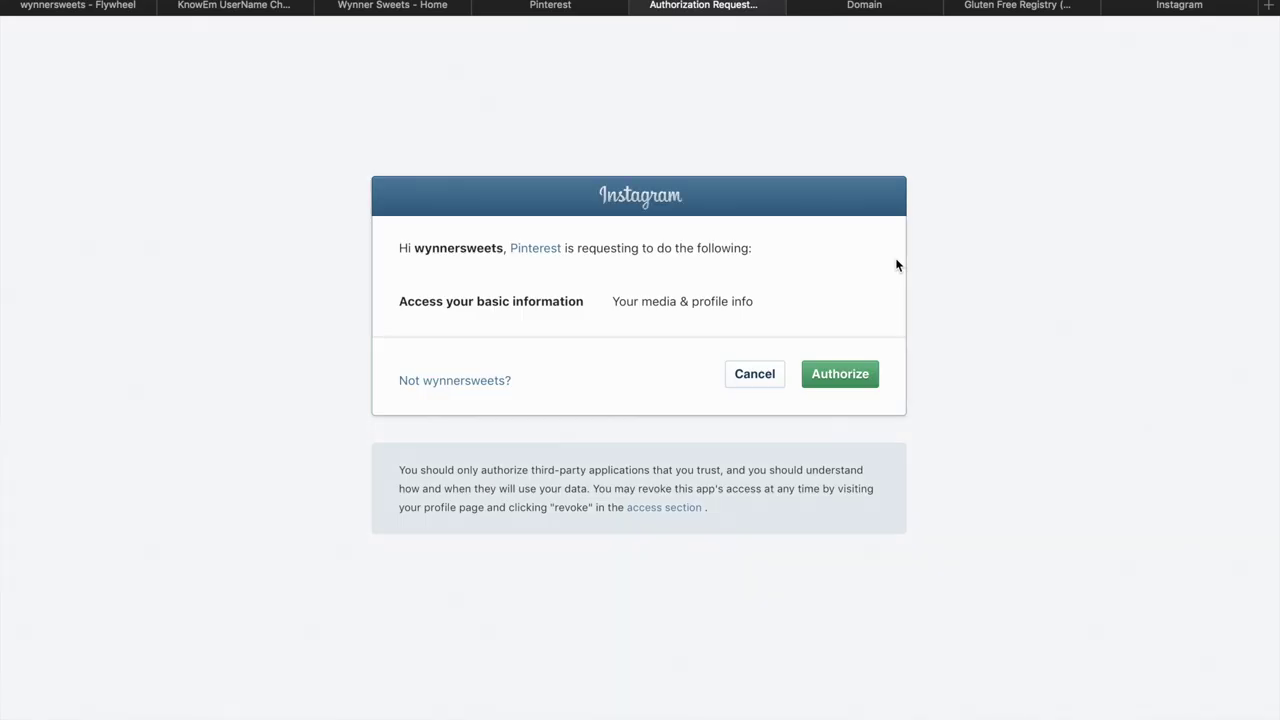
left_click(843, 374)
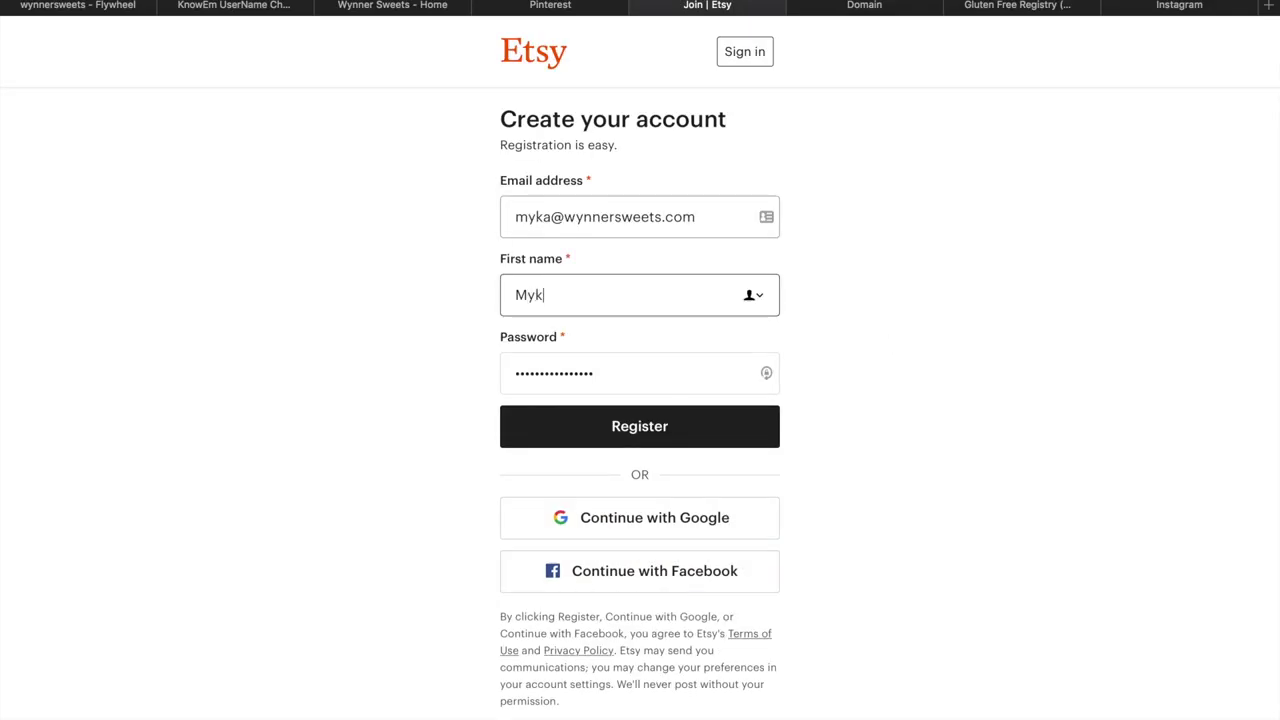
- Finish the Etsy sign-up with first name and password, register, and allow Pinterest access
type("a")
key("Tab")
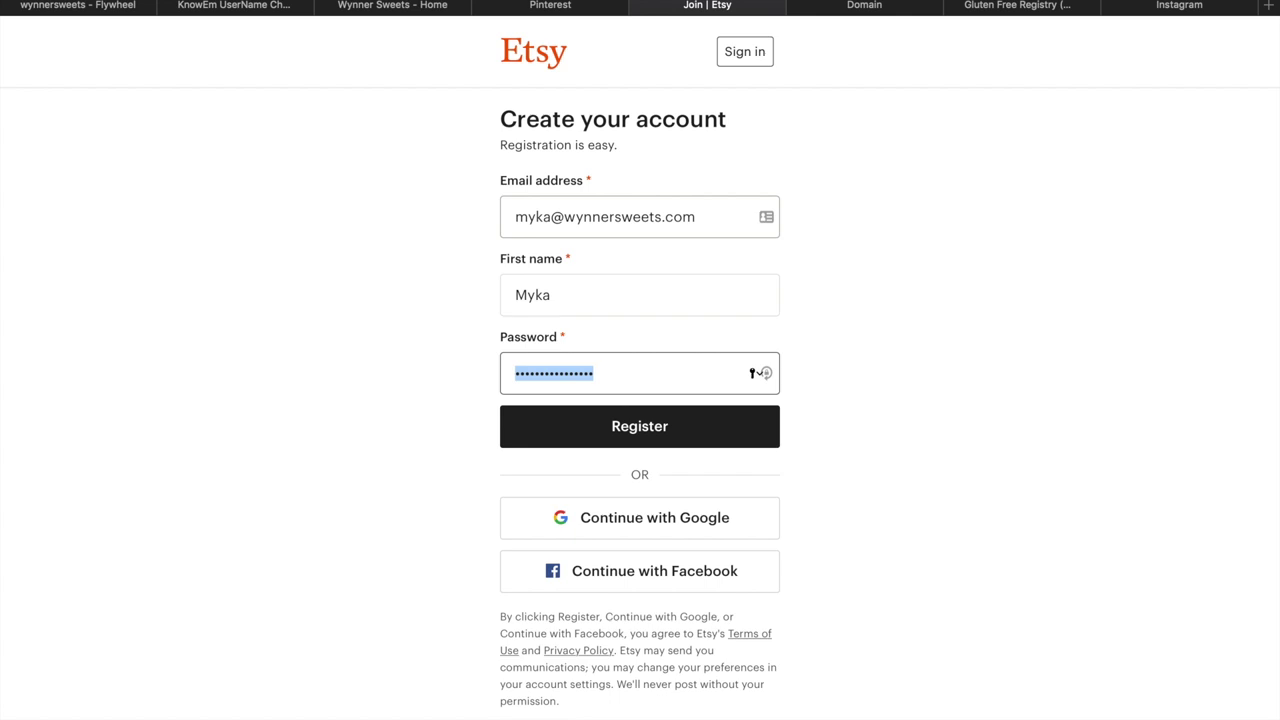
left_click(594, 373)
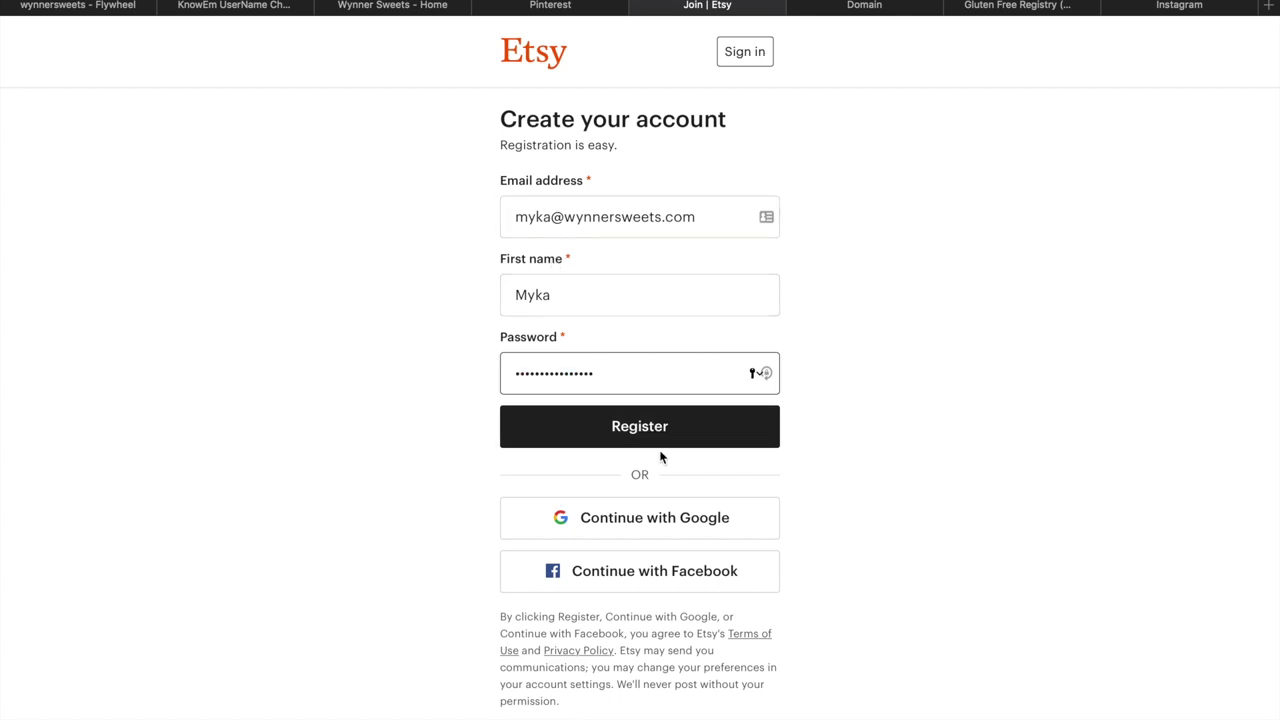
left_click(632, 430)
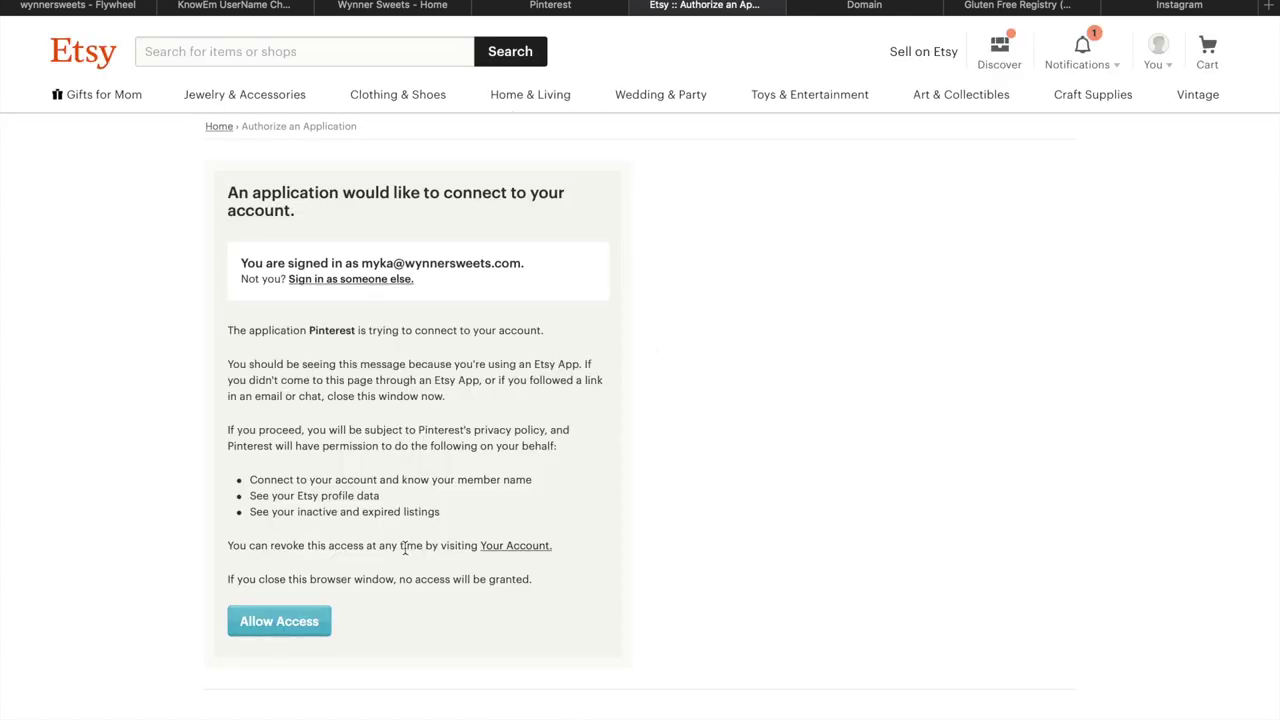
left_click(298, 625)
left_click(291, 620)
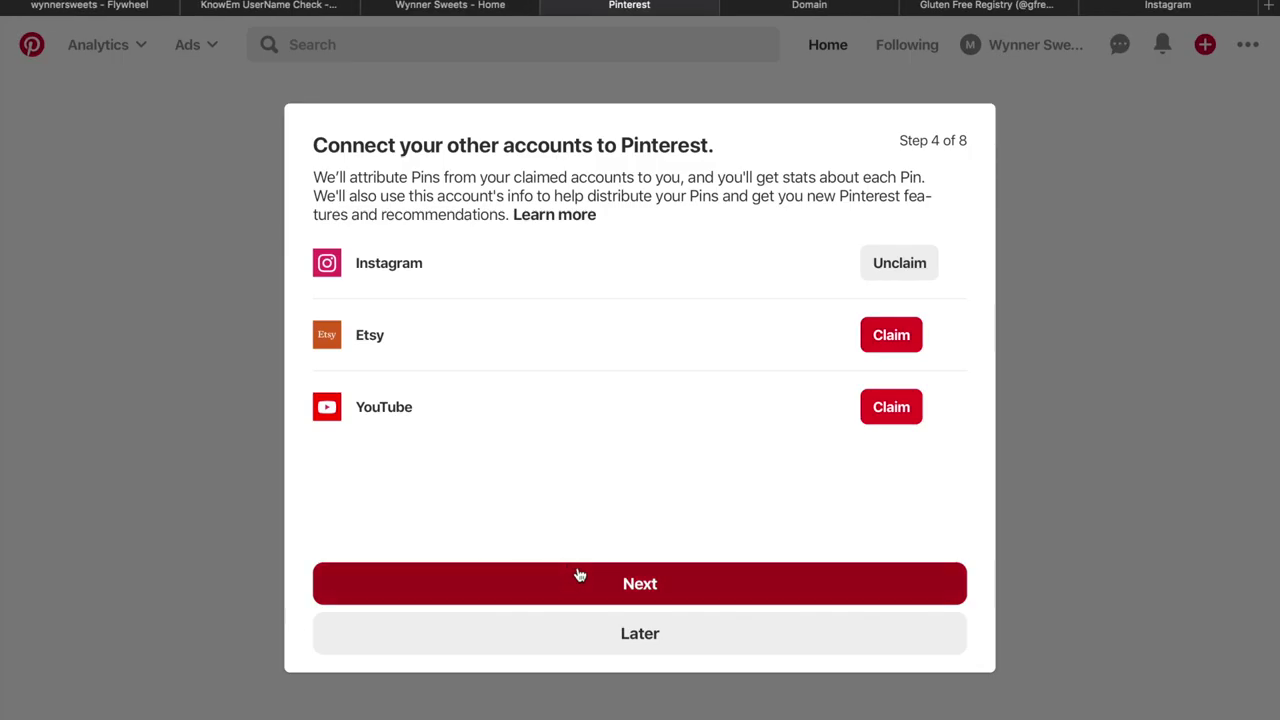
- Continue Pinterest onboarding, pick Food and Drink as a topic, and skip the browser button
left_click(600, 586)
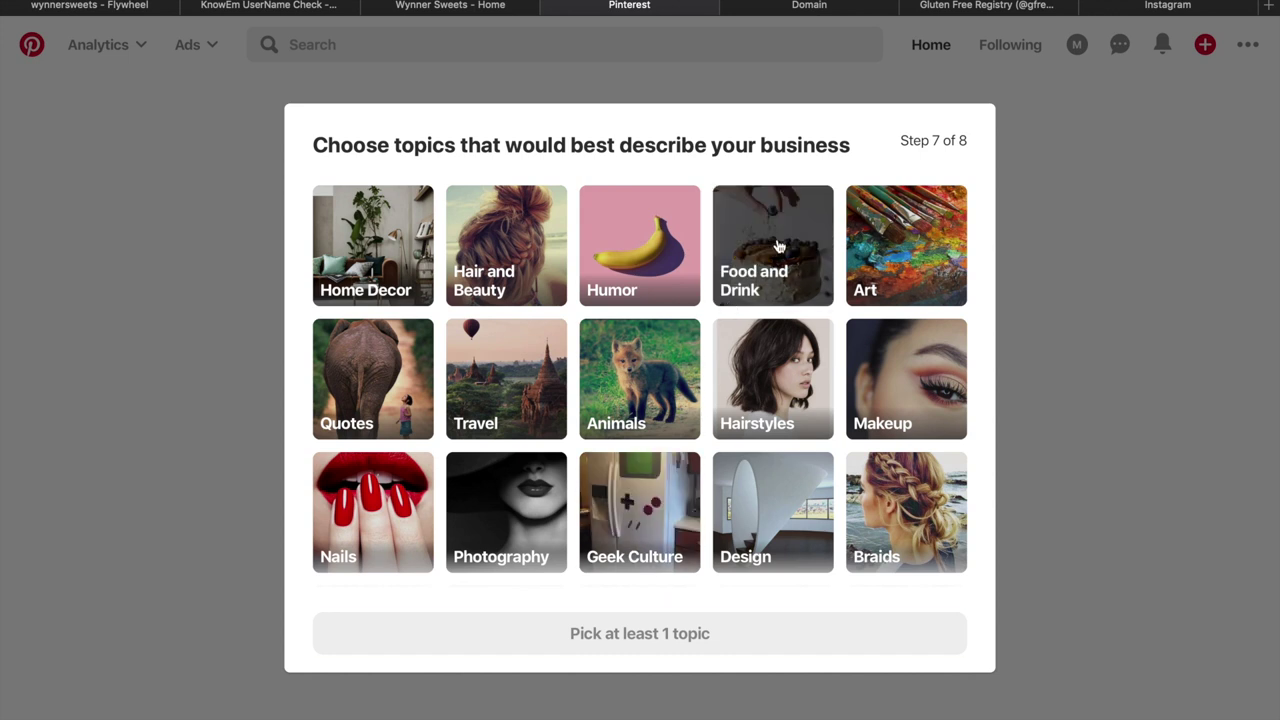
left_click(778, 246)
left_click(643, 634)
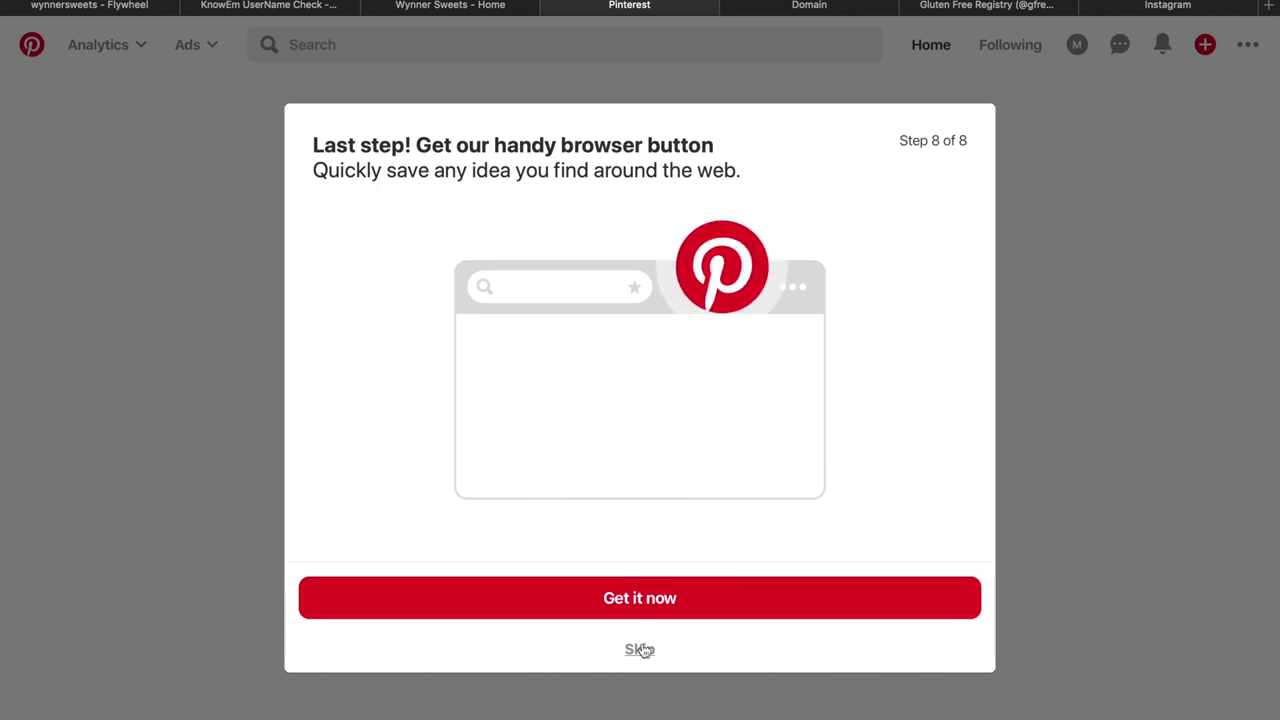
left_click(641, 650)
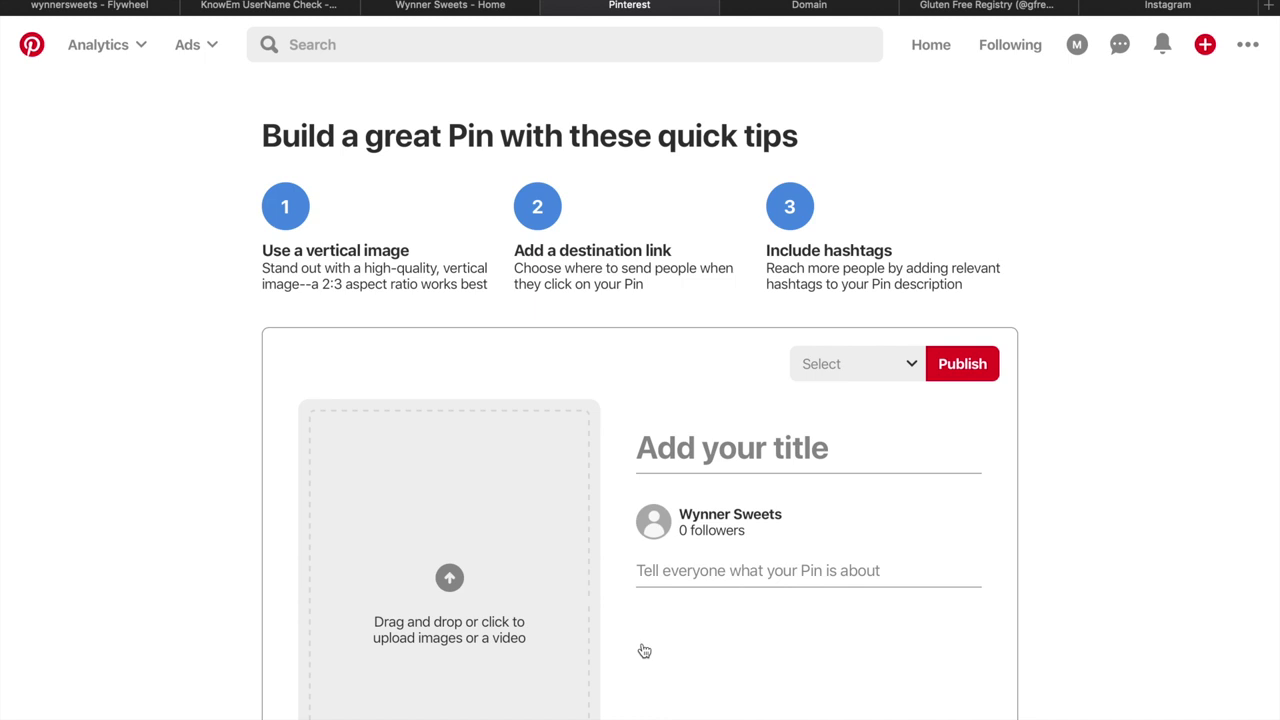
scroll(644, 651, "down", 2)
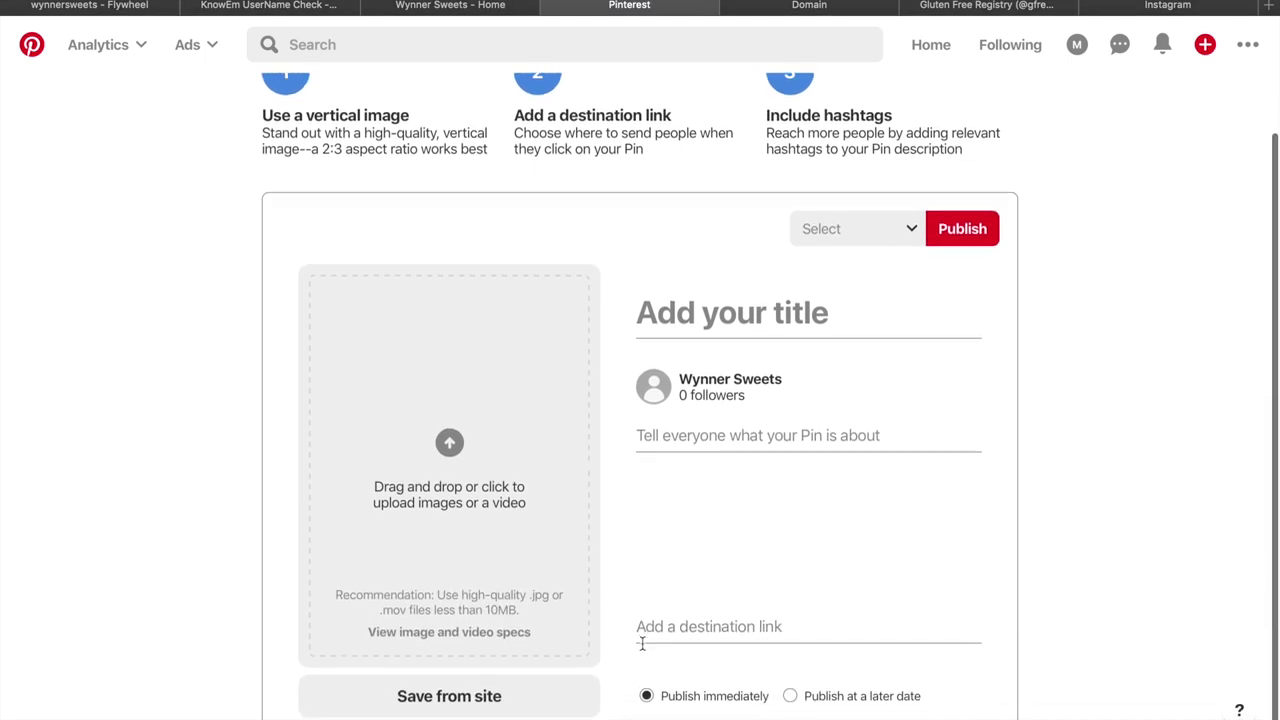
scroll(643, 648, "up", 3)
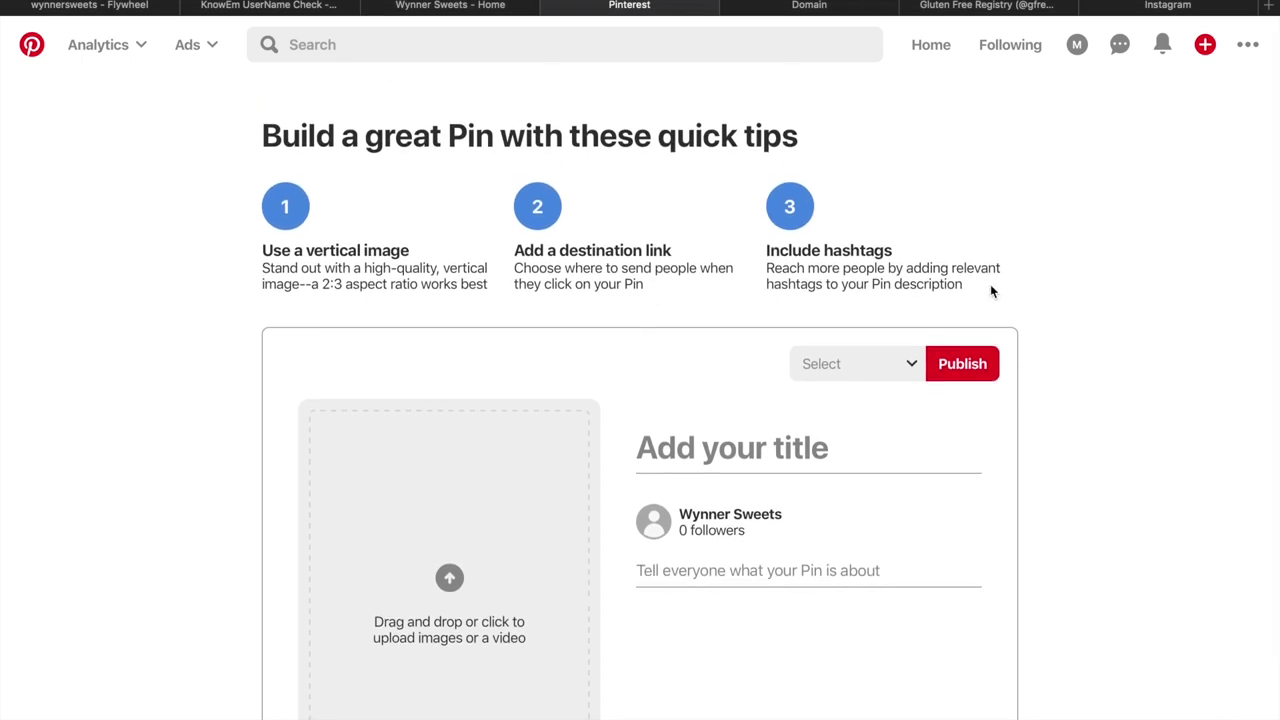
- Check the Namecheap domain details, return to the Pin builder, and open a new browser tab
left_click(832, 10)
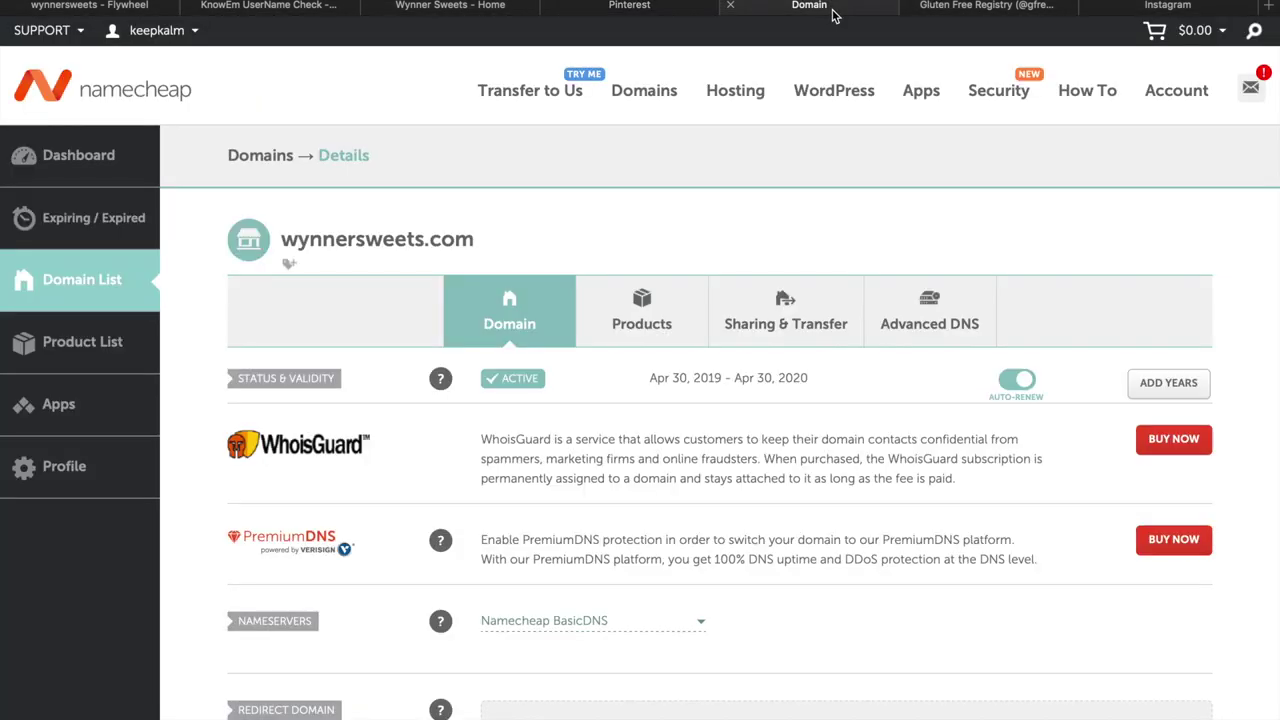
left_click(643, 8)
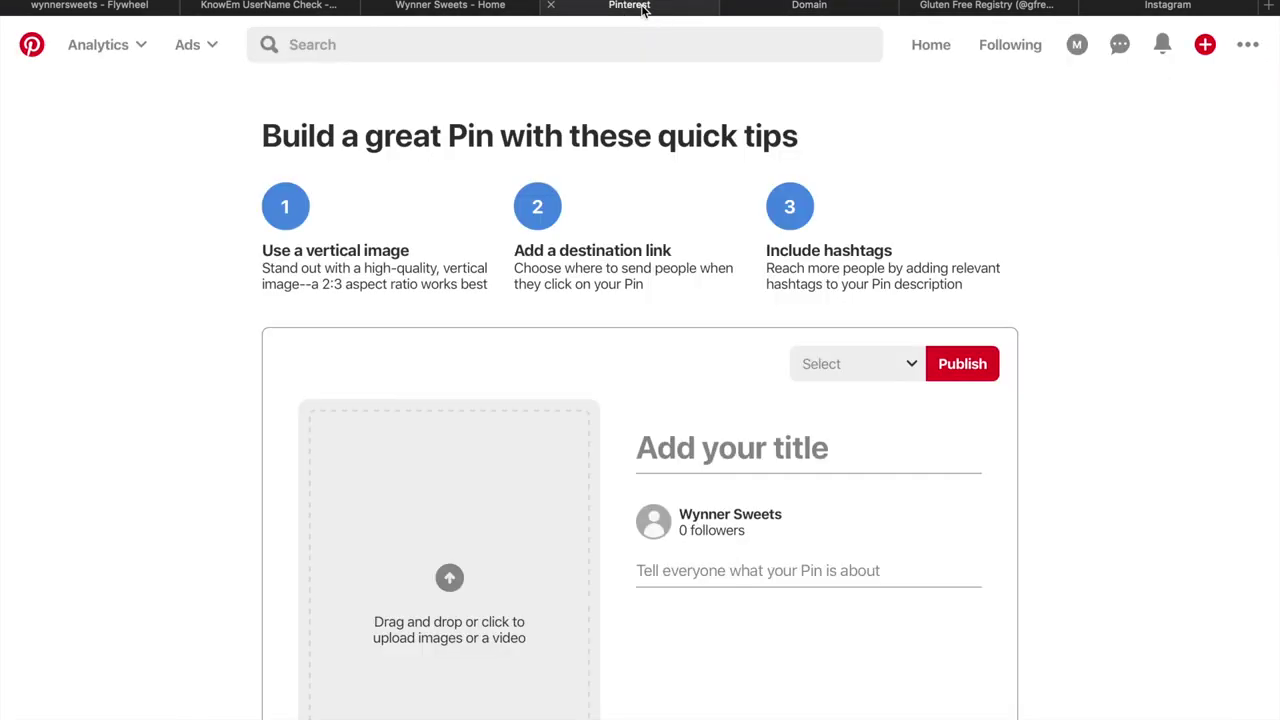
key("super+t")
- Load etsy.com, check the new notification, and view the user profile from the account menu
type("etsy")
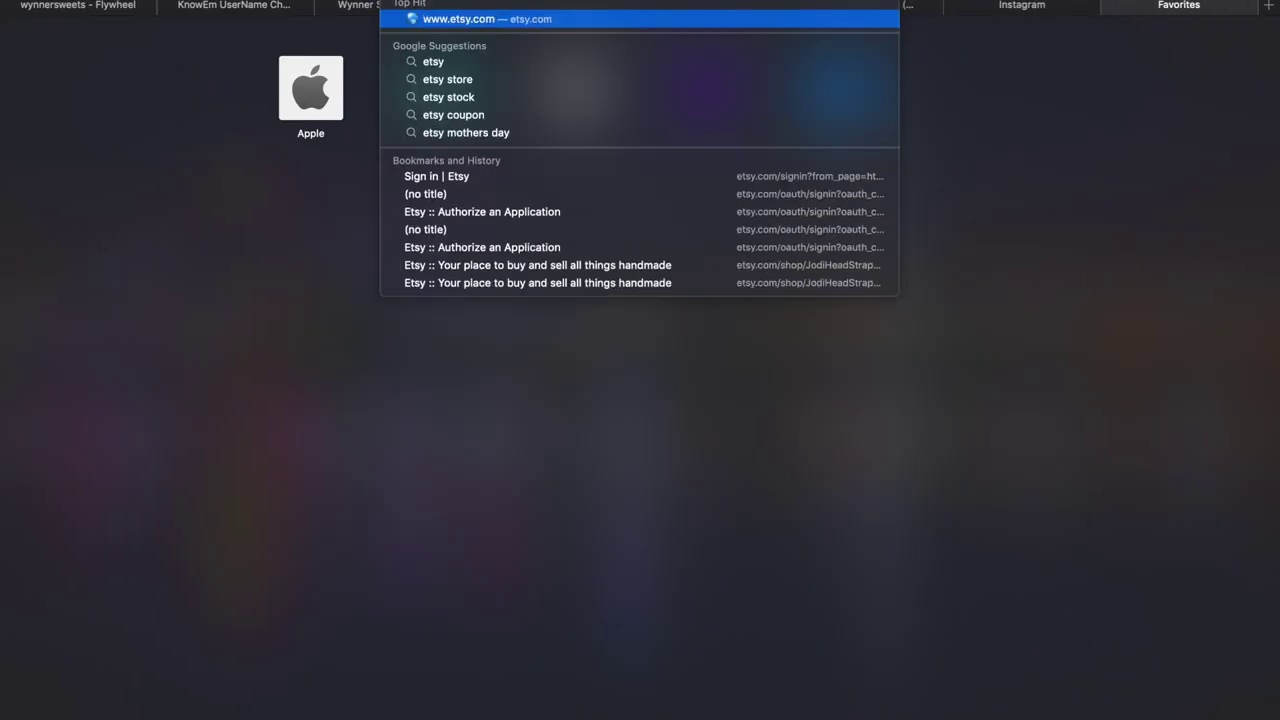
key("Return")
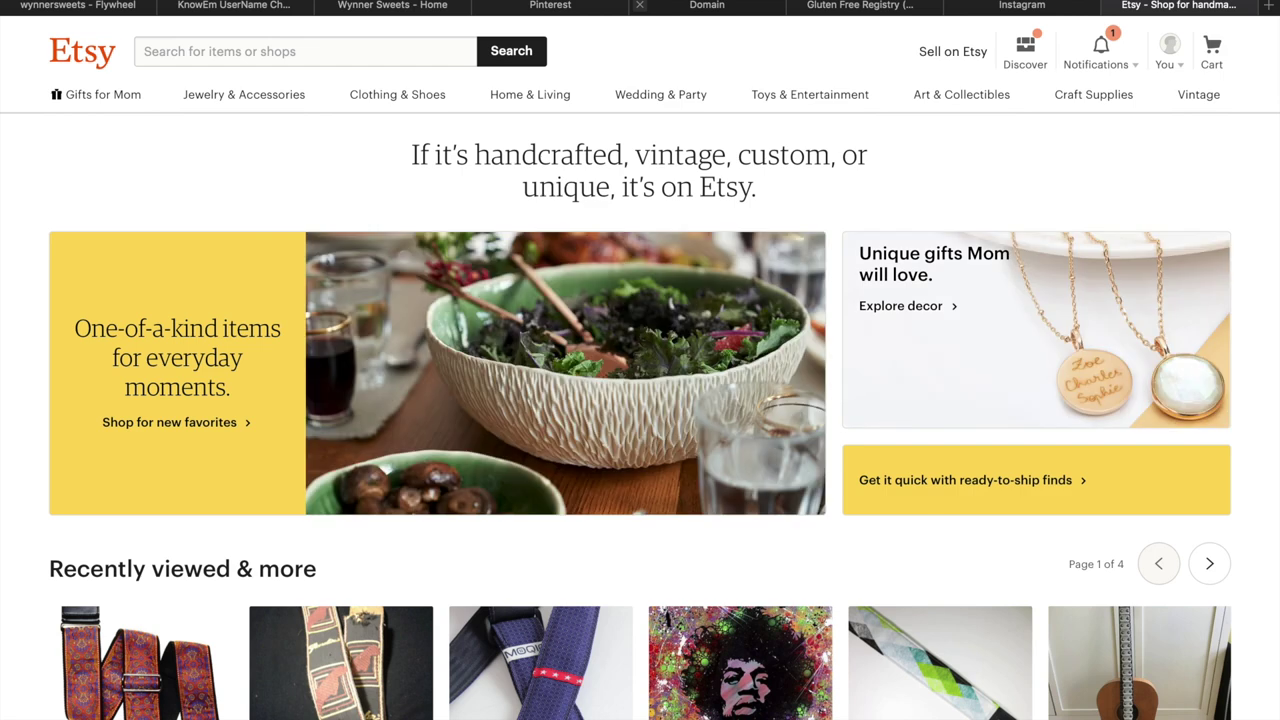
left_click(1101, 48)
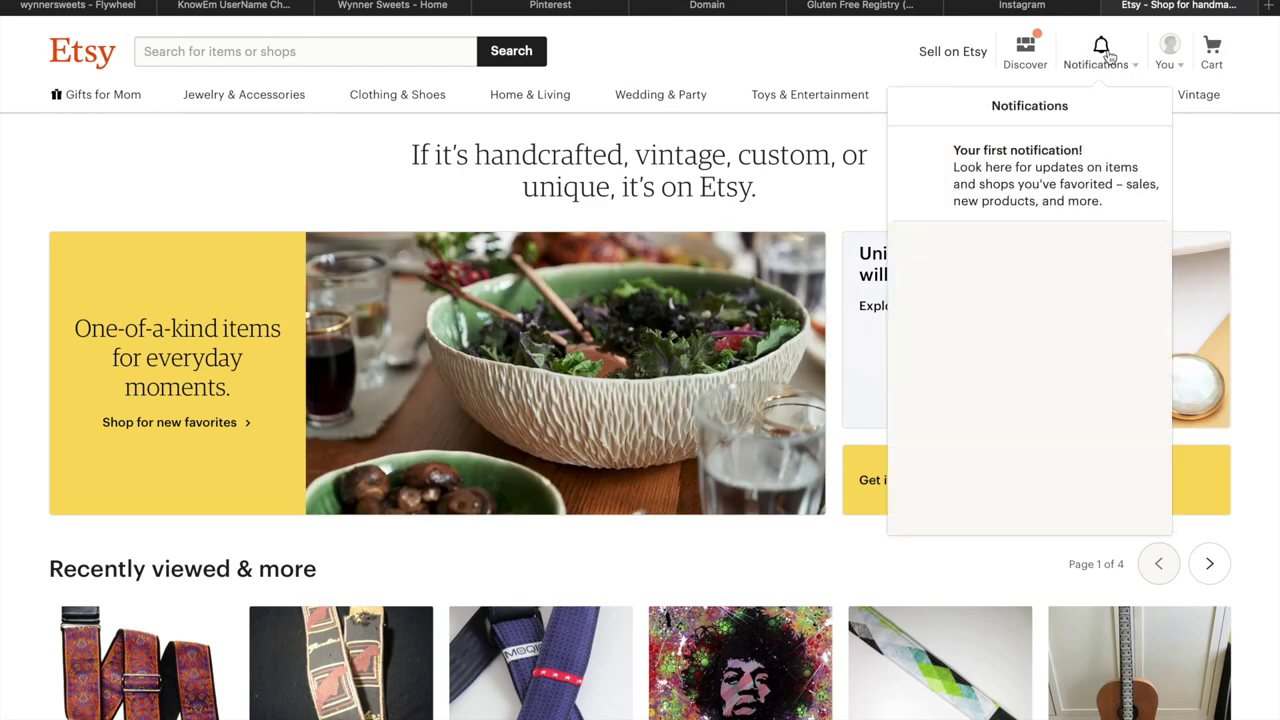
left_click(1168, 48)
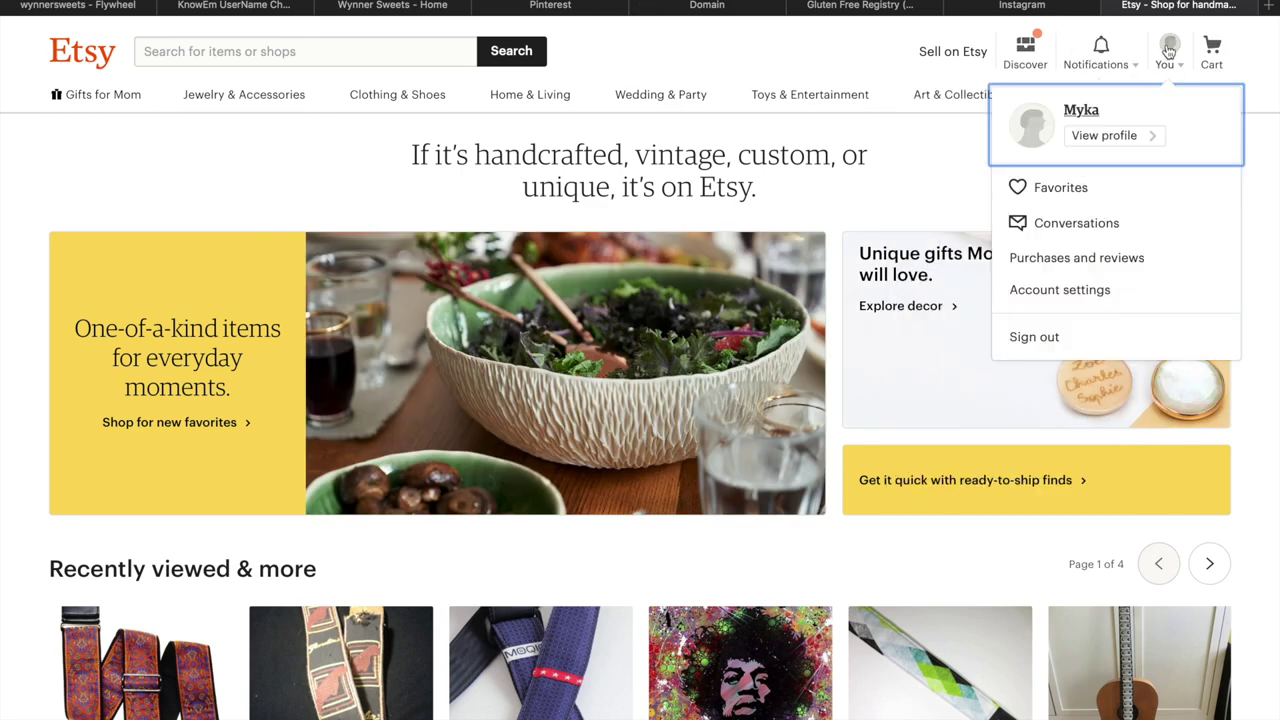
left_click(1110, 139)
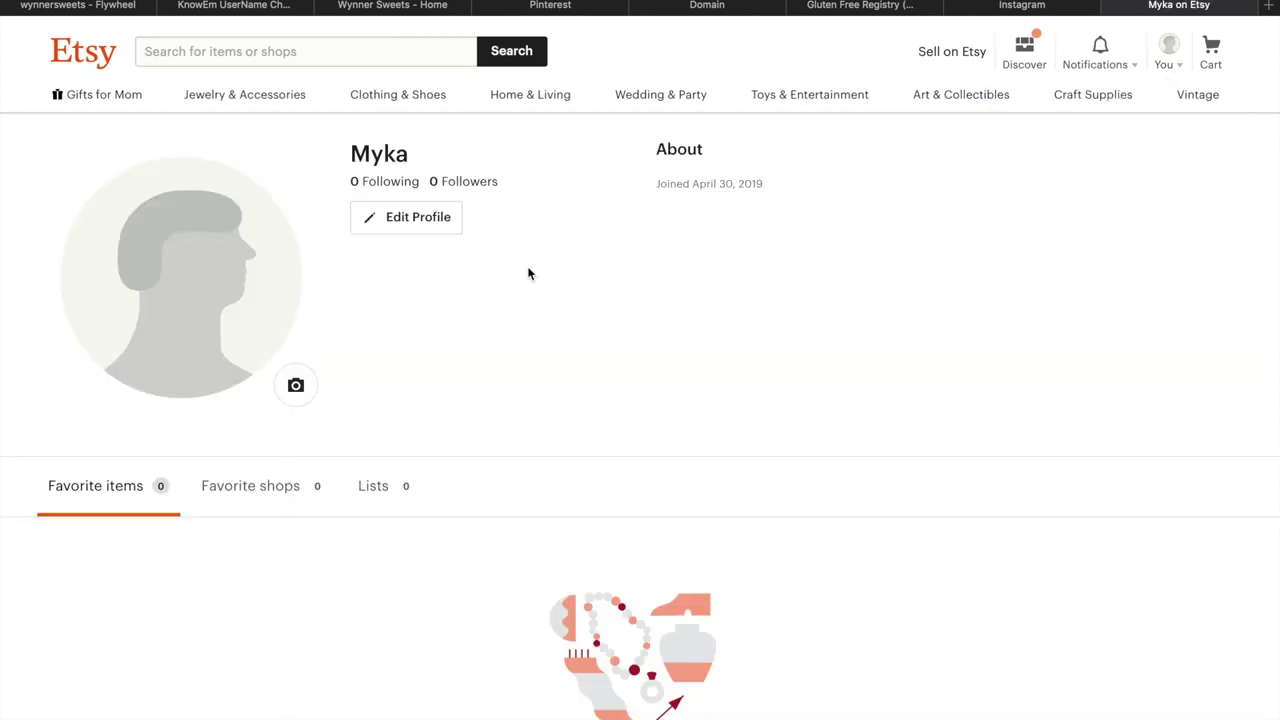
- Go from the public profile settings to the Etsy Account Settings page
scroll(534, 367, "down", 3)
scroll(534, 367, "up", 3)
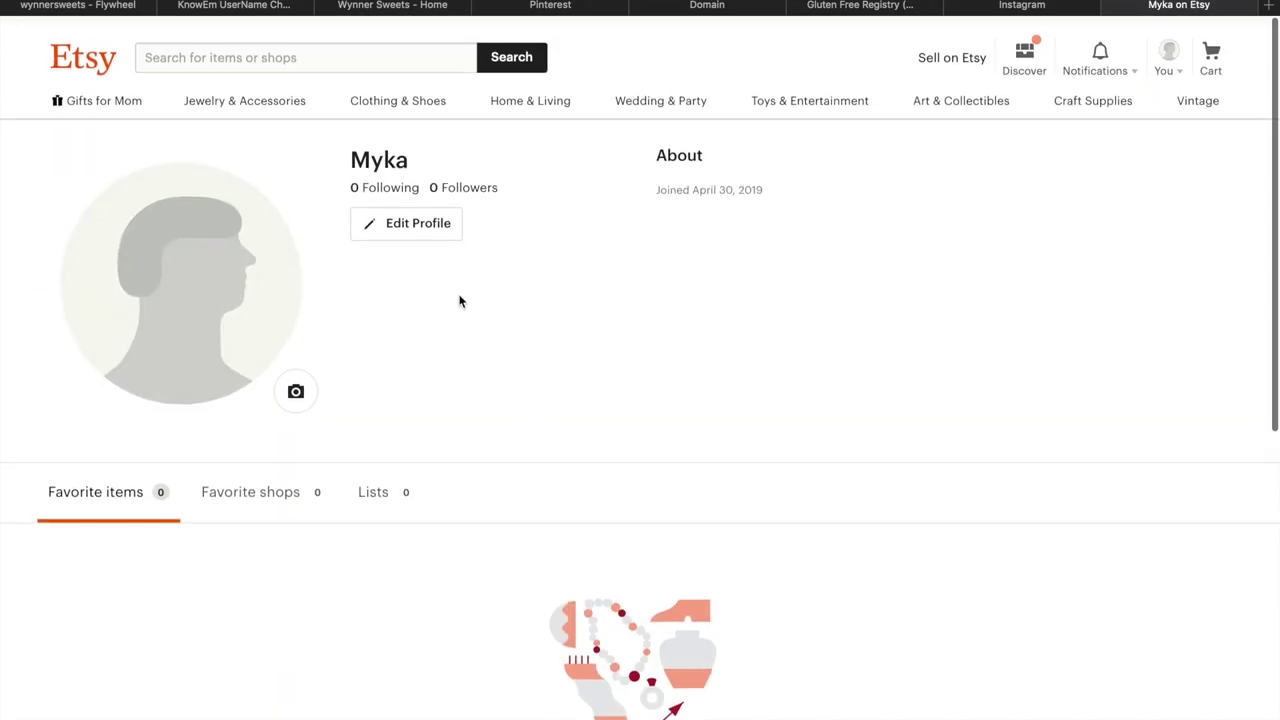
left_click(418, 226)
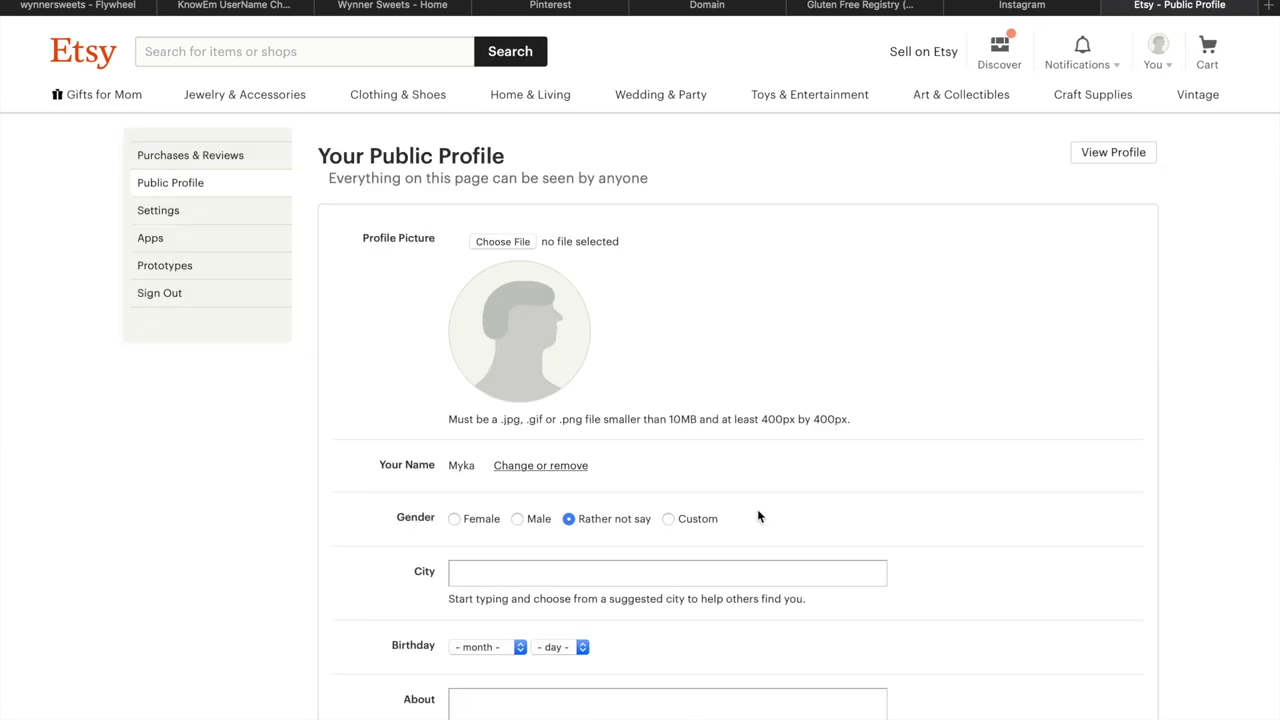
scroll(758, 512, "down", 5)
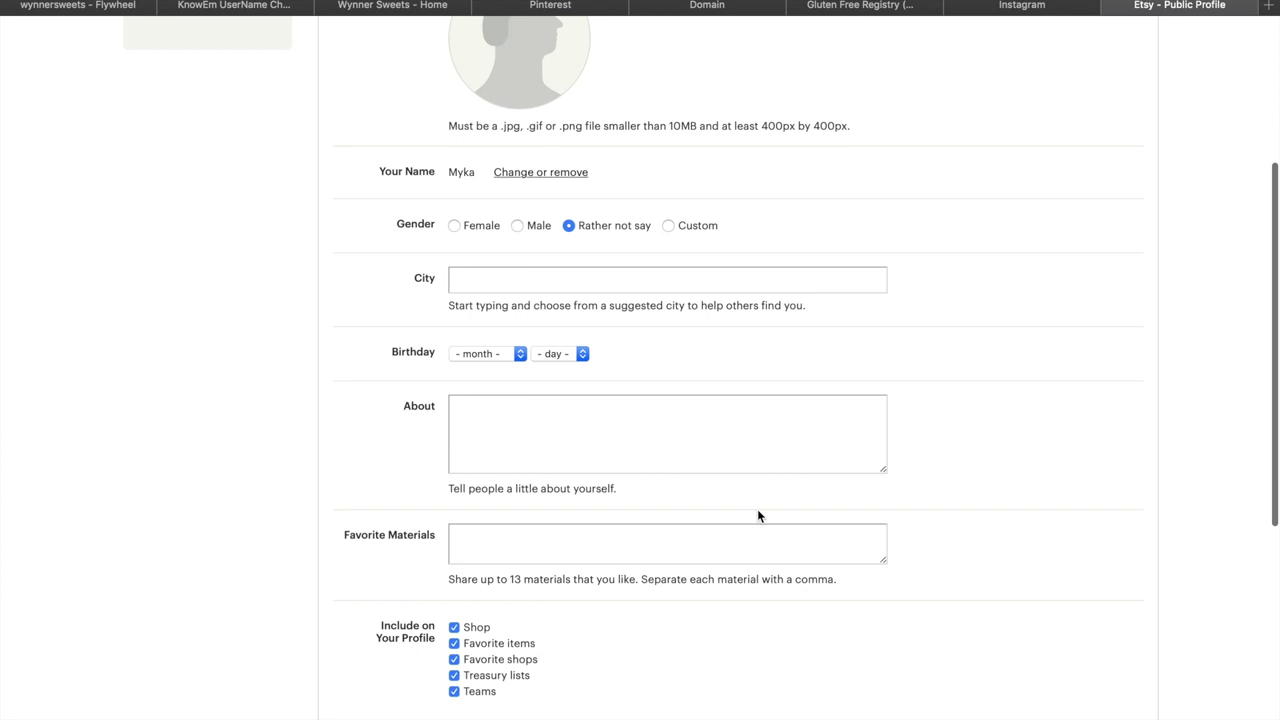
scroll(722, 526, "down", 5)
scroll(722, 526, "up", 10)
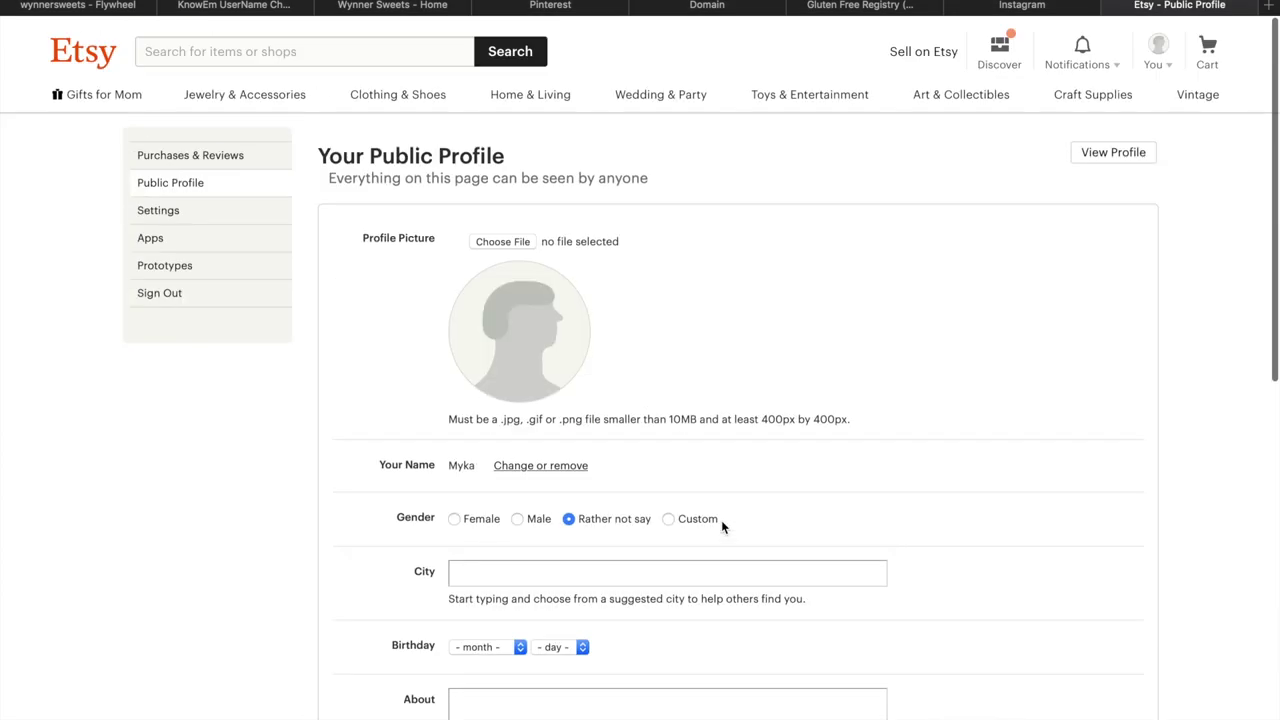
left_click(237, 208)
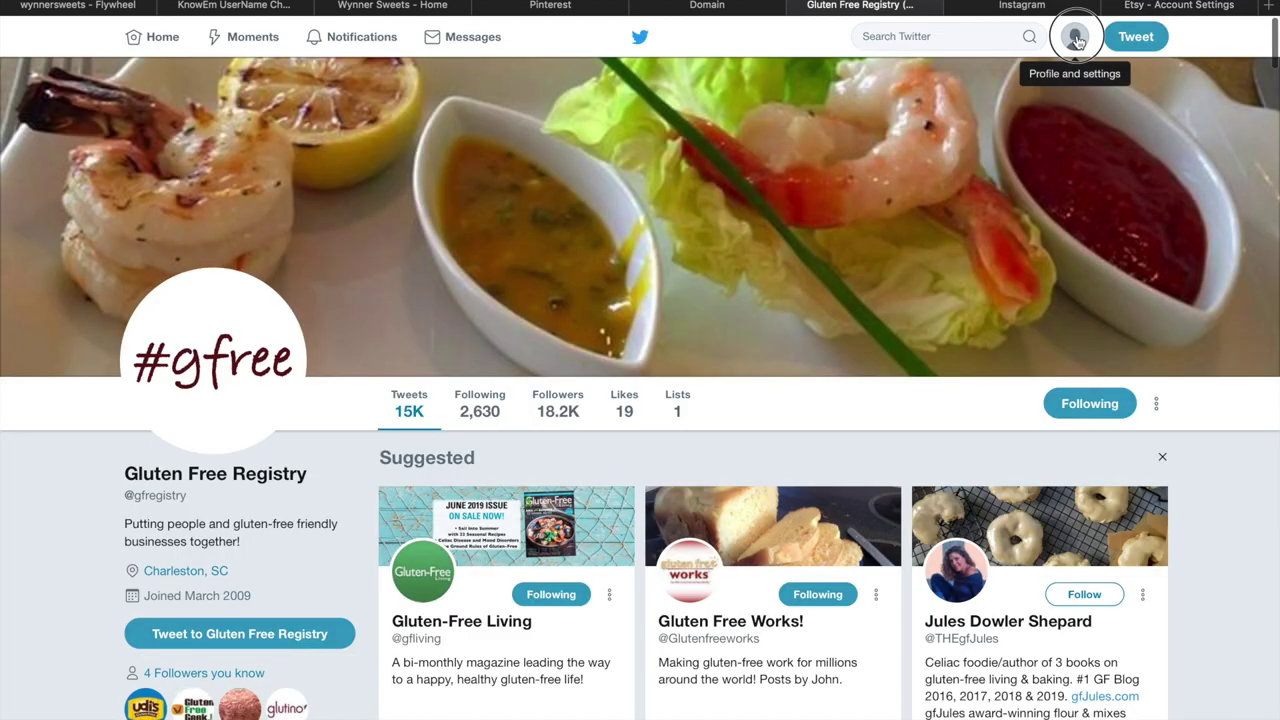
- Re-save the Wynner Sweets Twitter profile, keeping its bakery bio and Bothell, WA, then view Instagram
left_click(1073, 37)
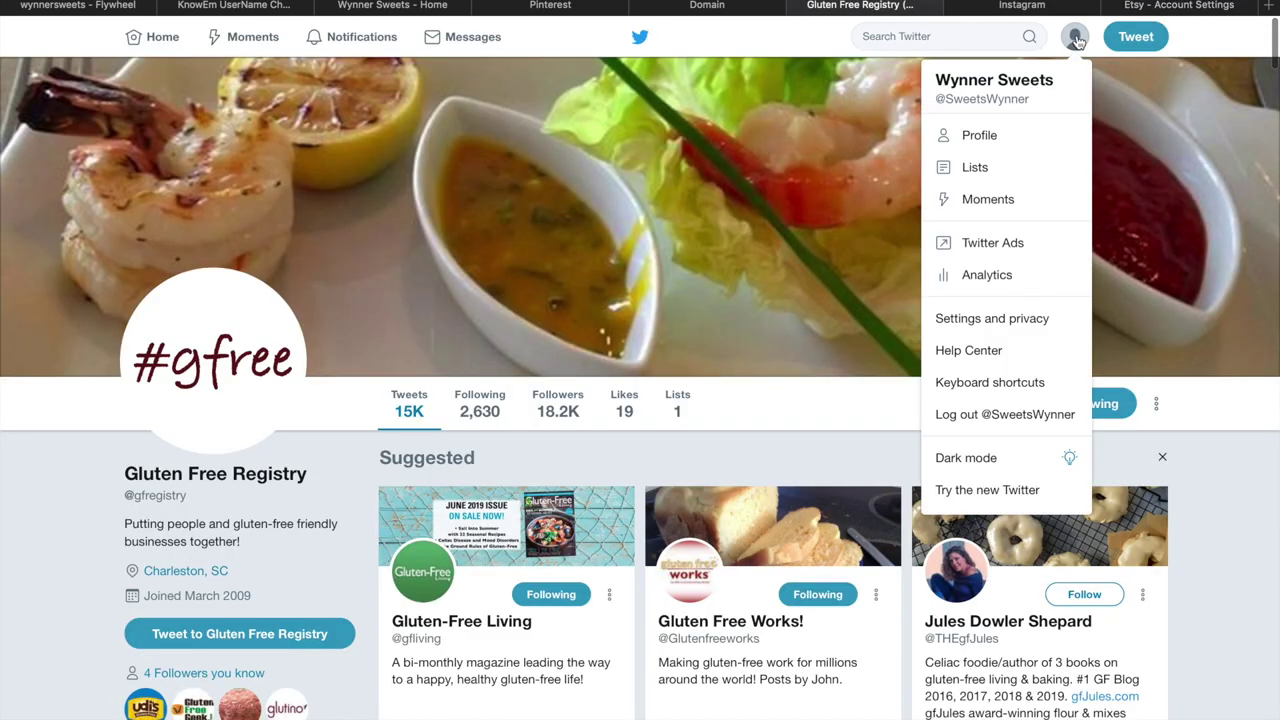
left_click(1023, 82)
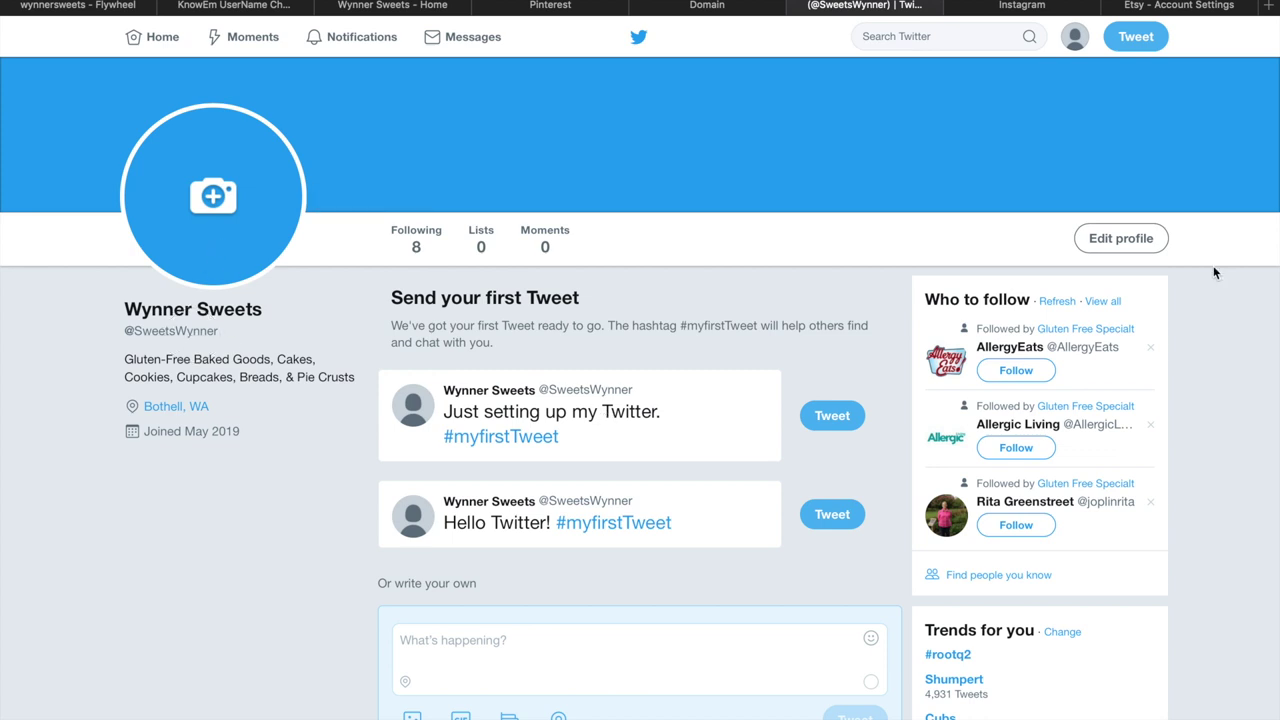
left_click(1122, 238)
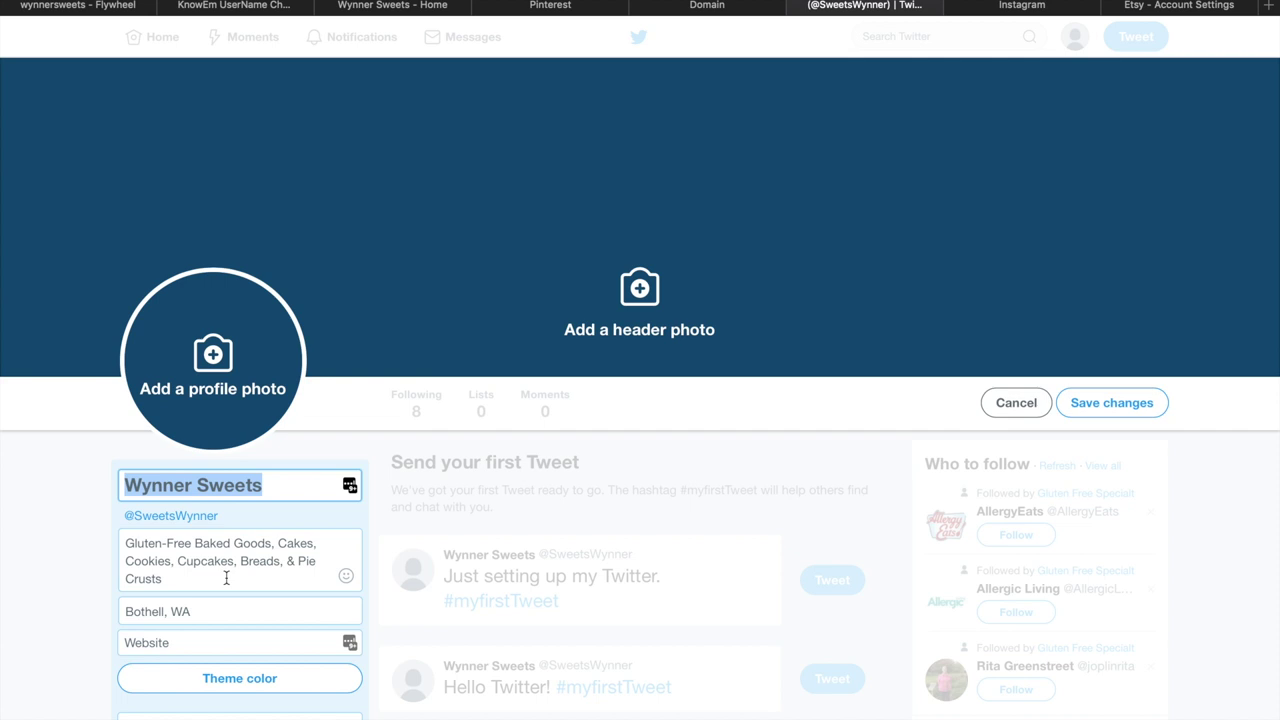
scroll(226, 578, "down", 1)
left_click(181, 490)
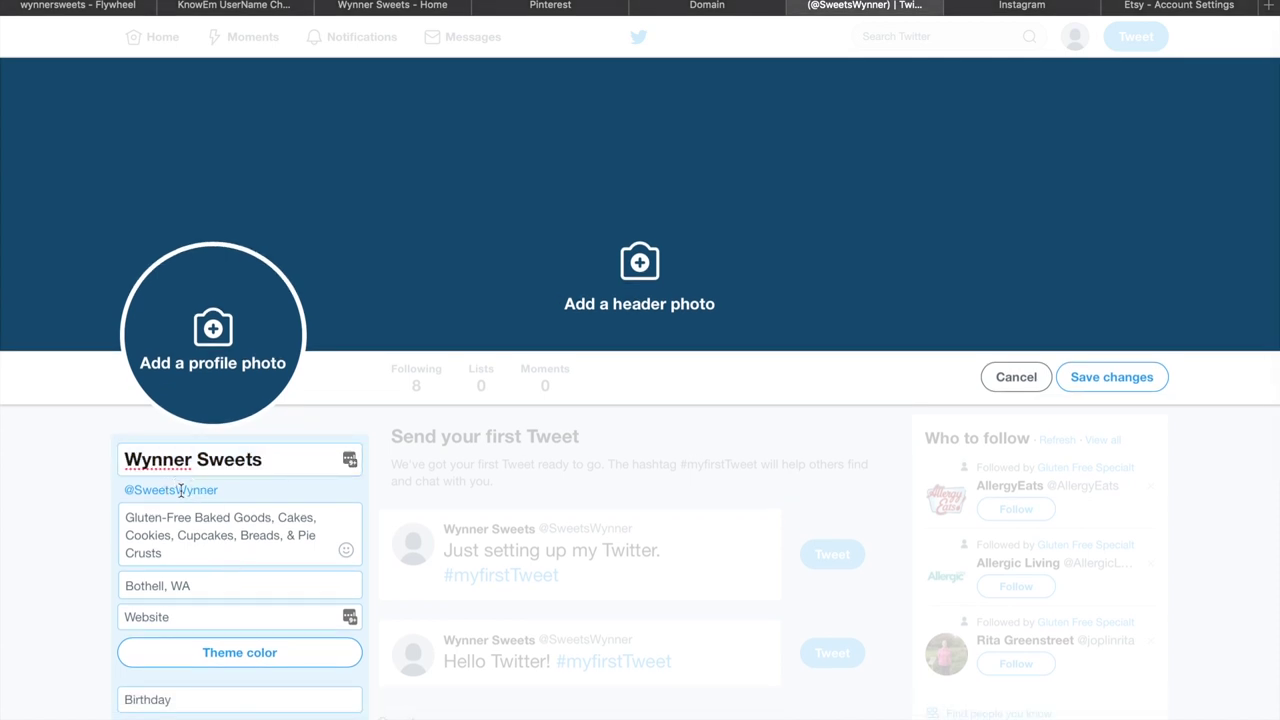
scroll(181, 490, "down", 4)
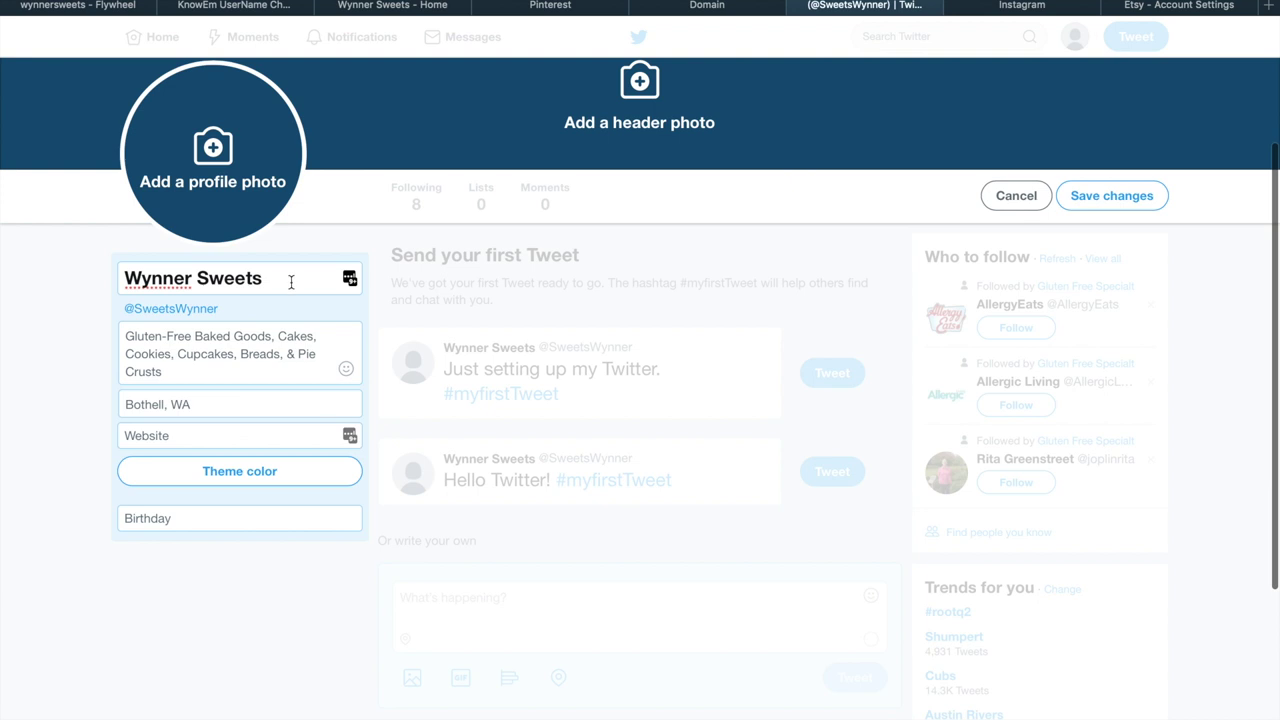
left_click(291, 280)
left_click(255, 315)
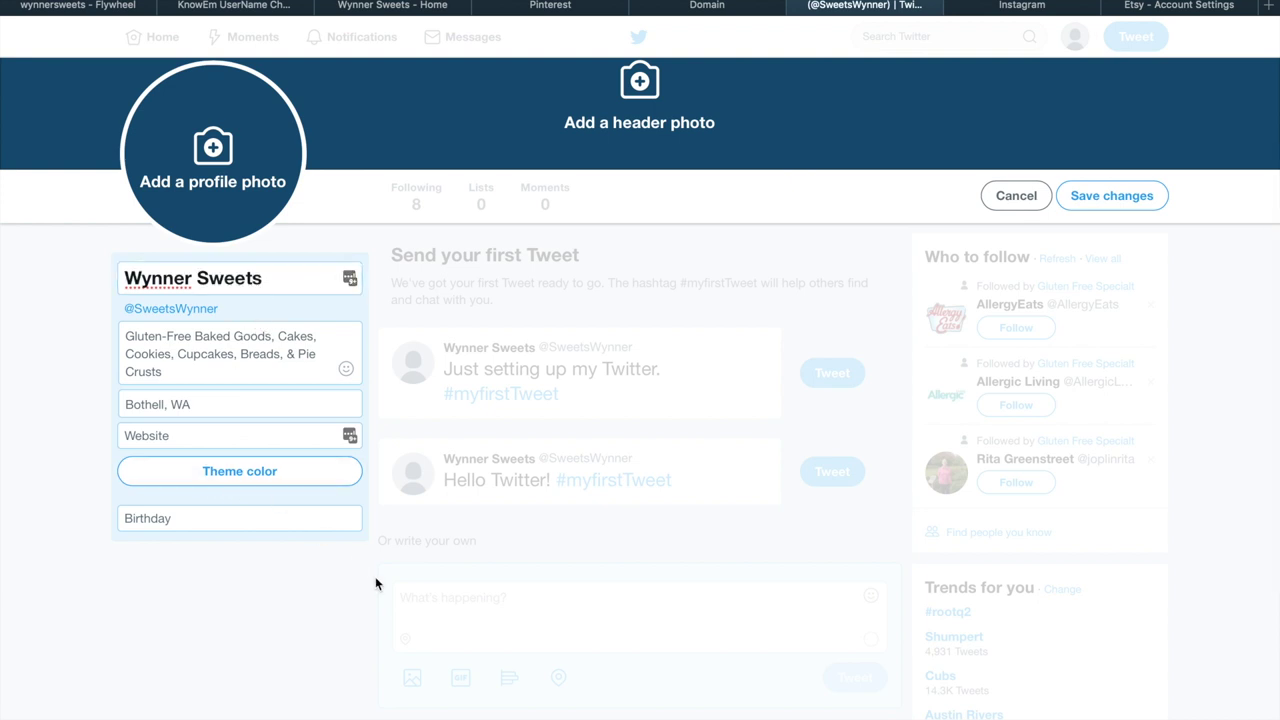
left_click(1110, 196)
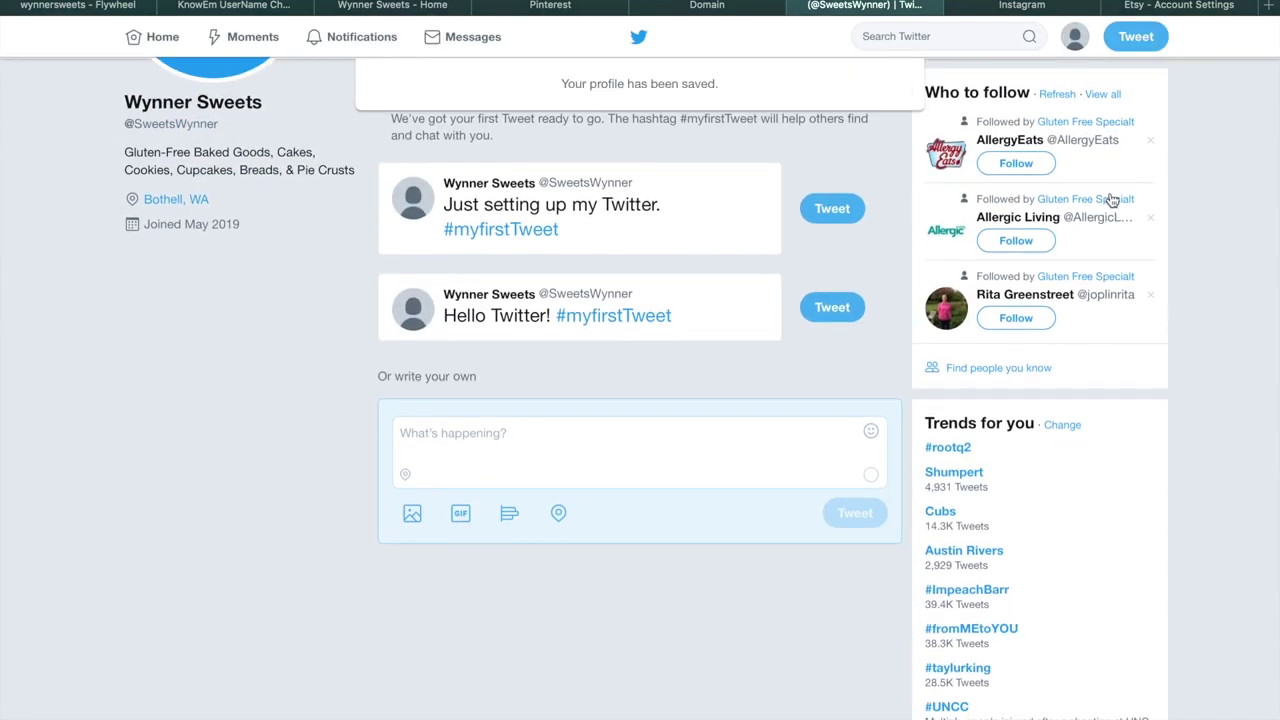
mouse_move(1110, 200)
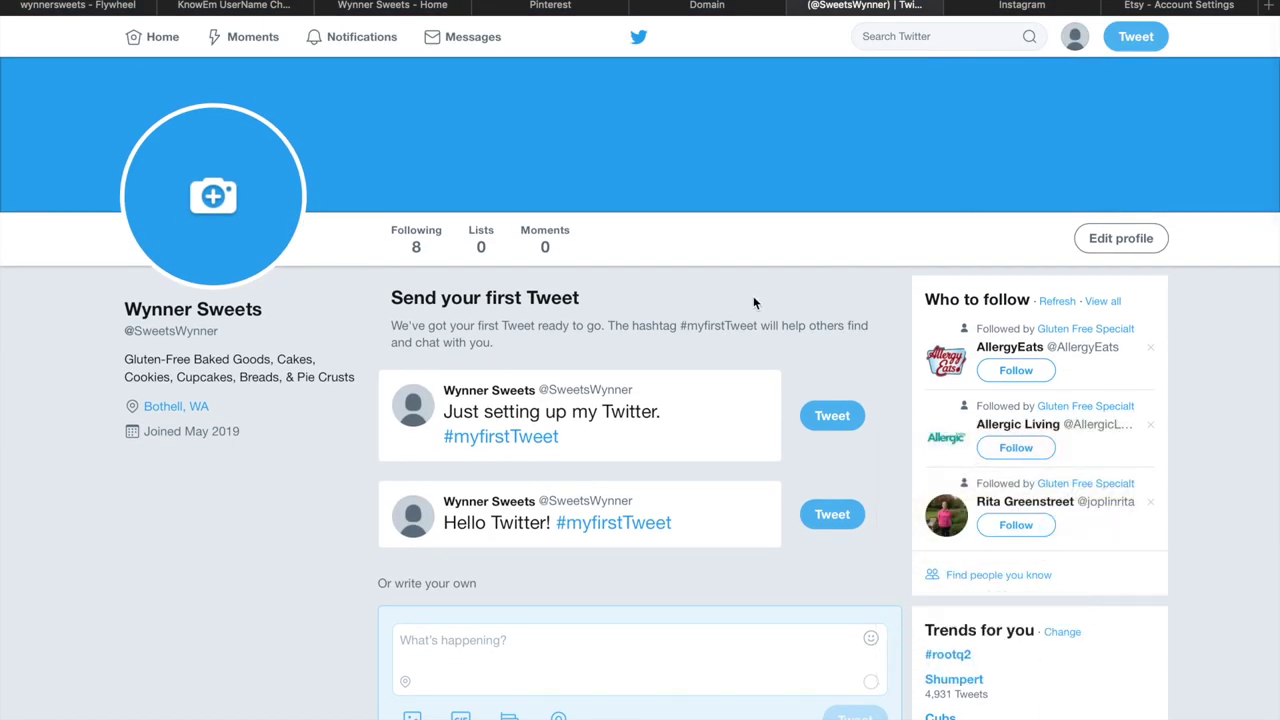
left_click(1040, 6)
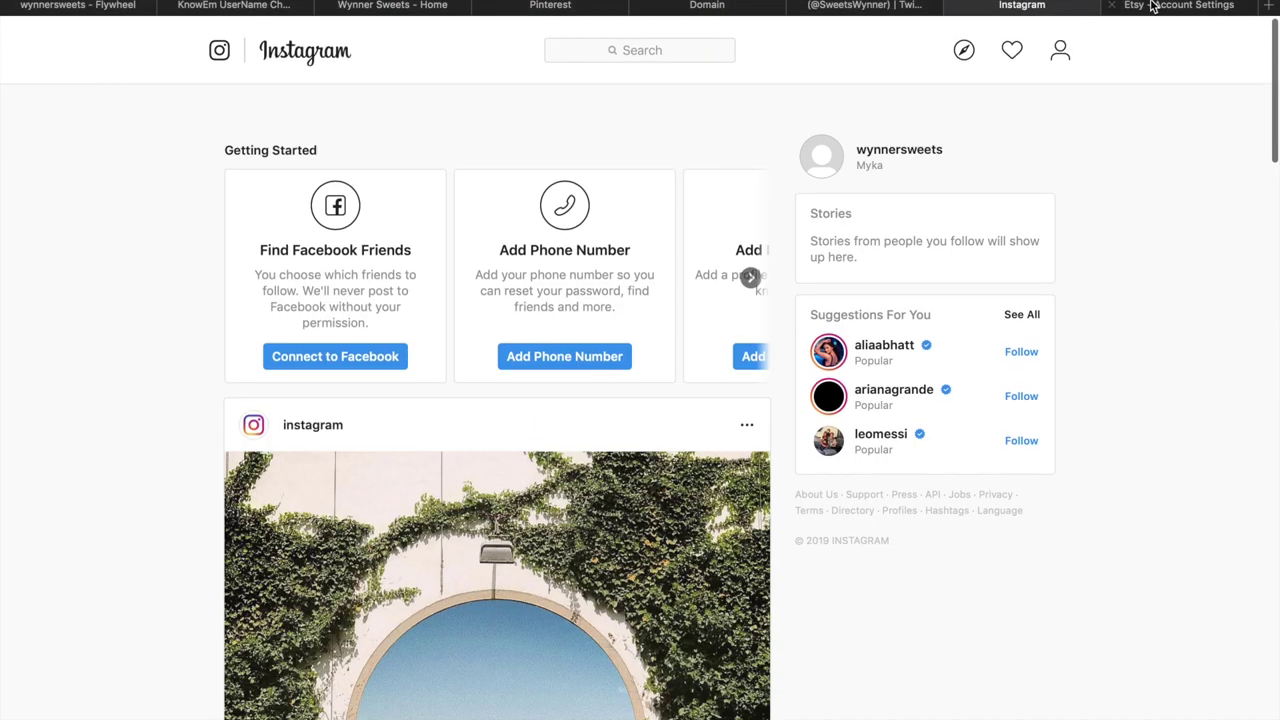
- Disconnect the Etsy account from Twitter in Account Settings
left_click(1152, 6)
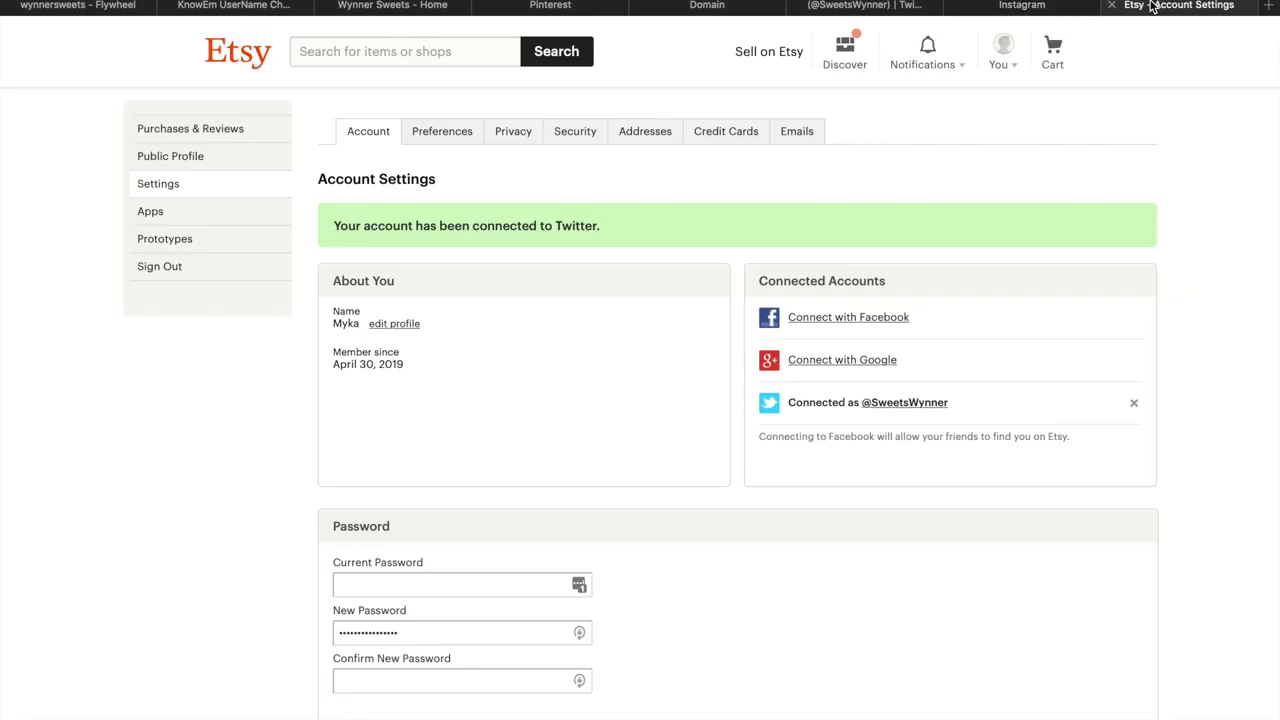
left_click(1135, 408)
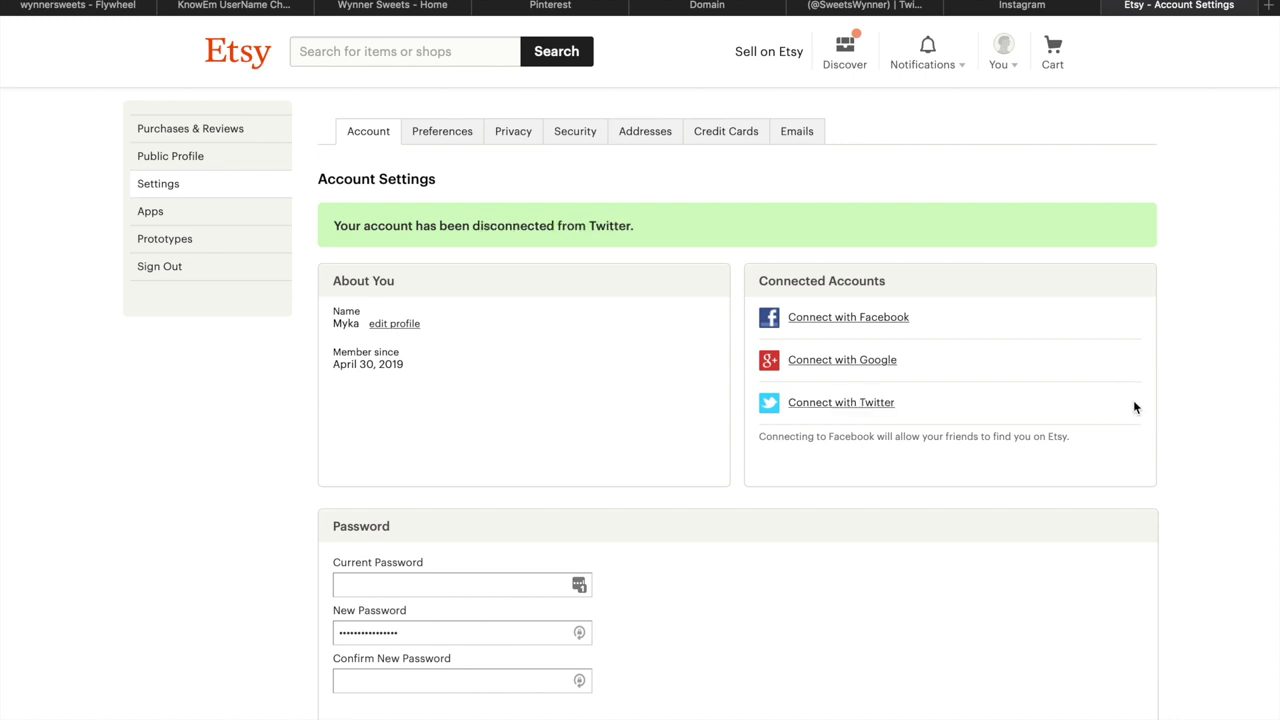
scroll(1134, 406, "down", 5)
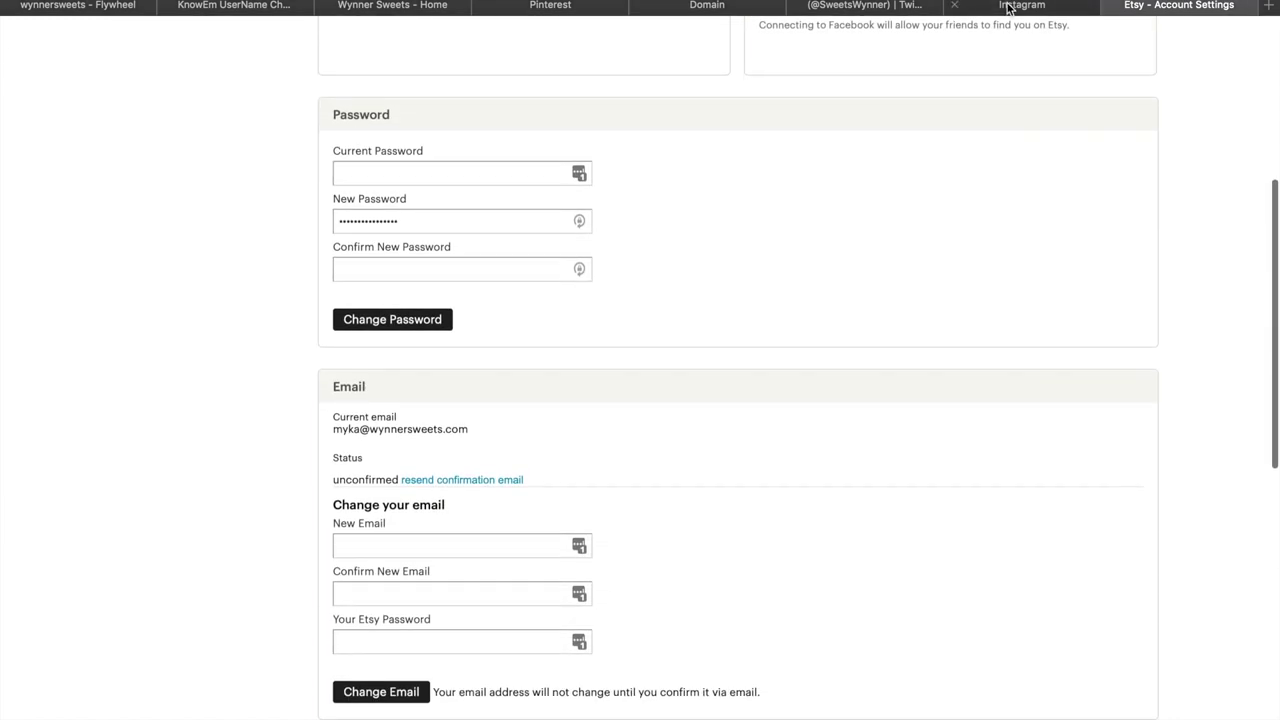
- Move through the Instagram and Twitter tabs to the Flywheel site dashboard
left_click(1015, 6)
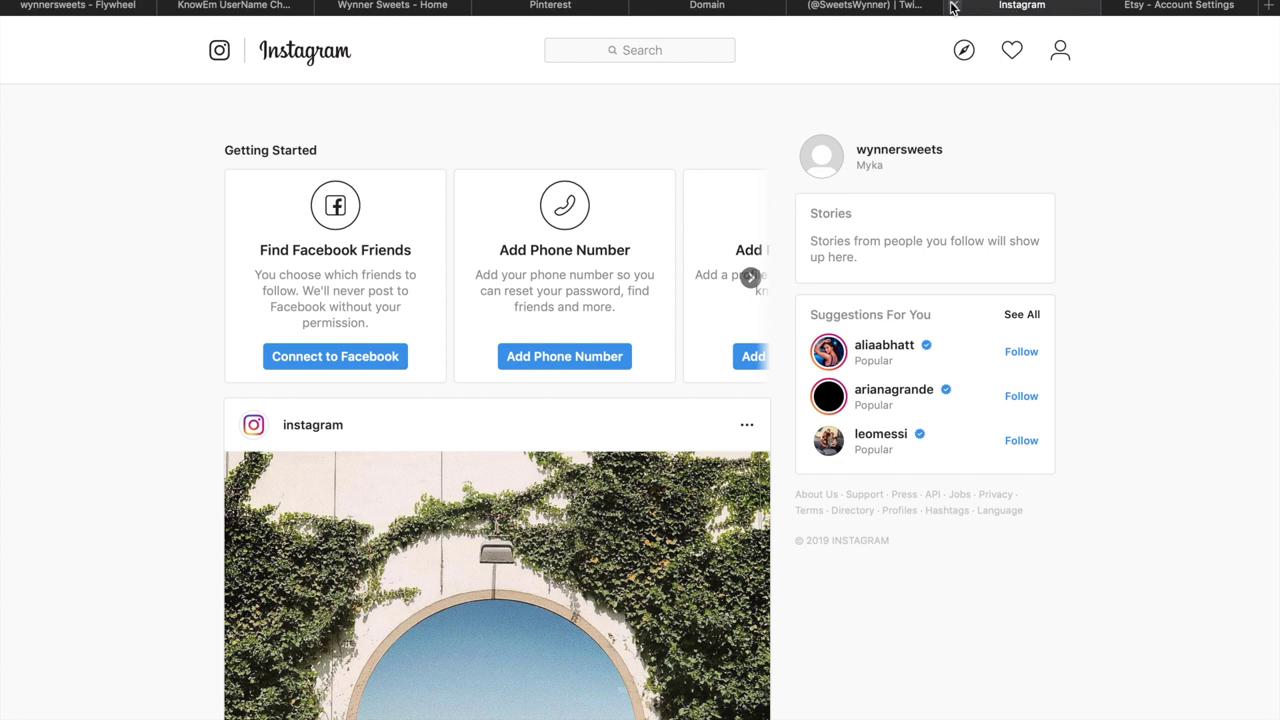
left_click(890, 7)
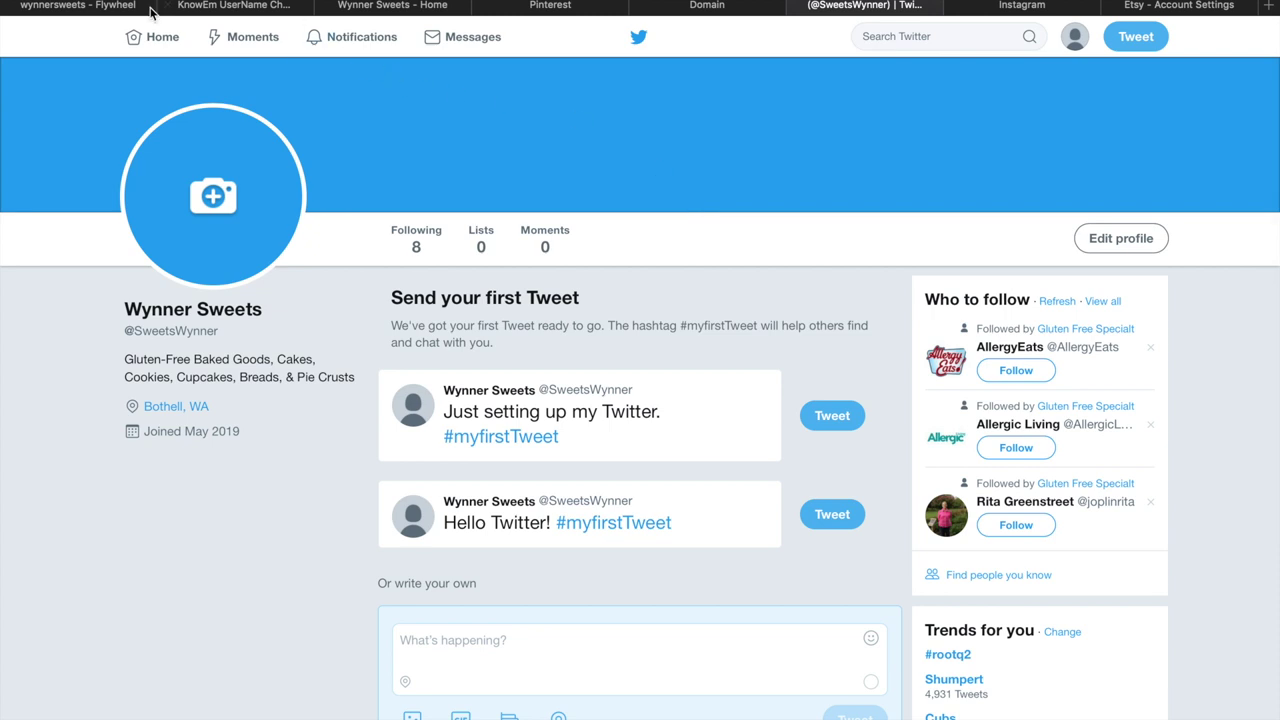
left_click(110, 10)
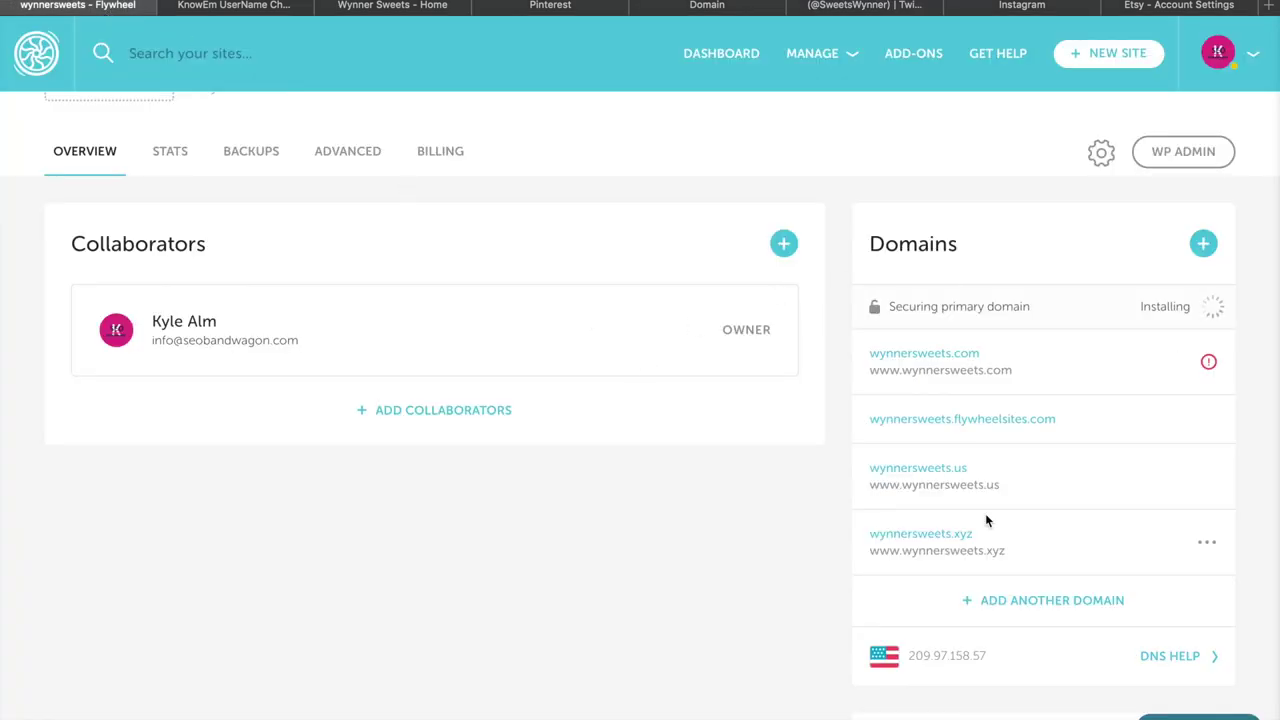